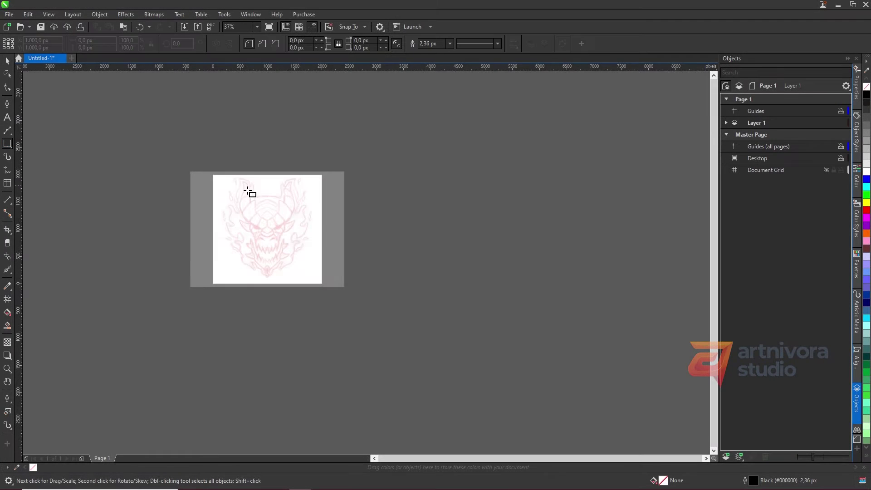
Draw a very thin vertical rectangle down the sketch's centre as a centre line
left_click_drag(290, 154, 509, 418)
key("space")
scroll(292, 279, "up", 4)
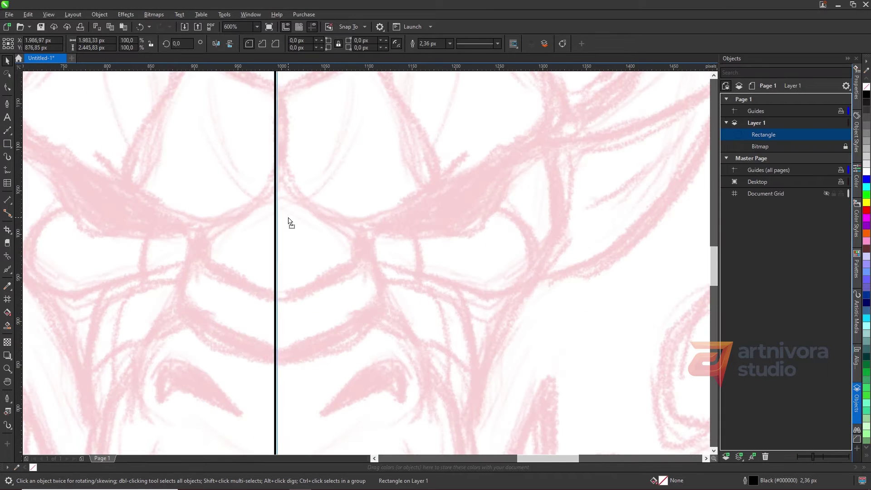
scroll(387, 222, "down", 2)
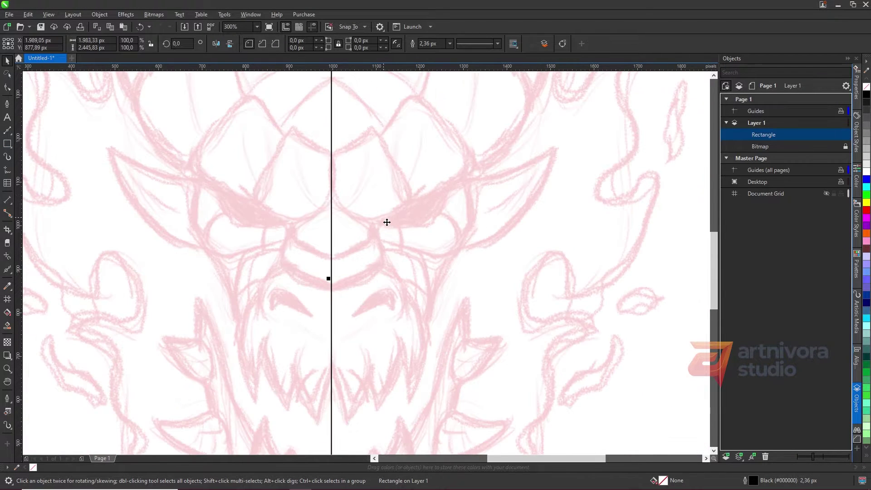
left_click(8, 133)
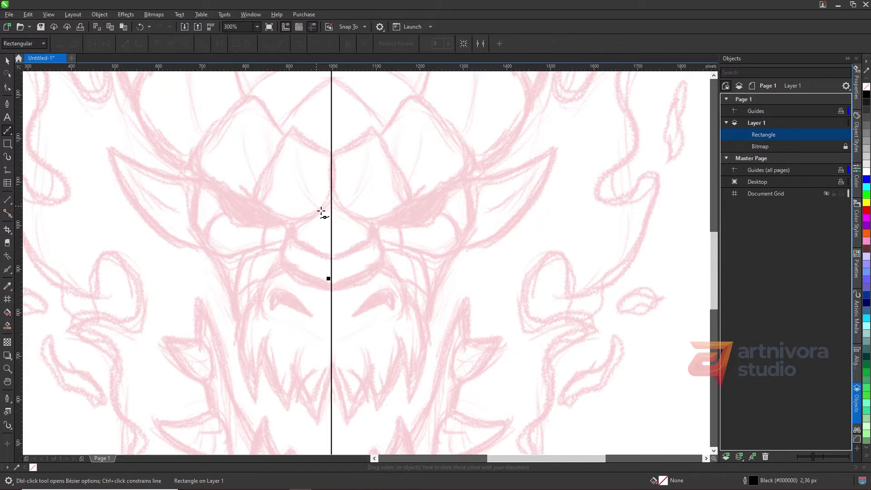
Trace the first left-horn segment beside the centre line as a closed outline
scroll(321, 211, "up", 2)
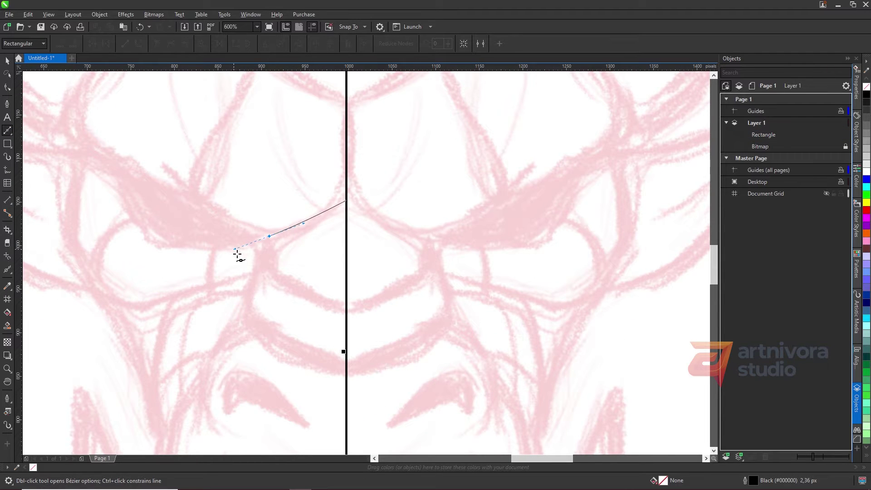
scroll(277, 234, "down", 2)
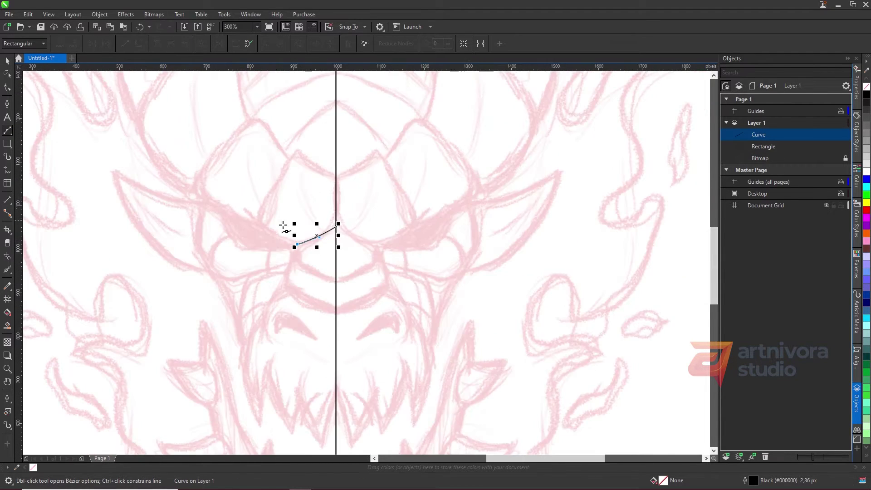
scroll(281, 229, "up", 2)
left_click_drag(239, 228, 248, 235)
left_click_drag(282, 145, 297, 122)
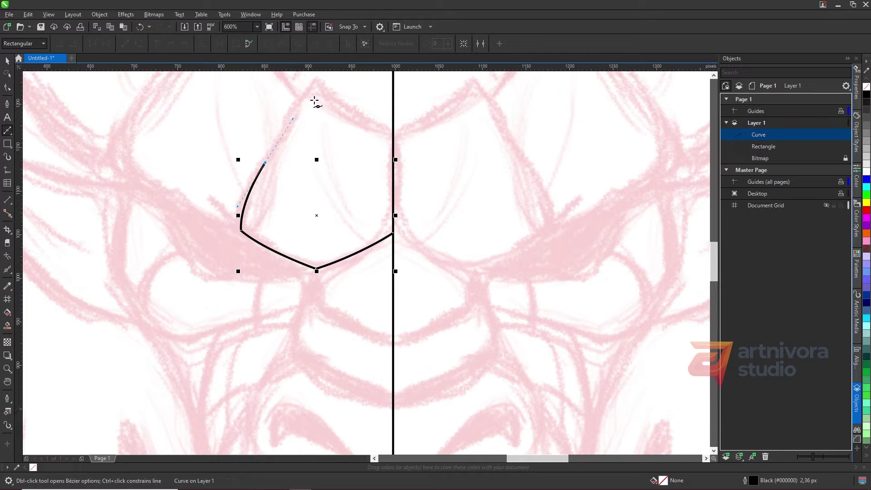
key("F10")
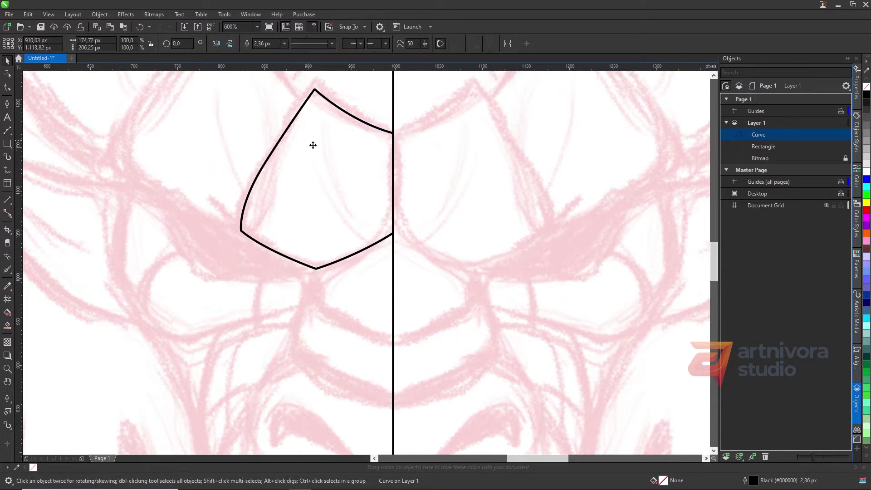
Trace the second horn segment as a closed Bézier outline next to the first
left_click(7, 130)
scroll(311, 194, "down", 2)
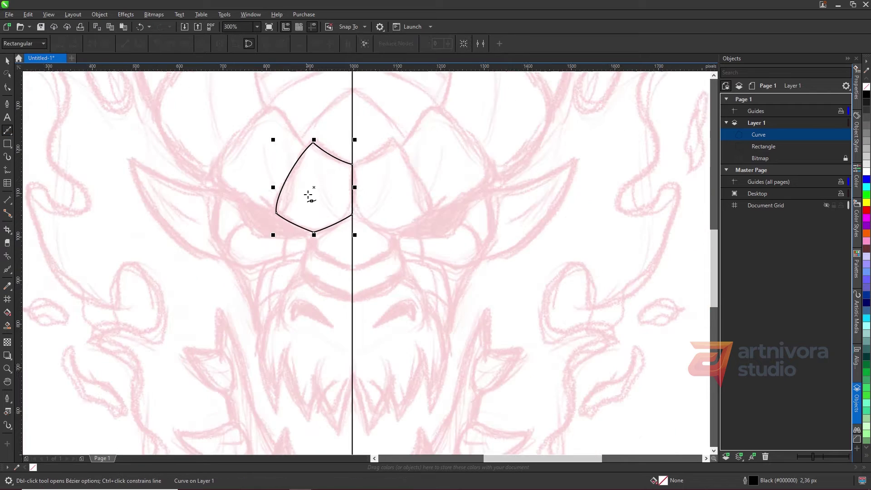
scroll(325, 154, "up", 2)
left_click_drag(238, 345, 239, 350)
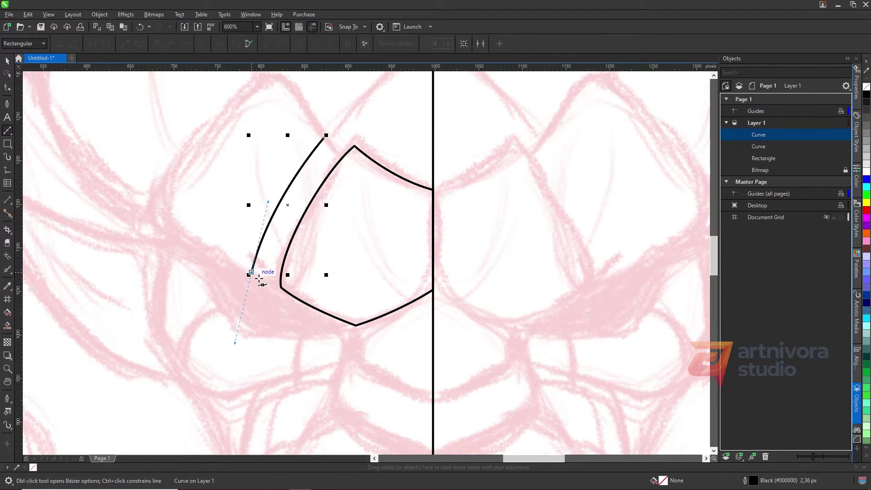
left_click(158, 219)
left_click_drag(193, 148, 220, 110)
scroll(249, 175, "down", 2)
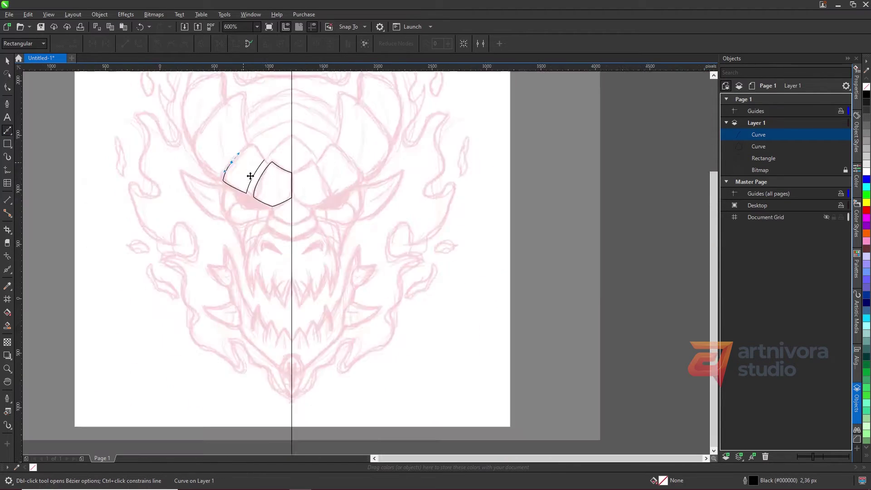
scroll(263, 173, "up", 4)
left_click_drag(315, 165, 383, 146)
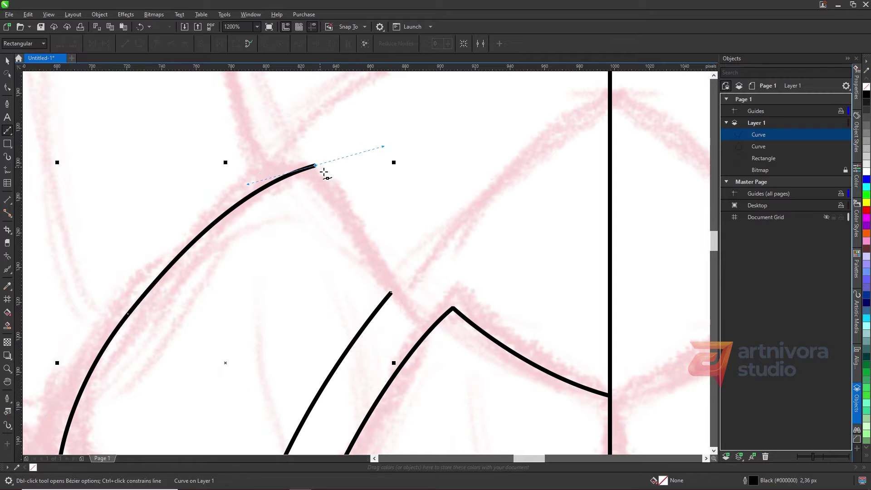
left_click(391, 292)
key("F10")
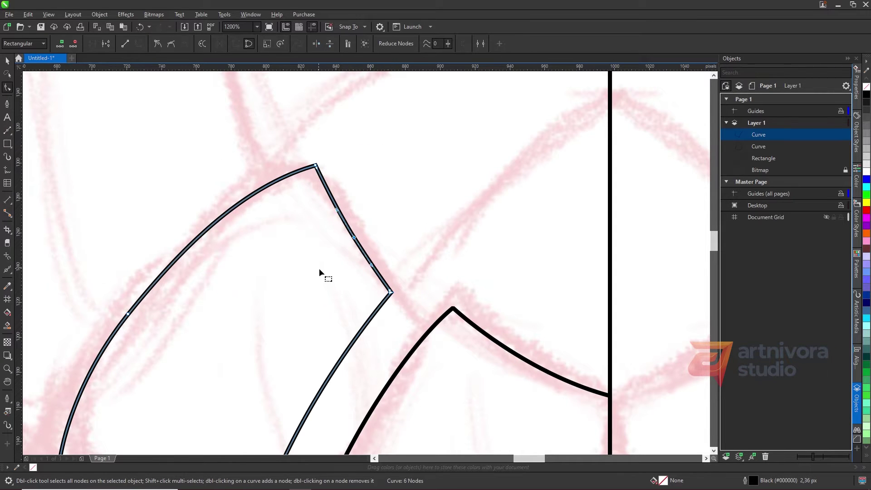
Trace the third horn segment with a curved top, closing it at its start node
scroll(189, 306, "down", 2)
left_click(291, 177)
left_click_drag(181, 306, 197, 220)
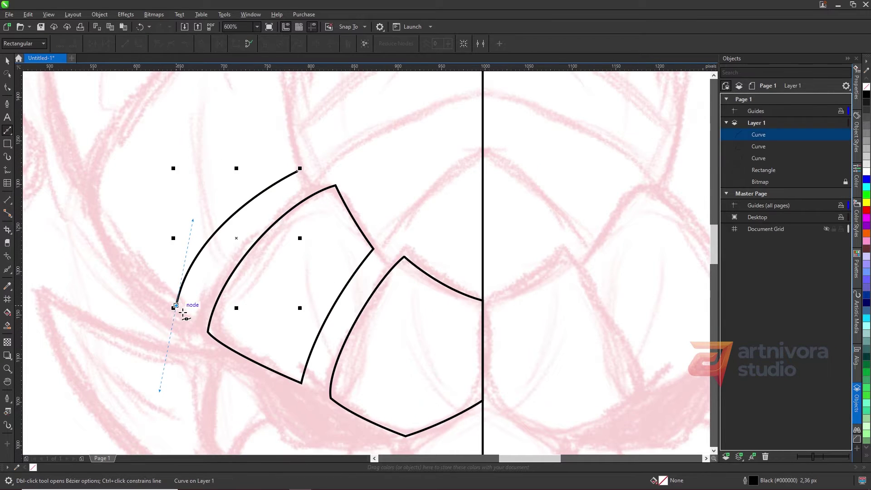
scroll(160, 260, "down", 1)
scroll(160, 260, "up", 1)
left_click_drag(150, 286, 189, 196)
left_click_drag(201, 161, 232, 151)
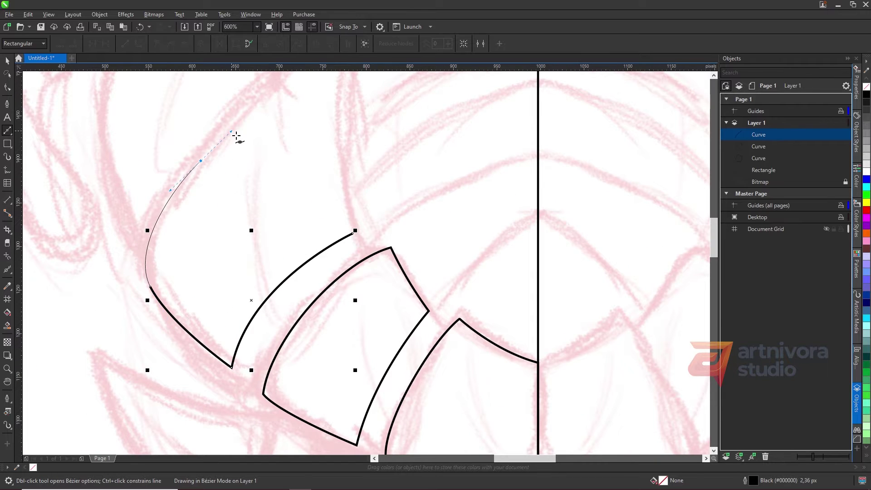
scroll(231, 151, "down", 1)
scroll(268, 126, "up", 1)
left_click_drag(311, 104, 376, 85)
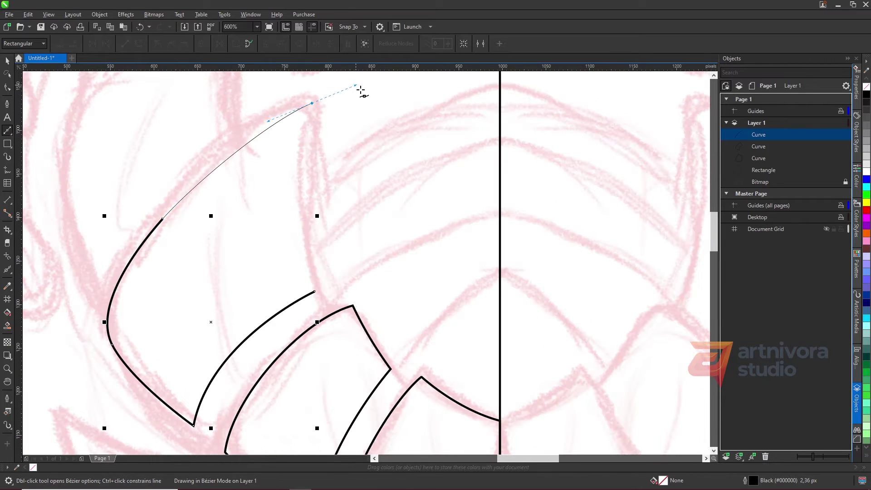
left_click(315, 291)
key("F10")
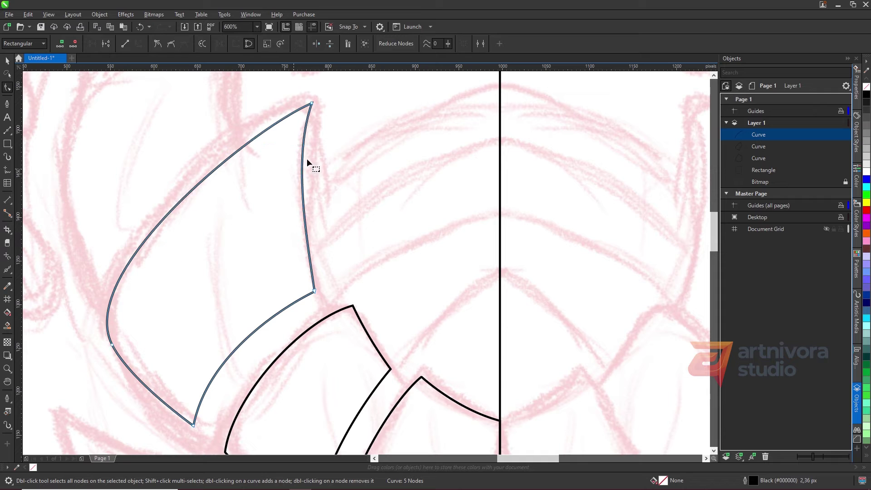
Trace the fourth left-horn segment as a closed outline
key("F5")
scroll(357, 194, "up", 2)
scroll(357, 194, "left", 3)
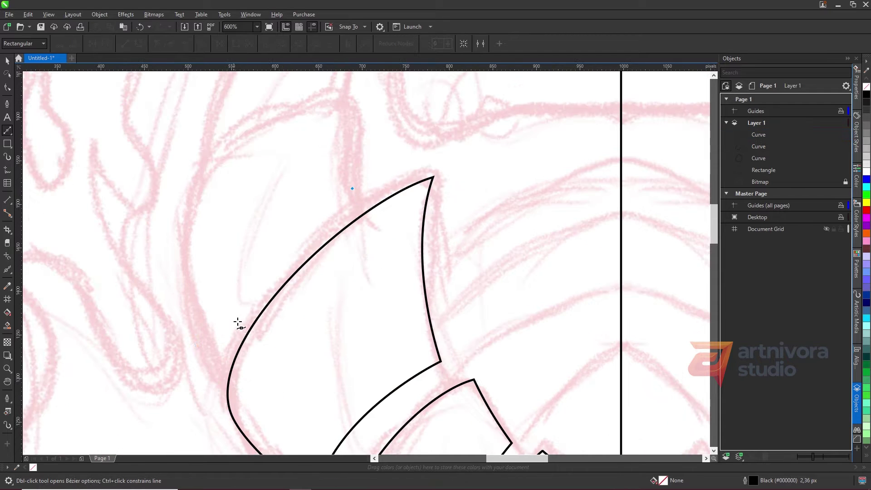
left_click_drag(213, 334, 181, 425)
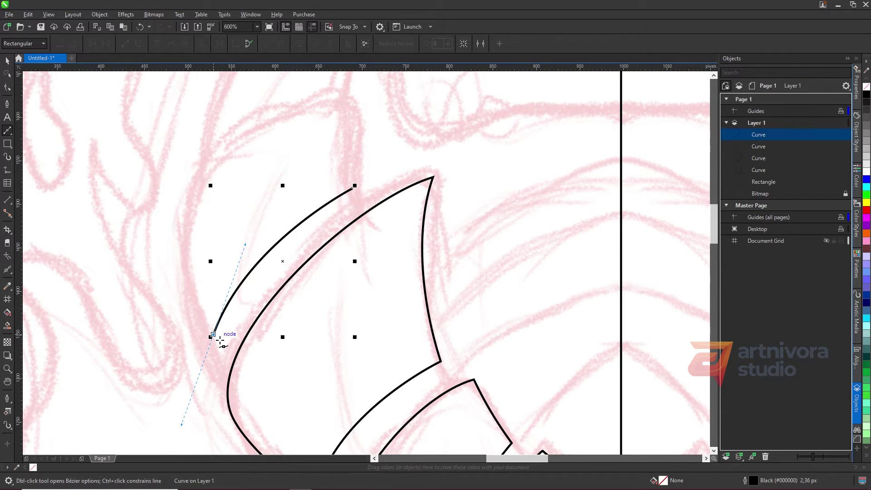
left_click_drag(194, 203, 200, 151)
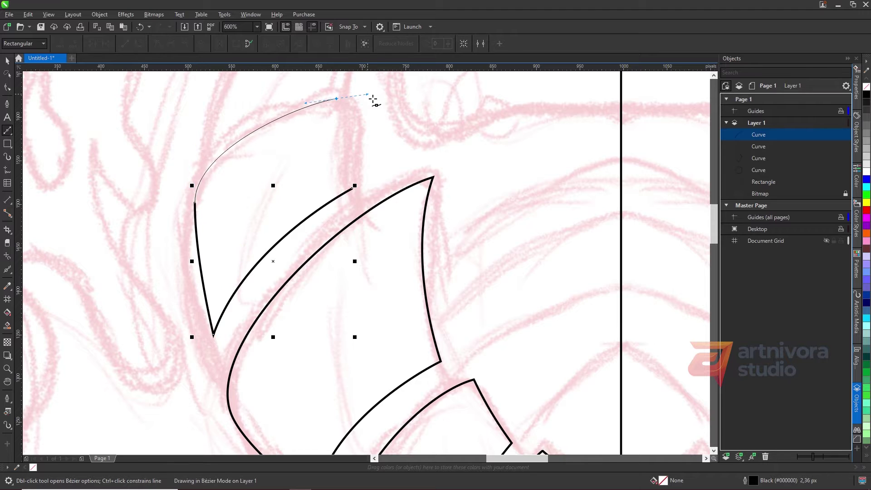
left_click(358, 93)
left_click(352, 189)
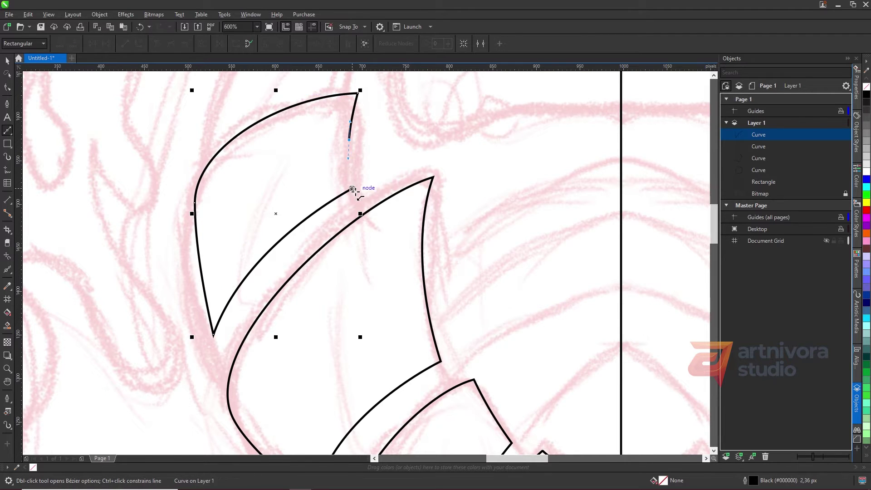
key("F10")
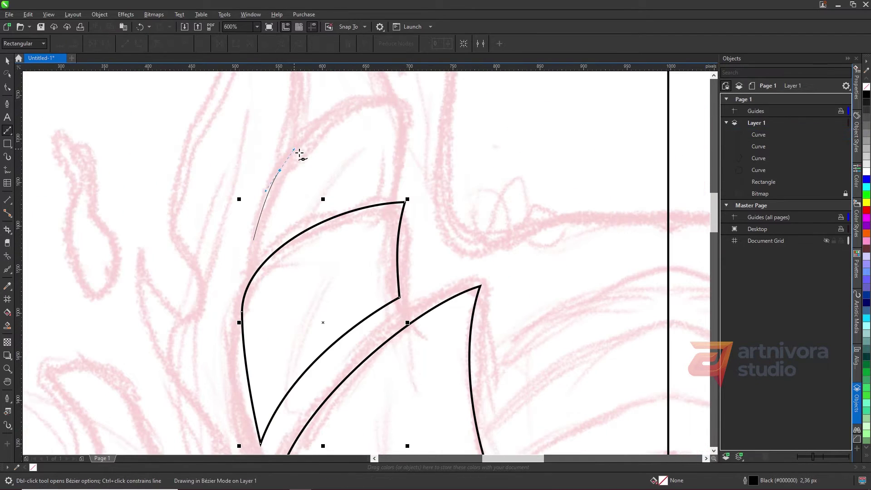
Trace the fifth horn segment as a closed curved outline
left_click_drag(408, 100, 474, 99)
left_click_drag(392, 193, 391, 243)
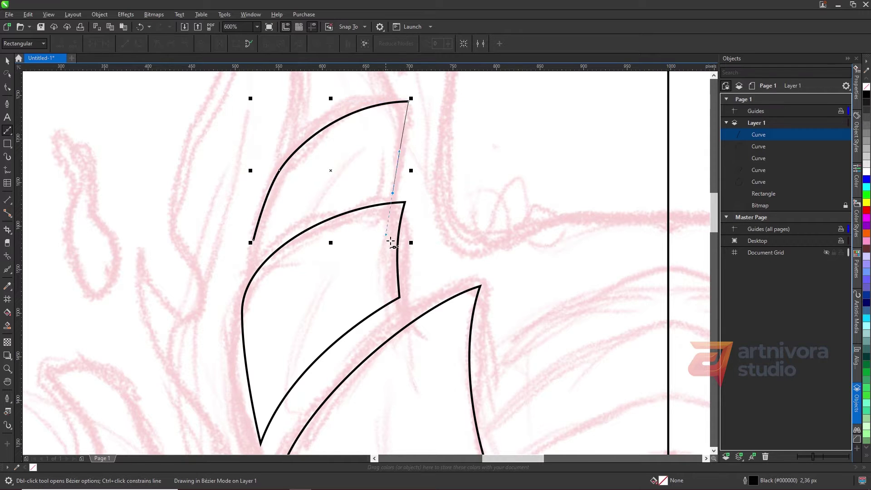
left_click_drag(393, 202, 399, 196)
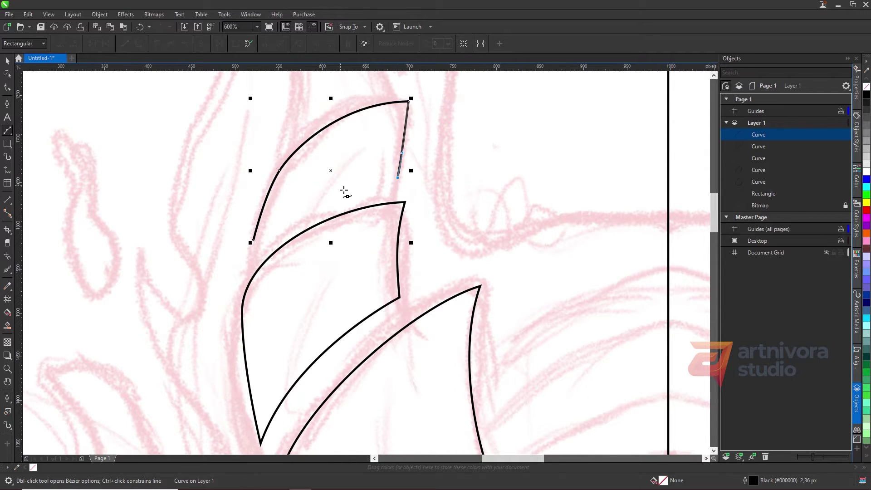
left_click(253, 239)
scroll(358, 165, "up", 1)
Outline the pointed horn tip as a closed shape
left_click_drag(387, 151, 450, 140)
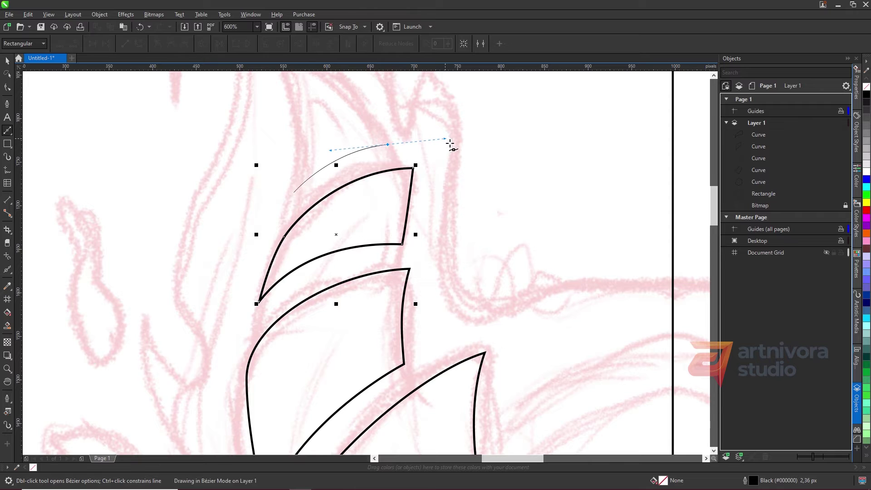
left_click(293, 192)
scroll(366, 155, "up", 1)
left_click(322, 145)
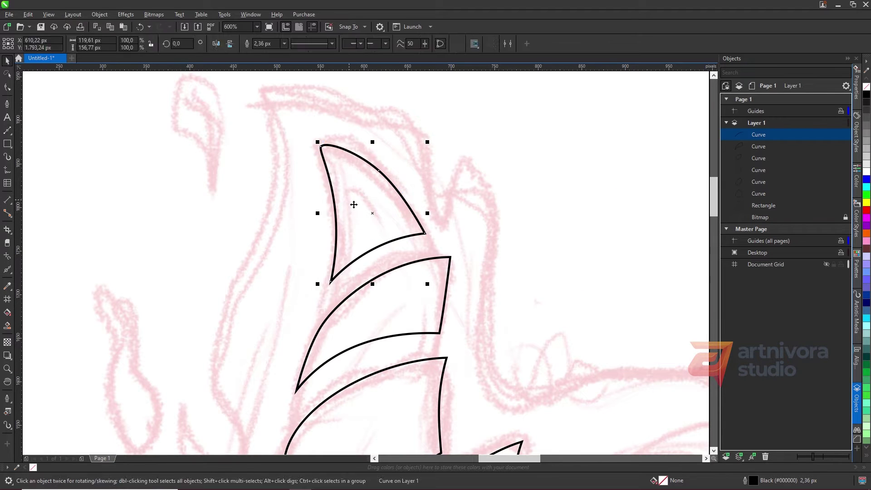
scroll(383, 229, "down", 2)
scroll(367, 245, "right", 2)
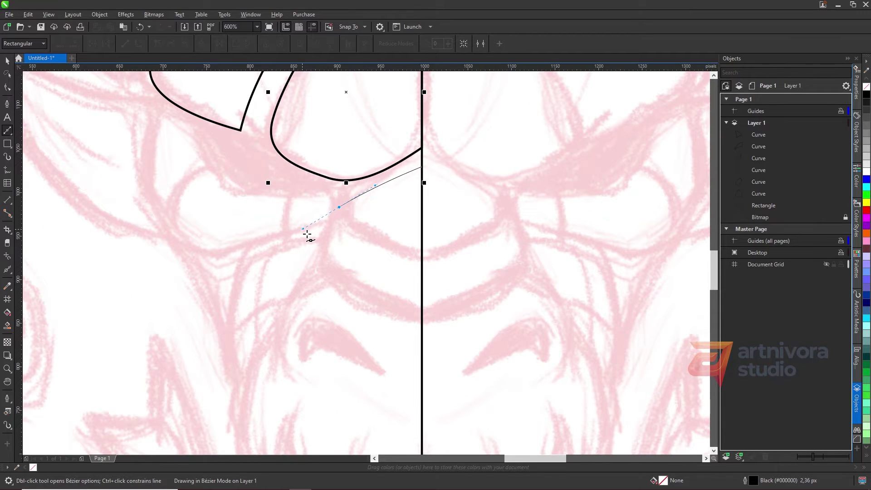
Undo a stray shape and draw a closed four-node outline below the brow touching the centre line
left_click(422, 169)
key("ctrl+z")
left_click(339, 209)
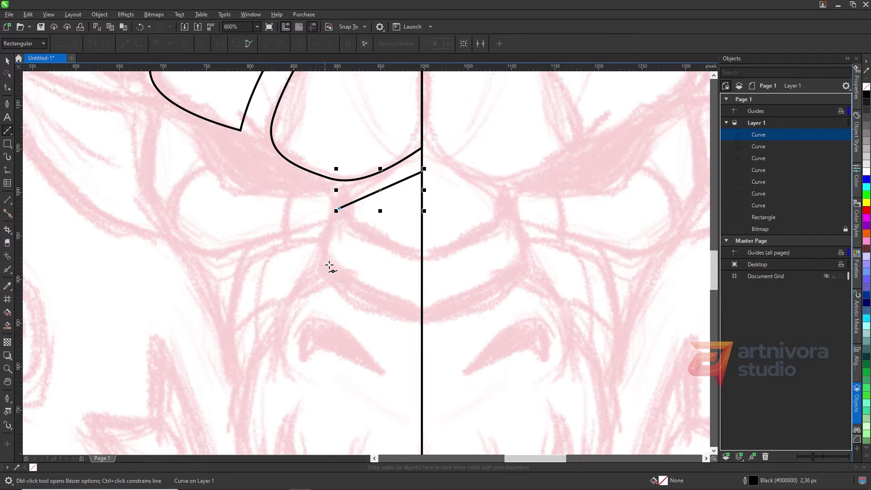
left_click(322, 263)
left_click_drag(422, 307, 486, 328)
left_click(250, 43)
key("F10")
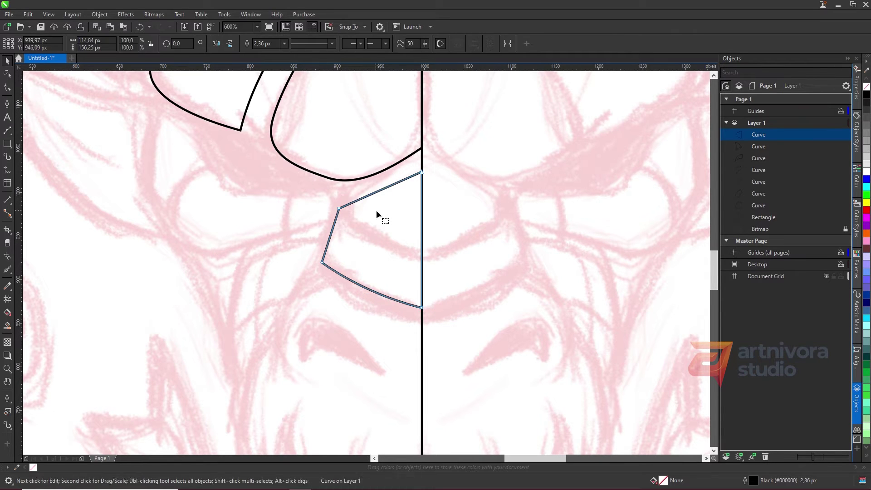
scroll(376, 200, "up", 2)
scroll(427, 173, "down", 3)
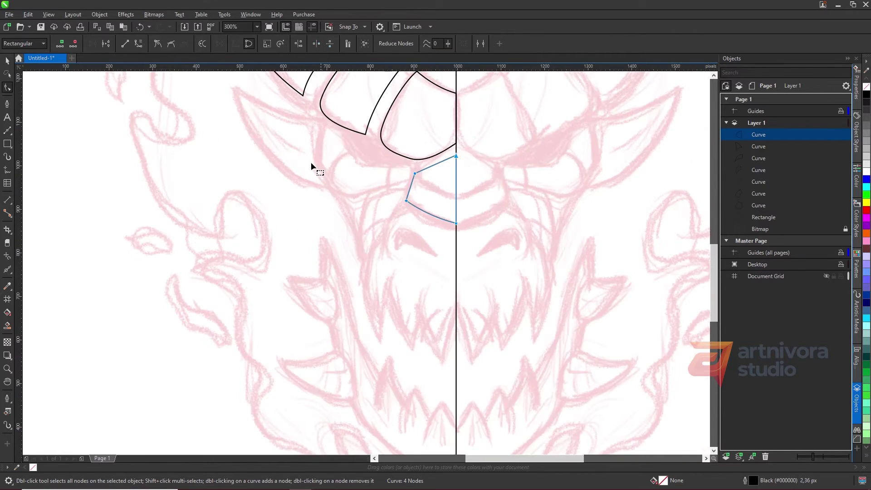
scroll(449, 158, "up", 1)
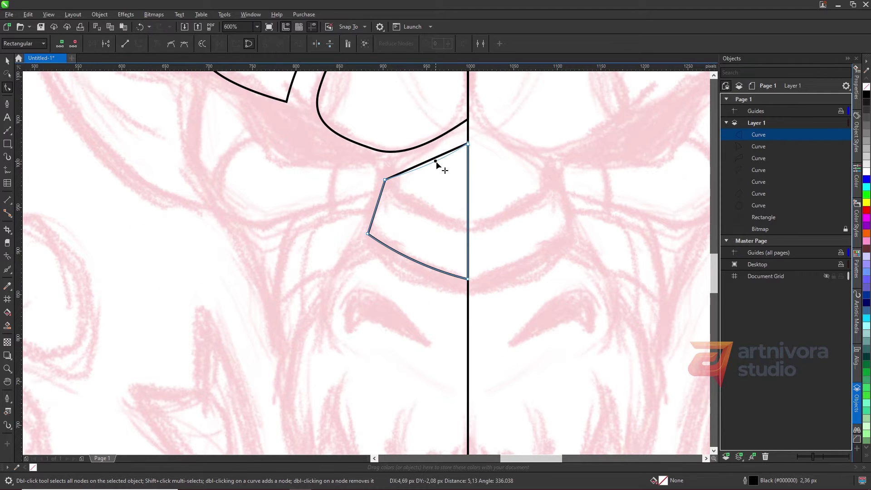
key("F5")
scroll(408, 181, "down", 2)
Trace the jagged spiked left cheek from under the brow to the centre line
left_click_drag(319, 184, 287, 162)
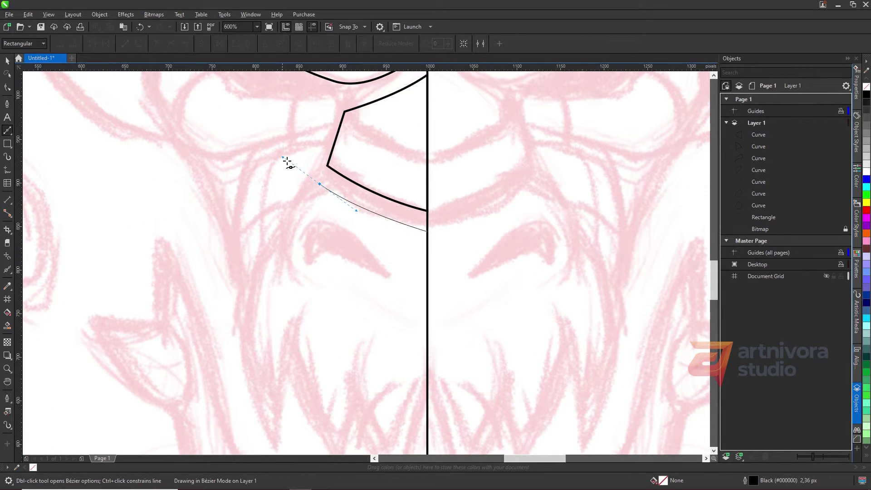
left_click_drag(281, 212, 272, 237)
left_click_drag(294, 278, 300, 287)
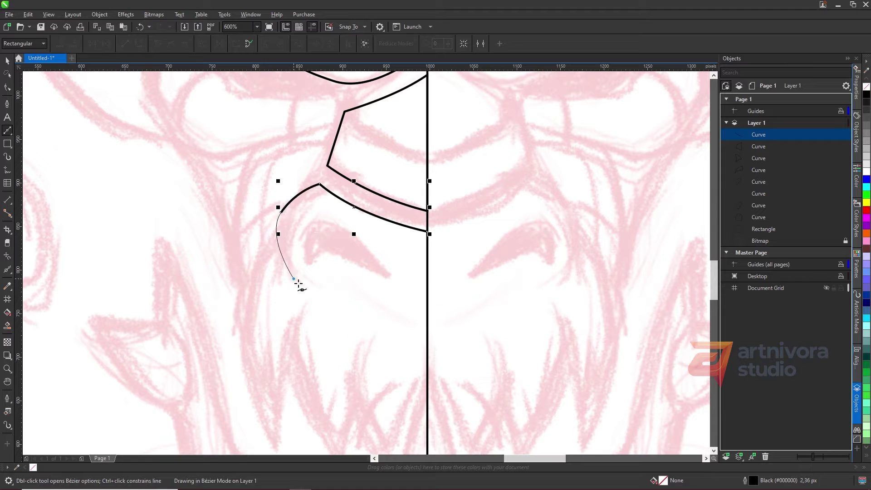
scroll(271, 267, "down", 1)
scroll(276, 288, "up", 1)
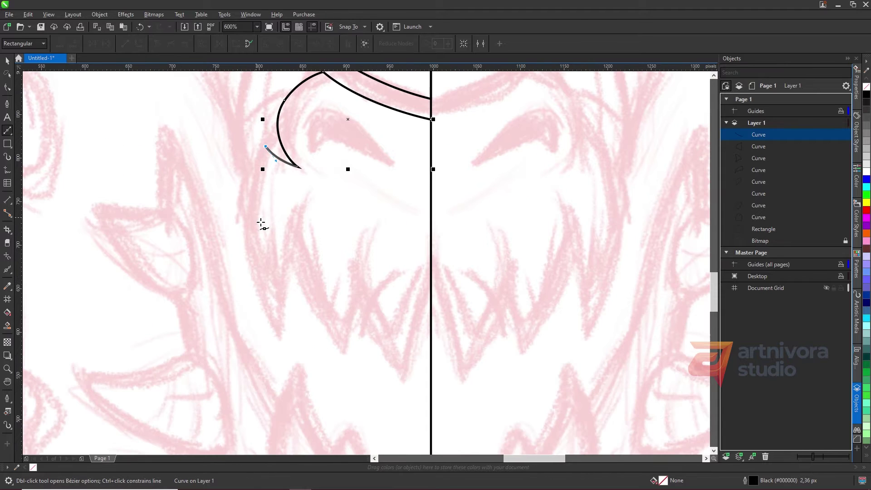
left_click(265, 146)
left_click(254, 223)
left_click_drag(282, 306, 286, 314)
left_click_drag(306, 191, 334, 144)
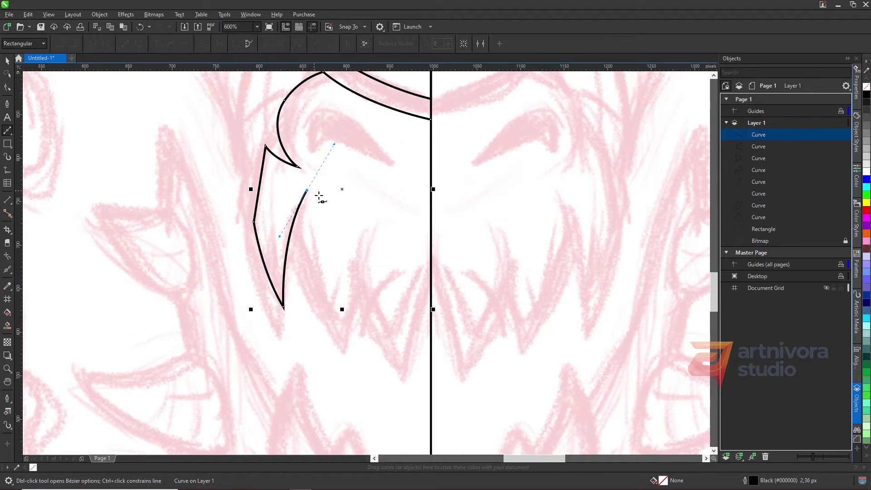
key("space")
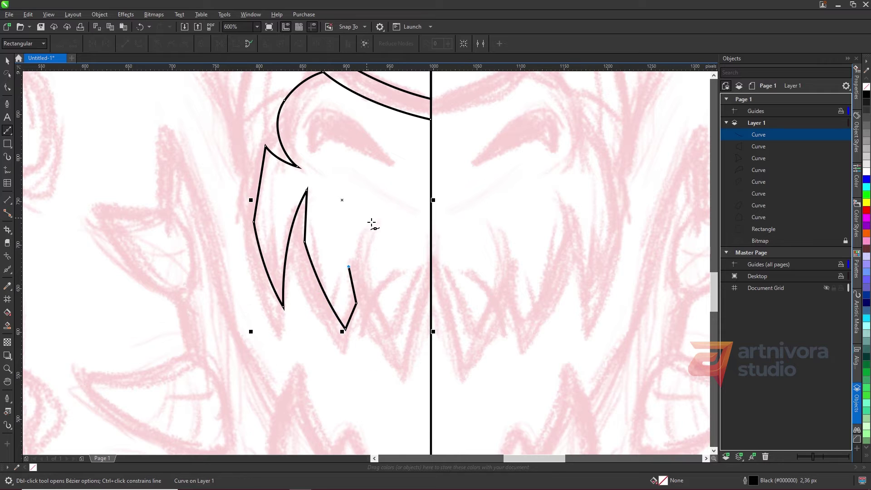
left_click_drag(405, 368, 448, 404)
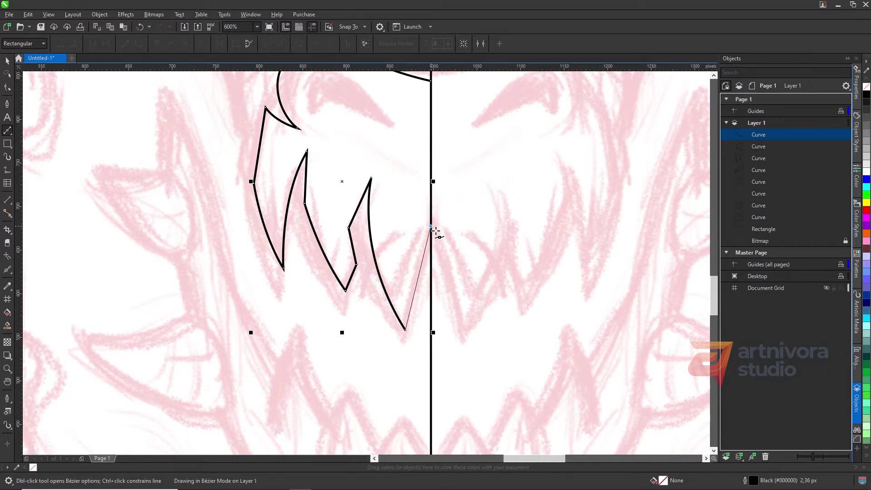
left_click(430, 226)
Draw the curved brow shape above the eye and close it at its start
scroll(370, 254, "up", 2)
left_click_drag(307, 189, 284, 186)
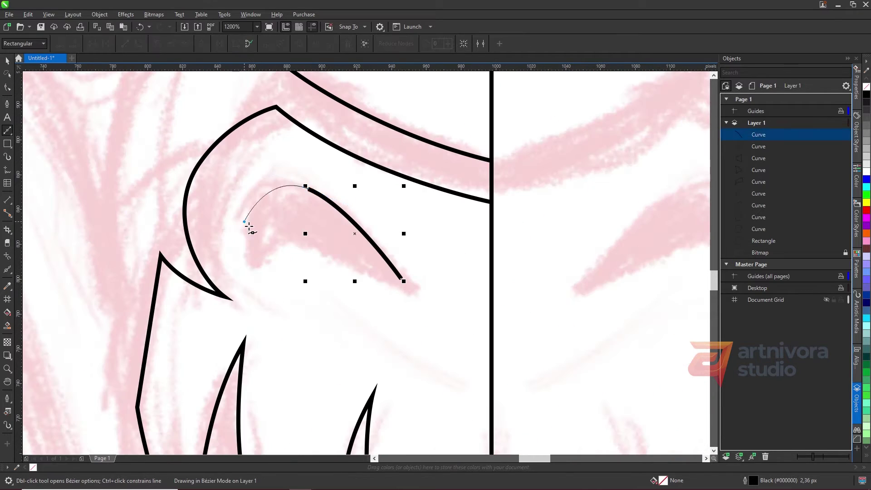
left_click_drag(263, 261, 282, 239)
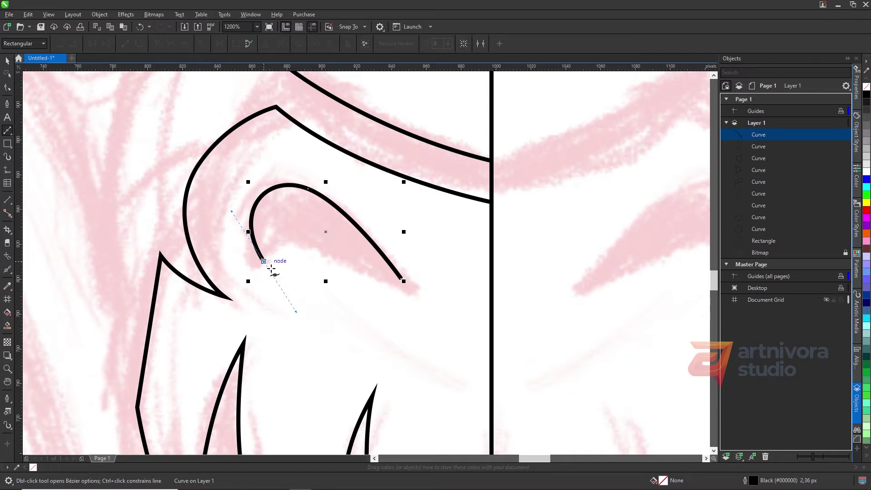
left_click(404, 279)
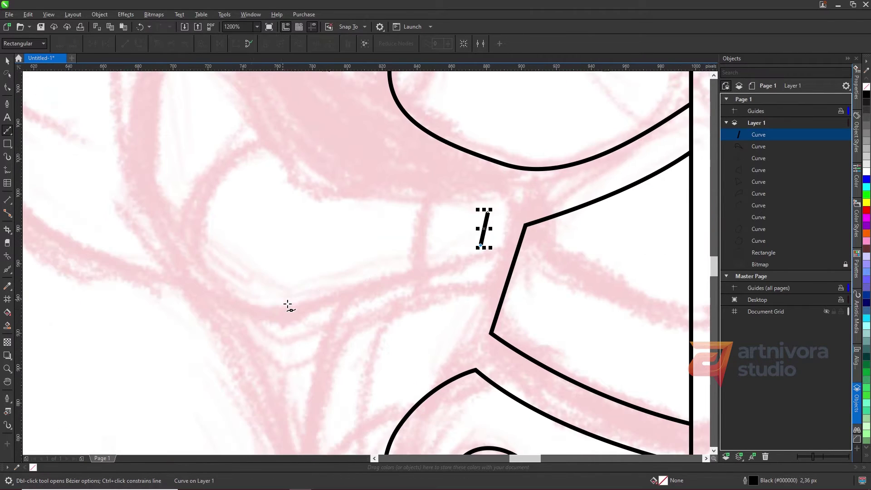
Trace the eye as a closed Bézier outline
left_click_drag(252, 305, 152, 320)
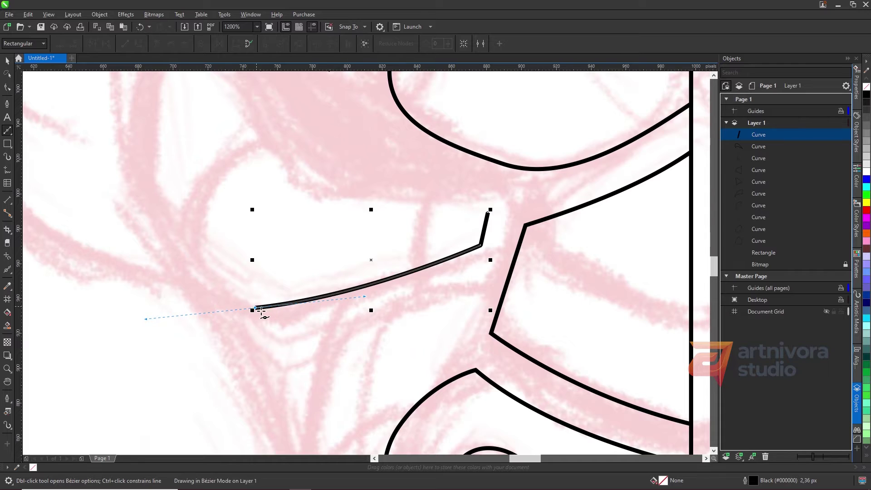
scroll(228, 275, "down", 1)
left_click_drag(205, 213, 205, 212)
scroll(221, 203, "up", 1)
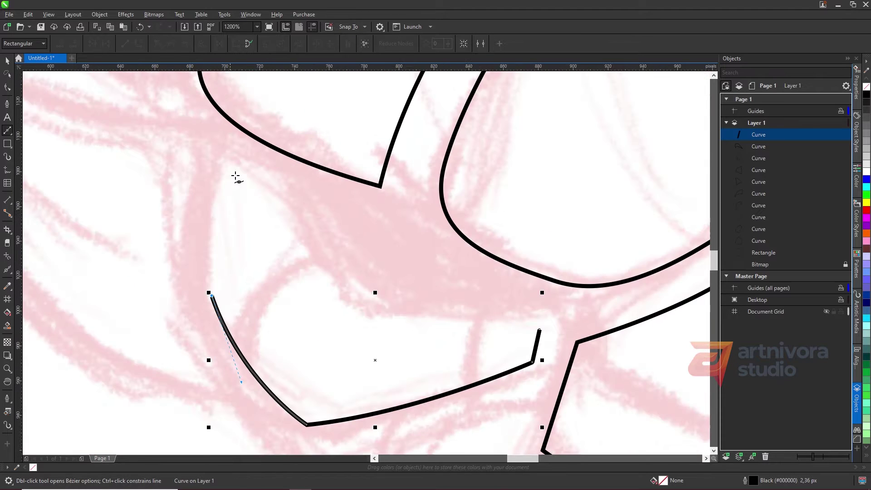
left_click_drag(232, 170, 257, 123)
left_click(290, 199)
left_click(365, 297)
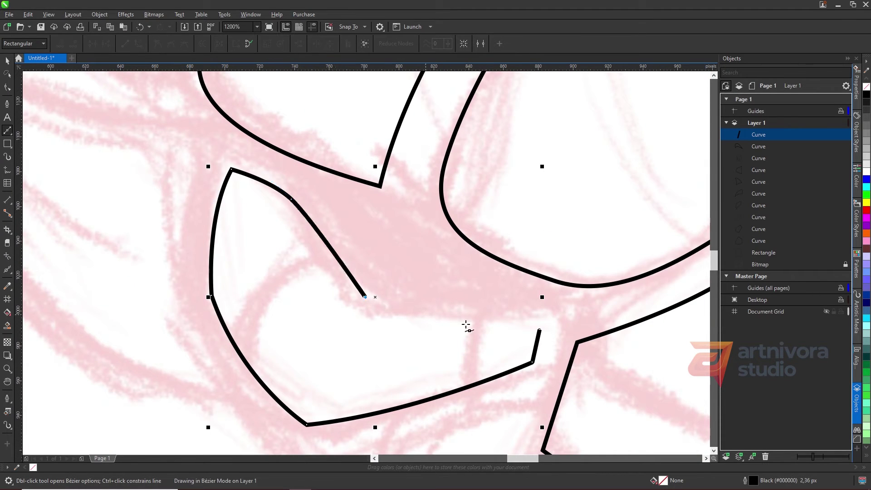
left_click(540, 329)
key("F10")
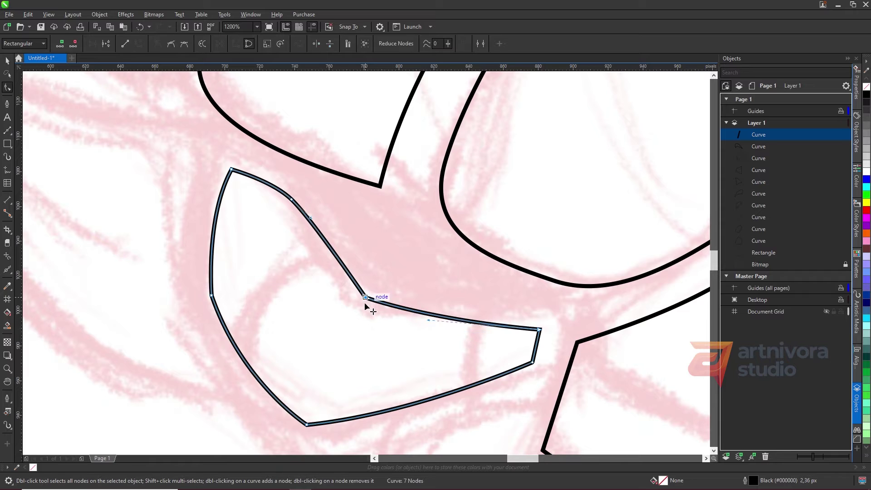
key("F5")
Draw two trial arcs across the eye, give them a 25 px outline, then delete them
scroll(298, 196, "down", 1)
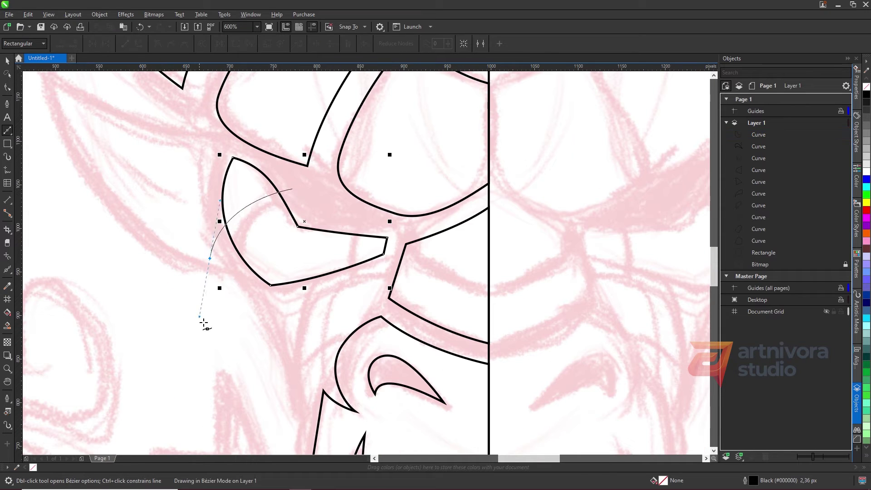
key("ctrl+z")
left_click(297, 190)
left_click(221, 265)
left_click(360, 221)
left_click_drag(345, 280, 346, 319)
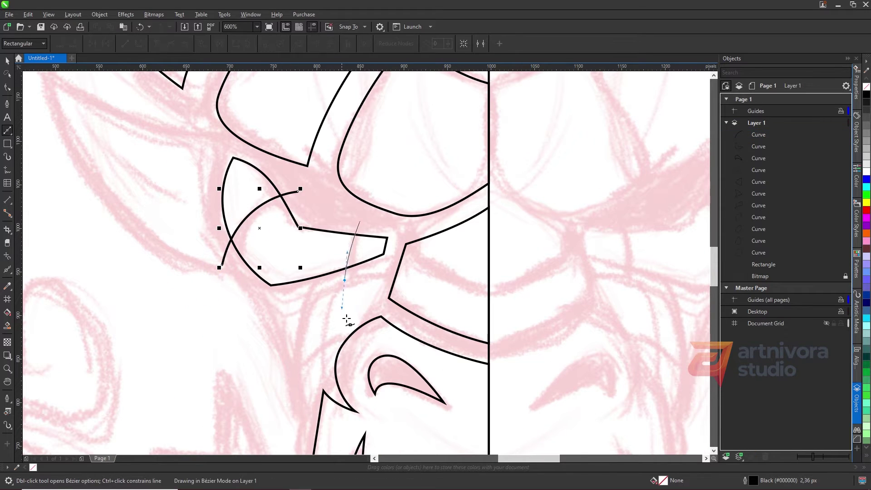
key("space")
left_click(295, 193, "shift")
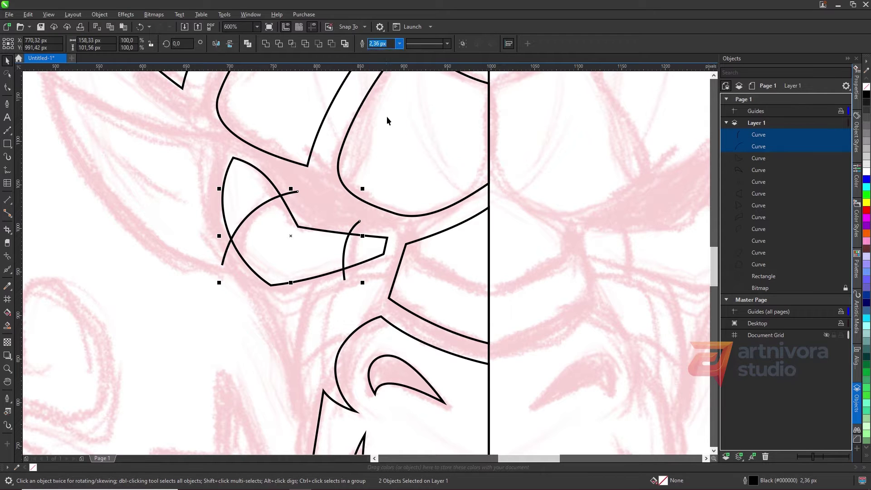
left_click(387, 116)
left_click(399, 43)
left_click(388, 125)
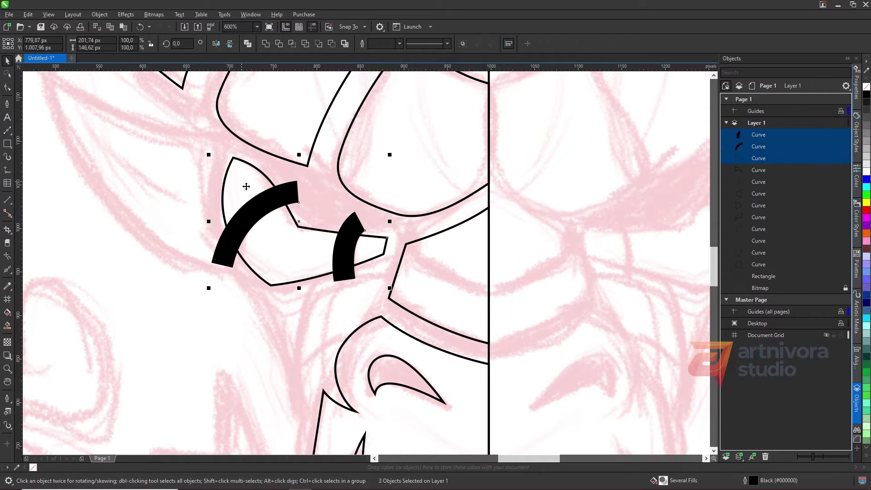
key("Delete")
Begin a pointed curved shape to the left of the eye
key("space")
scroll(271, 168, "left", 2)
mouse_move(285, 286)
left_mouse_down()
mouse_move(326, 360)
mouse_move(285, 301)
left_mouse_up()
left_click_drag(100, 180, 46, 98)
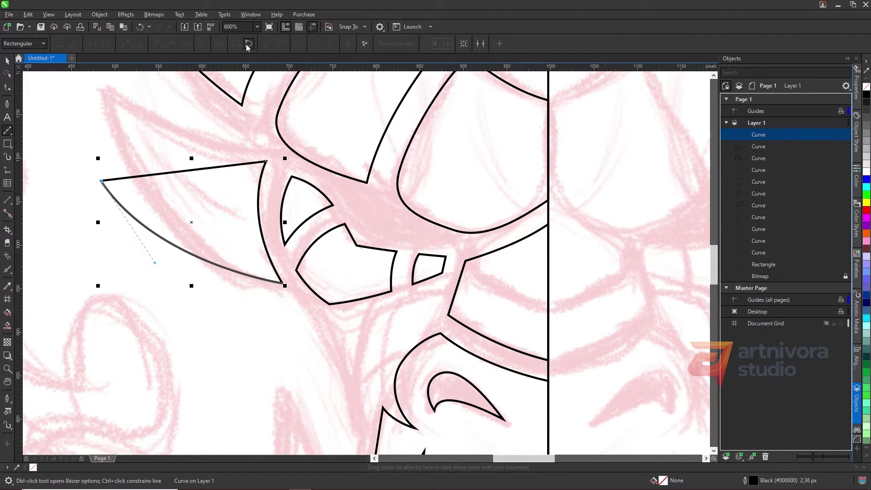
Bow the pointed shape's top edge upward and finish the outer cheek curve
key("F10")
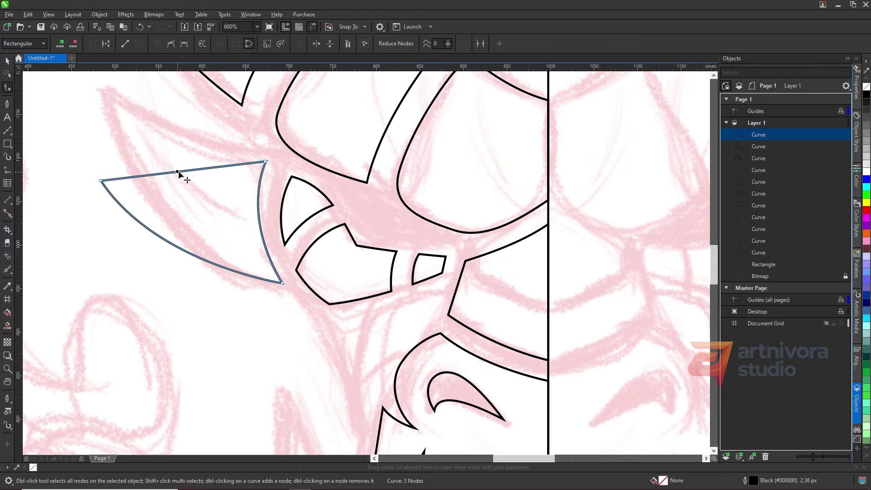
mouse_move(150, 178)
left_mouse_down()
mouse_move(206, 161)
mouse_move(273, 187)
left_mouse_up()
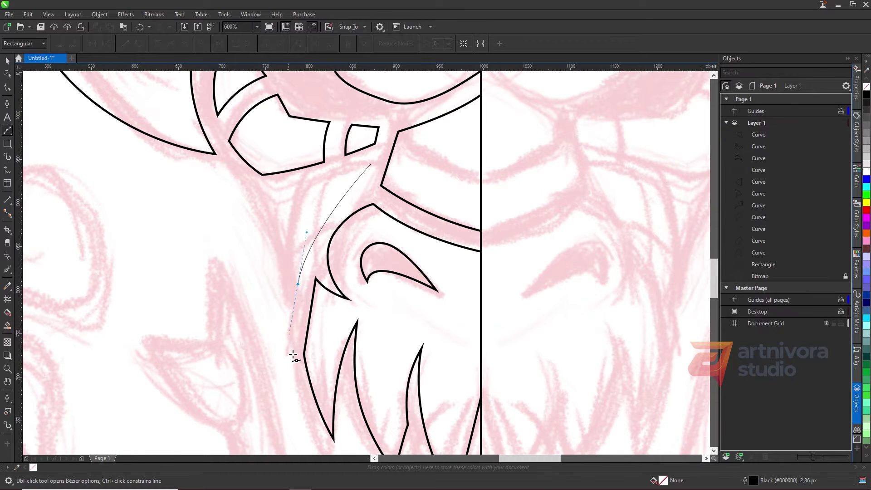
left_click(303, 290)
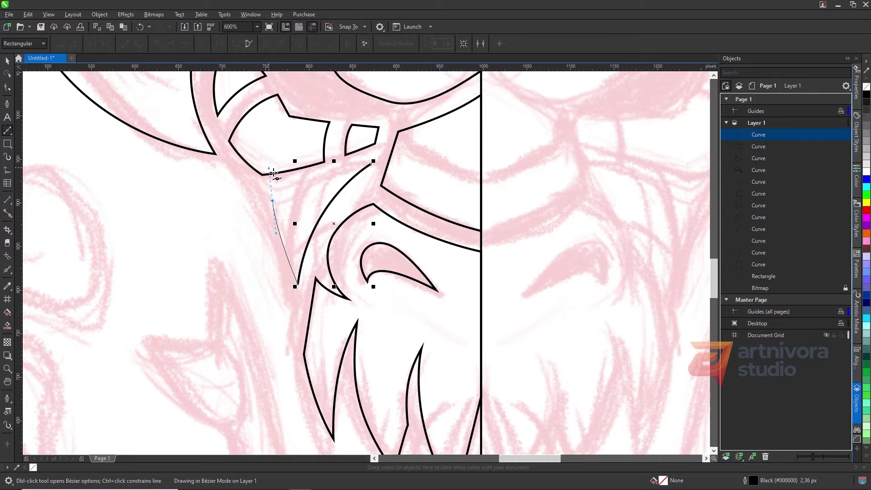
left_click_drag(273, 200, 274, 173)
scroll(265, 191, "down", 2)
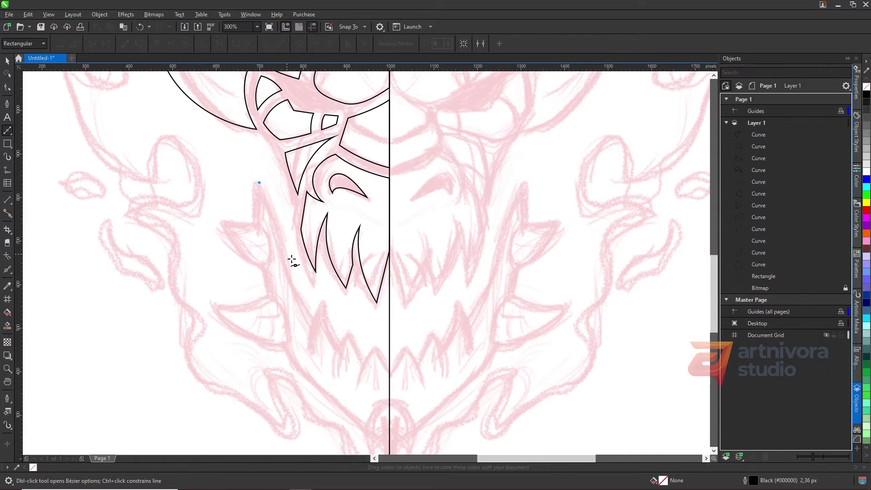
left_click_drag(301, 341, 301, 340)
scroll(311, 334, "down", 1)
scroll(311, 336, "up", 3)
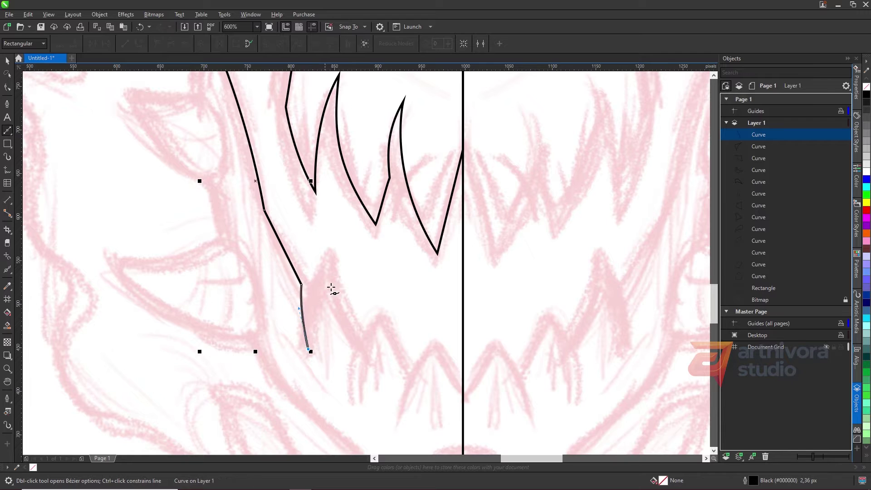
Trace the jaw's row of pointed teeth to the centre line, ending with a short arc
left_click_drag(333, 263, 361, 219)
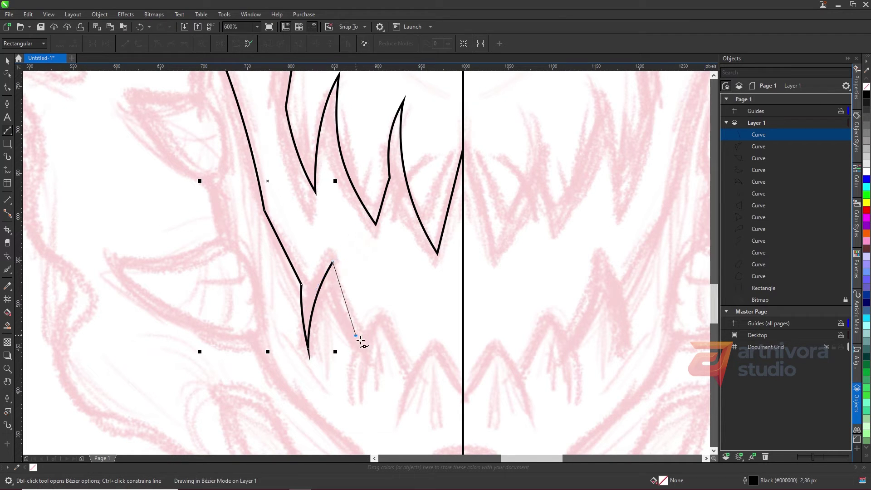
left_click(356, 335)
left_click_drag(358, 400, 367, 429)
left_click_drag(417, 277, 418, 274)
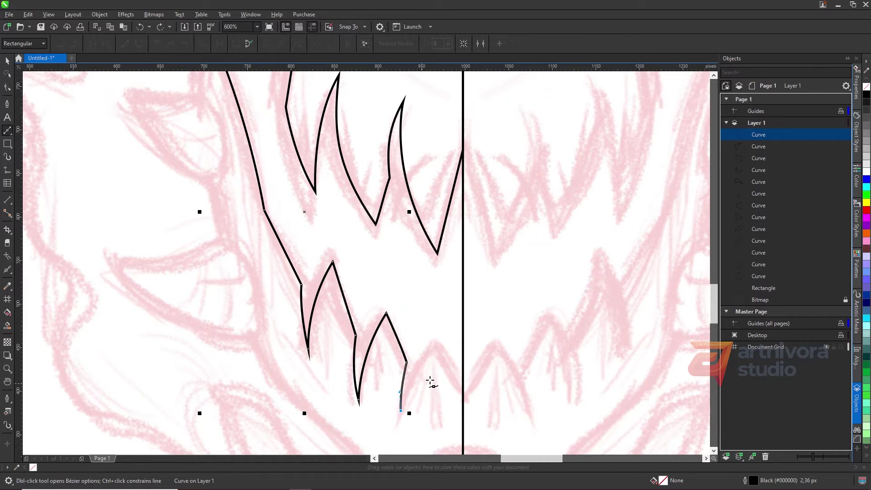
left_click_drag(463, 392, 480, 422)
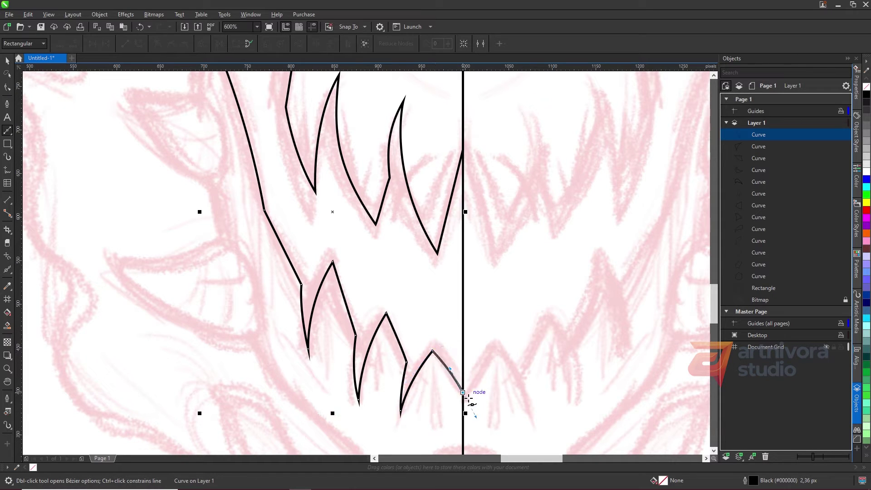
scroll(335, 293, "down", 3)
scroll(322, 281, "down", 2)
scroll(319, 267, "up", 5)
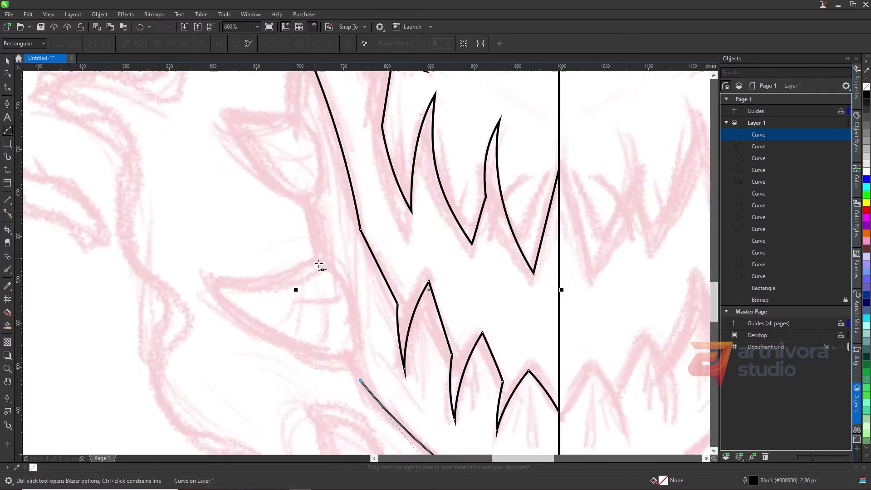
scroll(319, 264, "down", 2)
left_click(309, 153)
scroll(330, 262, "down", 1)
scroll(313, 220, "up", 3)
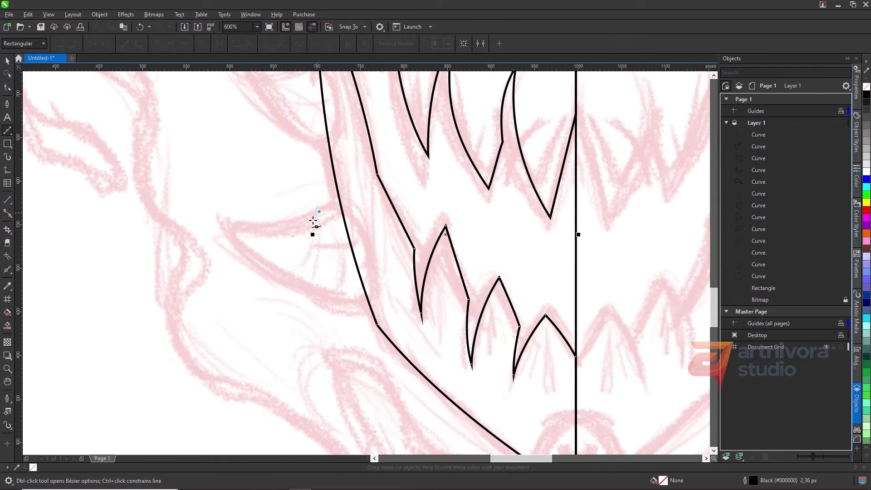
left_click_drag(162, 223, 154, 223)
double_click(225, 229)
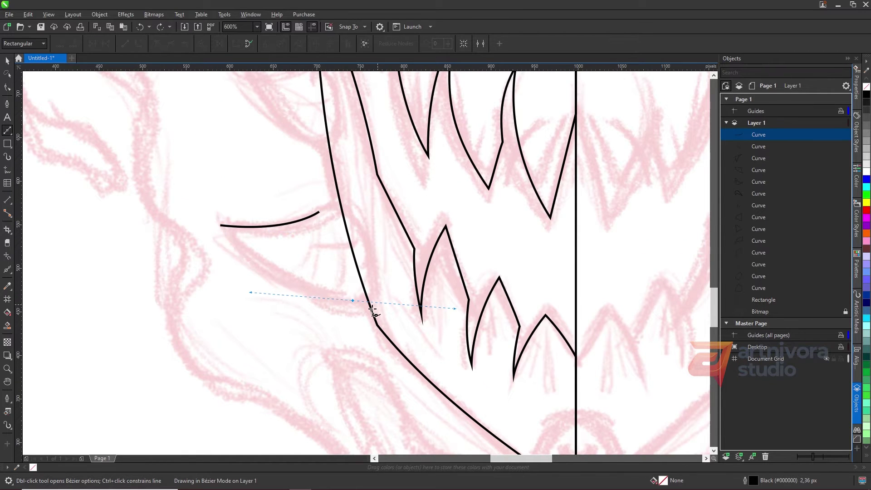
Draw two closed teardrop spikes outside the left jaw and group them together
left_click_drag(372, 310, 372, 310)
key("F10")
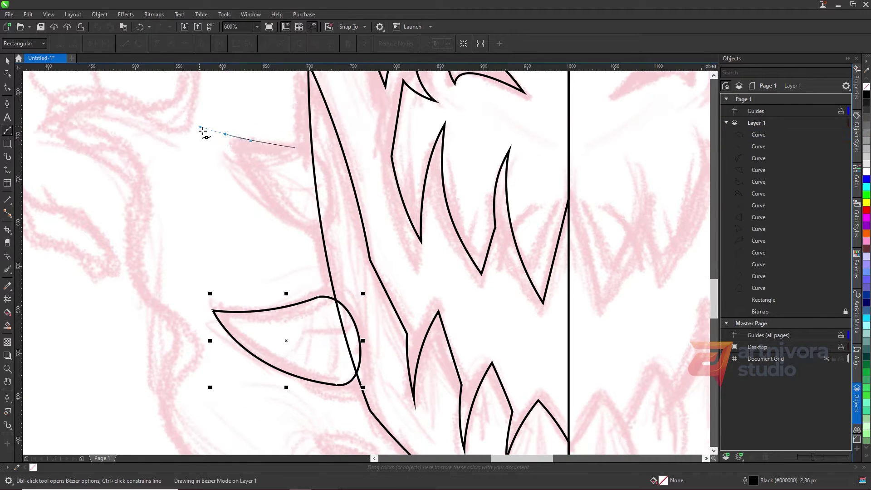
left_click(226, 134)
left_click_drag(306, 233, 313, 229)
left_click(326, 209)
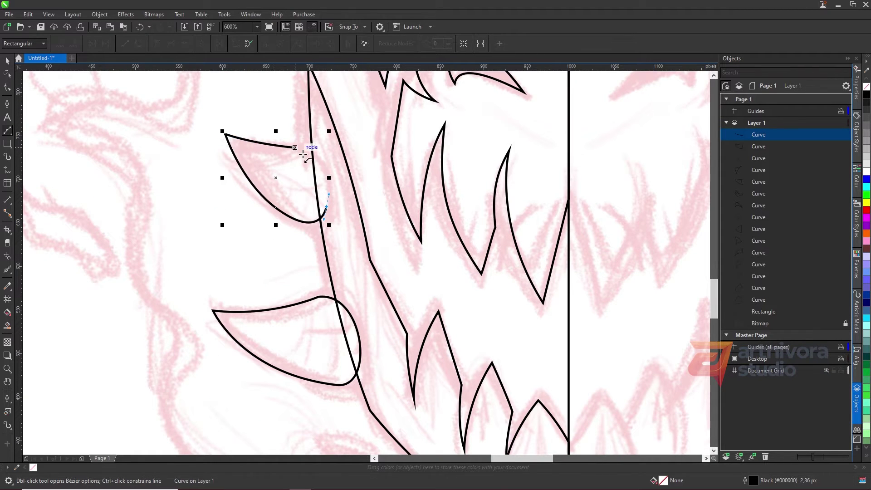
left_click(296, 147)
key("F10")
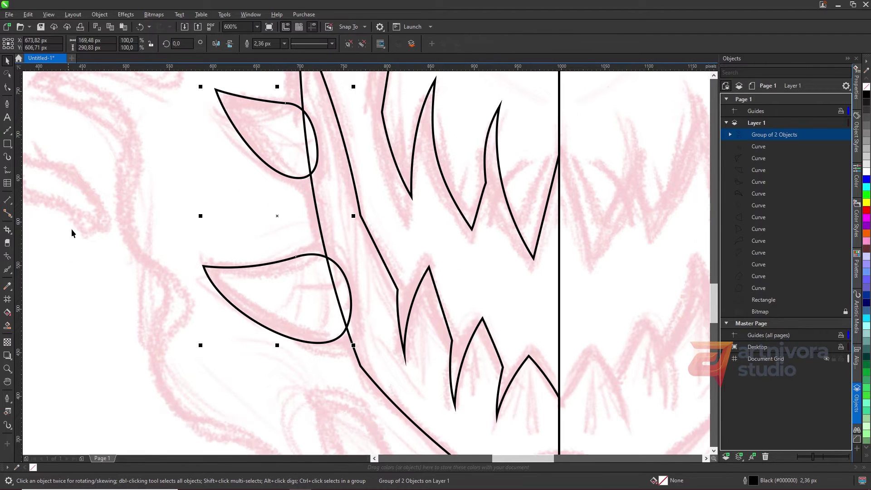
left_click(13, 360)
left_click(13, 362)
Add an inner contour inside both teardrop spikes
left_click(39, 364)
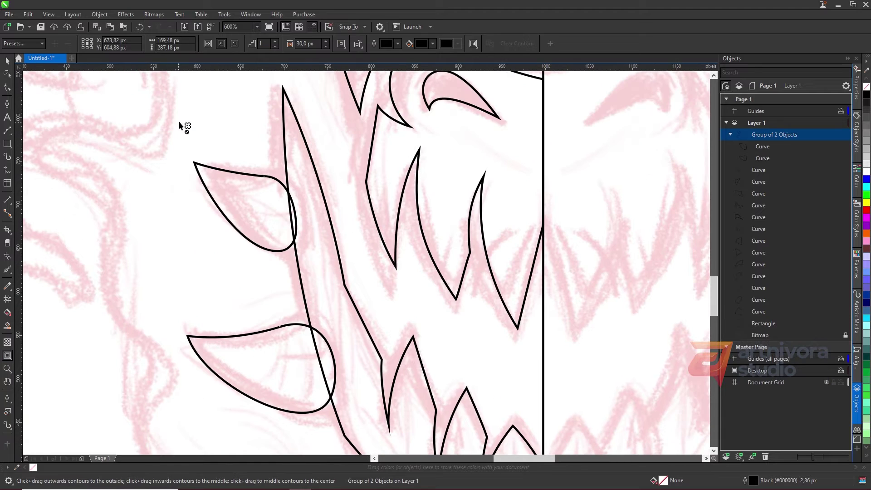
left_click_drag(181, 127, 204, 162)
key("space")
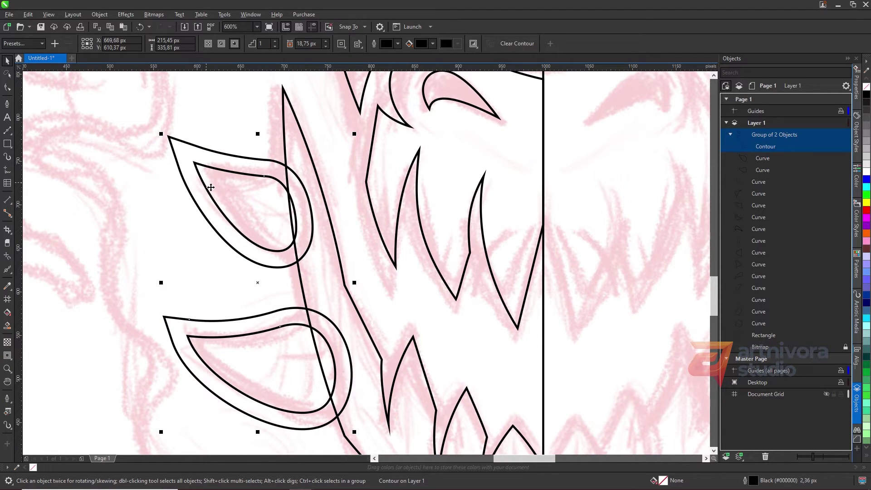
Break the contour into its own curve and combine it with the jaw spike outline
key("ctrl+k")
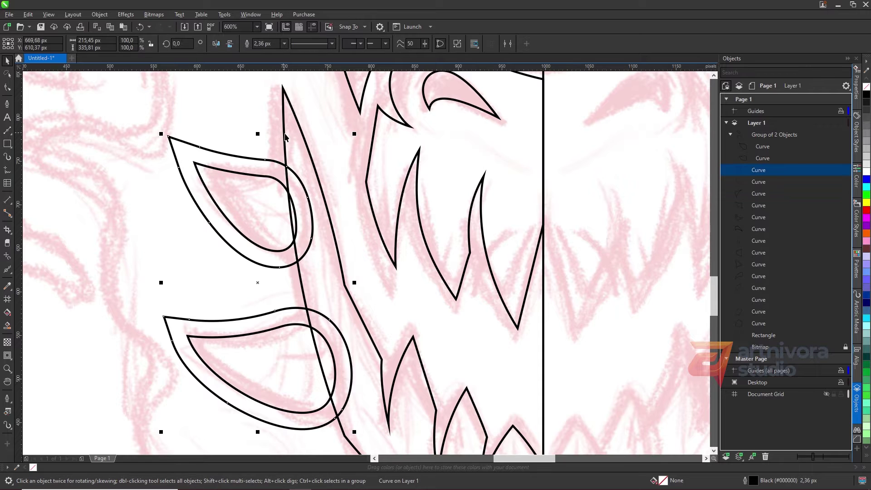
left_click(285, 135, "shift")
left_click(341, 45)
Trim the head curve at the centre line using a rectangle over the right side
scroll(295, 155, "up", 5)
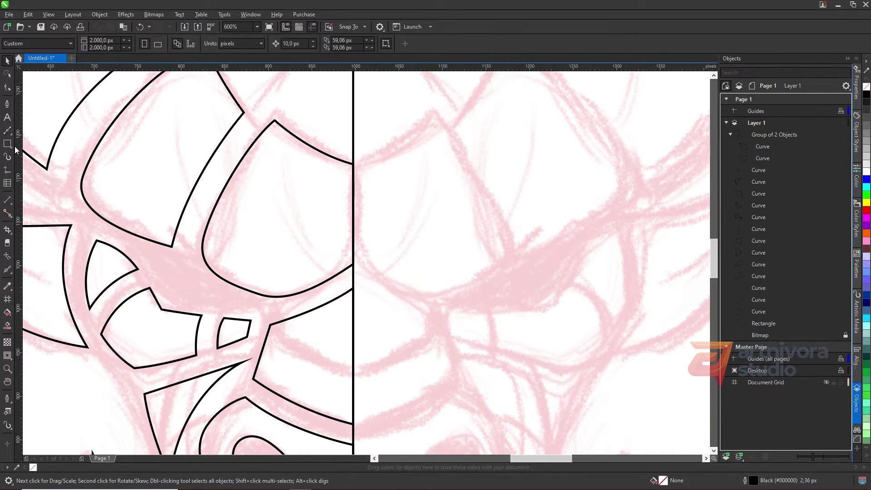
key("F6")
mouse_move(342, 120)
left_mouse_down()
mouse_move(458, 336)
mouse_move(458, 328)
left_mouse_up()
key("space")
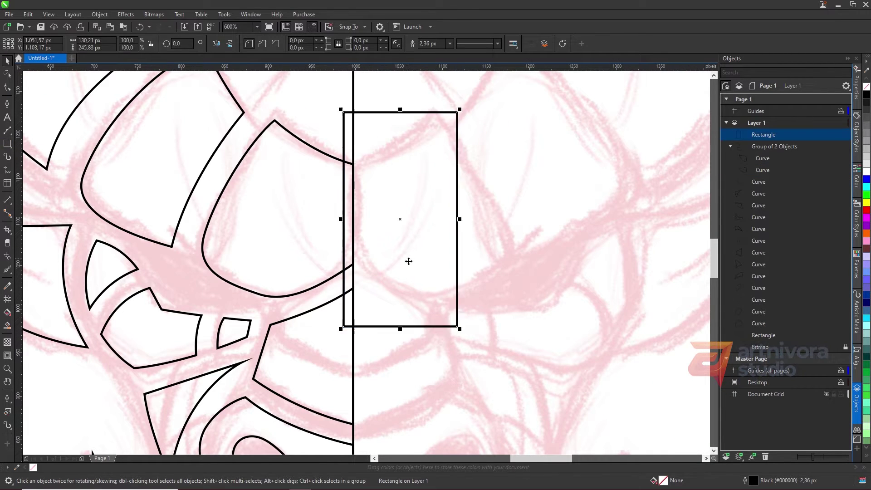
left_click(306, 237, "shift")
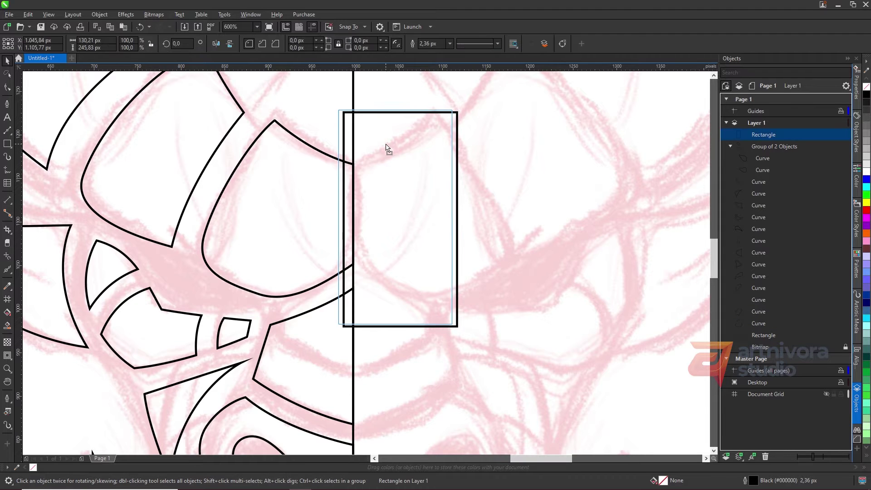
left_click_drag(388, 145, 383, 143)
left_click(333, 44)
Cut a 20 px thick line, converted to a shape, out of the face segment
scroll(248, 233, "up", 2)
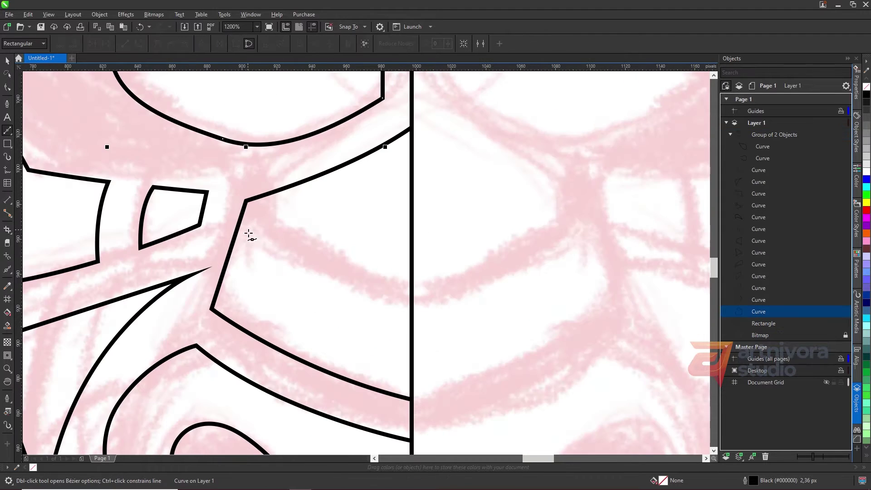
left_click(453, 312)
key("space")
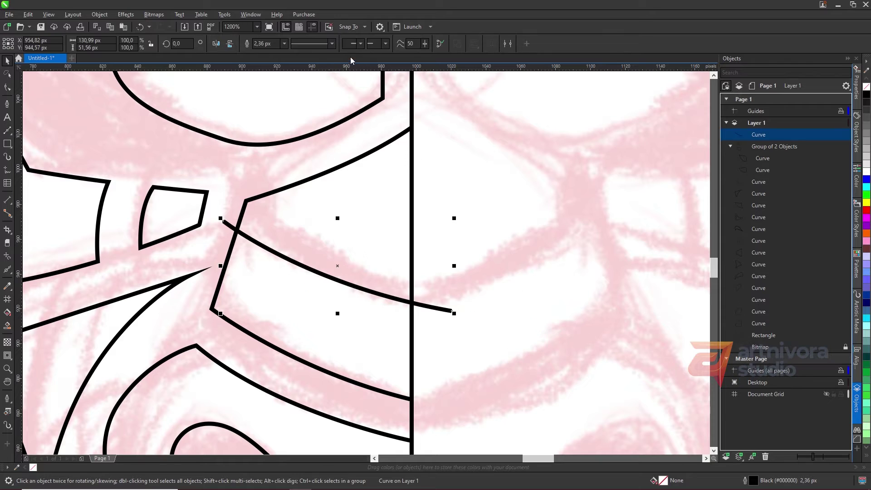
left_click(285, 44)
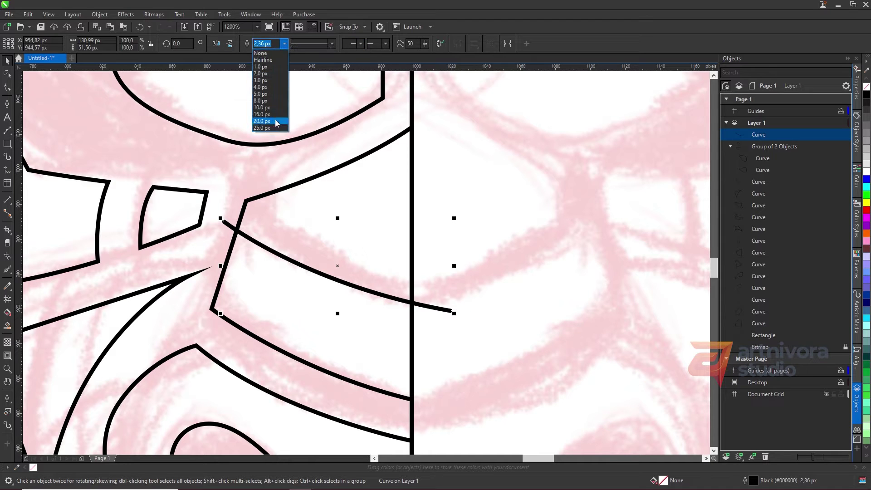
left_click(276, 121)
key("ctrl+shift+q")
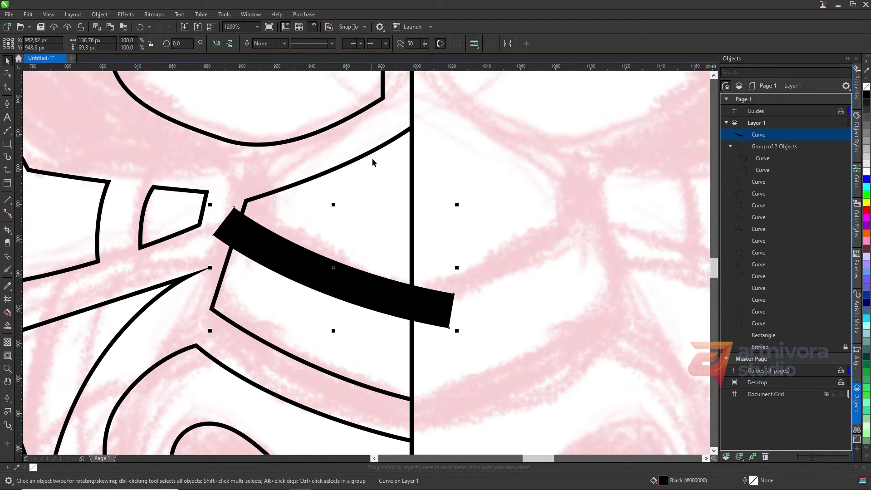
left_click(373, 152, "shift")
left_click(336, 45)
Undo the last step, weld all outline pieces, and select both brow curves
key("F4")
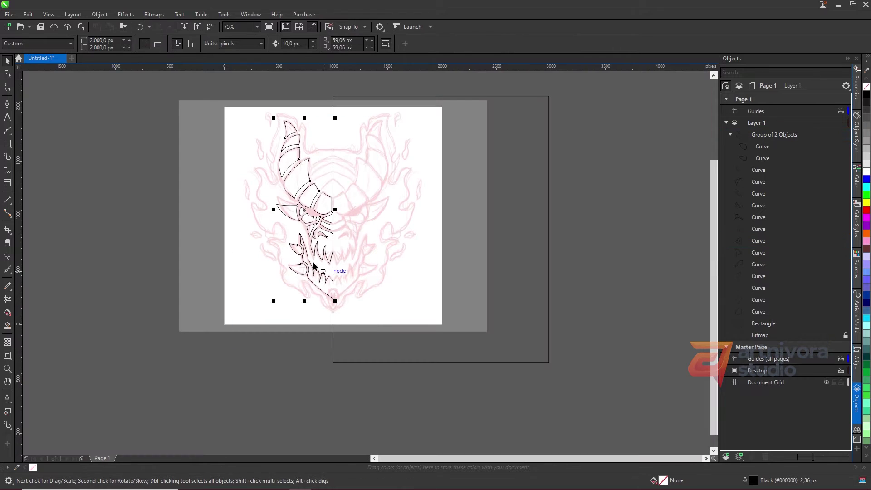
key("ctrl+z")
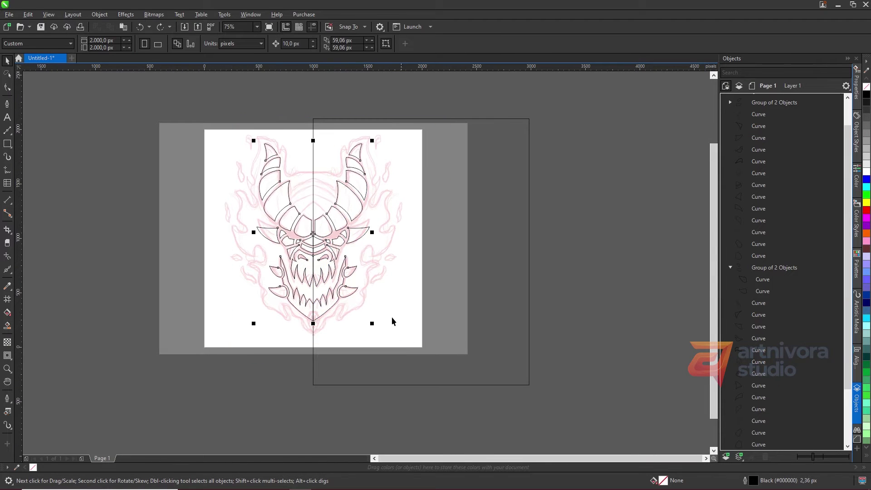
scroll(325, 270, "up", 4)
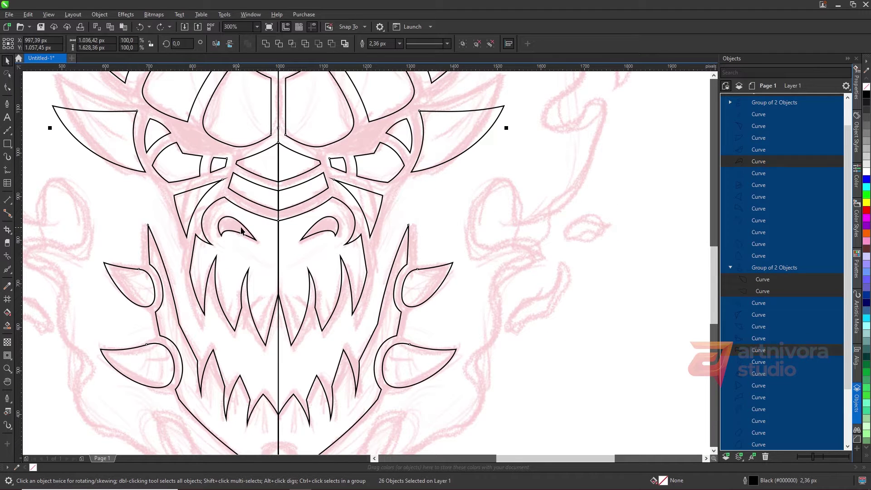
left_click(266, 44)
left_click(319, 238)
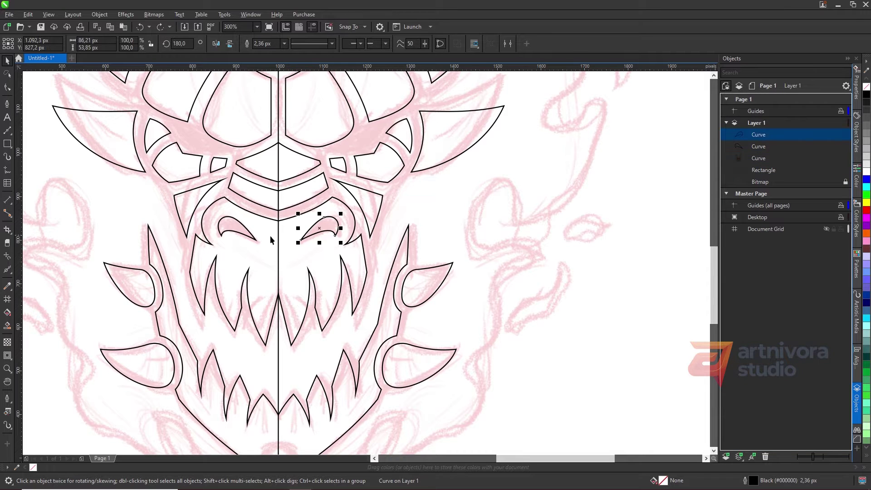
left_click(238, 234, "shift")
Combine the brows and draw a Bézier forehead curve out from the centre line and back
left_click(331, 43)
scroll(318, 204, "up", 5)
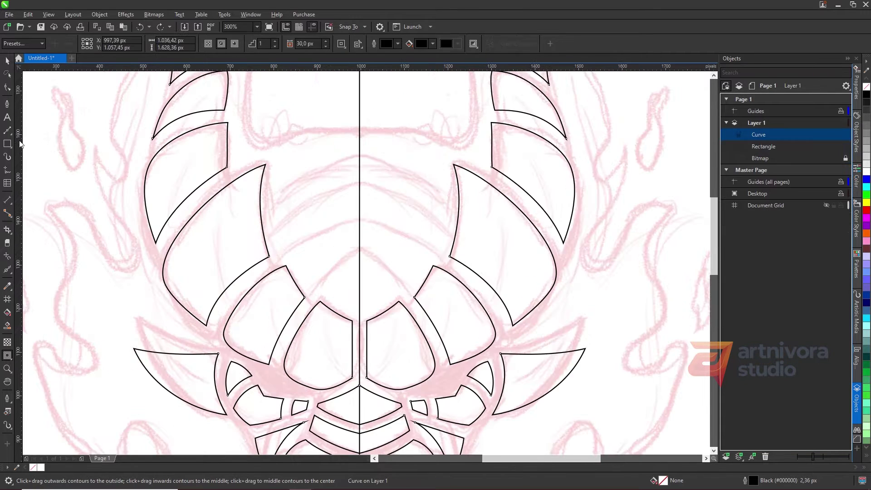
left_click(7, 130)
left_click(359, 155)
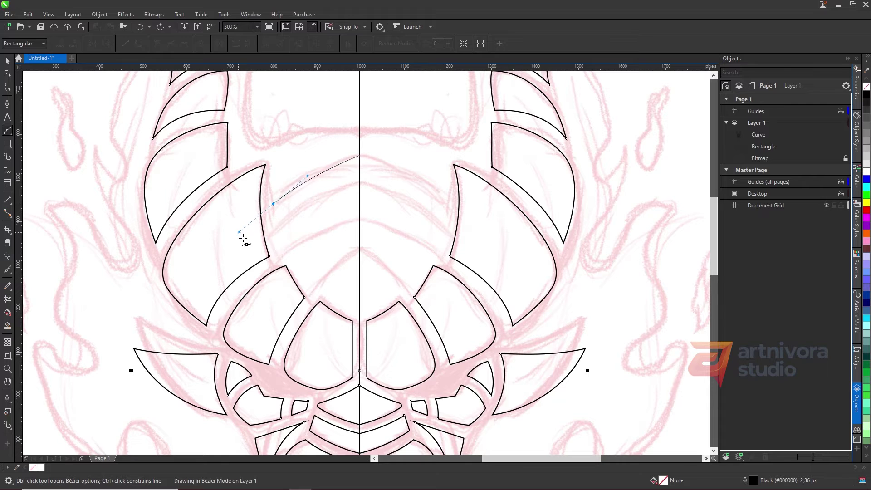
left_click_drag(243, 238, 238, 245)
left_click_drag(359, 308, 435, 336)
Bend the forehead curve outward by dragging its nodes
key("F10")
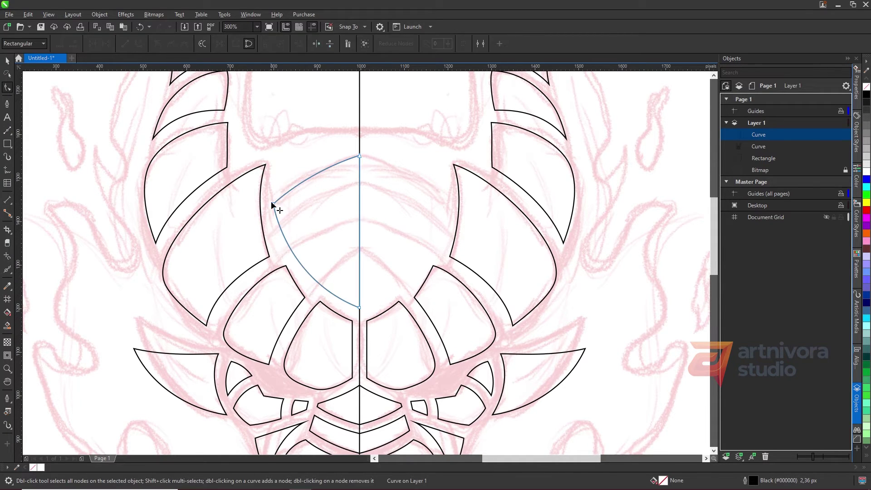
scroll(286, 281, "up", 2)
left_click_drag(289, 280, 267, 136)
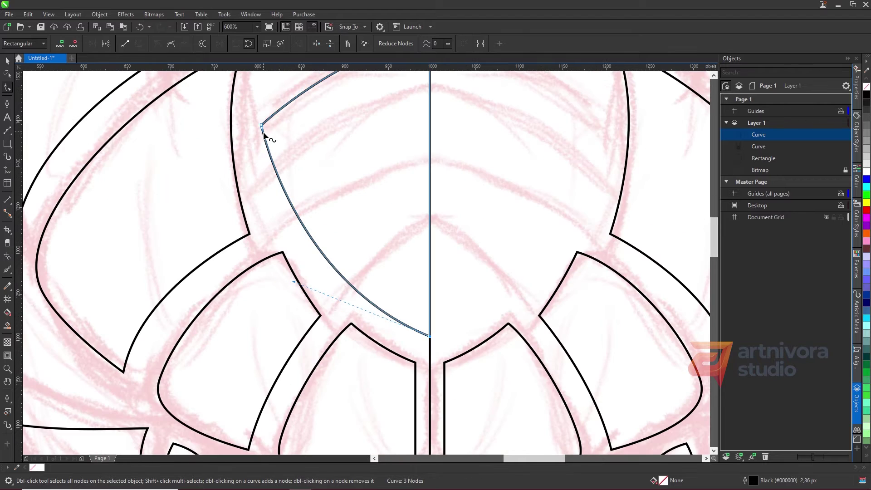
scroll(268, 195, "down", 1)
scroll(297, 190, "down", 1)
scroll(314, 186, "up", 2)
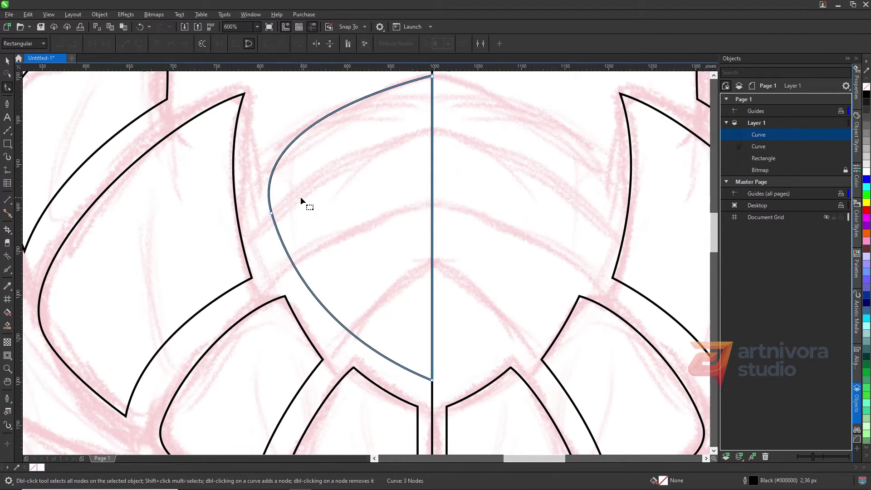
scroll(257, 260, "down", 2)
Round off the forehead bands' inner and lower corners into smooth curves
left_click(7, 130)
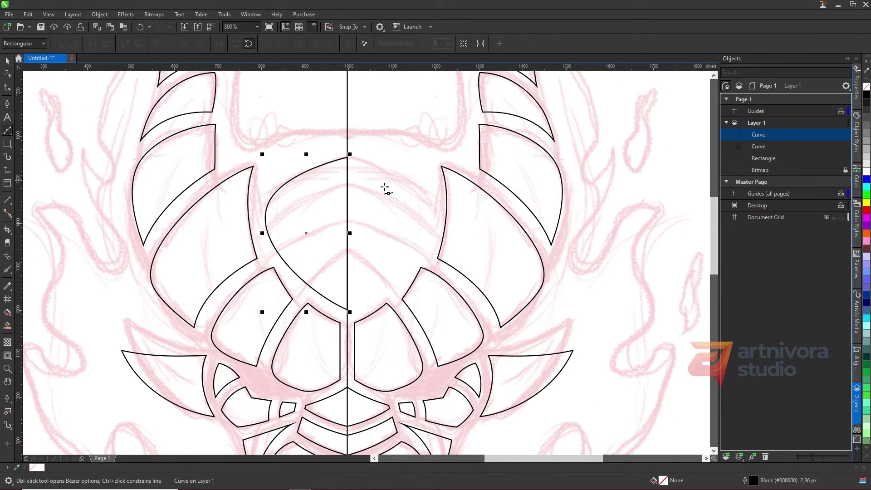
key("F10")
scroll(266, 243, "up", 3)
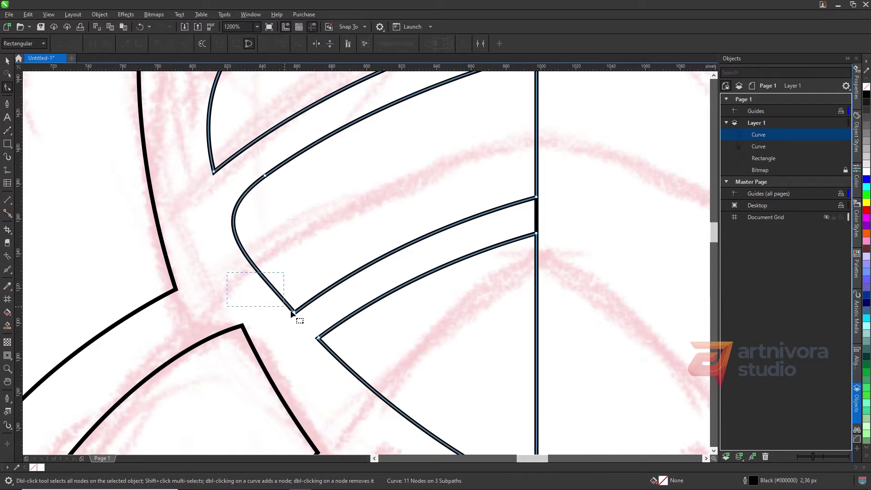
left_click_drag(233, 185, 233, 212)
left_click_drag(320, 296, 288, 231)
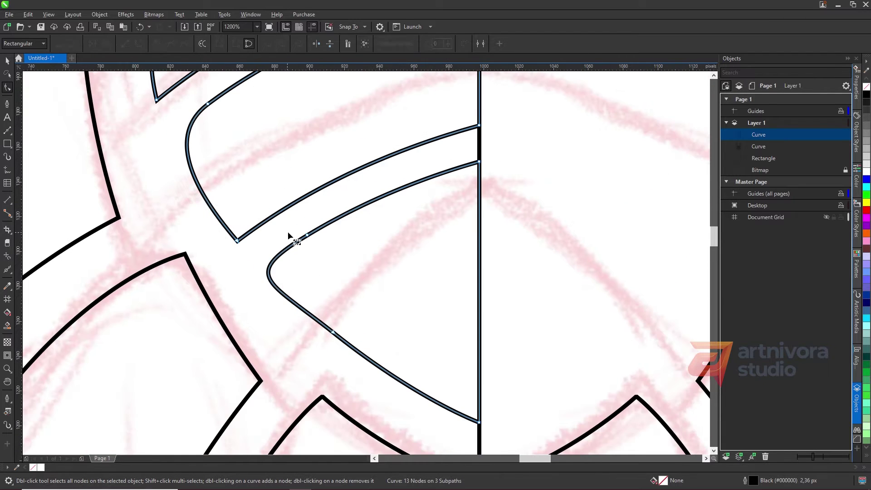
left_click_drag(258, 266, 292, 286)
scroll(288, 277, "down", 2)
Draw a freehand curve below the chin and combine it with its mirror into a teardrop
key("space")
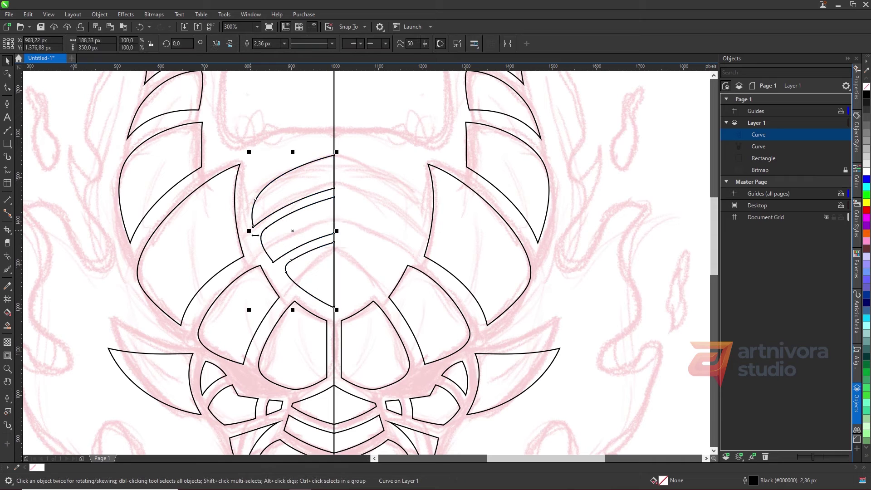
key("F5")
scroll(334, 369, "up", 1)
mouse_move(375, 439)
left_mouse_down()
mouse_move(326, 342)
mouse_move(374, 293)
left_mouse_up()
key("space")
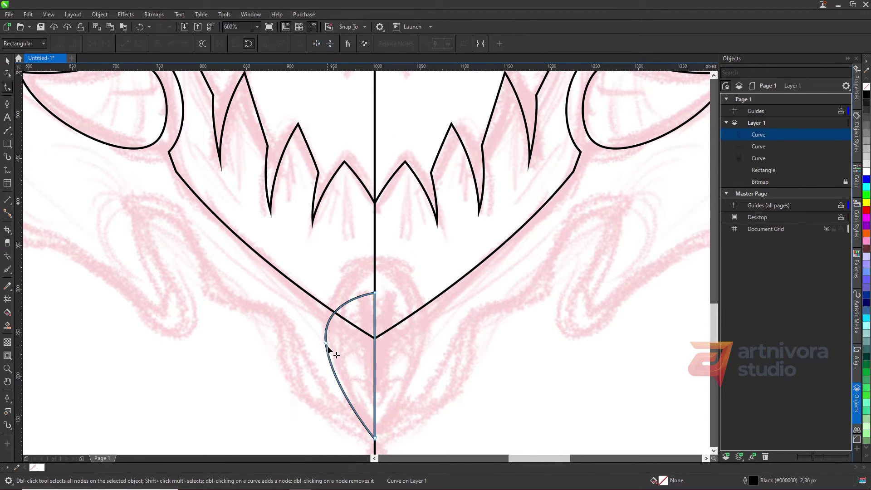
left_click(327, 346)
key("ctrl+l")
Add an outward contour around the chin teardrop, break it apart, and weld the pieces
scroll(369, 274, "up", 1)
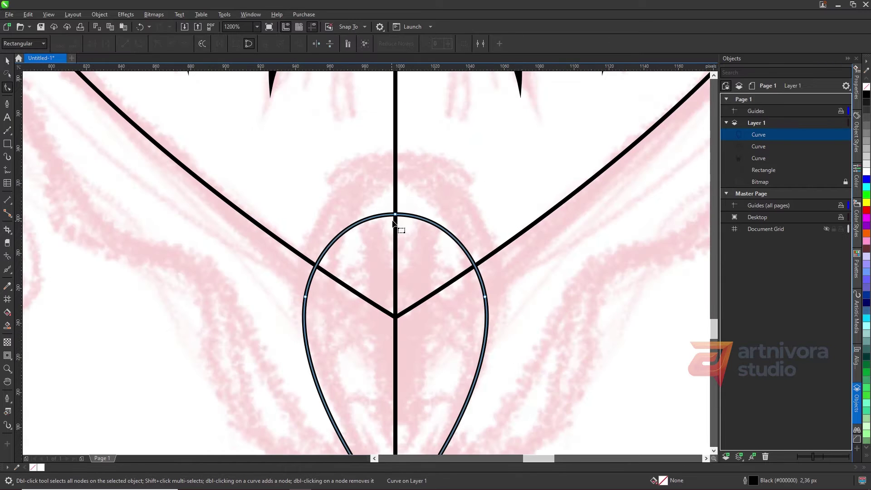
left_click(7, 312)
left_click_drag(303, 336, 267, 344)
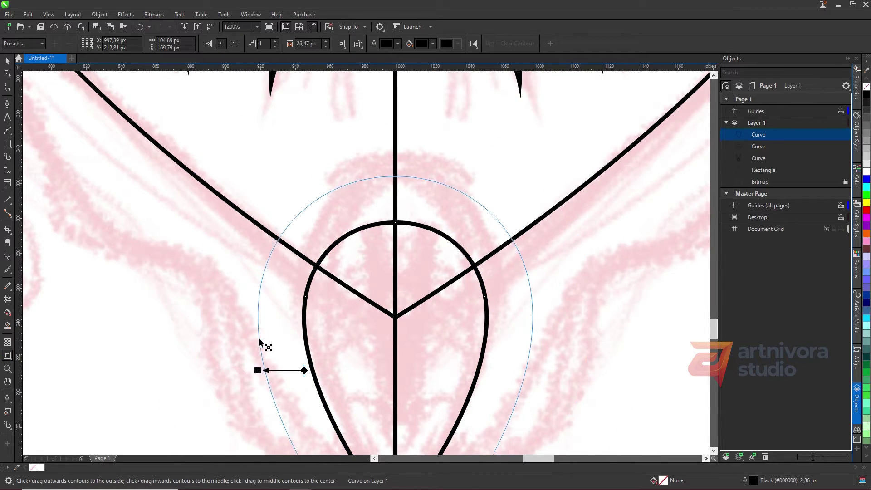
scroll(272, 327, "down", 1)
left_click_drag(295, 299, 251, 292)
key("ctrl+k")
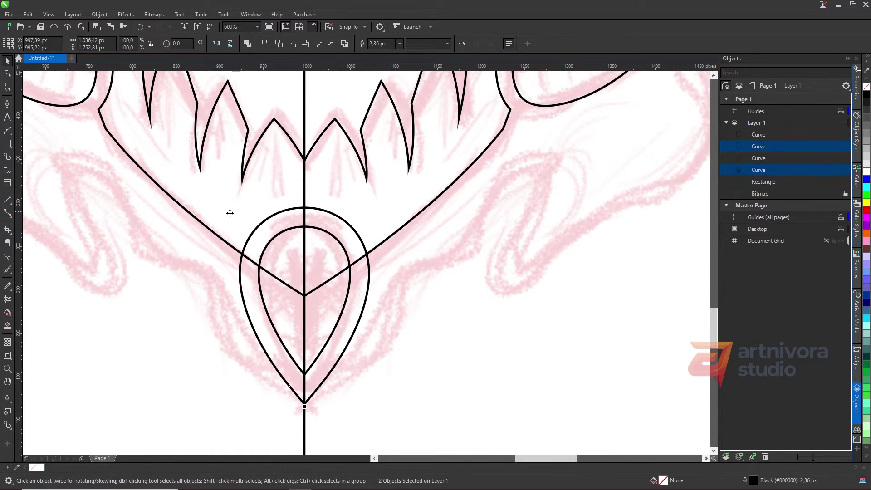
left_click(332, 43)
Group the three face outline curves and begin an outer contour around the group
scroll(295, 255, "down", 1)
left_click(294, 255)
scroll(295, 255, "down", 1)
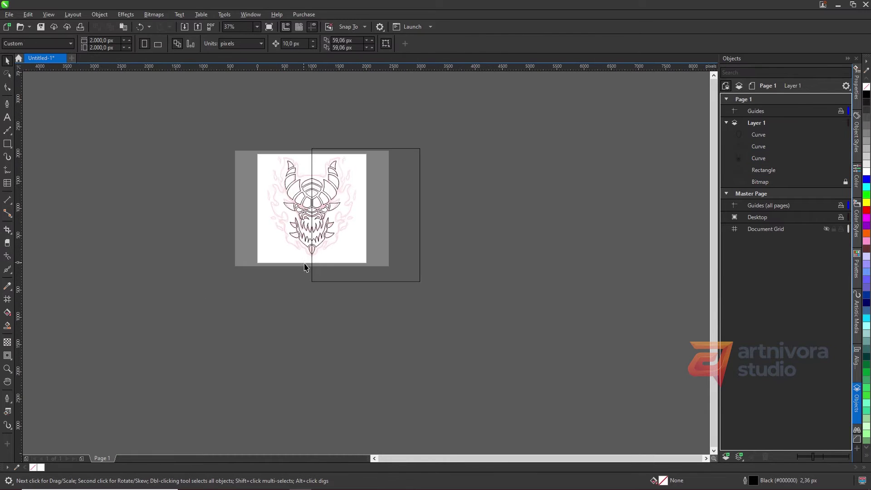
scroll(390, 318, "down", 1)
key("ctrl+a")
scroll(323, 287, "up", 1)
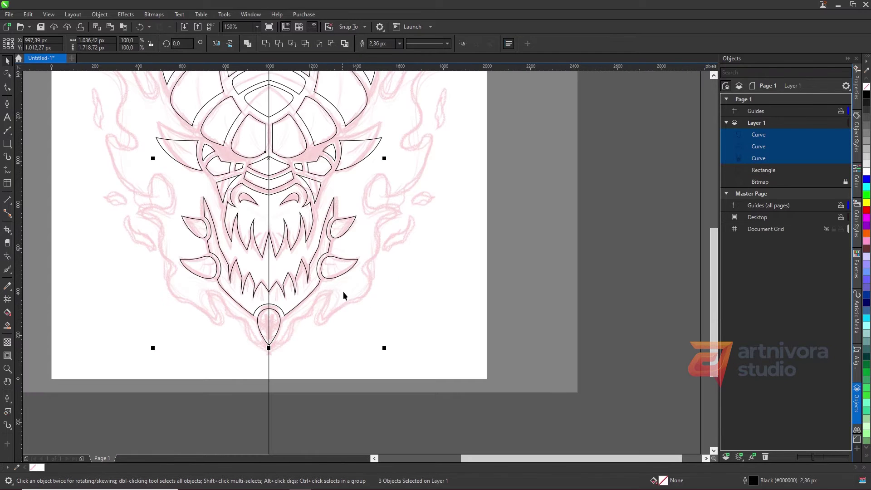
key("ctrl+g")
left_click_drag(147, 158, 156, 158)
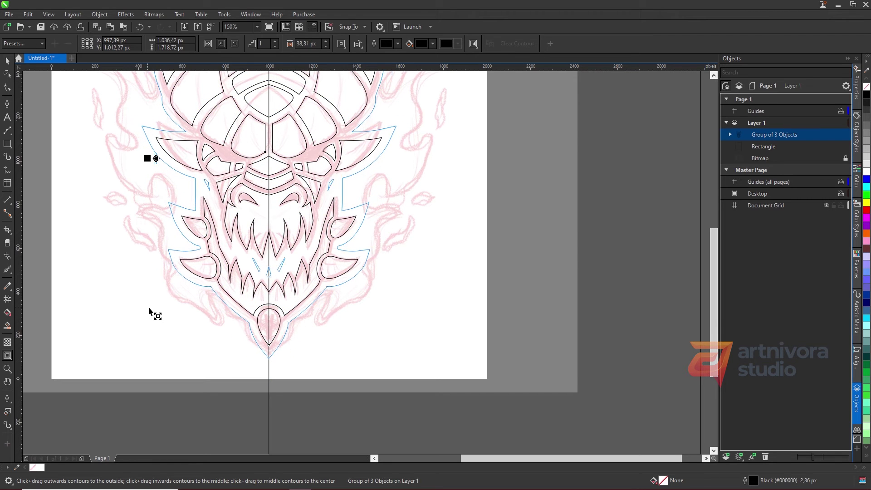
Pull the outer contour closer to the head and break it off as a standalone curve
left_click_drag(149, 311, 151, 312)
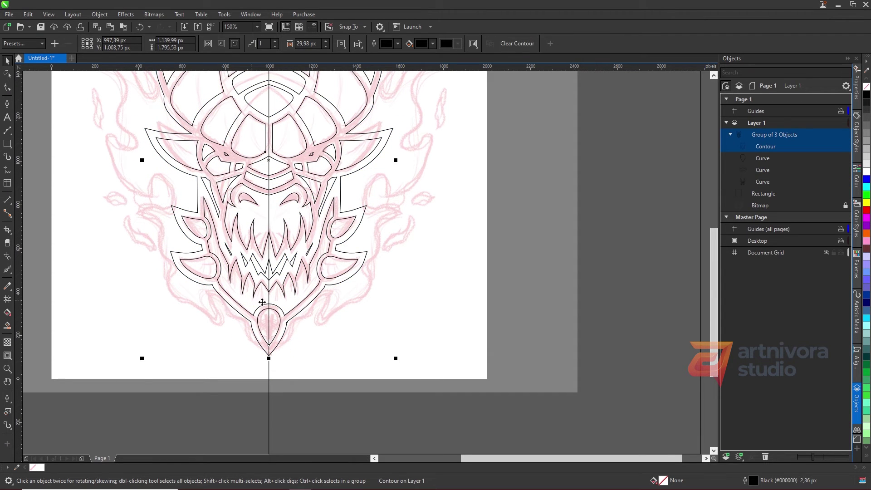
left_click(194, 292, "ctrl")
key("F10")
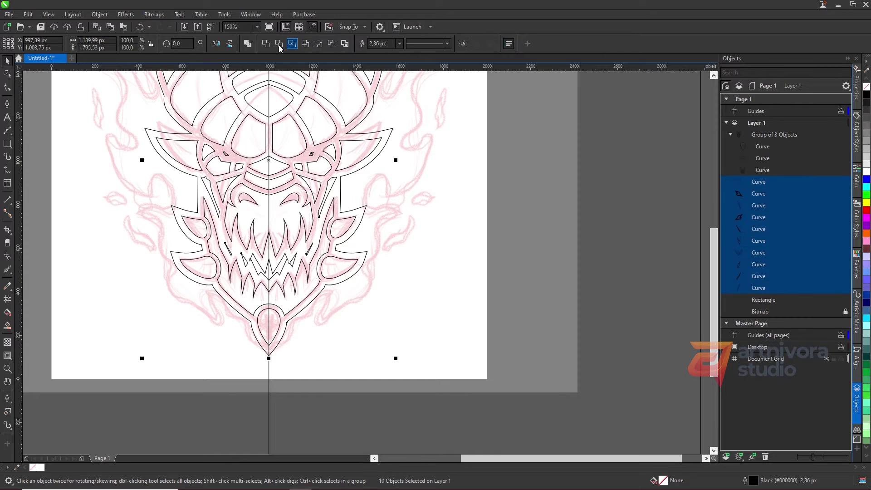
scroll(194, 87, "down", 2)
scroll(183, 145, "up", 5)
scroll(192, 132, "down", 2)
scroll(263, 286, "up", 2)
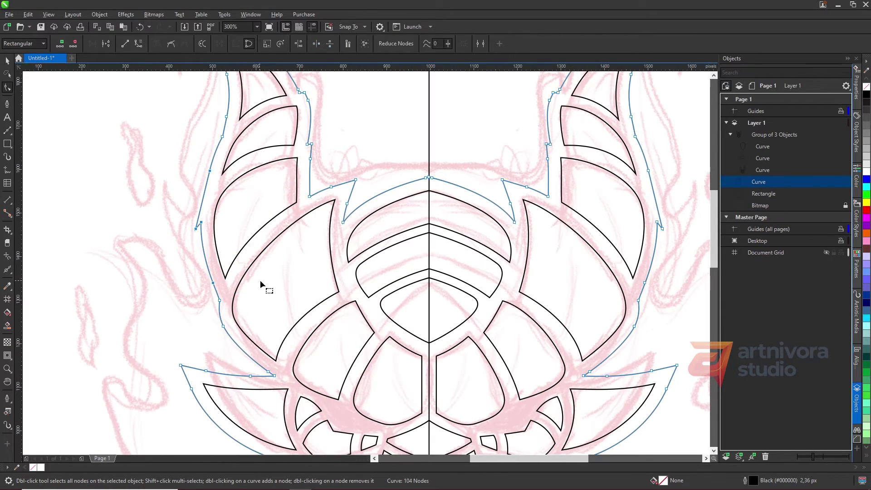
scroll(253, 258, "down", 2)
scroll(397, 165, "up", 3)
scroll(292, 220, "down", 1)
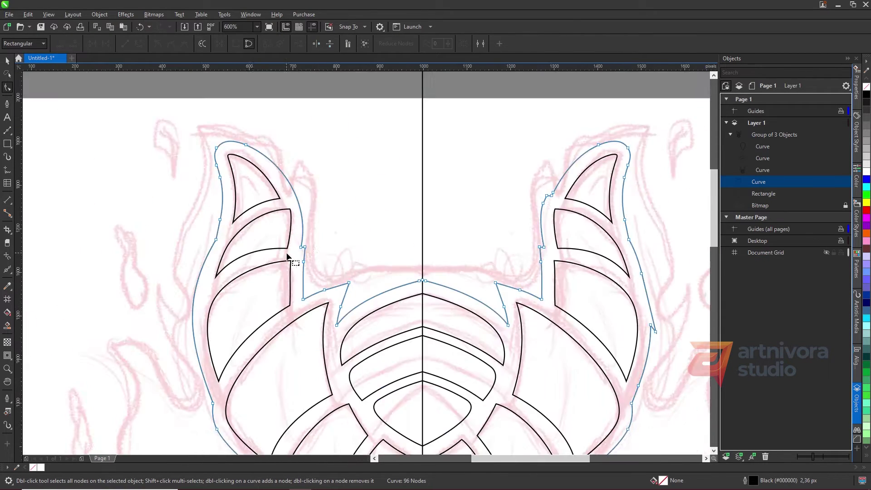
scroll(250, 245, "up", 2)
Clean up the silhouette's nodes, removing stray ones along the left side and adding some by the horn
double_click(193, 310)
scroll(245, 208, "down", 2)
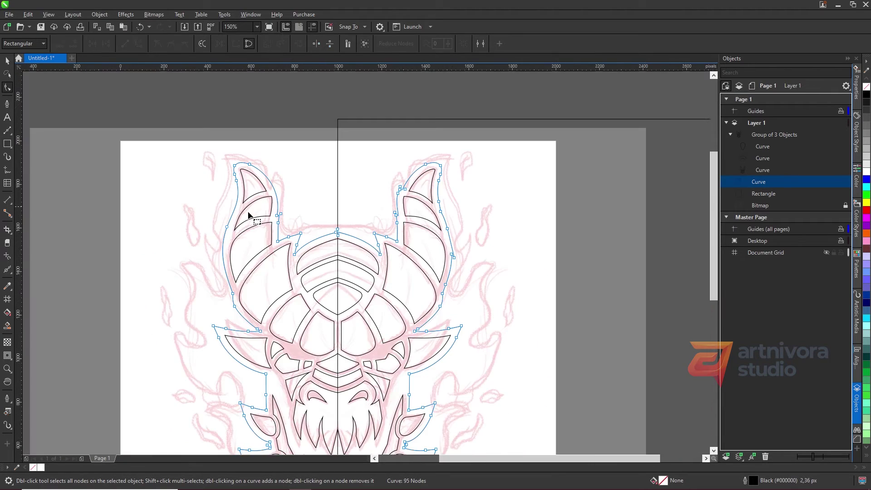
scroll(247, 290, "up", 2)
double_click(183, 305)
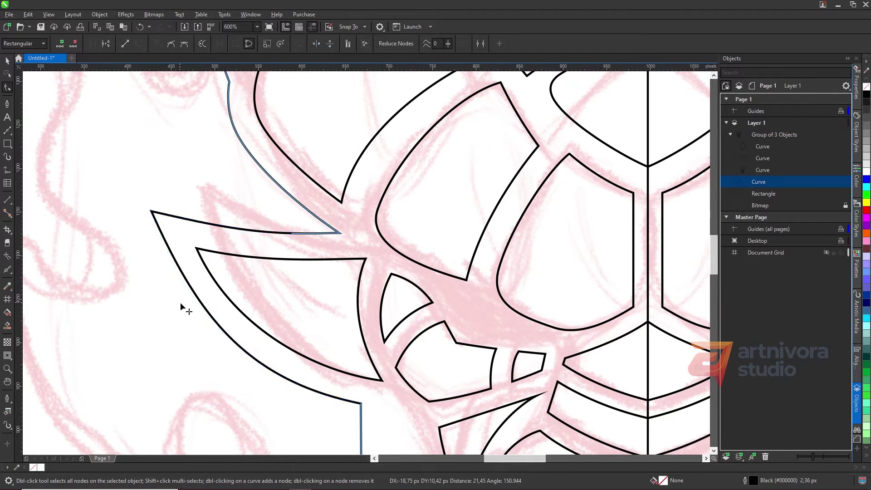
double_click(327, 224)
scroll(262, 214, "down", 2)
scroll(262, 214, "up", 2)
double_click(261, 212)
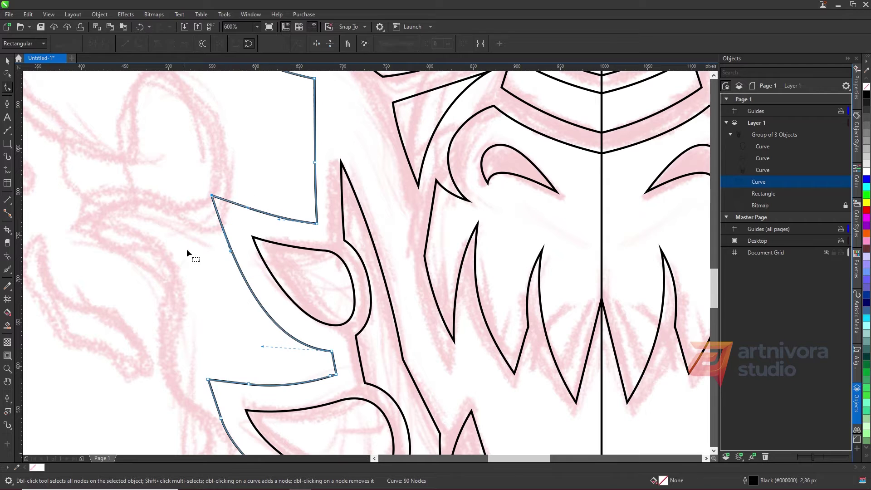
double_click(227, 245)
scroll(222, 250, "down", 2)
scroll(227, 369, "up", 2)
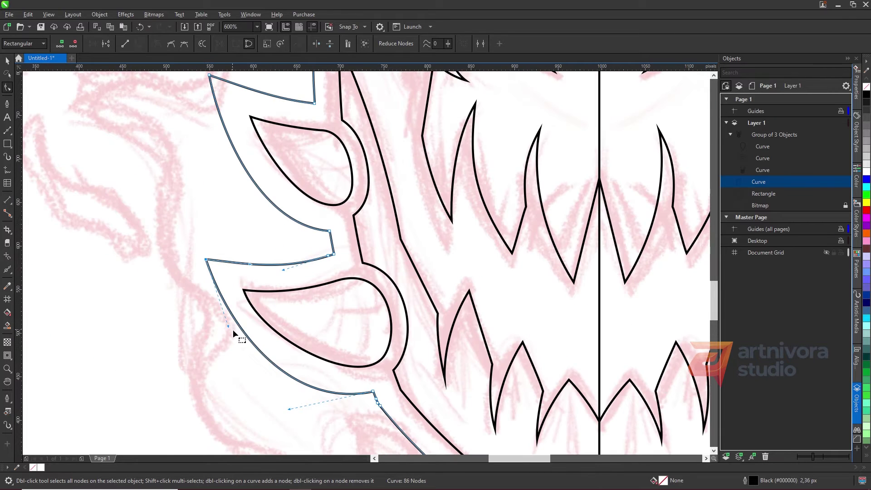
scroll(231, 295, "down", 2)
scroll(272, 213, "up", 1)
double_click(303, 158)
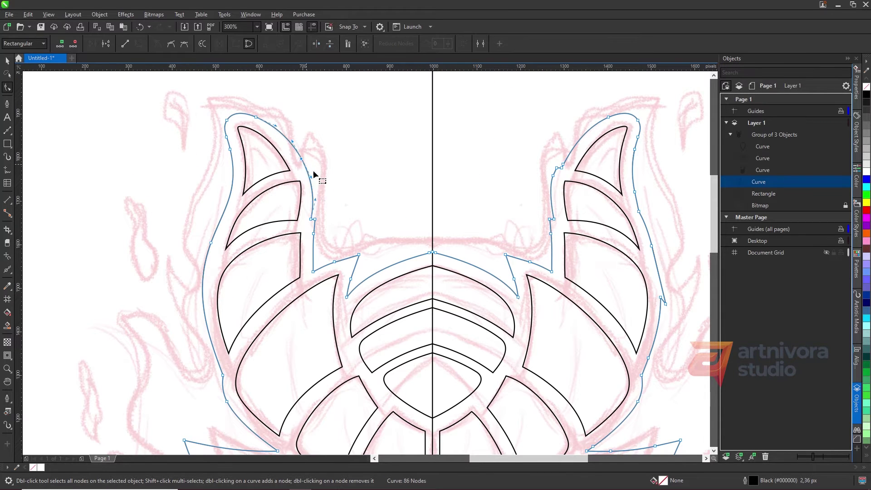
Mirror the silhouette's left half onto the right and combine both halves into one outline
key("space")
scroll(348, 198, "down", 2)
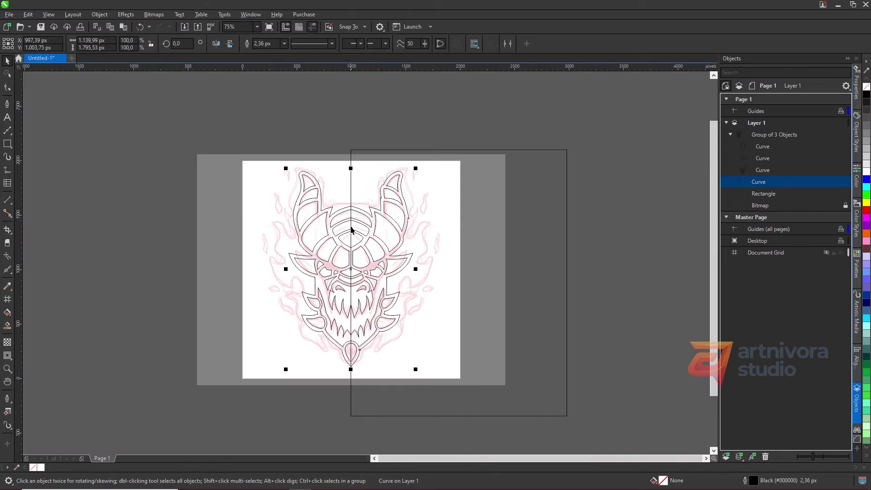
scroll(336, 144, "up", 1)
left_click(281, 157)
left_click(267, 173)
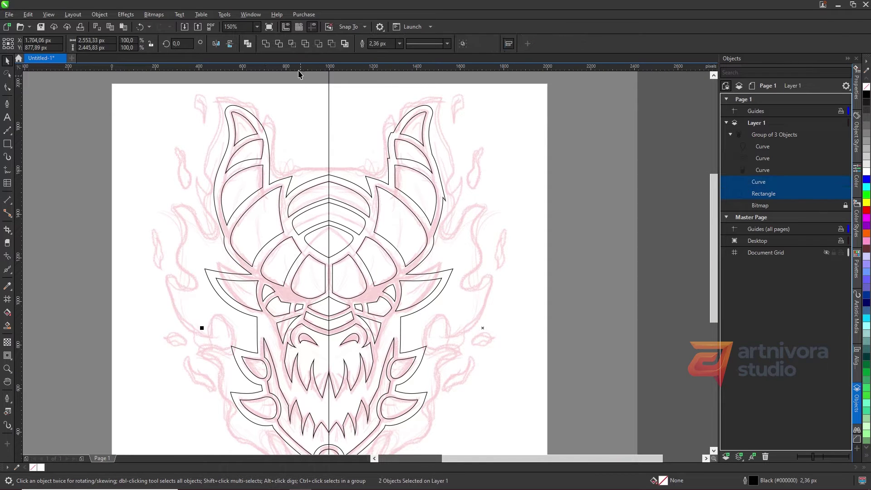
left_click_drag(202, 301, 455, 301)
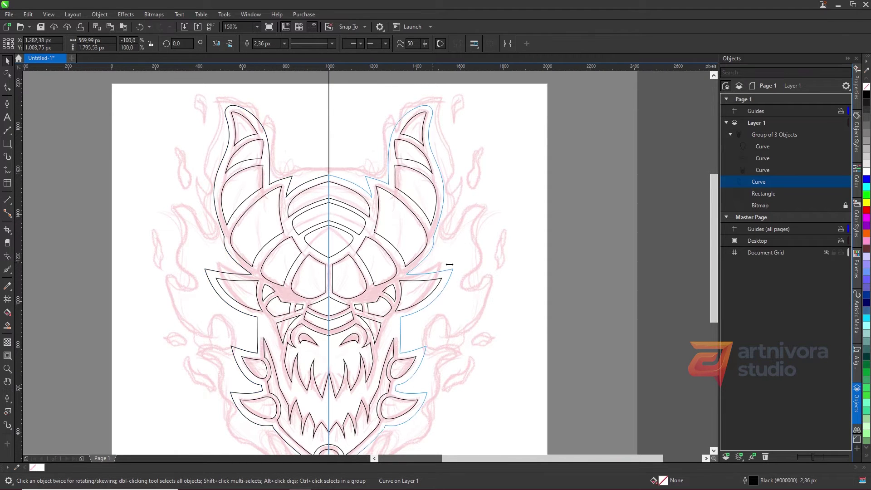
left_click(209, 277, "shift")
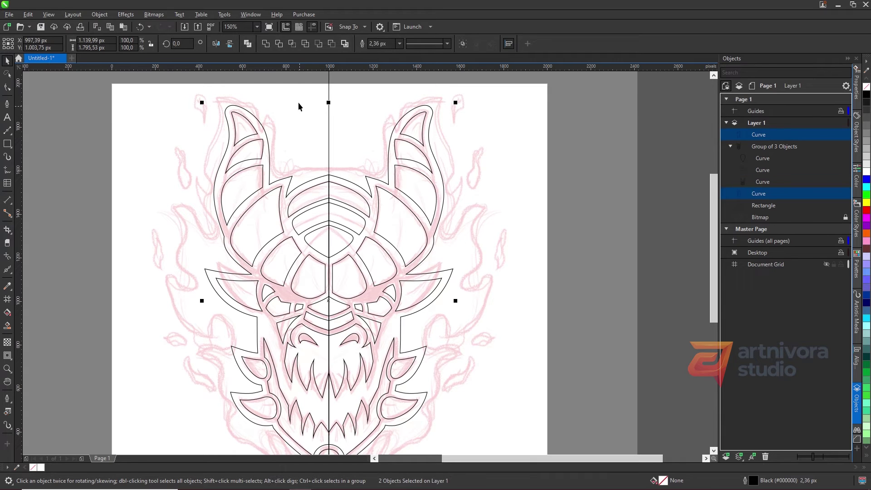
left_click(268, 46)
scroll(311, 132, "down", 3)
left_click(8, 130)
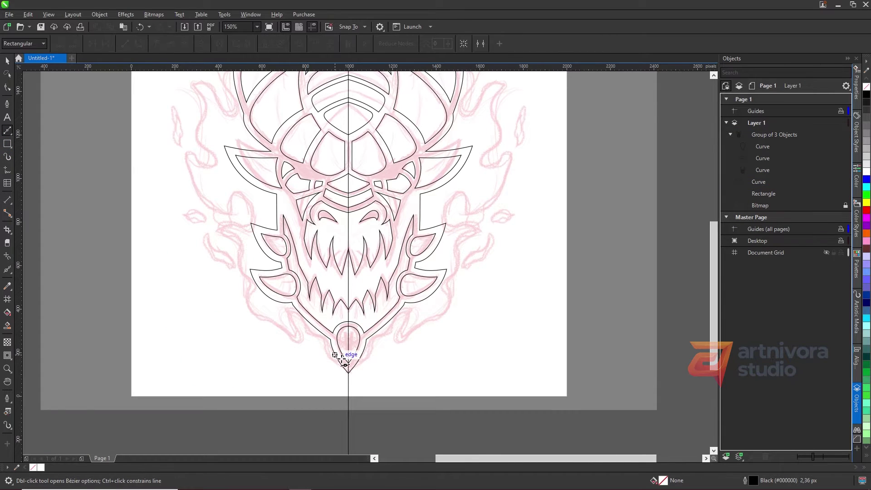
Trace a flame curve from below the chin up the left side, undoing one misplaced segment
scroll(343, 361, "up", 1)
scroll(340, 367, "up", 1)
left_click(397, 406)
left_click(321, 355)
left_click_drag(293, 289, 295, 267)
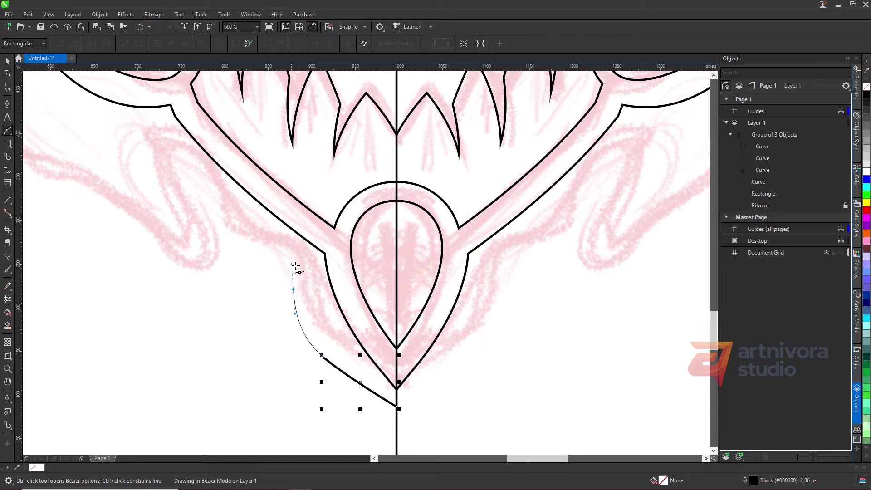
left_click_drag(259, 244, 250, 247)
scroll(248, 253, "down", 1)
scroll(210, 231, "up", 1)
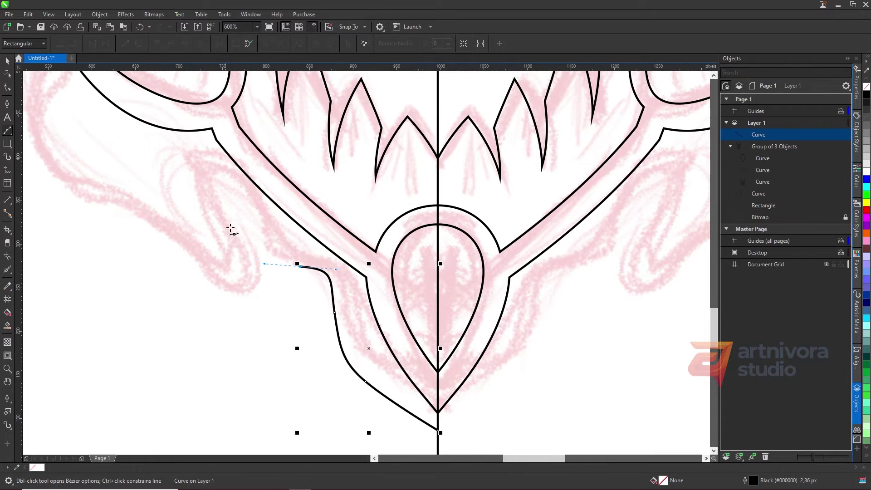
mouse_move(225, 220)
left_mouse_down()
mouse_move(196, 181)
mouse_move(159, 184)
left_mouse_up()
left_click_drag(225, 257, 225, 257)
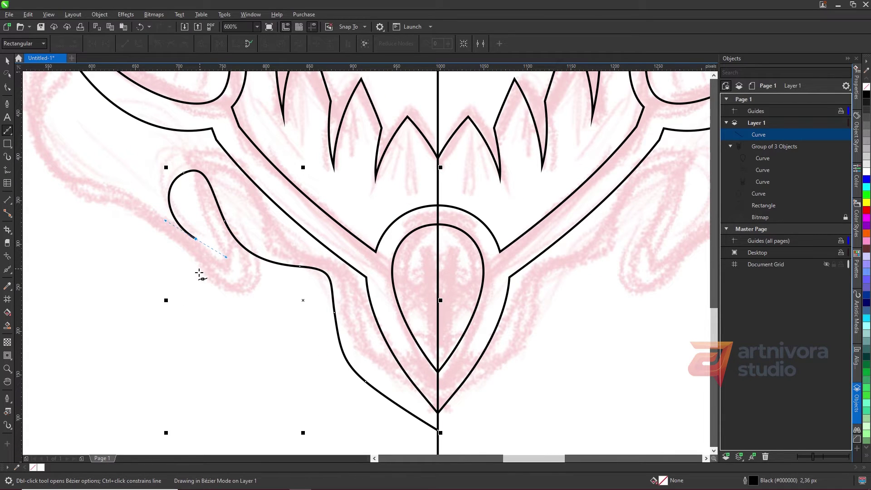
mouse_move(150, 264)
left_mouse_down()
mouse_move(114, 248)
mouse_move(154, 245)
left_mouse_up()
key("ctrl+z")
Continue the flame curve up toward the left horn and across its top
scroll(283, 279, "down", 1)
scroll(186, 238, "up", 1)
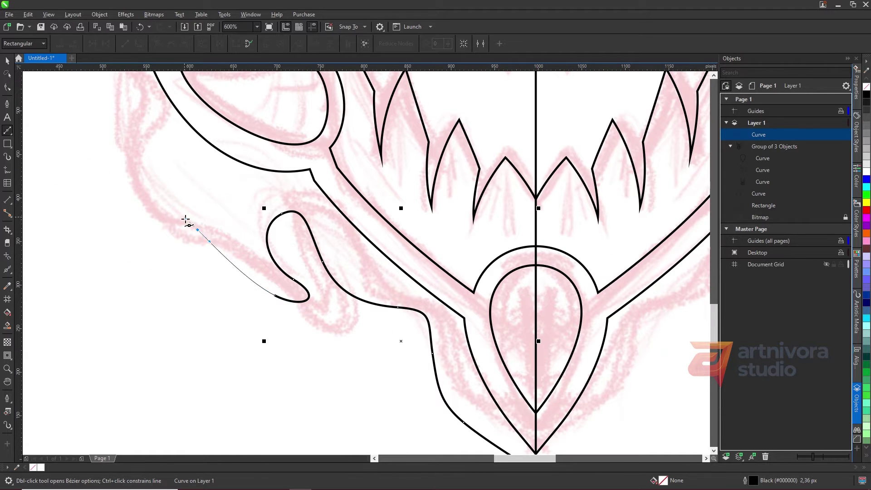
scroll(218, 229, "down", 1)
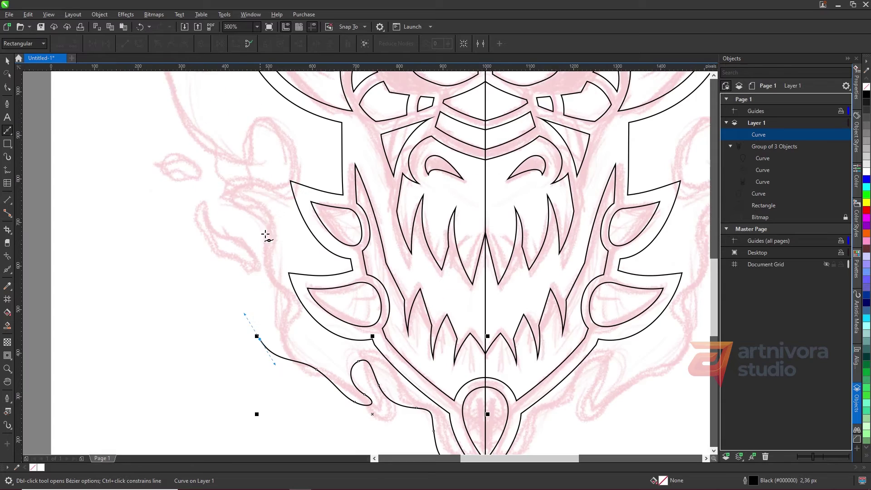
scroll(266, 233, "up", 1)
left_click_drag(234, 308, 258, 319)
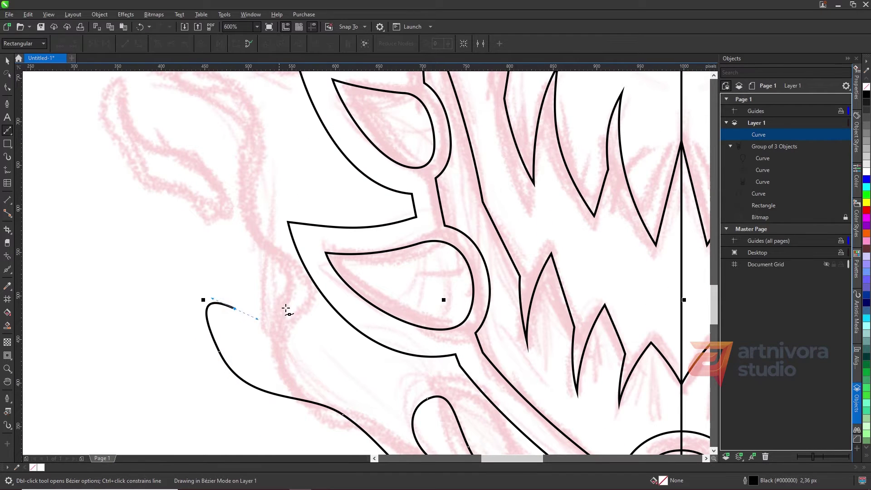
scroll(286, 309, "down", 1)
scroll(277, 182, "down", 2)
scroll(274, 136, "up", 2)
left_click_drag(282, 155, 274, 129)
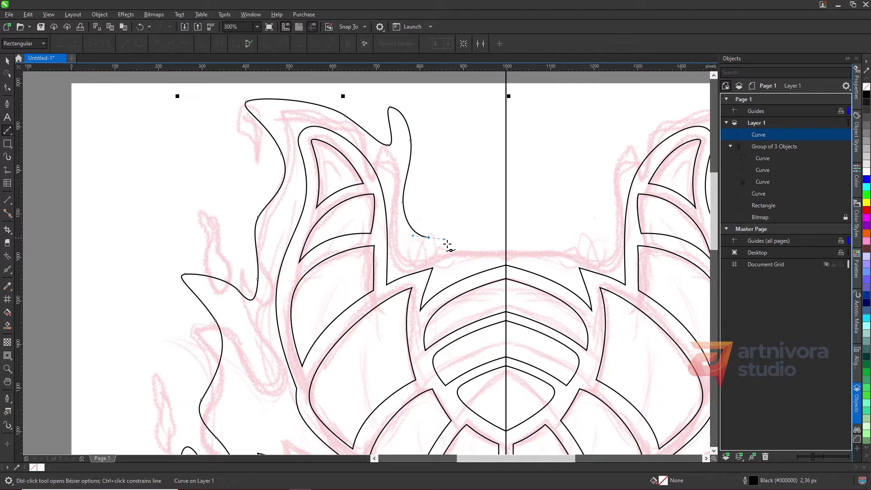
left_click_drag(505, 227, 550, 232)
scroll(282, 227, "down", 3)
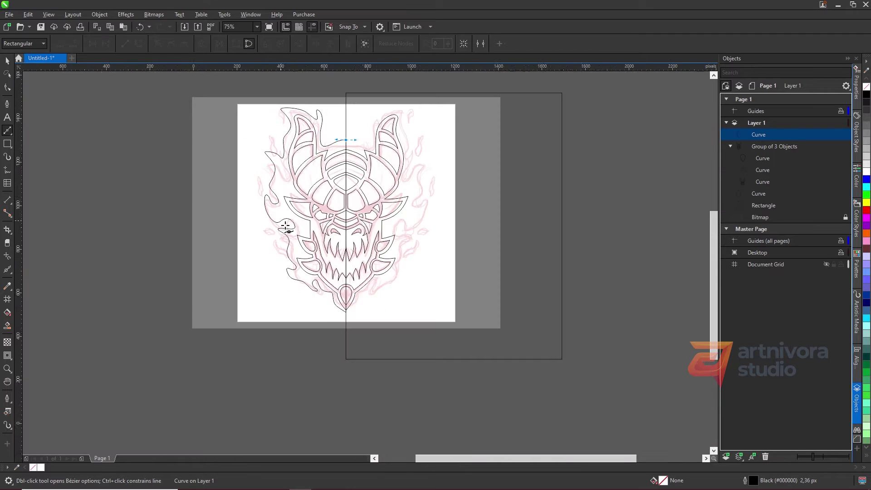
scroll(276, 243, "up", 4)
Draw a small closed curved flame tongue on the left side
left_click(254, 221)
left_click(311, 349)
left_click_drag(258, 321, 261, 294)
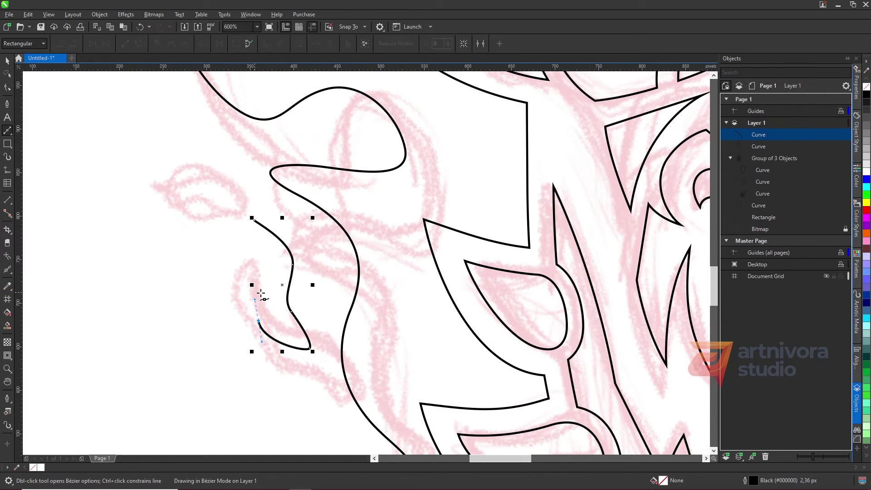
left_click(253, 220)
scroll(252, 225, "down", 3)
scroll(232, 181, "up", 2)
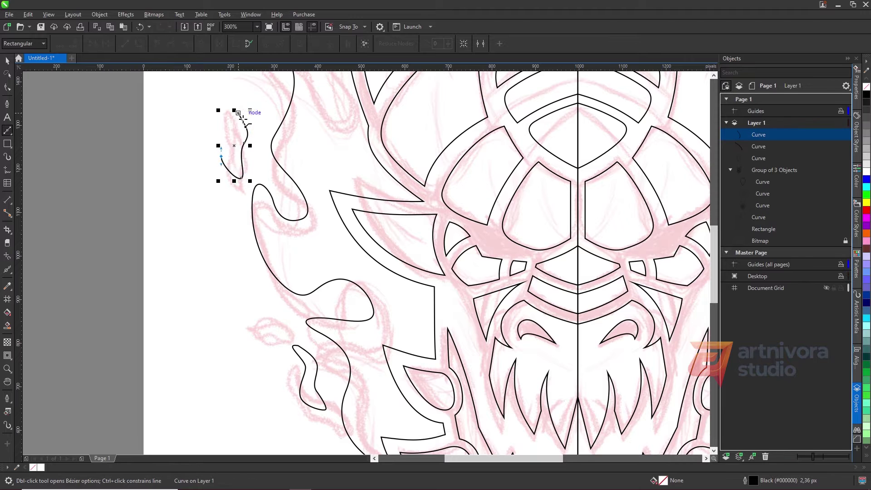
scroll(242, 117, "up", 2)
scroll(214, 81, "down", 3)
scroll(283, 149, "down", 1)
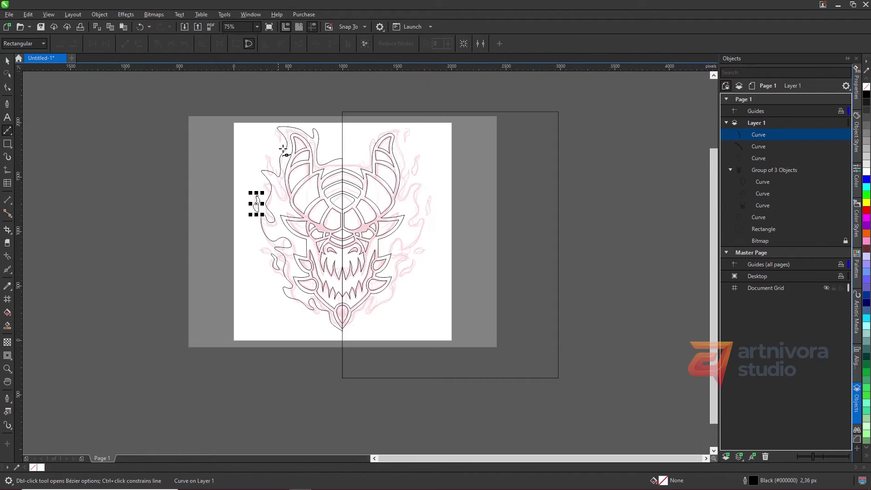
scroll(283, 149, "up", 3)
Draw another closed flame tongue with three nodes beside the left edge
left_click(245, 236)
left_click(251, 150)
left_click(267, 102)
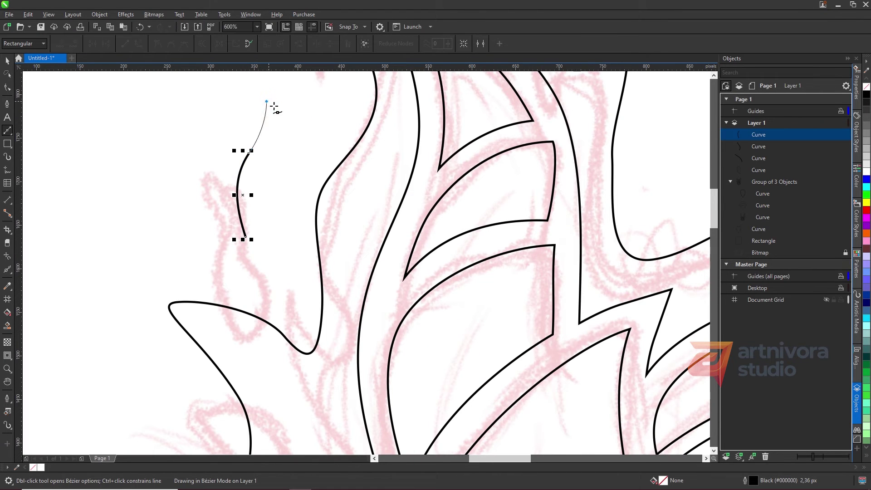
left_click(252, 242)
scroll(252, 242, "down", 3)
scroll(285, 164, "up", 1)
scroll(285, 164, "up", 3)
Reshape the left flame outline's nodes with the Shape tool
key("F10")
left_click(293, 329)
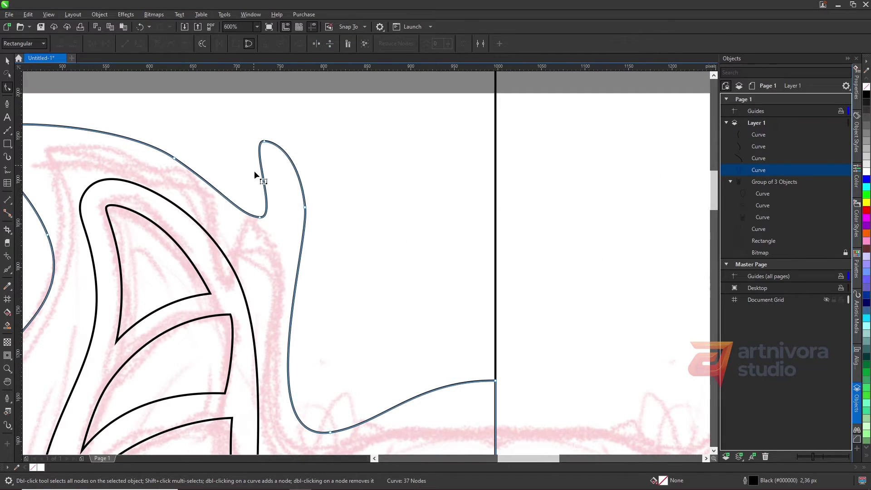
key("space")
scroll(177, 189, "down", 2)
scroll(177, 188, "down", 2)
Draw a two-node curved detail stroke inside the left flames
scroll(268, 254, "up", 2)
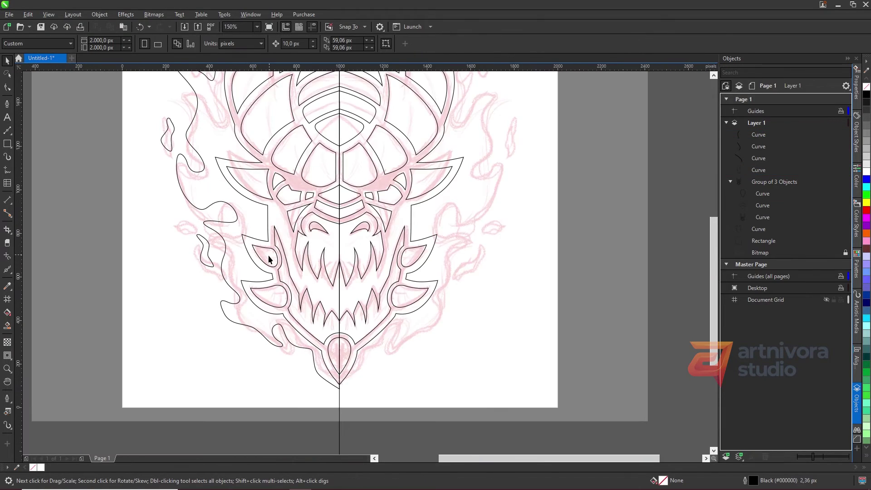
scroll(268, 255, "up", 1)
left_click(8, 130)
scroll(171, 183, "down", 1)
scroll(171, 182, "up", 2)
left_click(142, 168)
left_click_drag(200, 207, 231, 210)
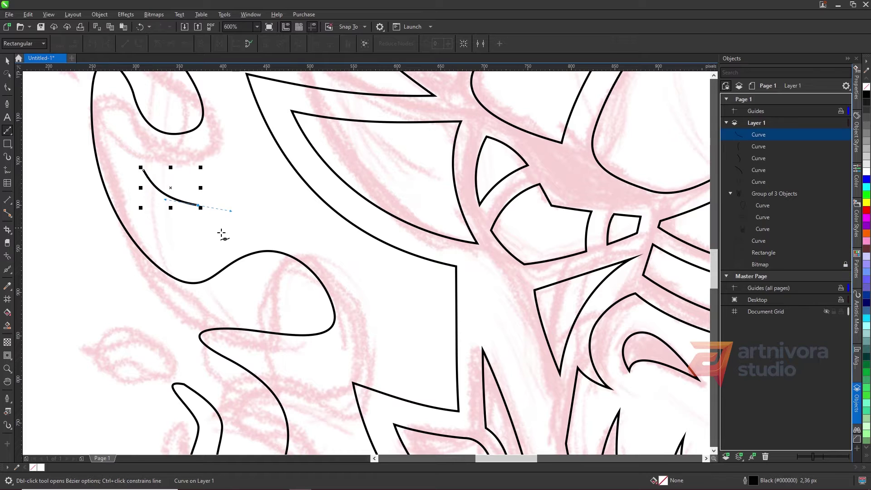
left_click(142, 168)
Draw a small closed triangular detail shape
scroll(303, 219, "down", 3)
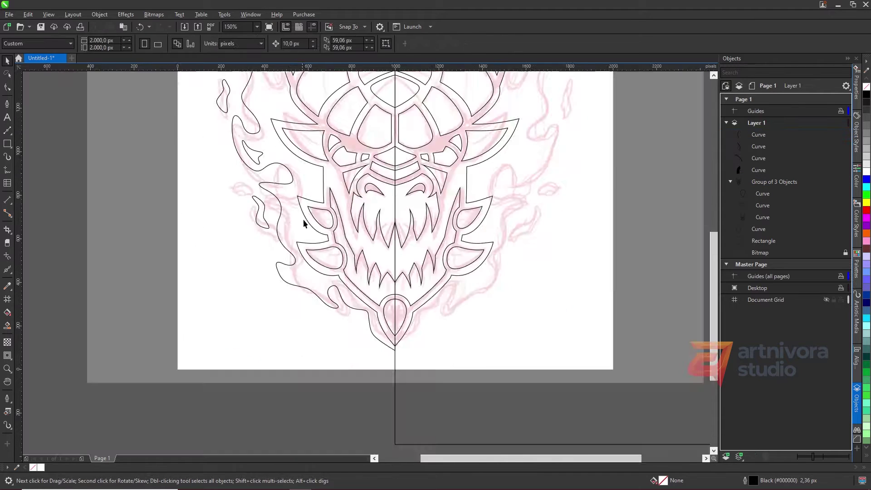
scroll(304, 222, "up", 1)
scroll(295, 226, "up", 2)
left_click(312, 260)
left_click(274, 257)
left_click(258, 275)
left_click(276, 213)
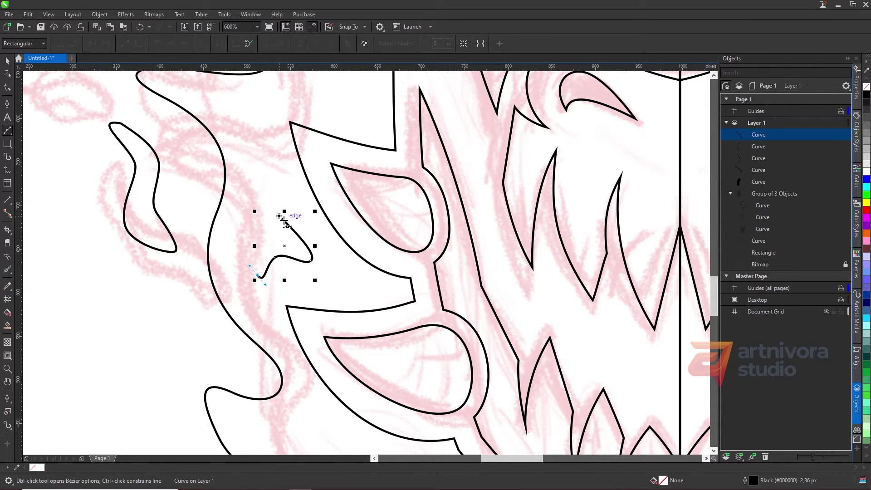
key("space")
Add a leaf-shaped detail and combine it with the neighbouring outline using Ctrl+L
left_click(222, 164, "shift")
left_click(244, 214)
left_click(301, 219)
left_click(310, 235)
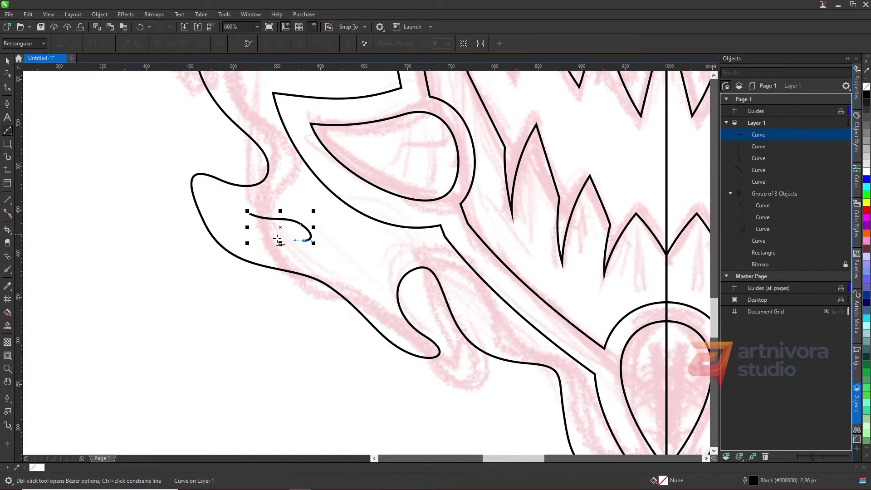
left_click(278, 237)
left_click(246, 214)
key("ctrl+l")
Start a new stroke, then undo it as unwanted
key("space")
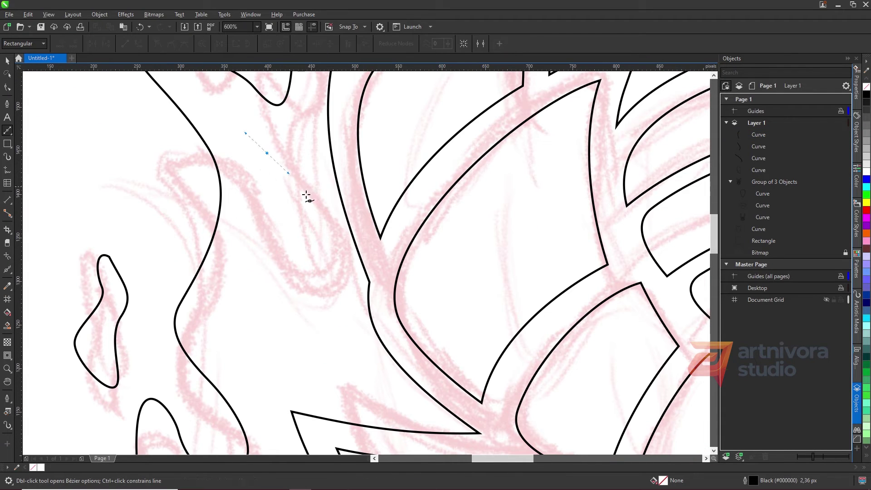
left_click_drag(311, 241, 303, 232)
left_click(254, 257)
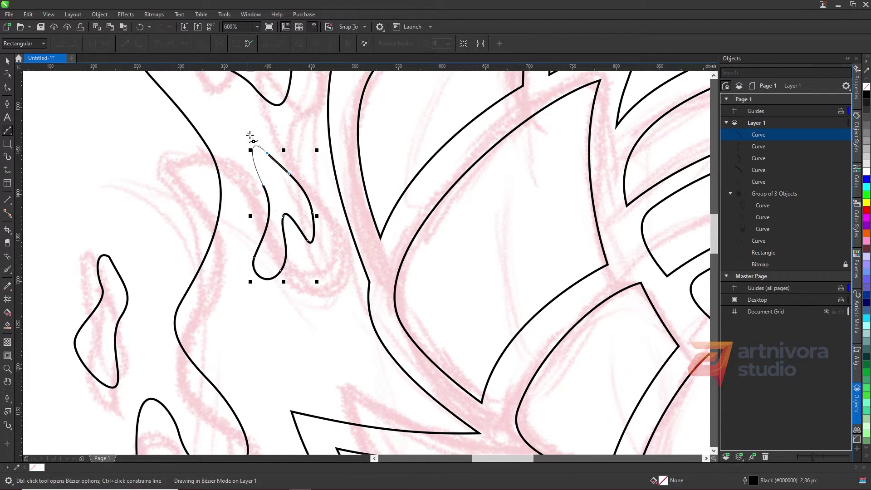
key("ctrl+z")
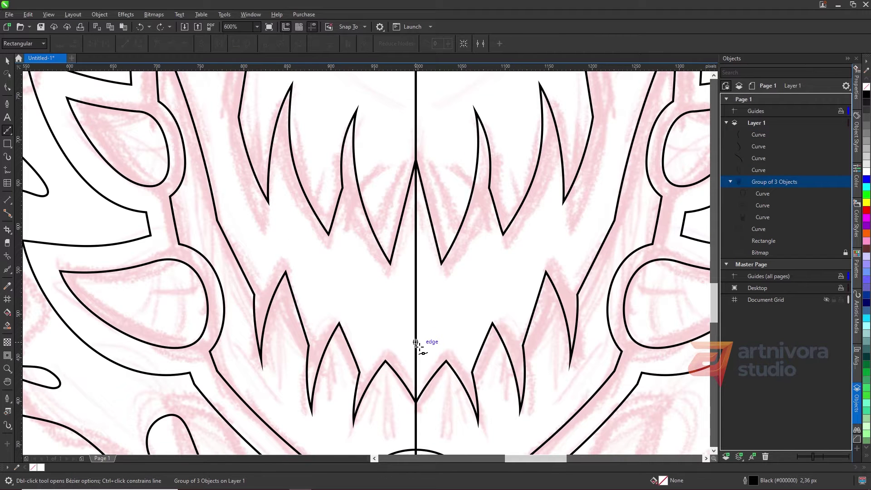
scroll(392, 328, "up", 1)
Start the wavy jaw line from the centre seam, undoing a misplaced segment
mouse_move(381, 321)
left_mouse_down()
mouse_move(333, 272)
mouse_move(249, 247)
left_mouse_up()
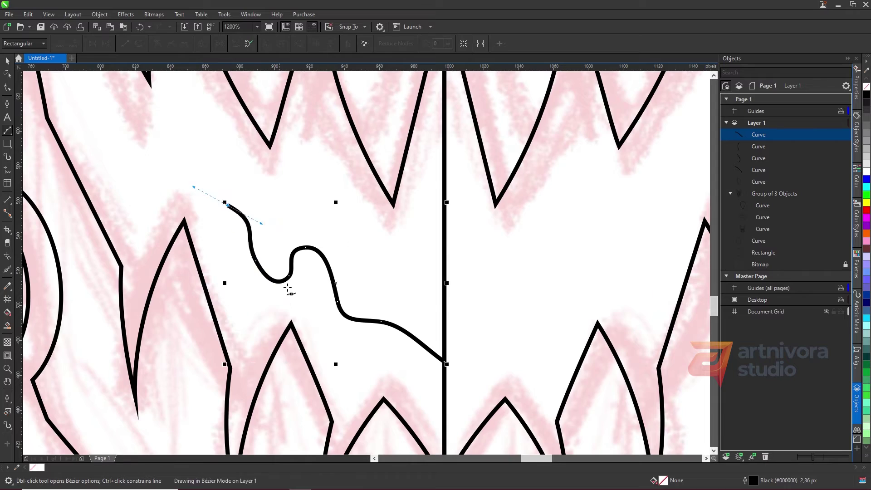
key("ctrl+z")
scroll(256, 272, "down", 1)
scroll(276, 285, "up", 2)
scroll(277, 285, "down", 2)
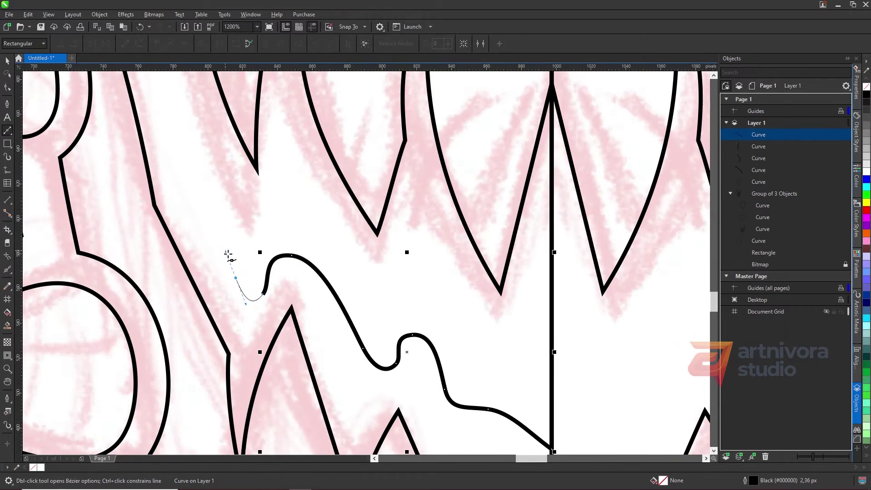
scroll(252, 274, "down", 1)
scroll(209, 175, "up", 1)
scroll(230, 194, "up", 1)
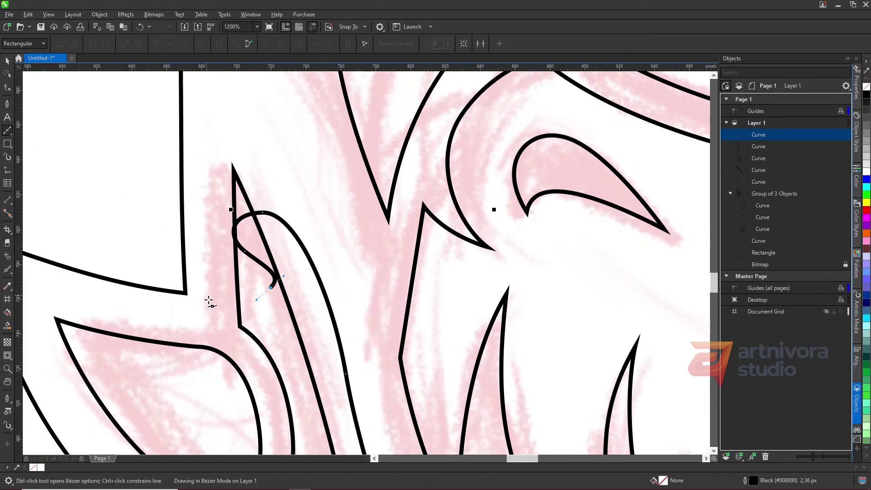
scroll(248, 214, "down", 2)
Extend the wavy jaw line with smooth nodes past the left teeth and finish it
left_click_drag(219, 229, 220, 208)
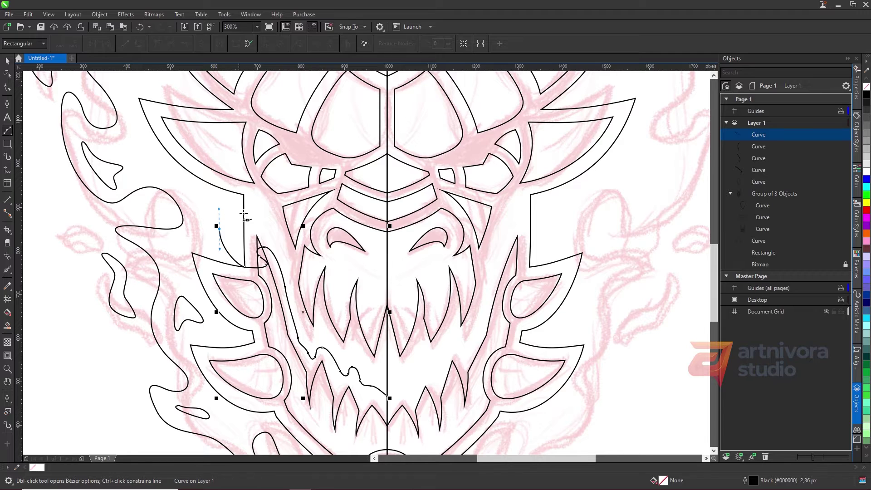
scroll(243, 214, "up", 1)
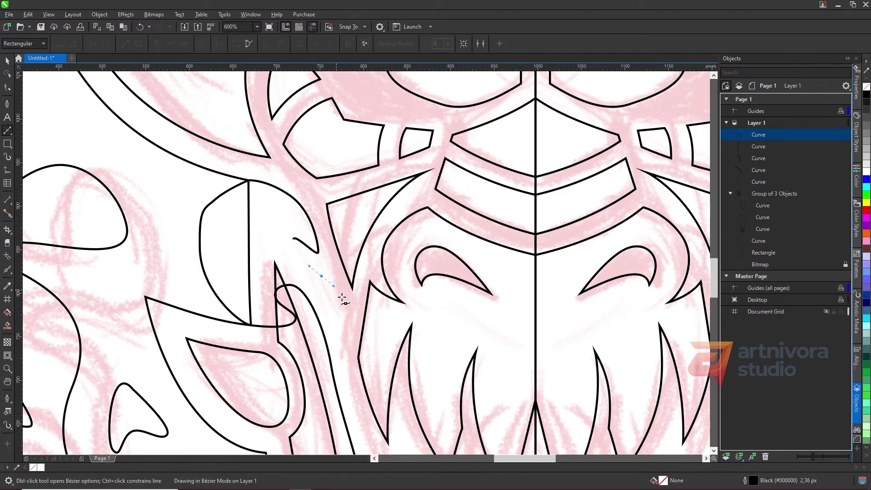
scroll(345, 337, "down", 1)
scroll(281, 243, "up", 1)
left_click_drag(286, 266, 305, 286)
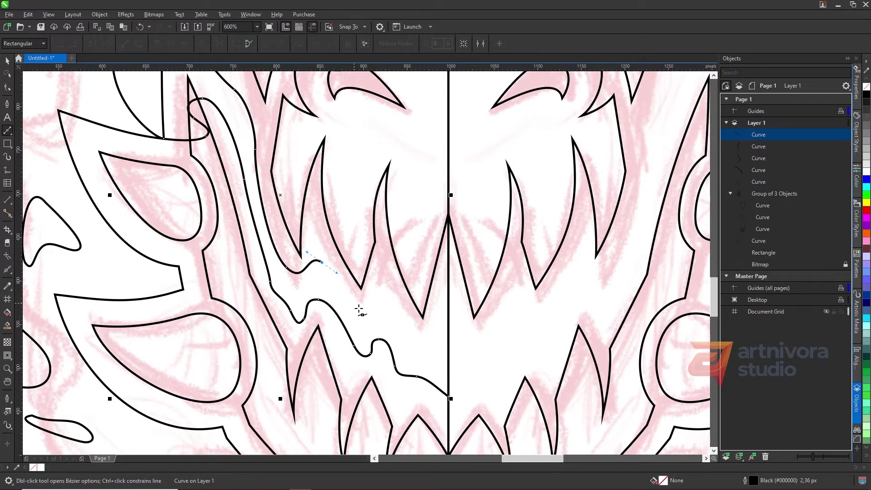
scroll(358, 306, "up", 1)
left_click_drag(542, 361, 581, 348)
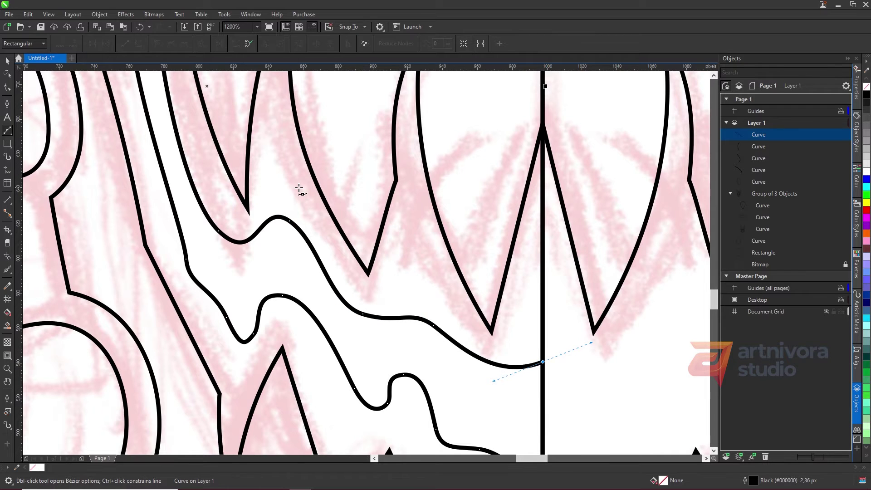
scroll(297, 189, "down", 1)
key("space")
scroll(24, 150, "up", 1)
Draw a curved detail stroke inside the left cheek panel
left_click(11, 132)
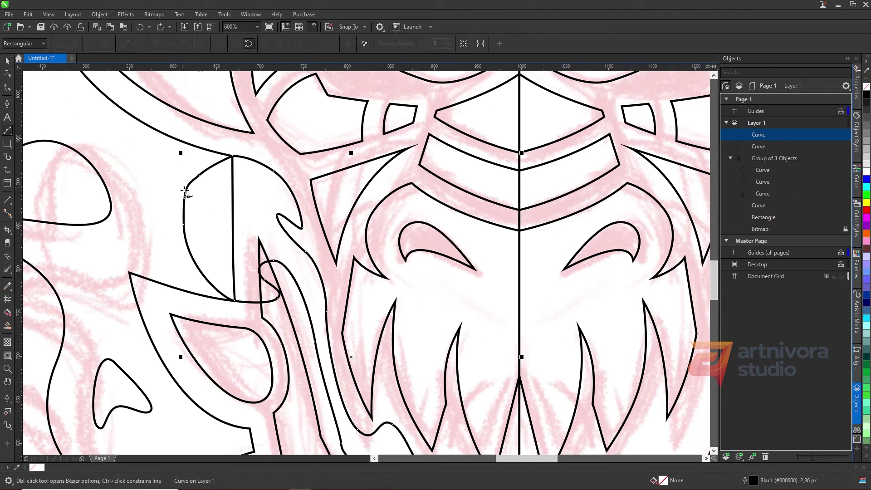
left_click_drag(254, 198, 232, 213)
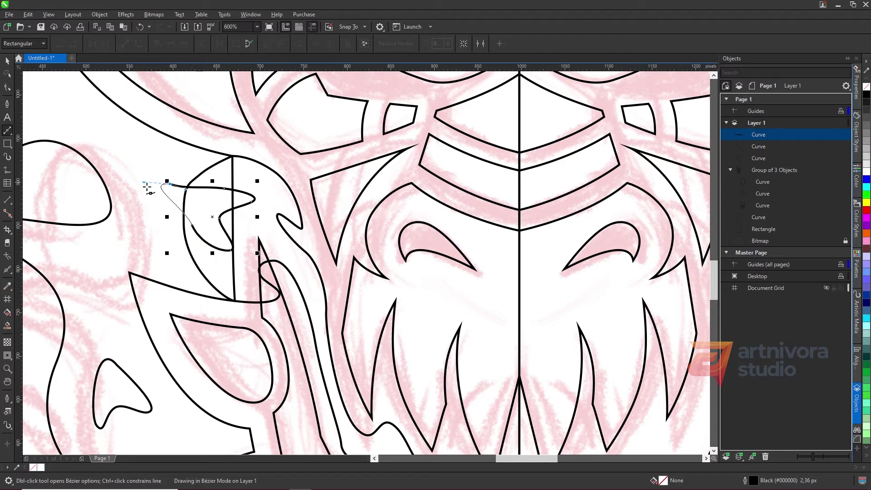
key("space")
scroll(204, 204, "down", 2)
scroll(159, 244, "down", 3)
left_click(154, 111)
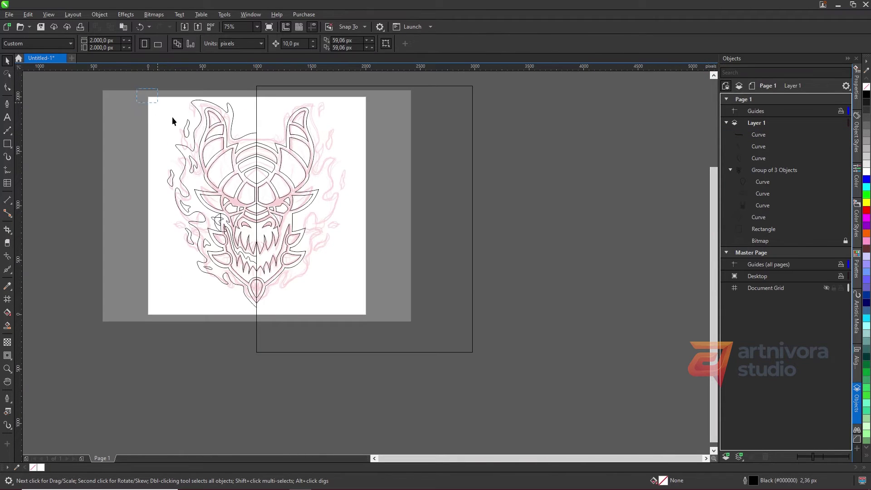
Mirror a copy of the three left-half detail curves onto the right side
left_click_drag(266, 326, 266, 324)
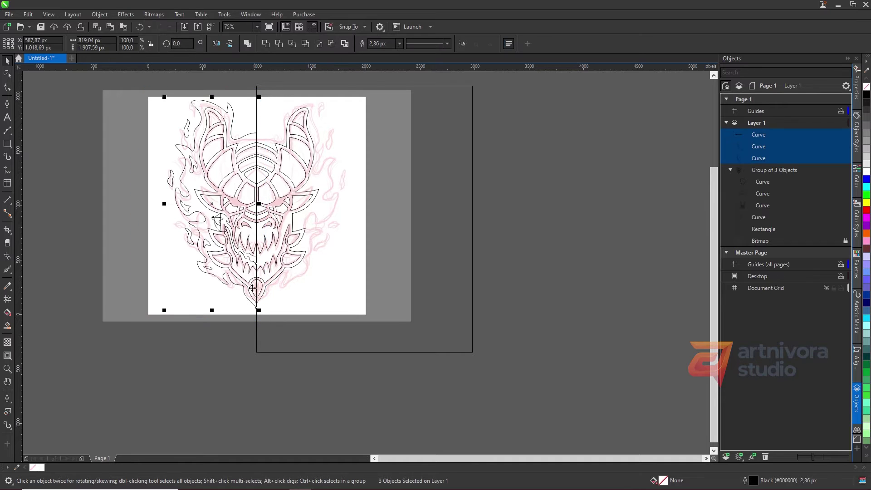
left_click_drag(169, 208, 304, 240)
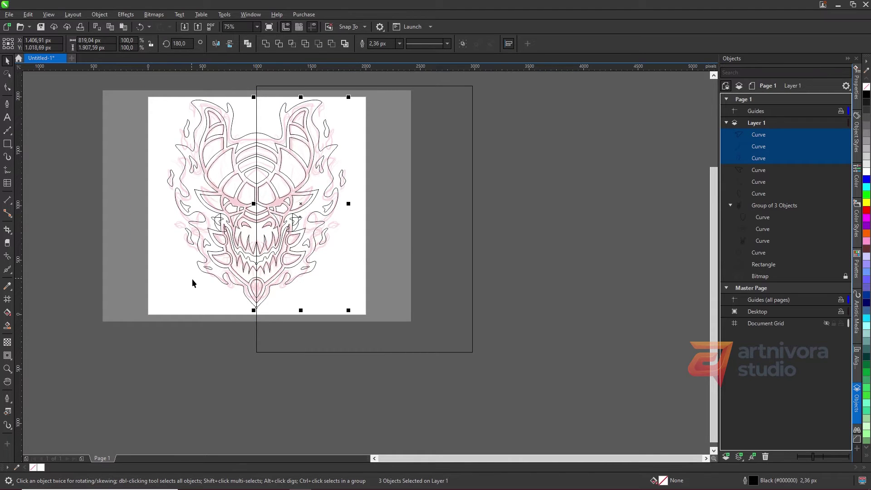
key("Escape")
scroll(299, 229, "down", 4)
scroll(270, 239, "up", 2)
Unlock the sketch bitmap and move it off the page to the right
right_click(272, 240)
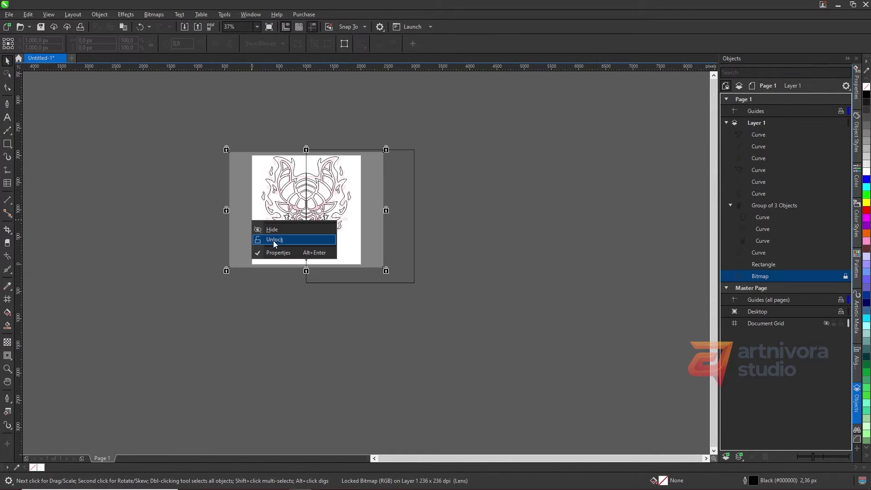
left_click(273, 240)
left_click_drag(245, 248, 418, 249)
scroll(243, 184, "up", 2)
key("Escape")
scroll(230, 203, "up", 2)
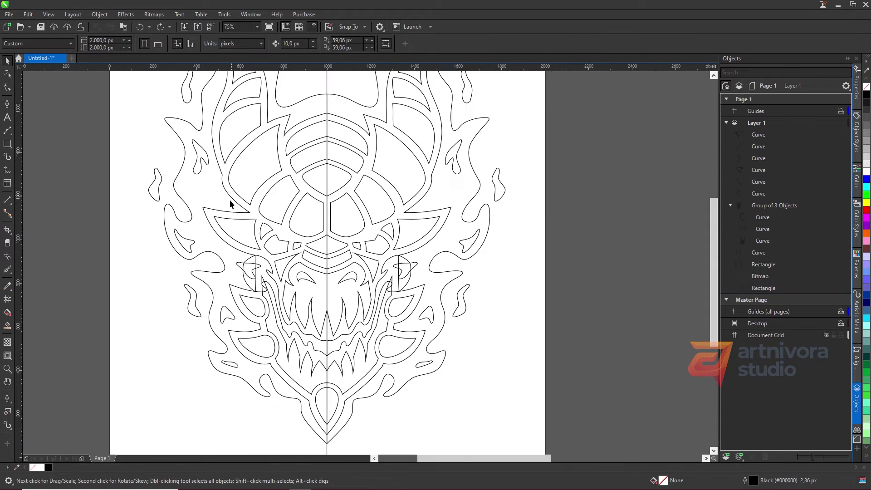
Delete the leftover outline rectangle
left_click(279, 211)
scroll(293, 208, "down", 2)
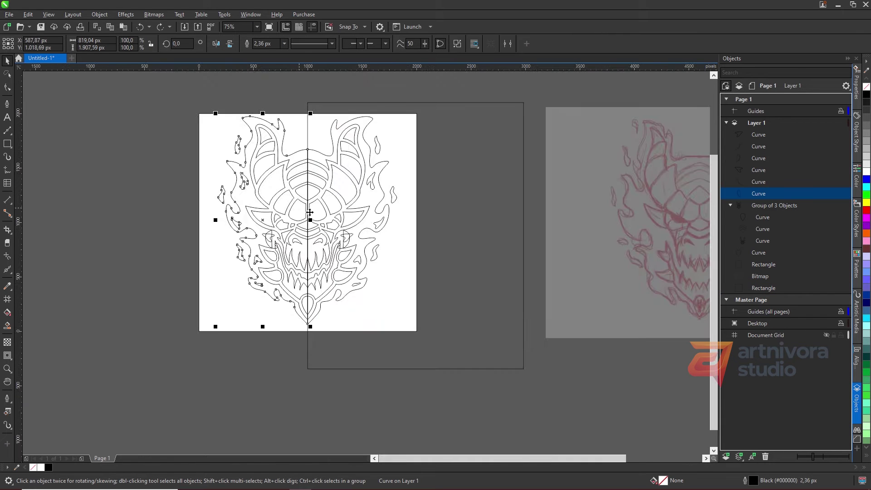
left_click(424, 149)
key("Delete")
scroll(346, 161, "up", 2)
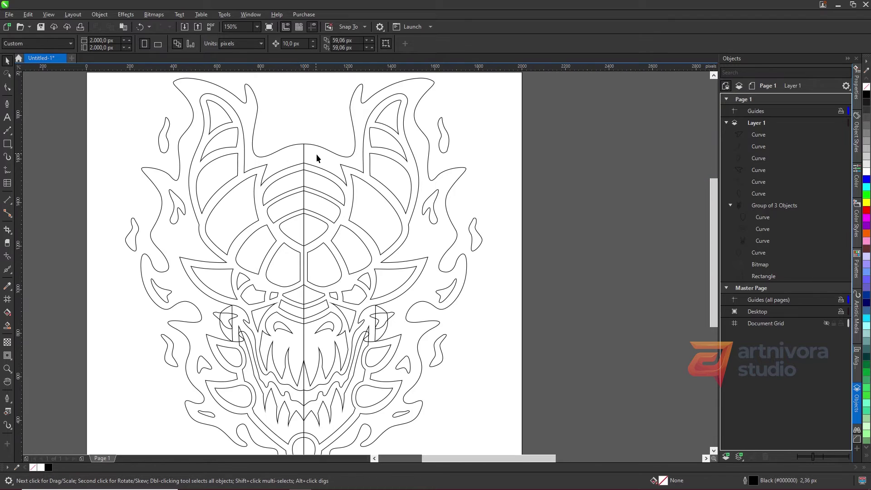
Weld the left and right outline halves and send the result to the back of the page
left_click(341, 157)
left_click(301, 147, "shift")
left_click(265, 45)
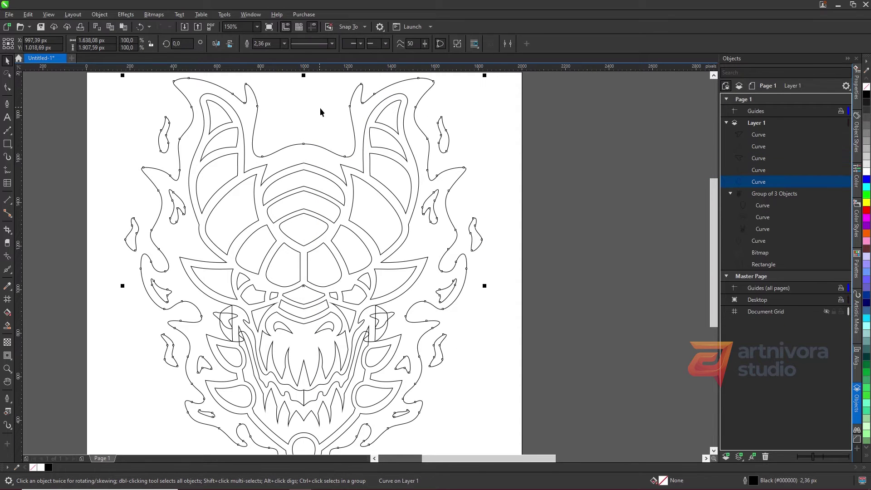
key("shift+Page_Down")
left_click(326, 110)
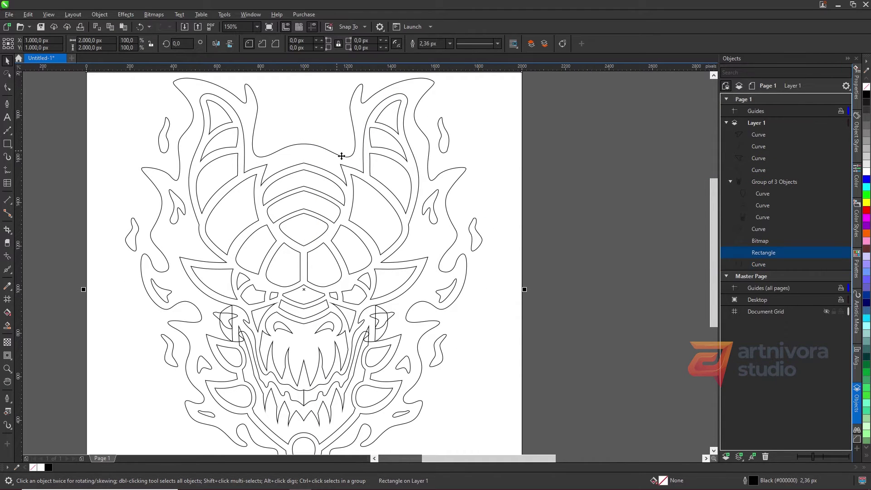
scroll(340, 156, "down", 2)
left_click(350, 194)
scroll(349, 194, "up", 2)
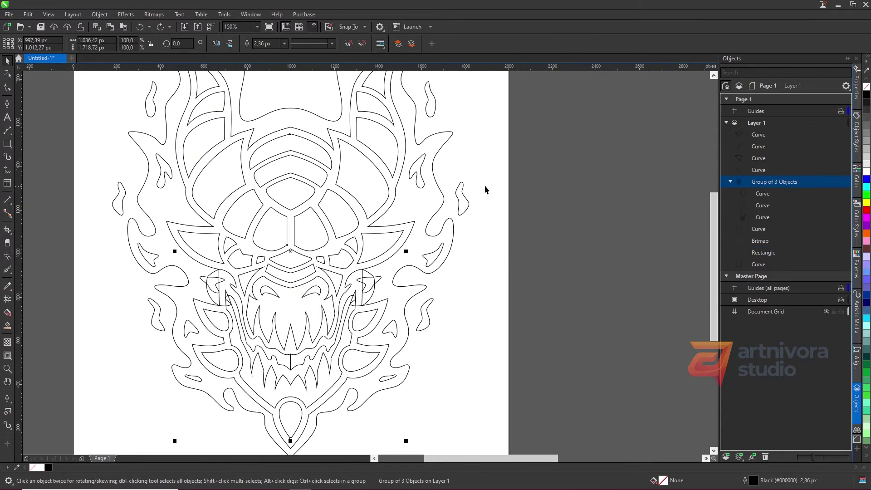
Fill the head group light grey and combine two curves into one
left_click(865, 167)
left_click(529, 247)
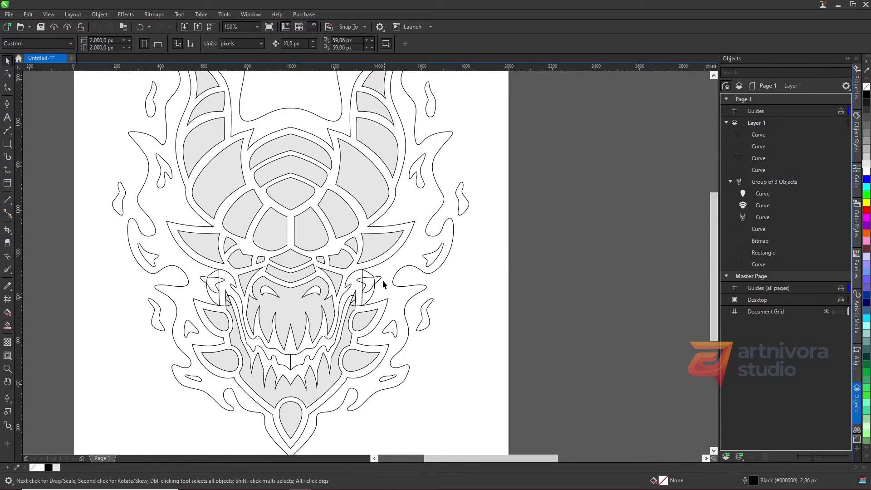
left_click(362, 284)
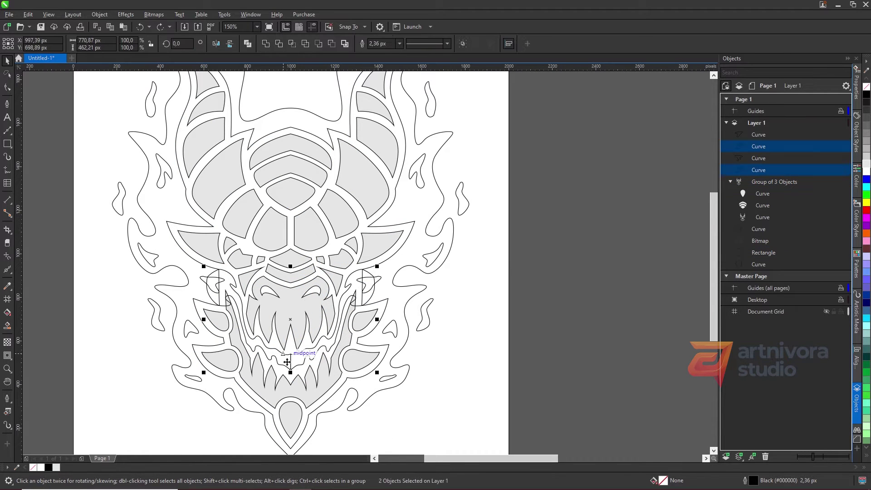
left_click(266, 45)
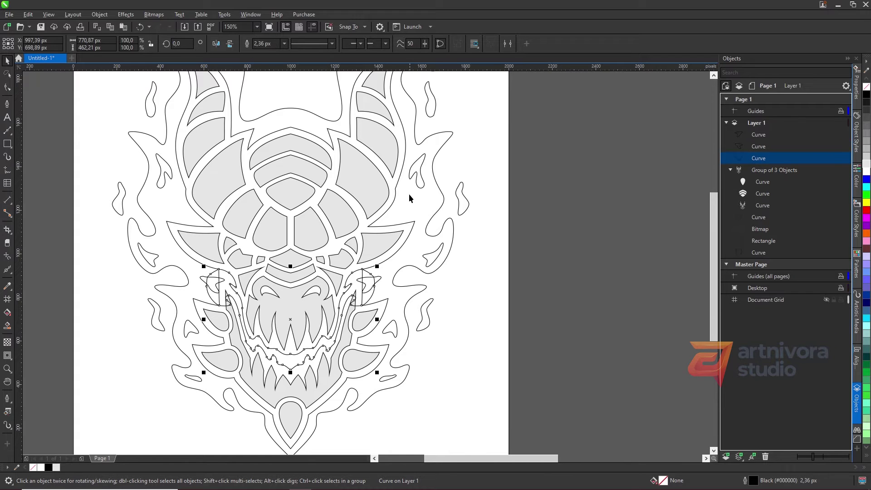
Fill the outer outline curve and both eye curves solid black
left_click(408, 232)
left_click(866, 94)
left_click(370, 291)
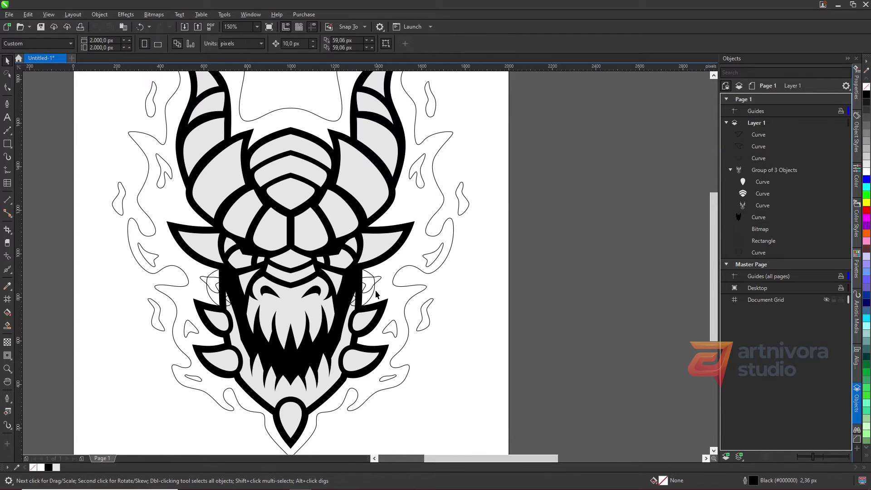
left_click(213, 285, "shift")
left_click(866, 94)
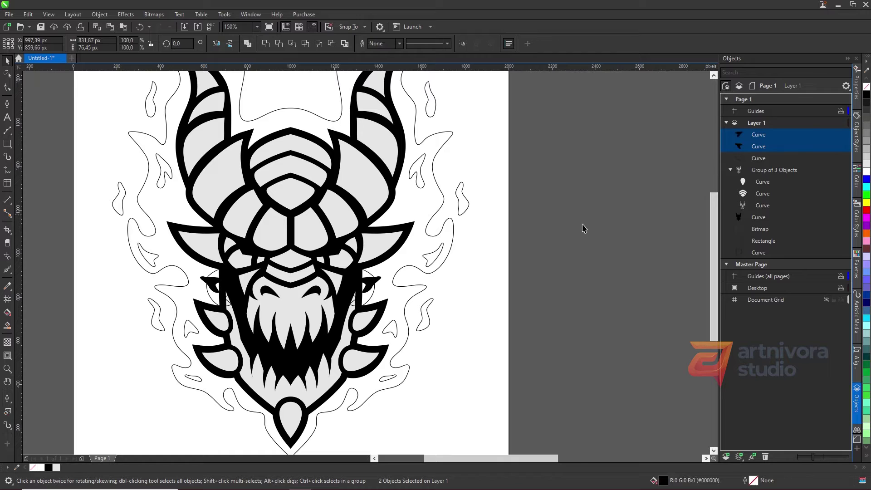
Delete the rectangle and select the flame and jaw curves for the red fill
key("Delete")
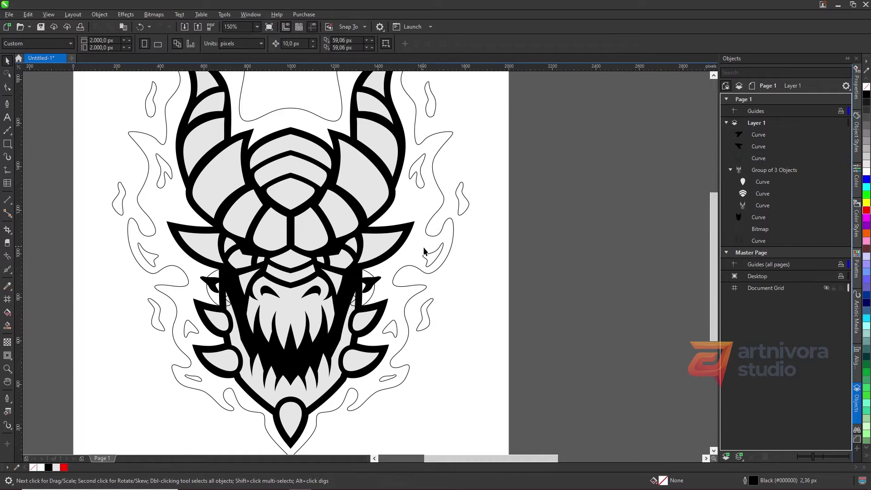
left_click(383, 301)
left_click(286, 361)
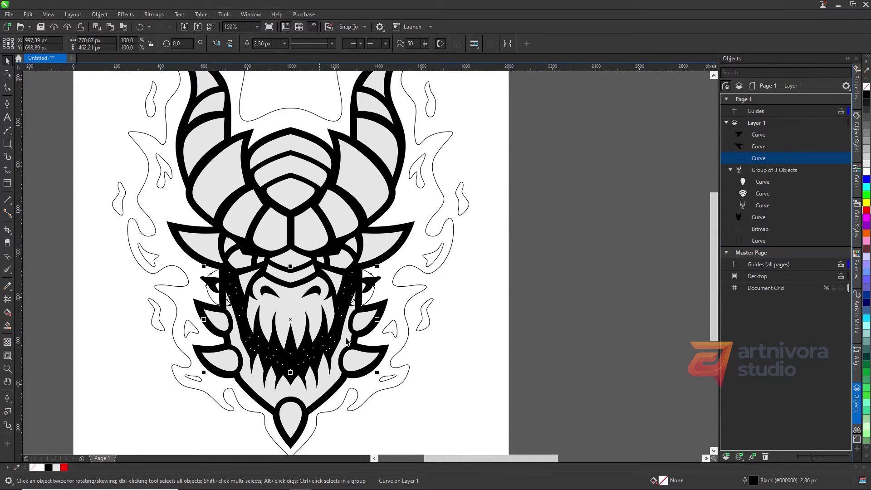
left_click(758, 240, "ctrl")
Recolour the red flames and jaw to pink-red #E6034B and add a page-sized 2000 × 2000 px rectangle
left_click(866, 211)
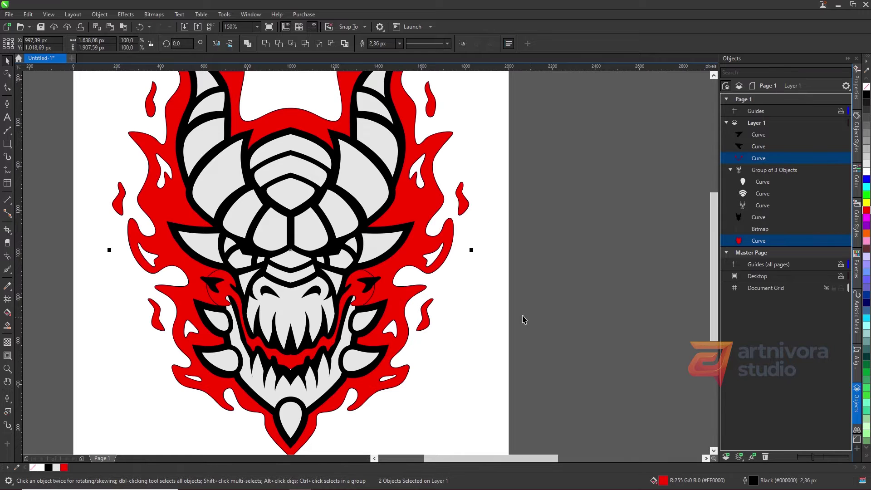
double_click(663, 479)
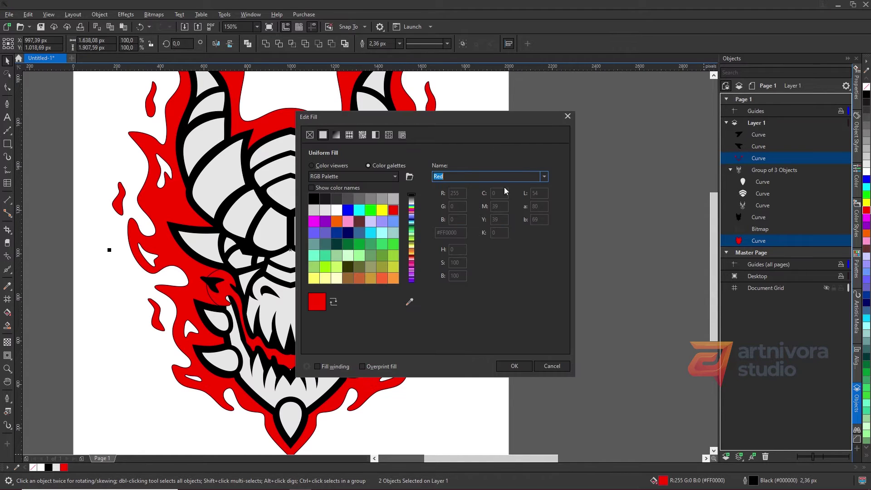
left_click_drag(490, 117, 674, 146)
left_click(517, 194)
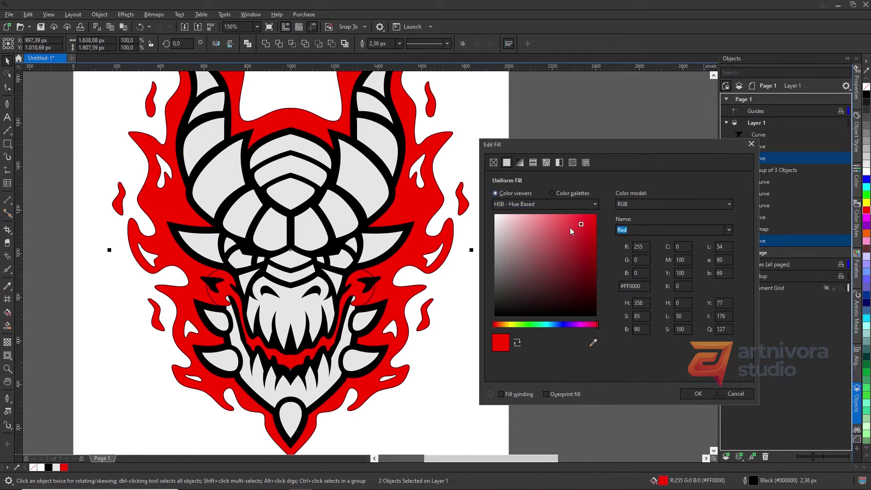
left_click(593, 325)
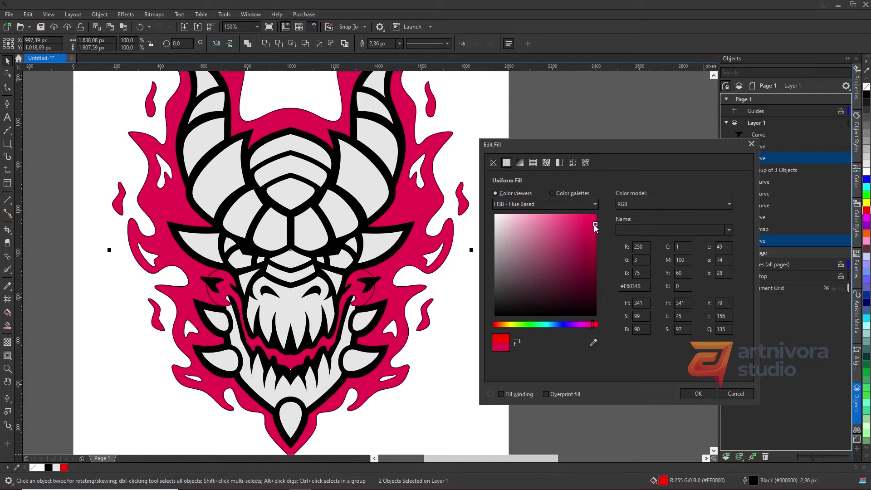
left_click(698, 393)
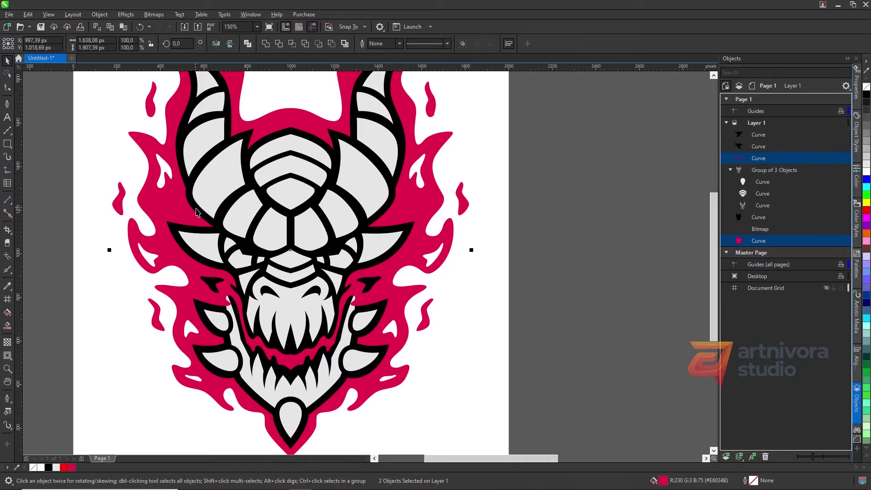
double_click(7, 144)
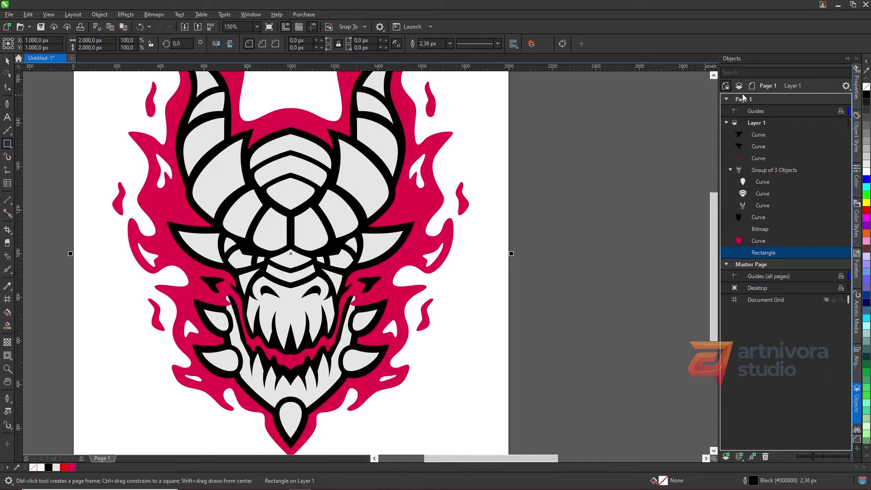
Fill the page rectangle black, lock it as the background, and select the head group
left_click(866, 93)
right_click(481, 107)
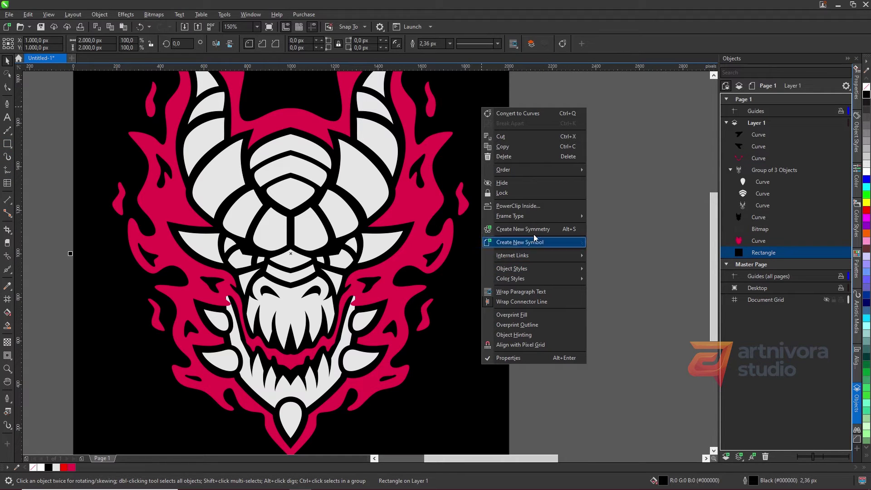
left_click(540, 192)
scroll(454, 191, "left", 2)
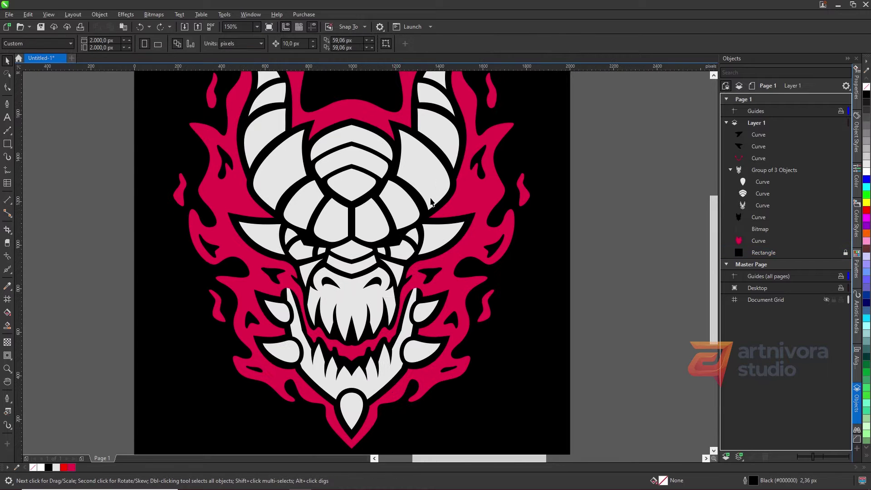
left_click(439, 183)
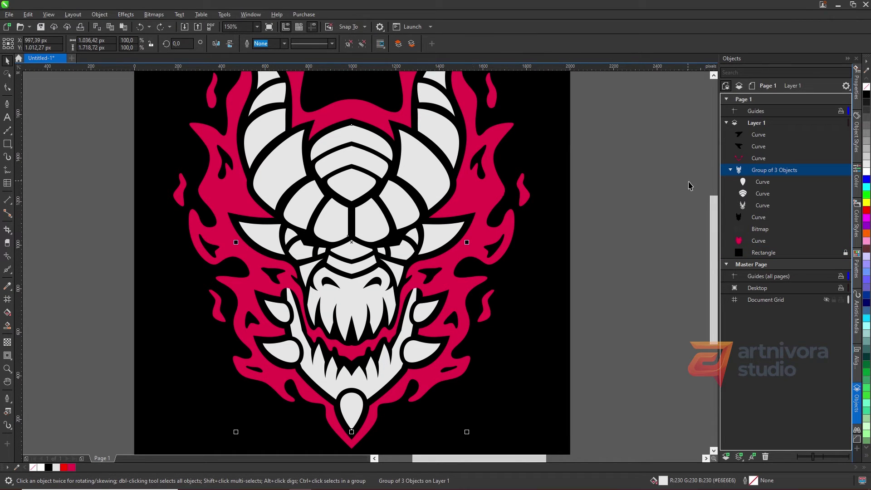
Change the head from 50% Black to blue-grey #787B82 and ungroup it
left_click(866, 136)
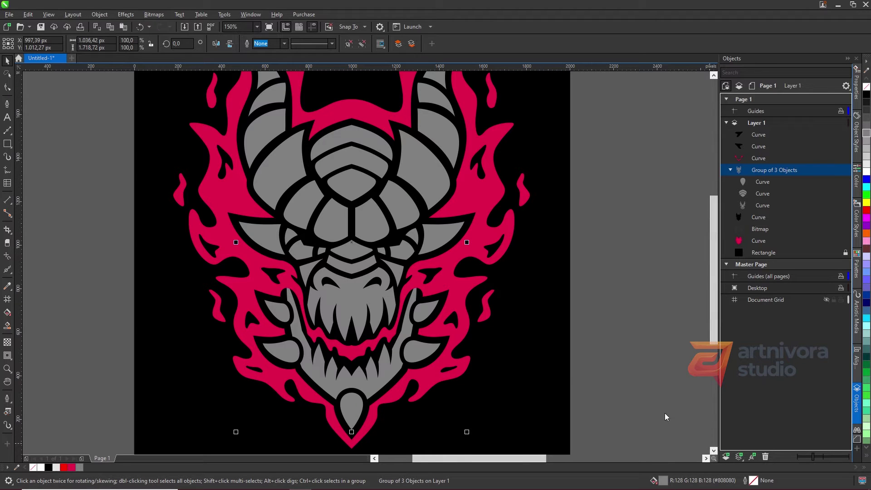
double_click(662, 480)
left_click_drag(529, 123, 703, 124)
left_click(509, 175)
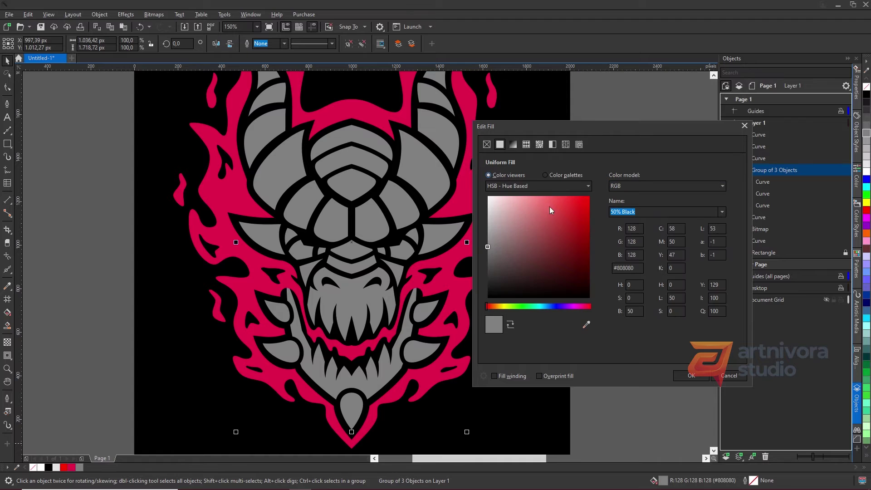
left_click_drag(540, 306, 552, 307)
left_click(496, 247)
left_click_drag(496, 246, 497, 247)
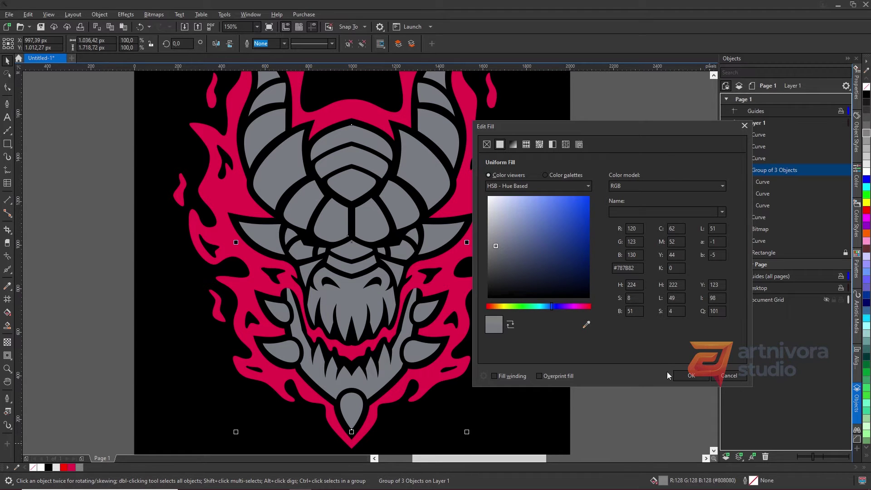
left_click(690, 375)
left_click(375, 340, "shift")
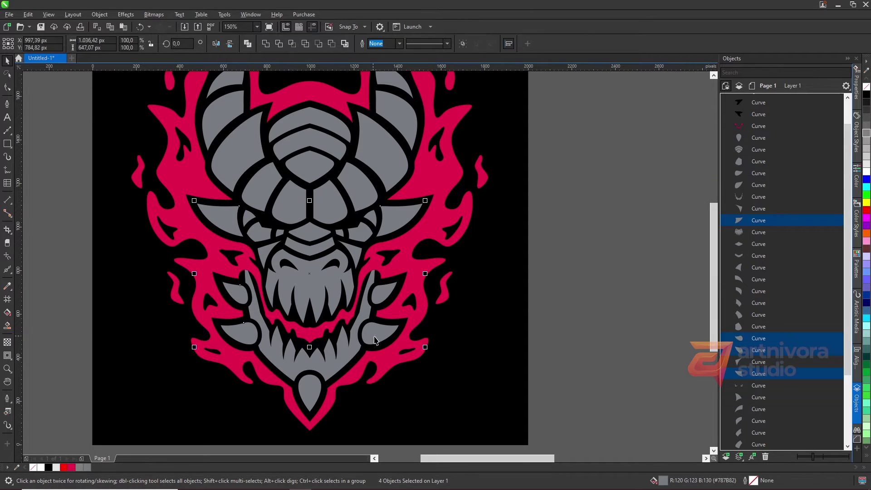
Fill the six horn and jaw-spike pieces warm tan #B59E86, starting from 20% Black
left_click(867, 158)
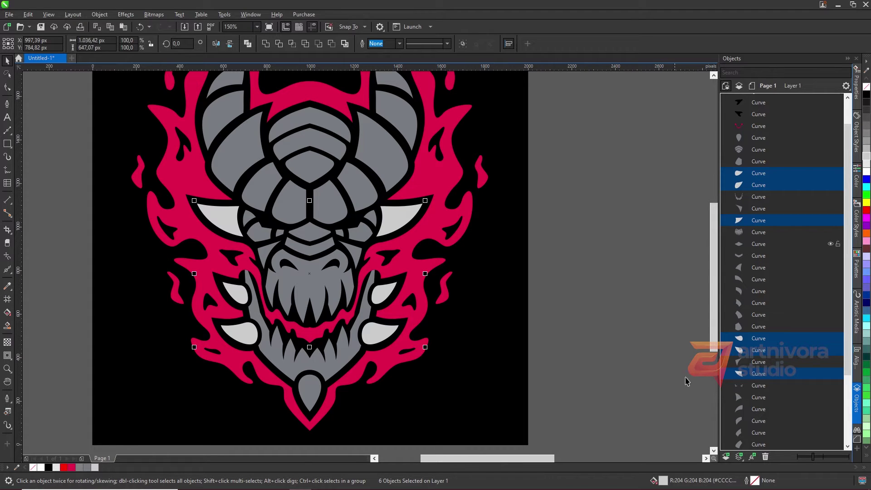
double_click(663, 480)
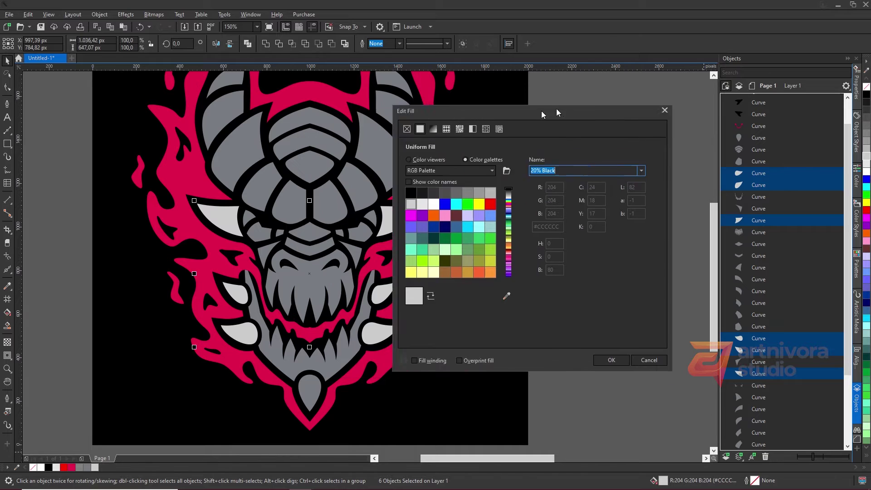
left_click_drag(569, 112, 752, 109)
left_click(495, 162)
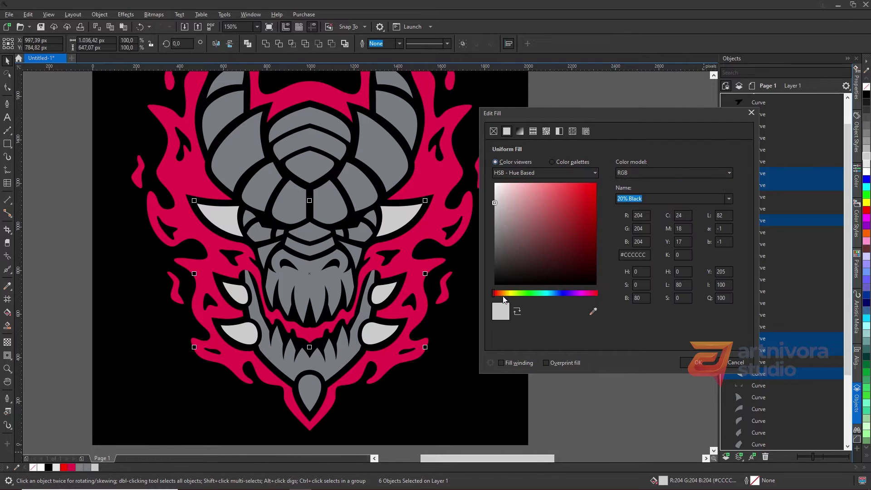
left_click(503, 294)
left_click(509, 209)
left_click_drag(510, 208, 521, 205)
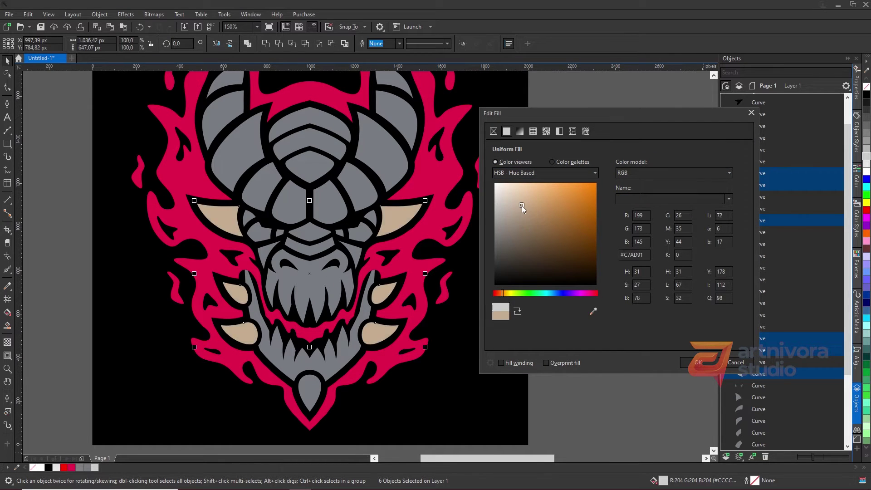
left_click(521, 212)
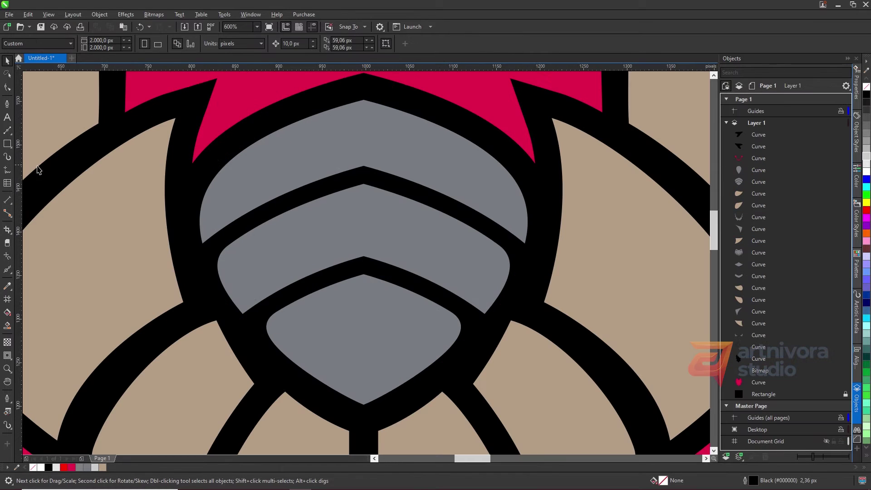
Draw a helper ellipse and intersect it with the top forehead band, filling the result light grey
left_click(11, 152)
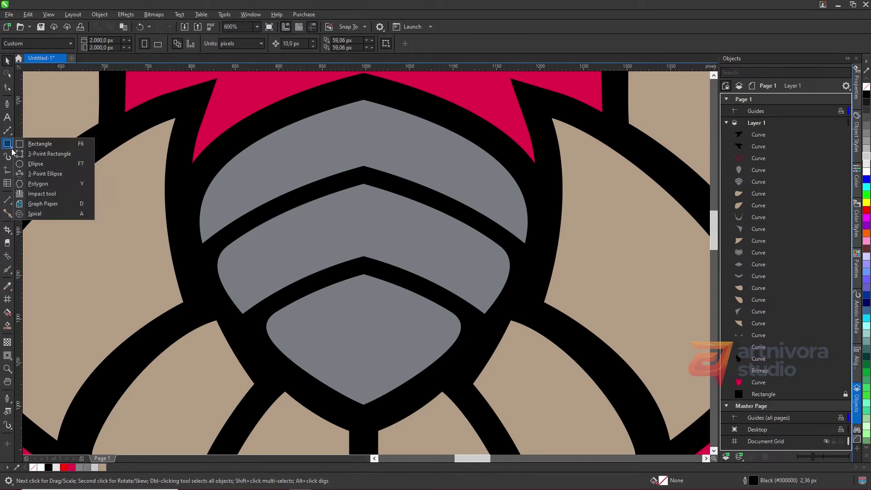
left_click(39, 168)
left_click_drag(262, 117, 434, 262)
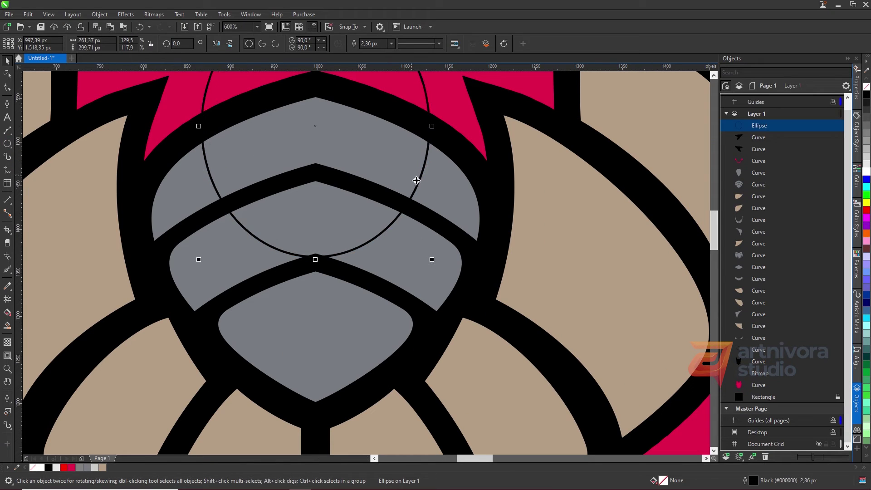
left_click_drag(416, 180, 416, 171)
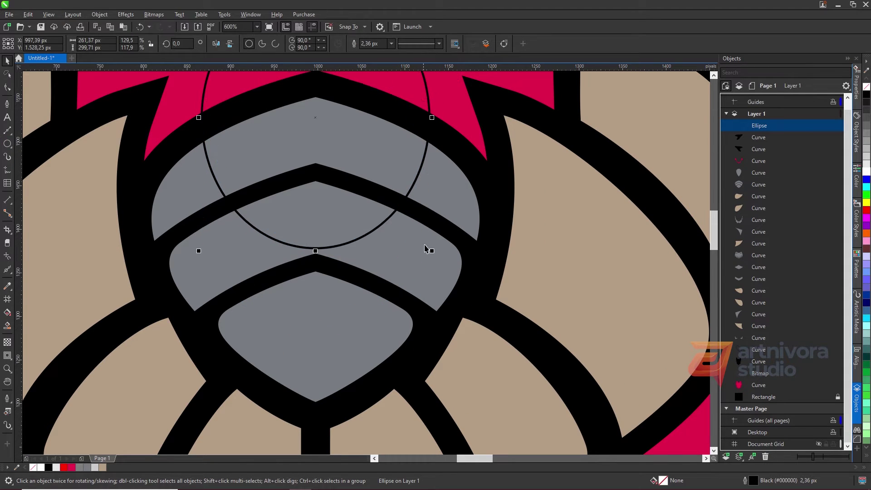
left_click_drag(432, 250, 464, 247)
left_click(447, 207, "shift")
left_click(293, 44)
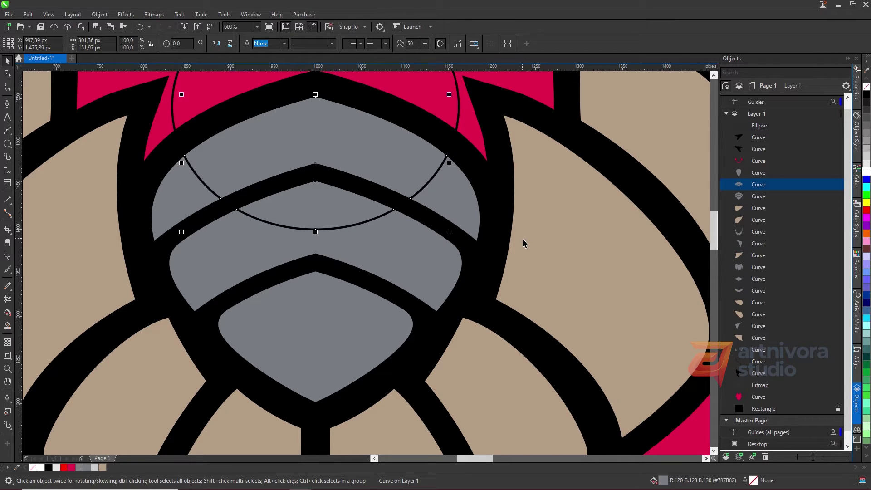
key("ctrl+z")
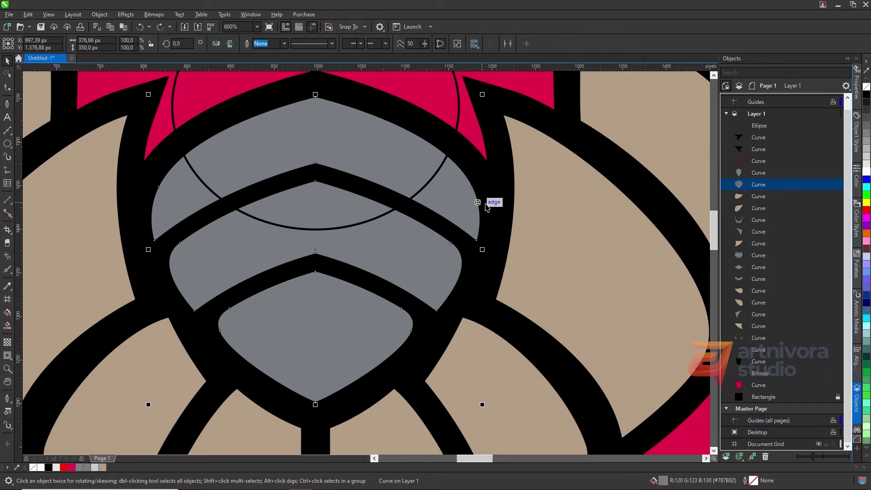
left_click(478, 202, "shift")
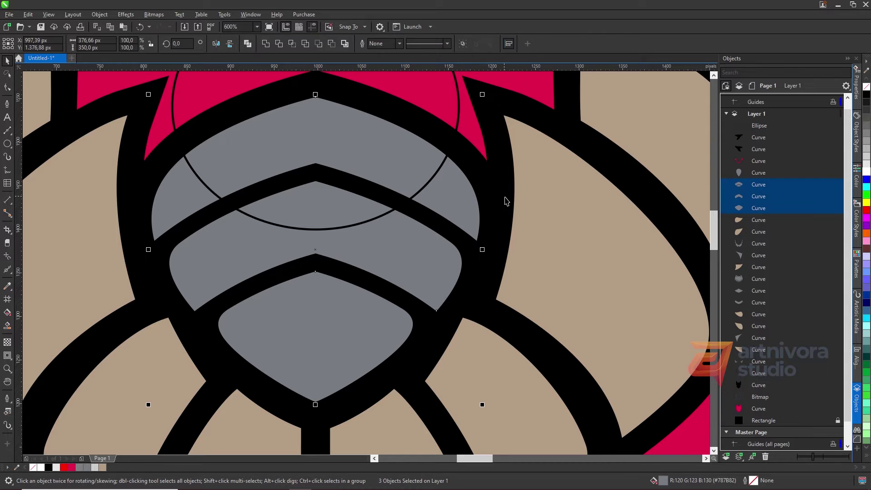
left_click(293, 44)
left_click(866, 166)
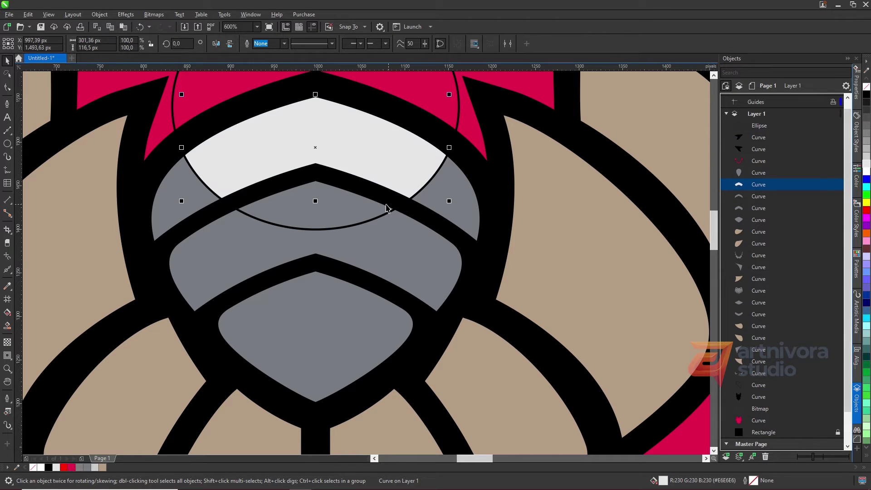
Intersect the ellipse with the middle and bottom bands, filling both highlights light grey
left_click_drag(381, 195, 375, 250)
left_click(342, 313, "shift")
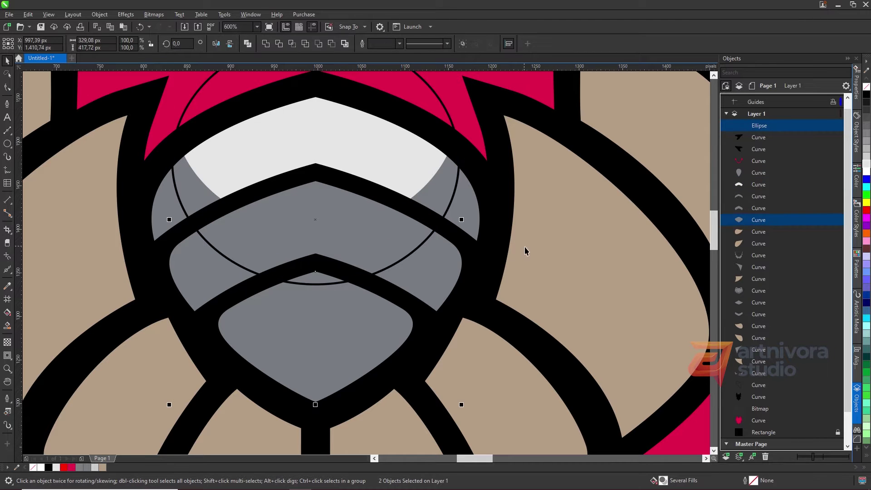
left_click(442, 263, "shift")
left_click(292, 43)
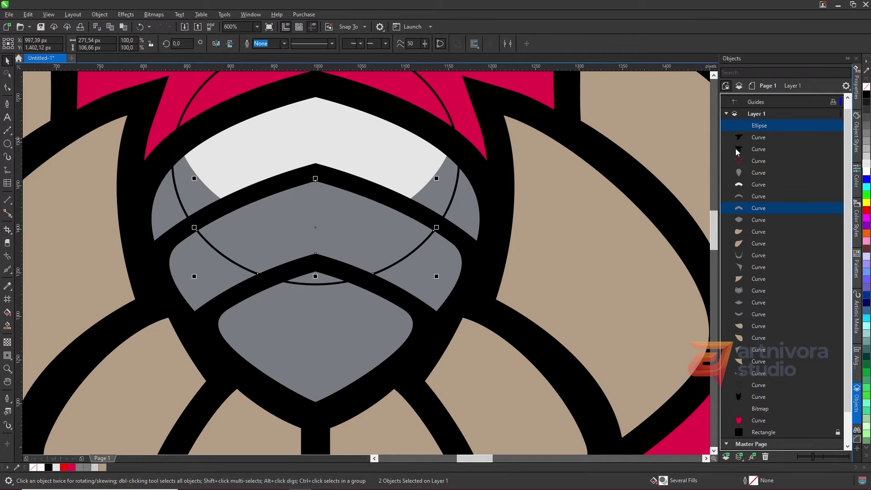
left_click(866, 166)
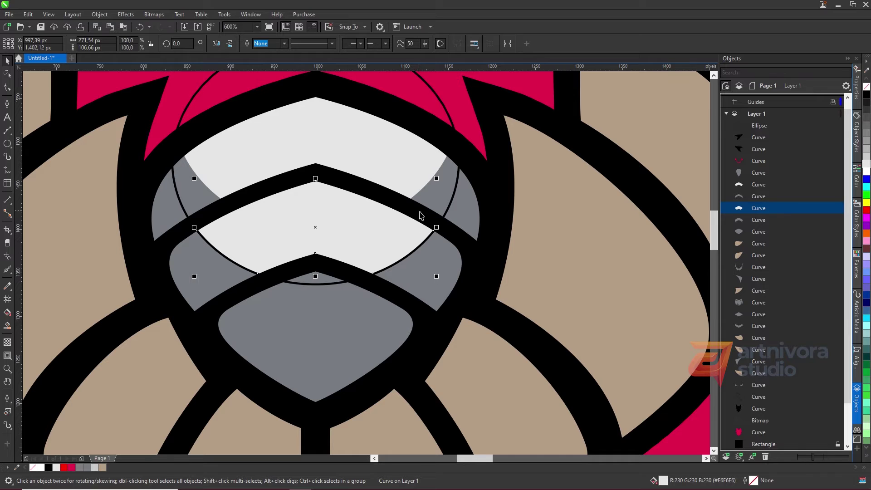
left_click_drag(421, 216, 412, 256)
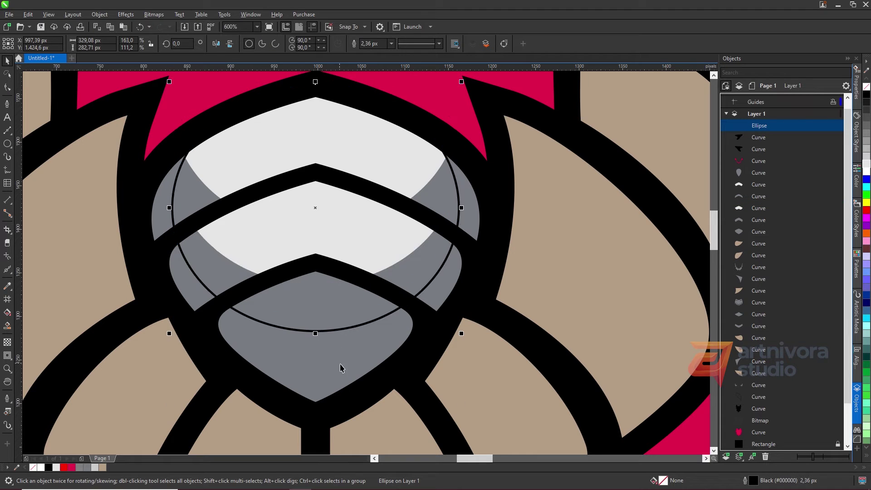
left_click(396, 265, "shift")
left_click(304, 43)
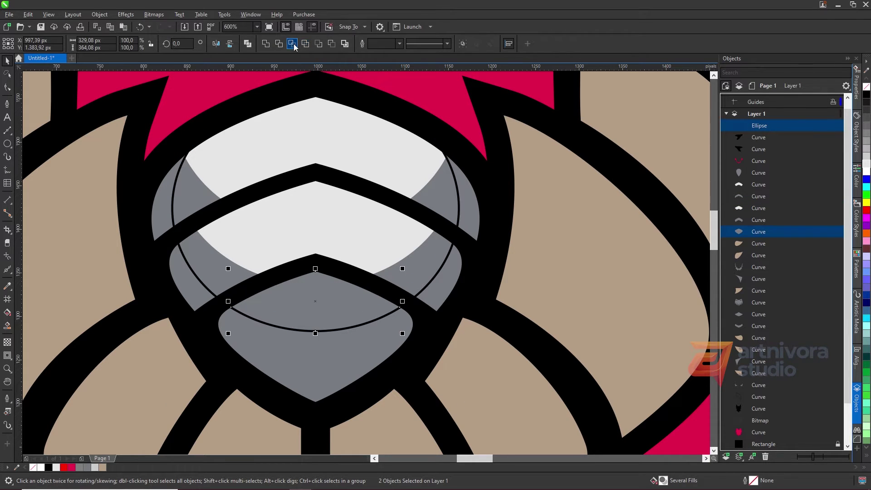
left_click(867, 167)
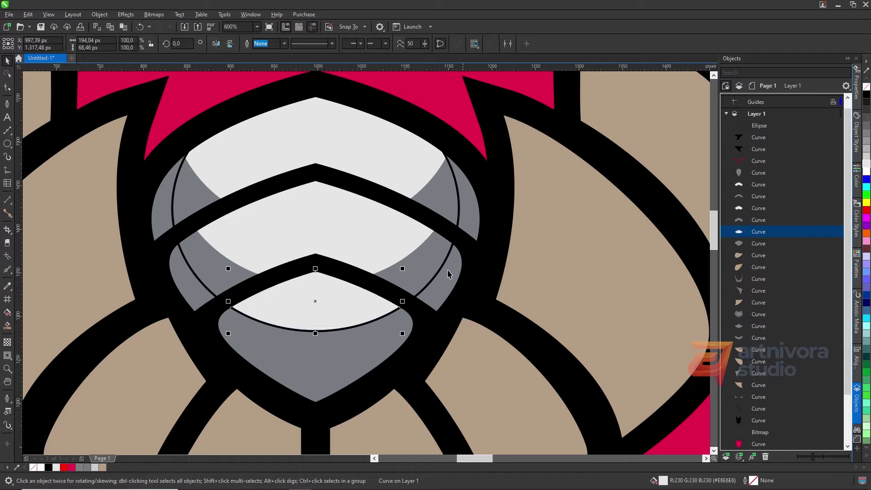
Delete the helper ellipse and recolour the highlight pieces a slightly darker grey
left_click(444, 231)
key("Delete")
key("shift+F4")
scroll(495, 248, "up", 2)
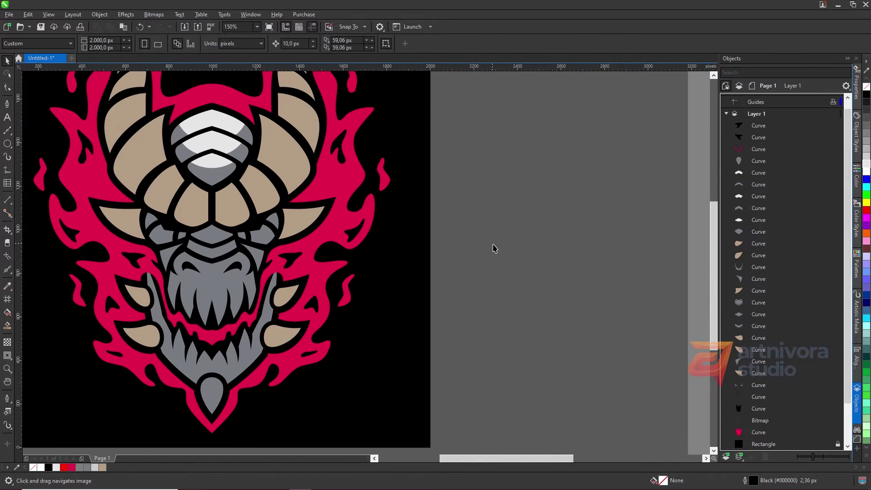
left_click(200, 127)
scroll(200, 127, "up", 1)
left_click(227, 154, "shift")
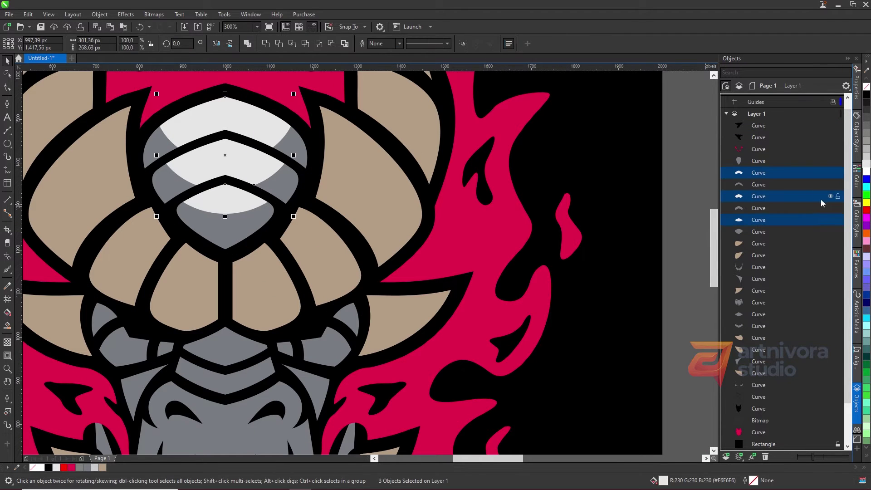
left_click(866, 157)
Bring the top grey band to the front and reshape the top highlight against it
key("shift+F4")
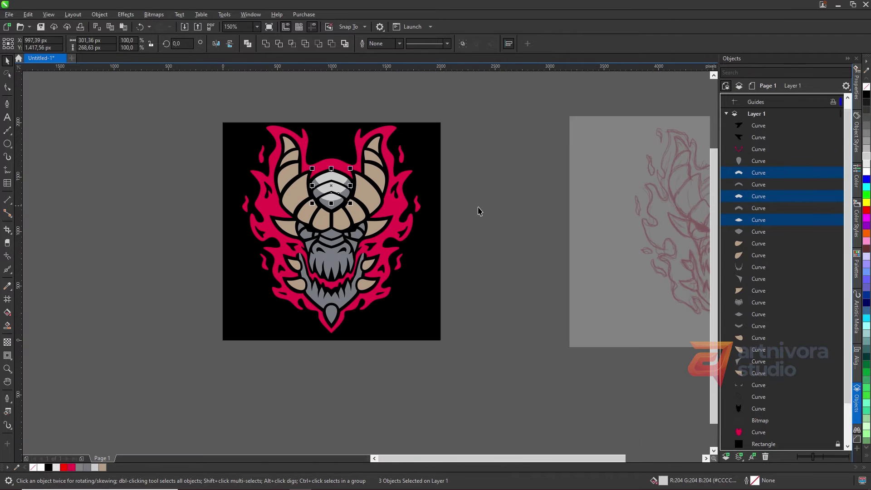
key("Escape")
scroll(362, 191, "up", 2)
scroll(331, 184, "up", 1)
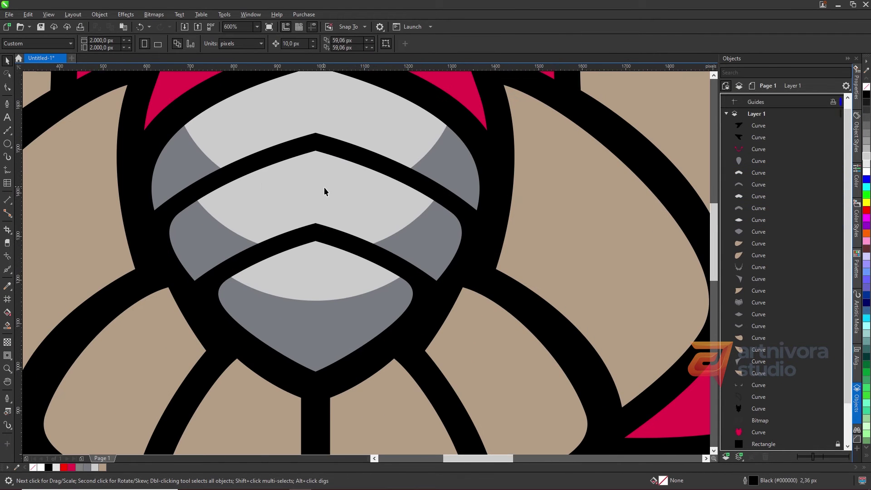
scroll(324, 187, "down", 2)
scroll(231, 167, "up", 2)
left_click(406, 227)
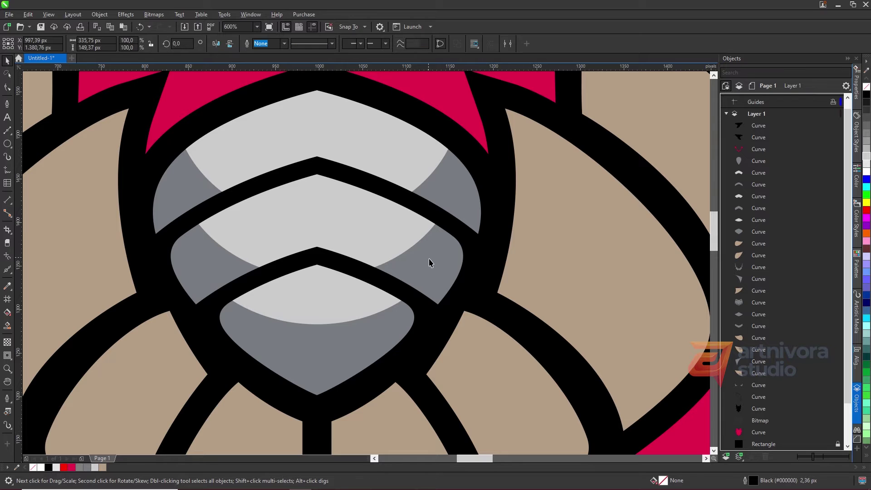
key("shift+Page_Up")
left_click(360, 127, "shift")
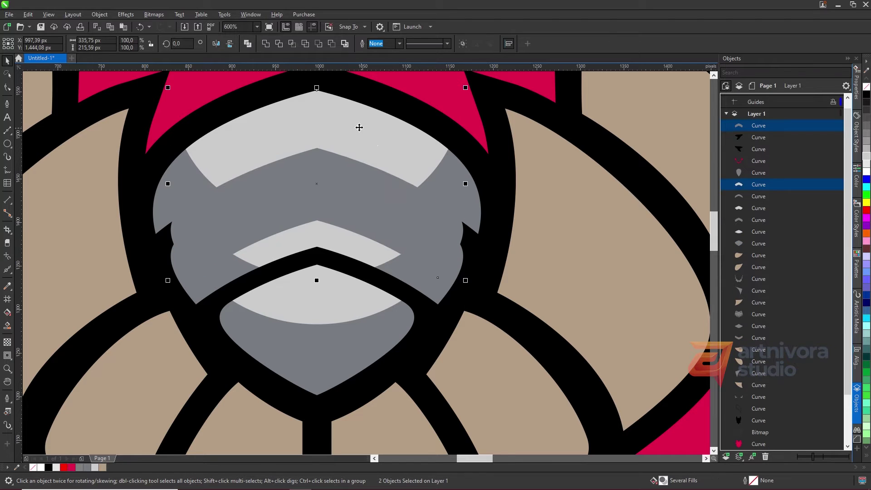
left_click(331, 44)
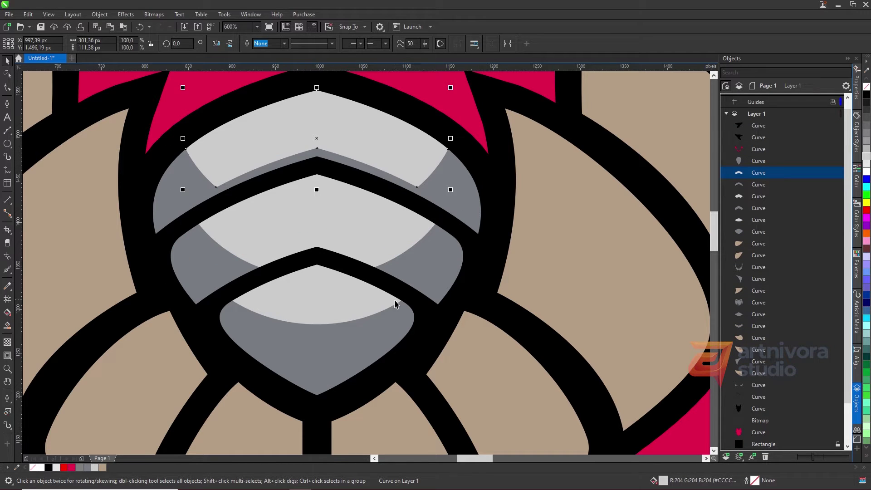
Nudge the bottom and middle chevron shapes up and weld them into one highlight
left_click(360, 344)
left_click(428, 266, "shift")
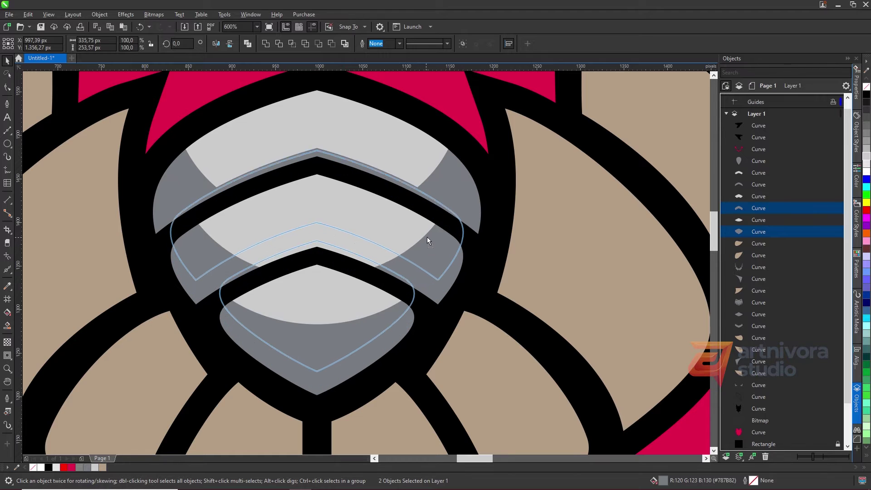
left_click_drag(427, 238, 427, 235)
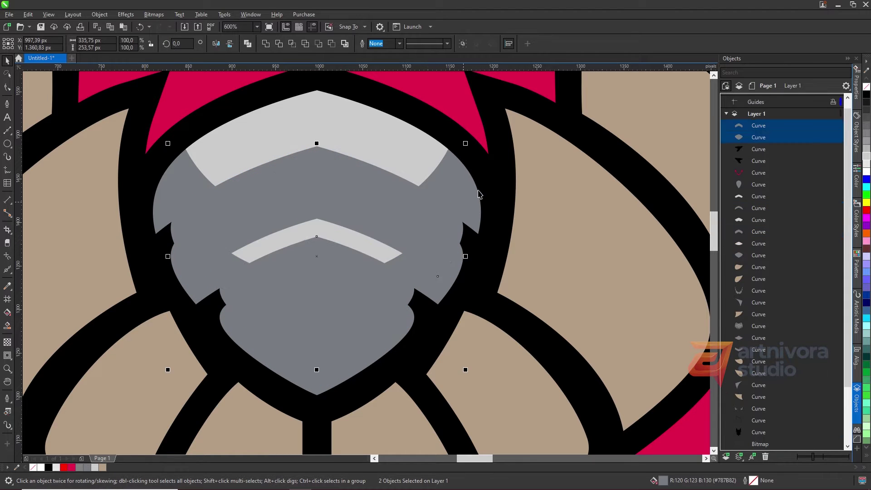
left_click(331, 45)
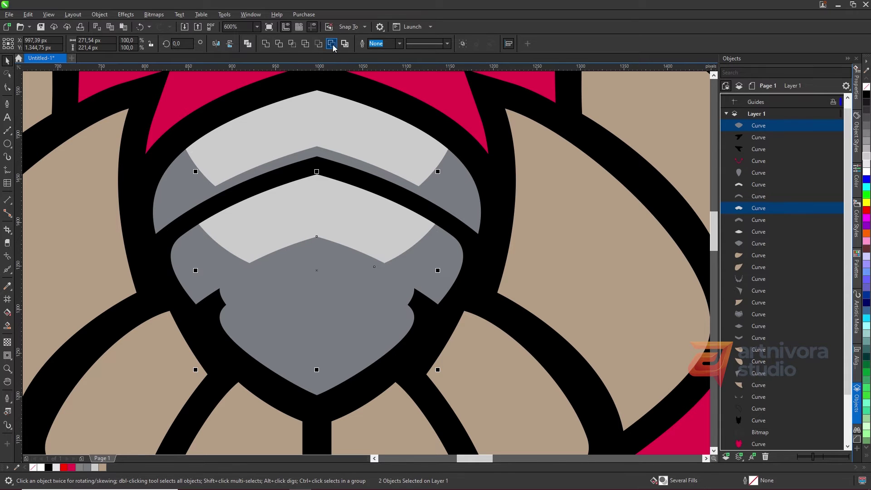
key("F5")
scroll(472, 167, "down", 5)
scroll(340, 140, "up", 3)
Draw a Bézier shading shape curving down the horn and select it
scroll(359, 130, "up", 2)
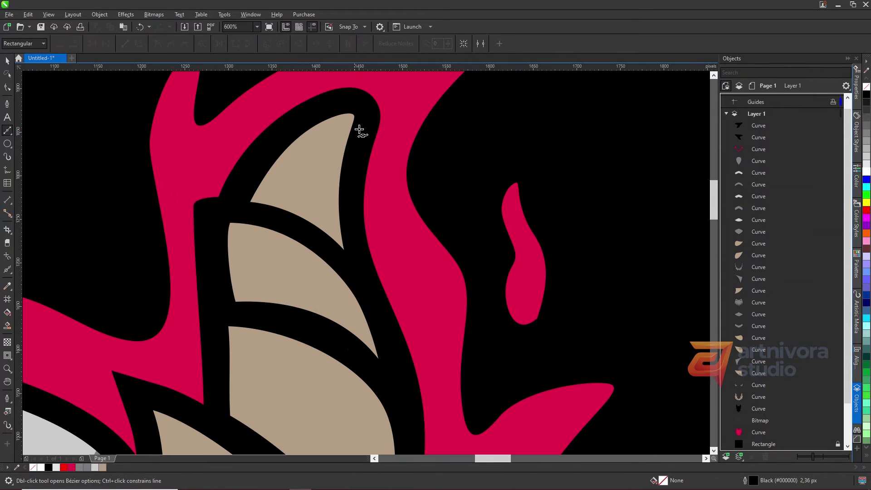
left_click(356, 113)
left_click_drag(302, 218, 301, 287)
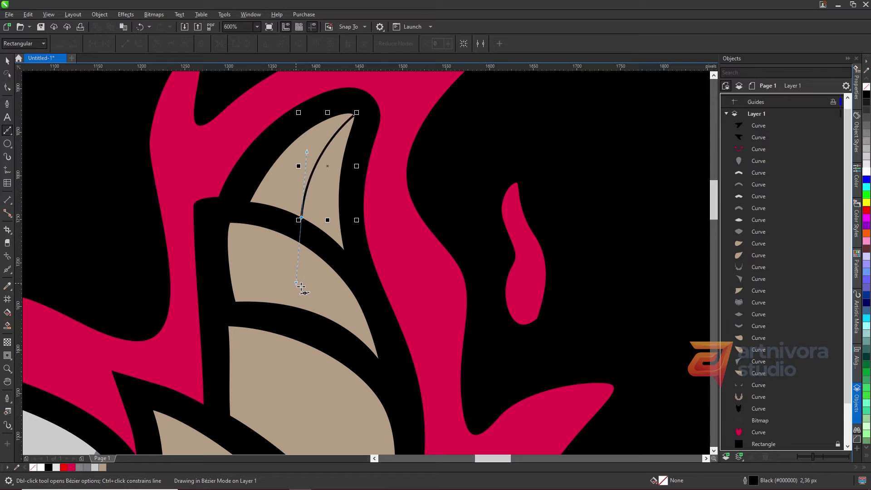
left_click(305, 248)
scroll(307, 249, "down", 2)
mouse_move(291, 240)
left_mouse_down()
mouse_move(298, 277)
mouse_move(298, 244)
left_mouse_up()
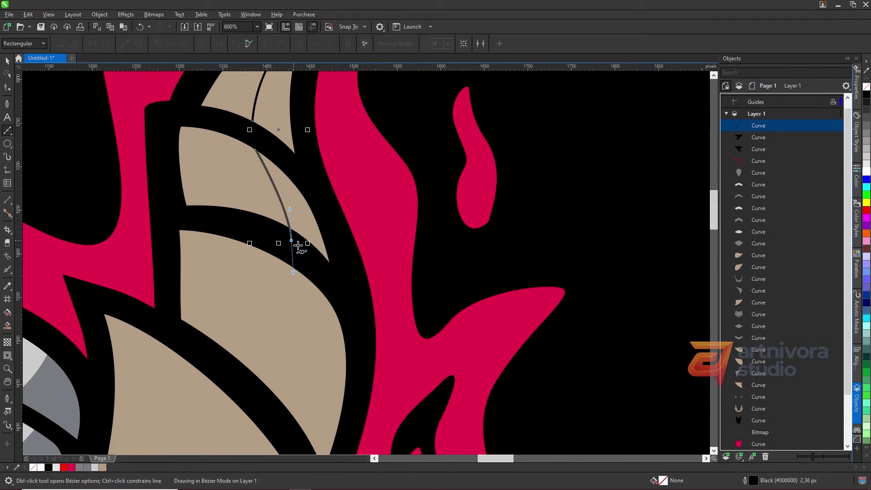
scroll(295, 262, "down", 2)
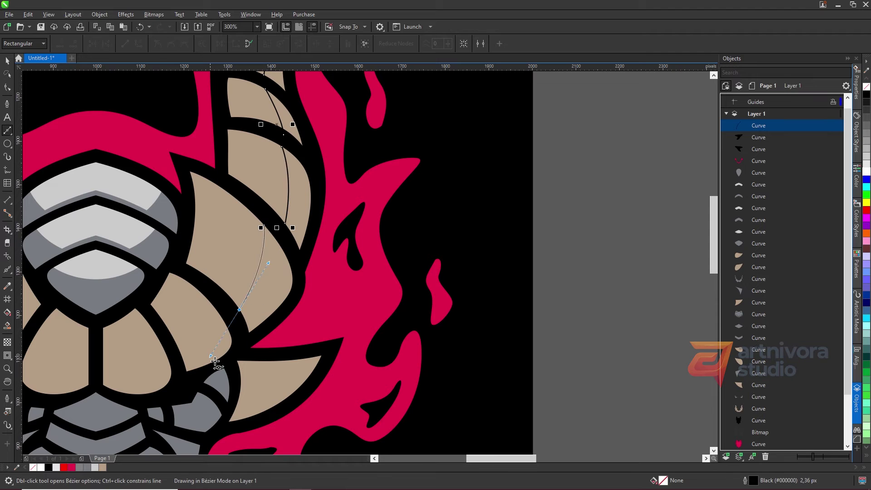
key("space")
scroll(240, 295, "down", 2)
left_click(219, 276)
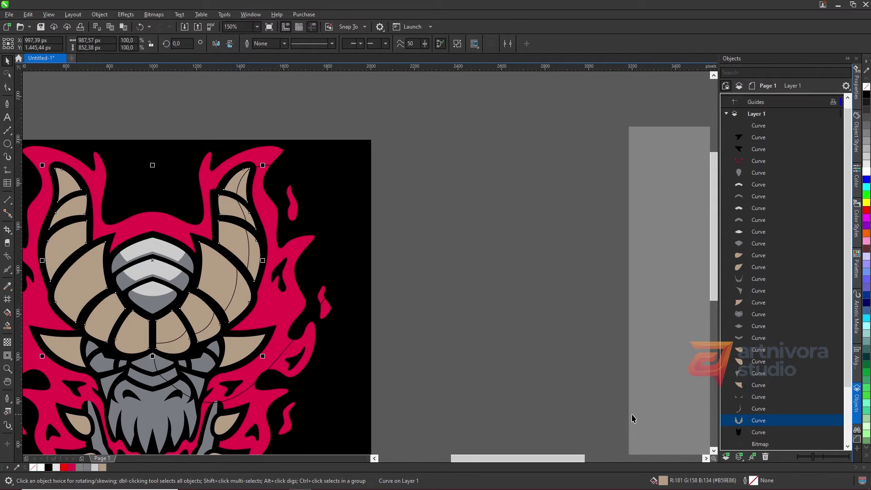
Give the horn a lighter tan fill and the shading piece darker tan #9E8B76
double_click(663, 480)
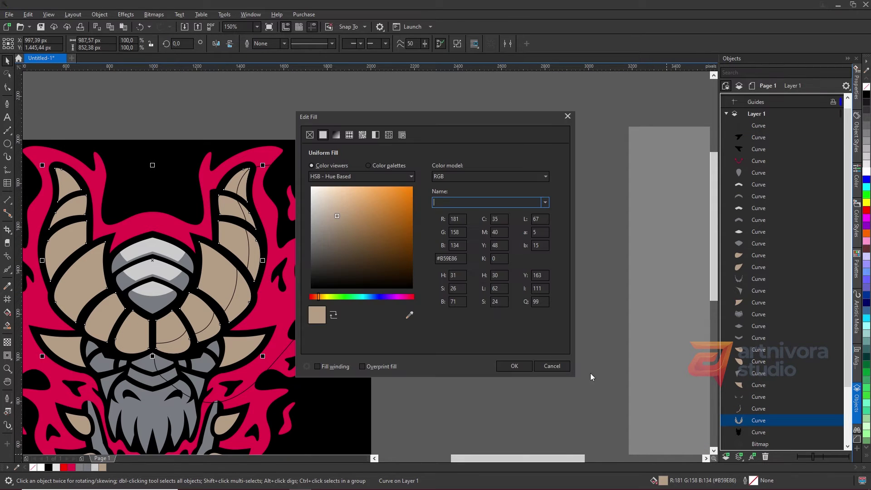
left_click(322, 202)
left_click(514, 365)
scroll(608, 385, "up", 1)
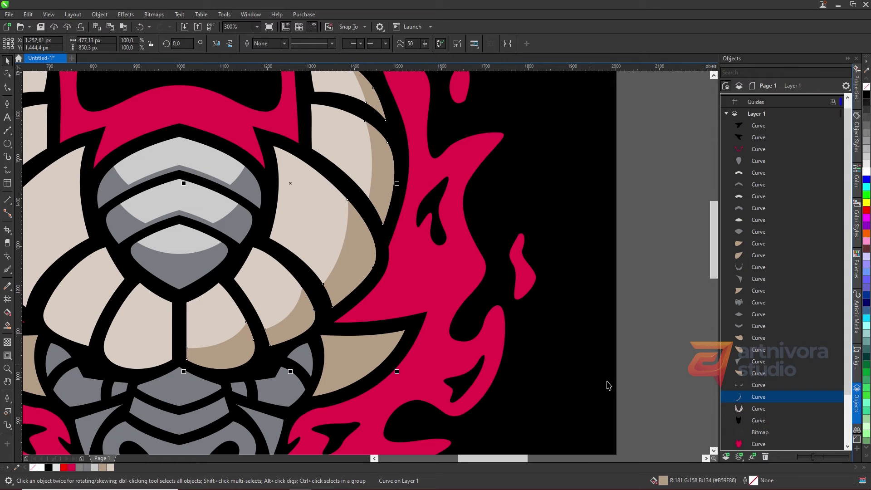
double_click(662, 482)
left_click(341, 224)
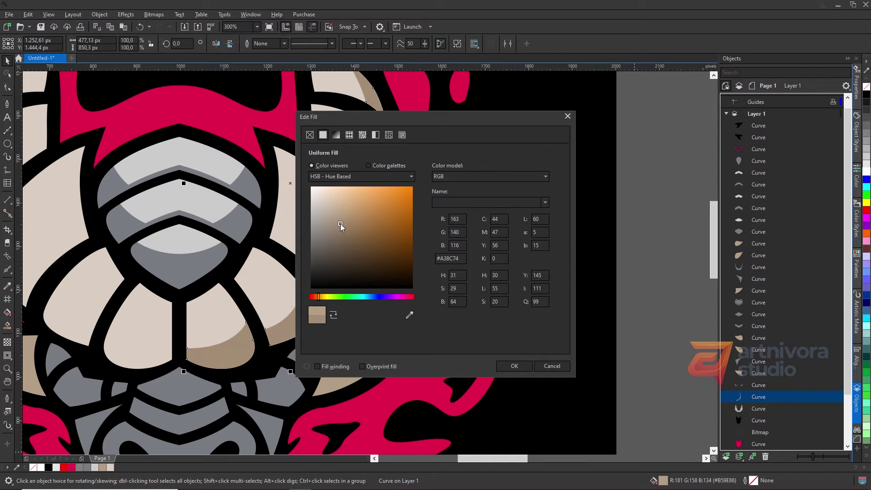
left_click(334, 225)
left_click(508, 369)
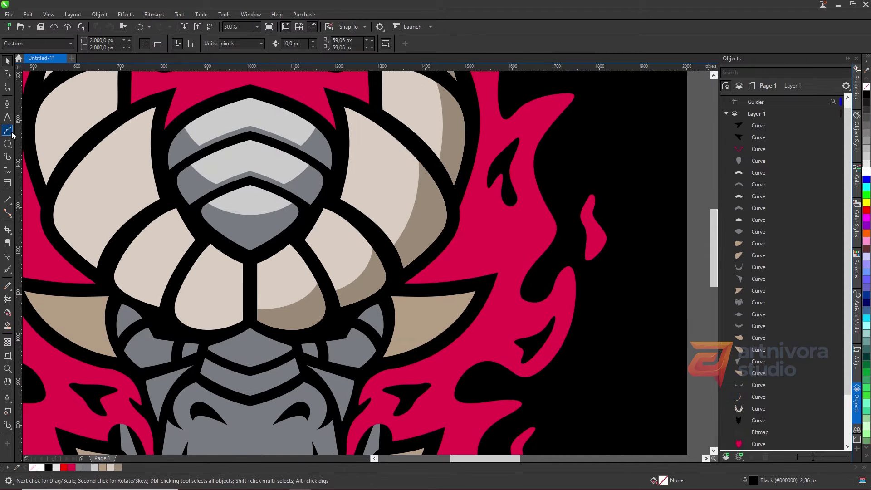
left_click(7, 130)
Trace a closed curve over the right horn, intersect it with the horn, and fill it white
scroll(310, 249, "up", 2)
left_click(191, 290)
left_click_drag(389, 156, 420, 103)
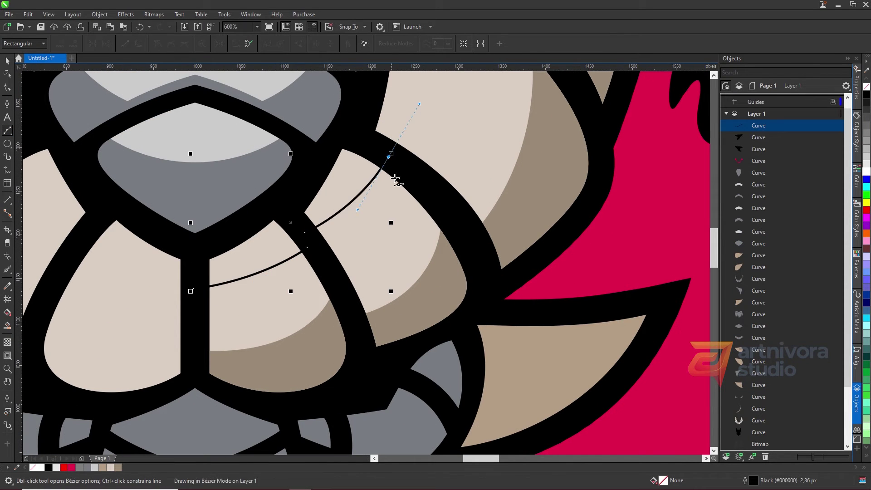
scroll(389, 152, "down", 2)
left_click_drag(419, 152, 419, 105)
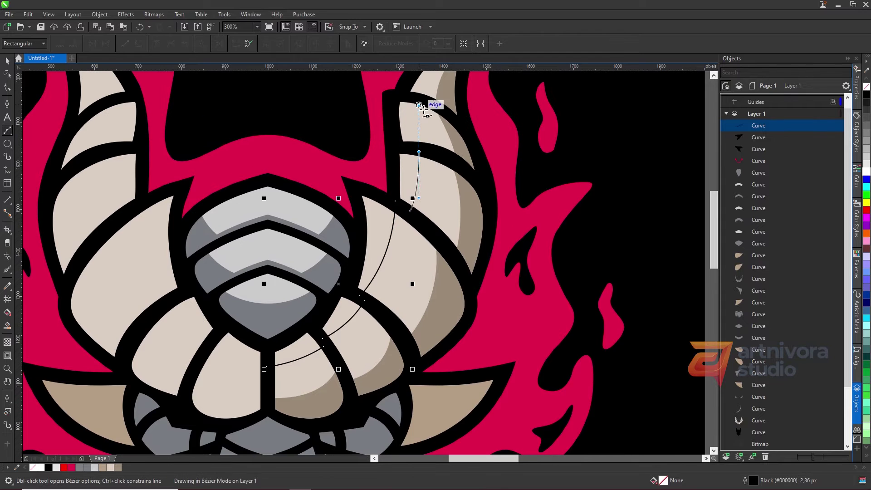
scroll(420, 105, "up", 2)
left_click(469, 238)
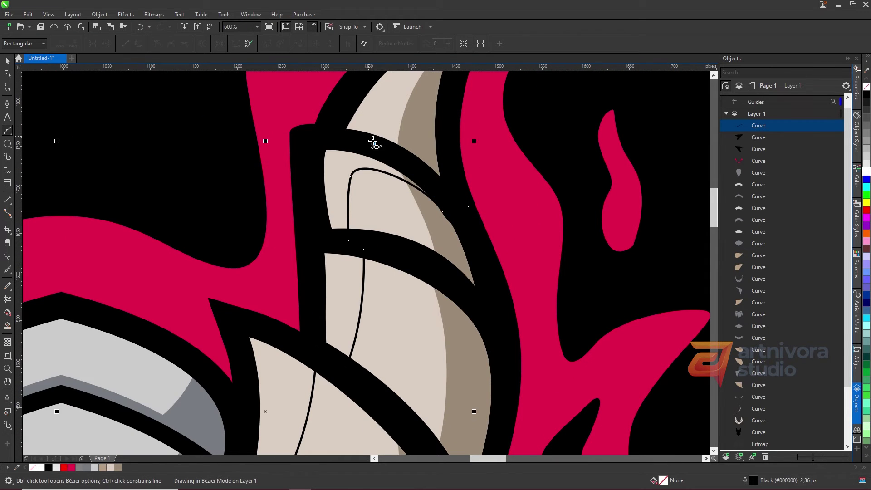
scroll(373, 143, "down", 2)
scroll(415, 121, "up", 2)
scroll(437, 107, "down", 2)
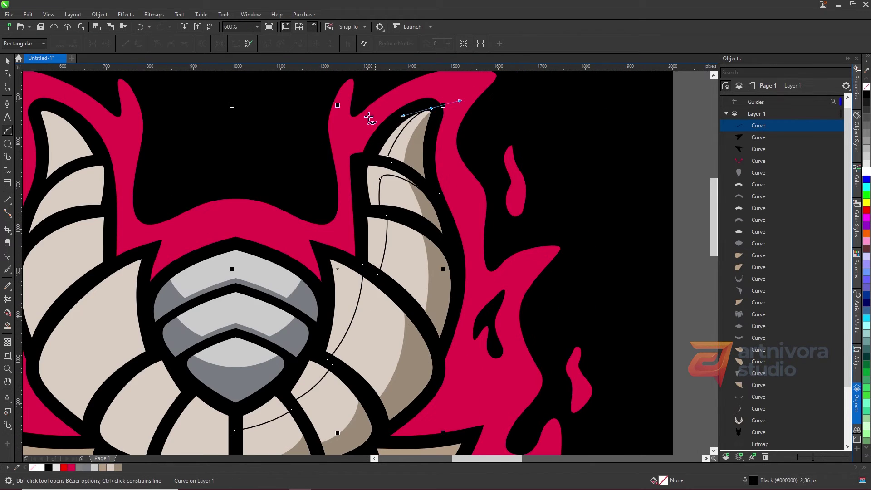
left_click(239, 430)
key("space")
left_click(291, 47)
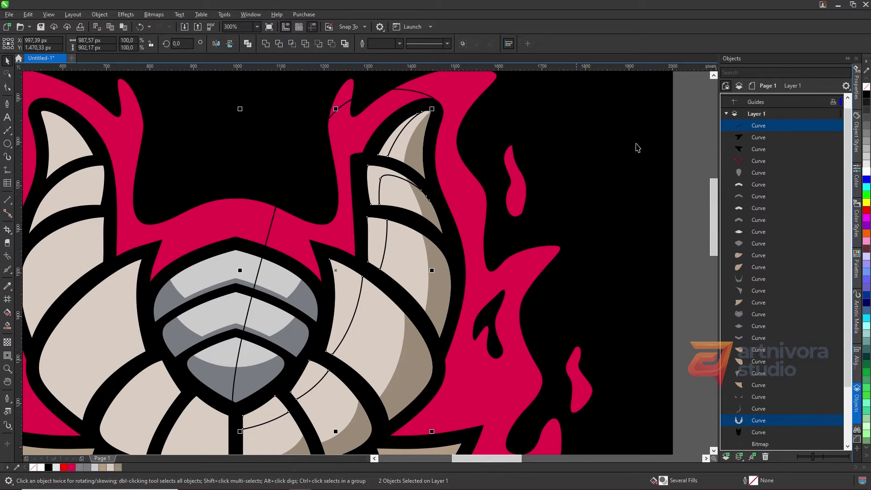
left_click(864, 172)
Draw a highlight curve along the lower horn segment's inner edge and select it with the segment
key("space")
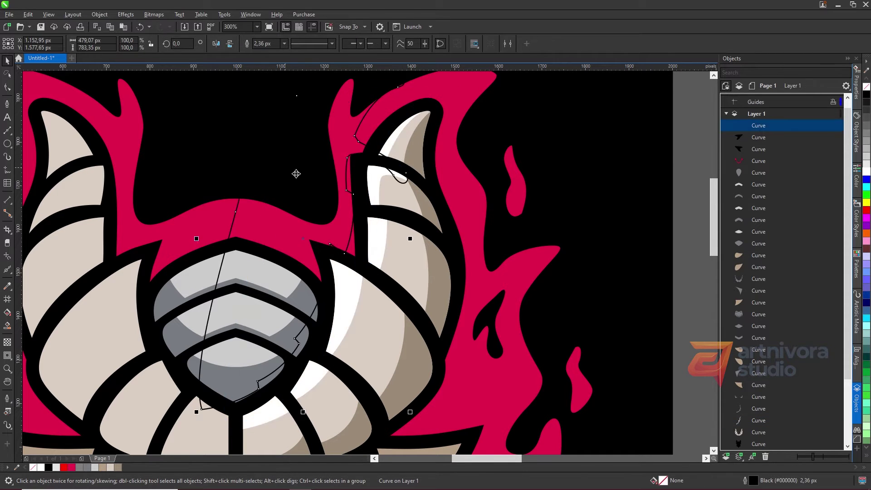
scroll(308, 179, "down", 4)
scroll(275, 206, "up", 6)
left_click(272, 202)
left_click_drag(360, 300, 365, 270)
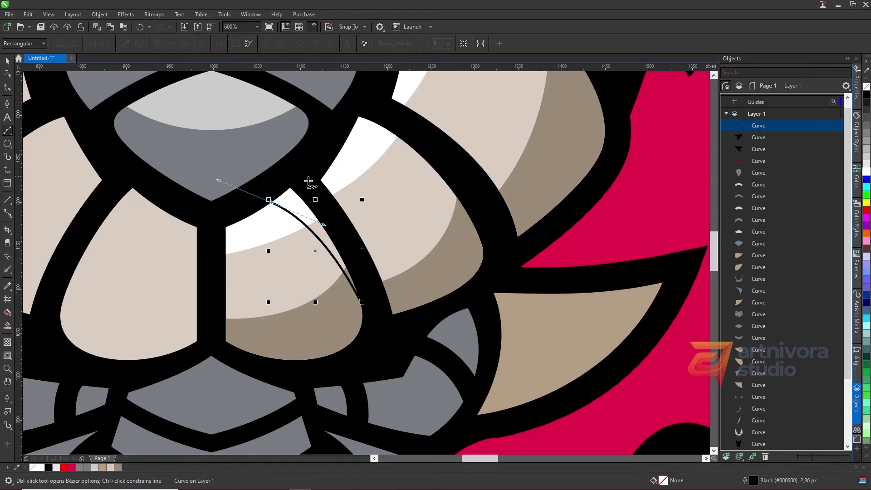
key("space")
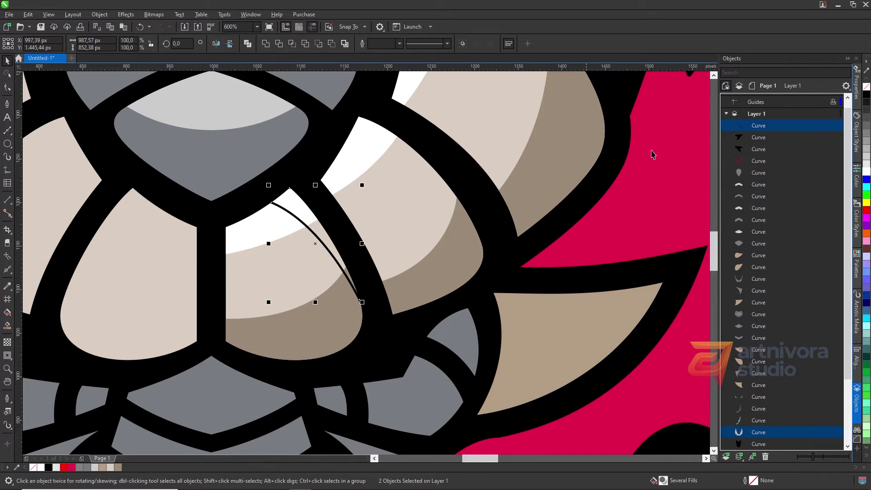
left_click(332, 222)
Draw a closed highlight curve across the upper horn segment
key("space")
scroll(334, 222, "down", 3)
scroll(345, 184, "up", 3)
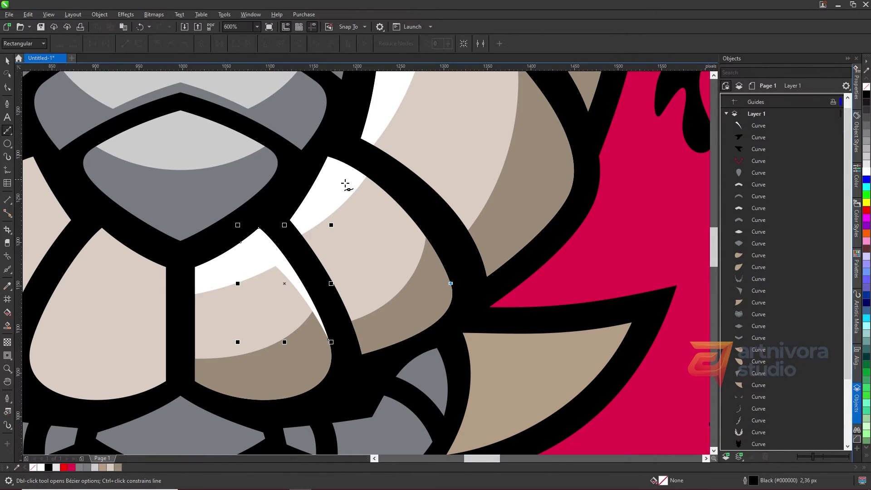
left_click_drag(324, 173, 247, 147)
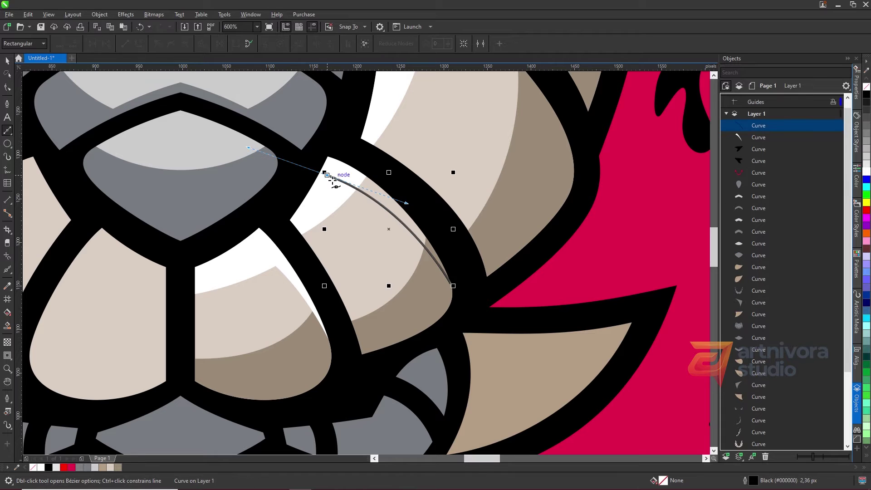
left_click(327, 159)
key("space")
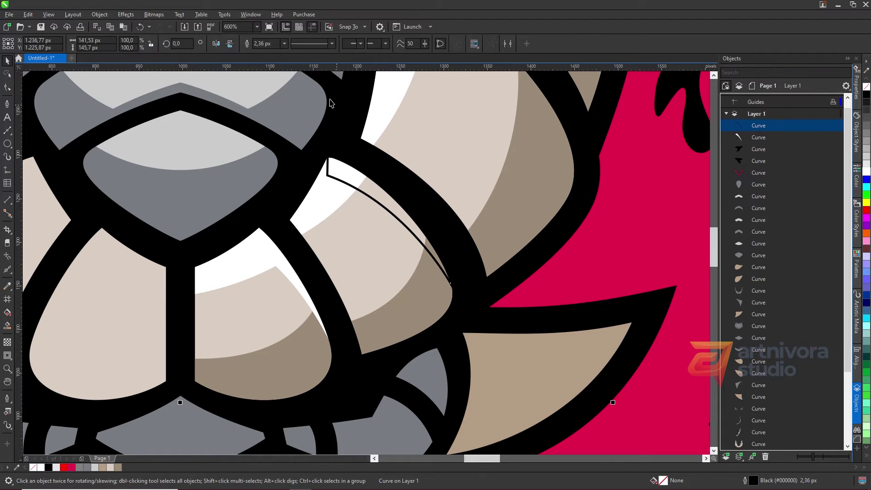
Trace a closed curve down the long horn section and intersect it for a white highlight
key("space")
scroll(518, 271, "down", 3)
scroll(517, 270, "up", 3)
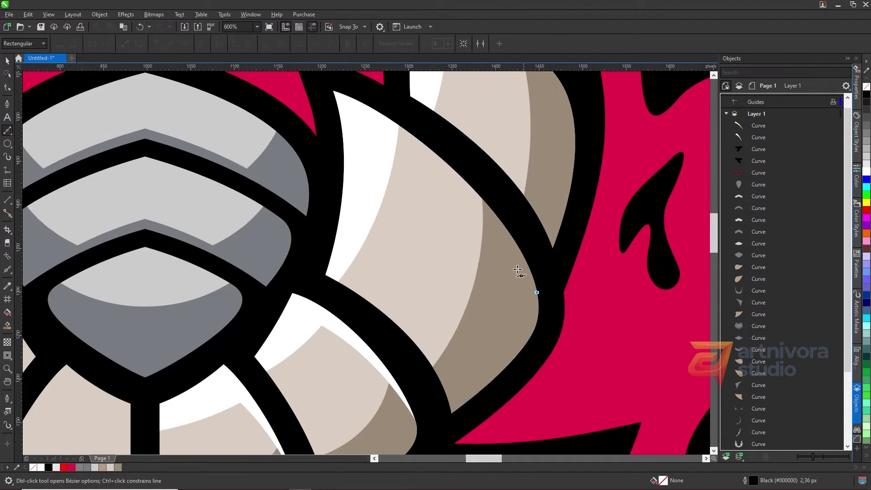
left_click_drag(370, 135, 269, 104)
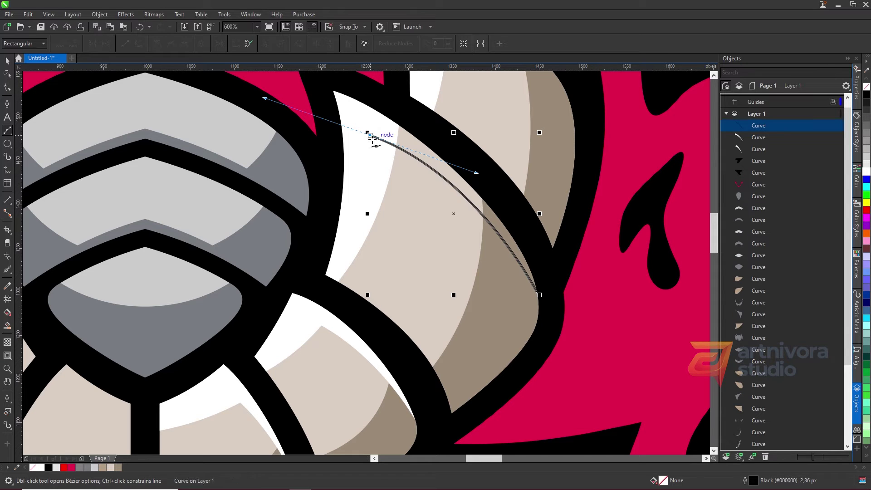
left_click(333, 92)
key("space")
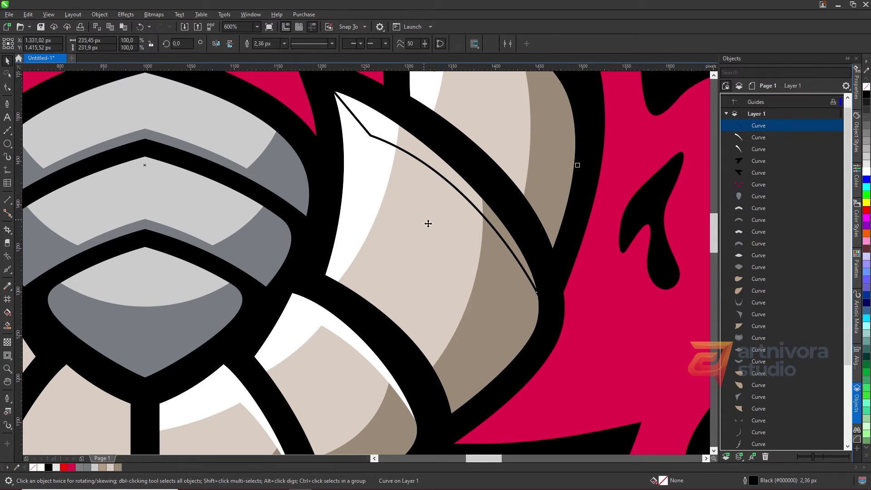
left_click(428, 224, "shift")
left_click(292, 44)
Draw a closed highlight curve across the right horn tip
scroll(408, 214, "down", 3)
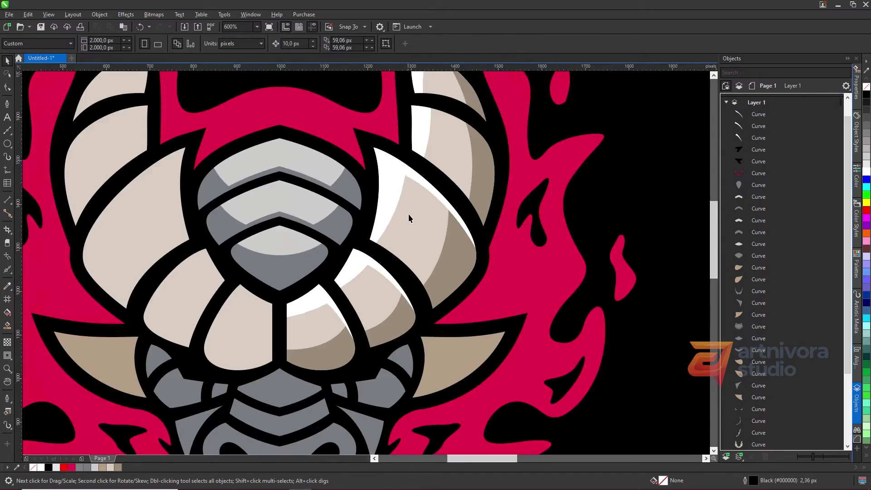
scroll(516, 266, "up", 3)
key("space")
left_click(507, 266)
left_click_drag(337, 185, 244, 193)
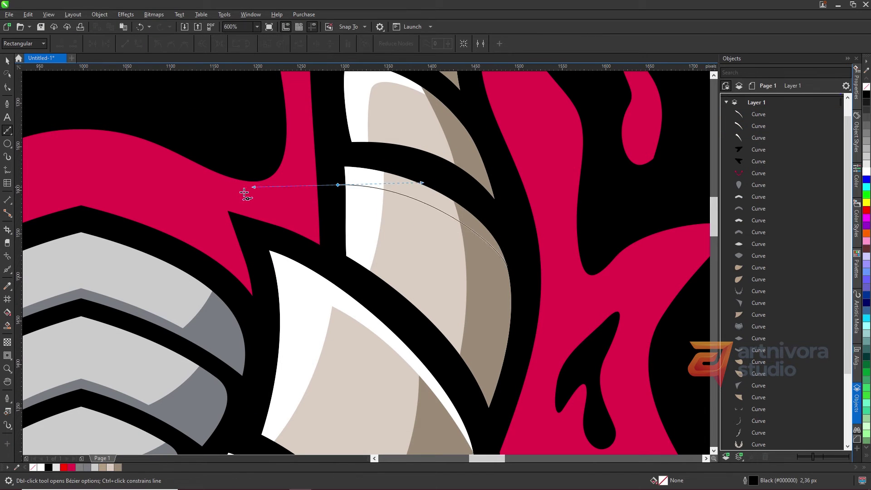
left_click(341, 159)
key("space")
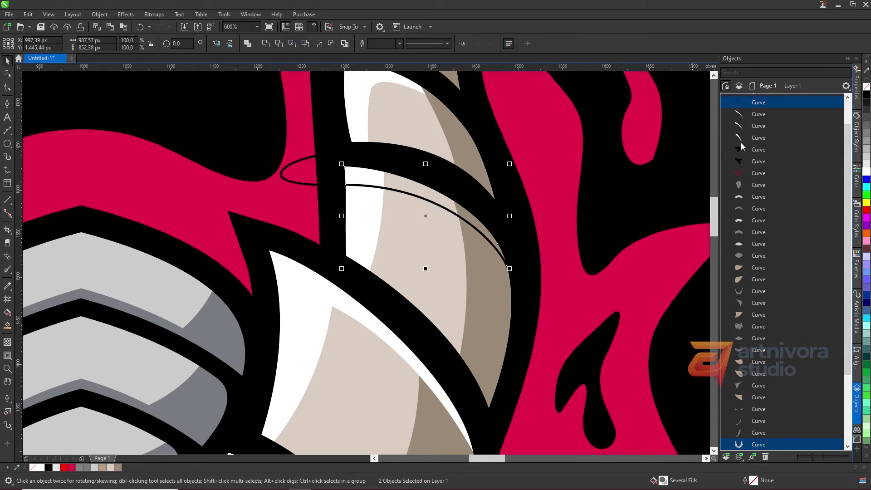
key("Escape")
Select the right-horn highlights, including the new tip highlight, and combine them into one object
scroll(375, 218, "down", 2)
scroll(379, 228, "up", 1)
left_click(429, 158)
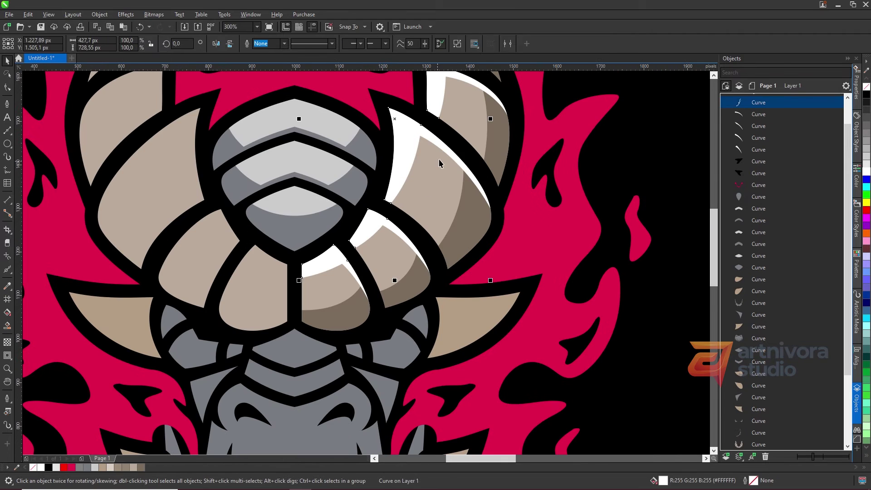
left_click(352, 276, "shift")
left_click(390, 236, "shift")
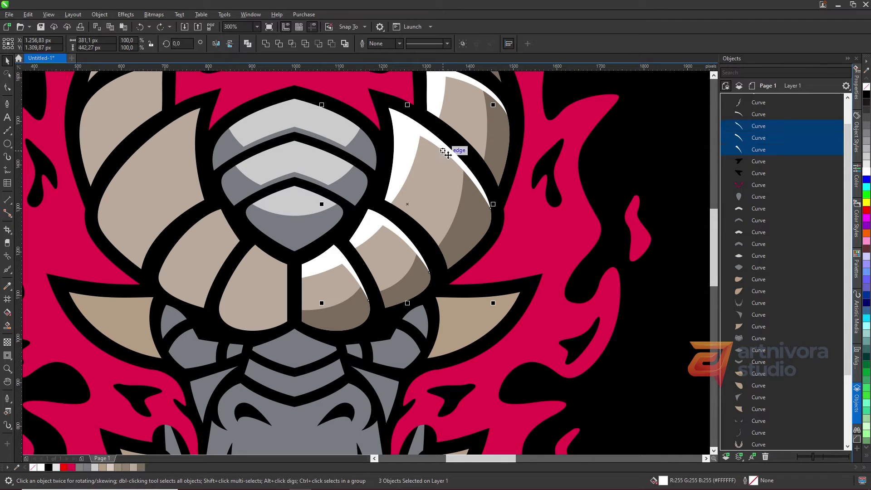
left_click(465, 85, "shift")
left_click(265, 43)
Mirror a copy of the combined highlights leftward onto the left horn
scroll(455, 198, "down", 3)
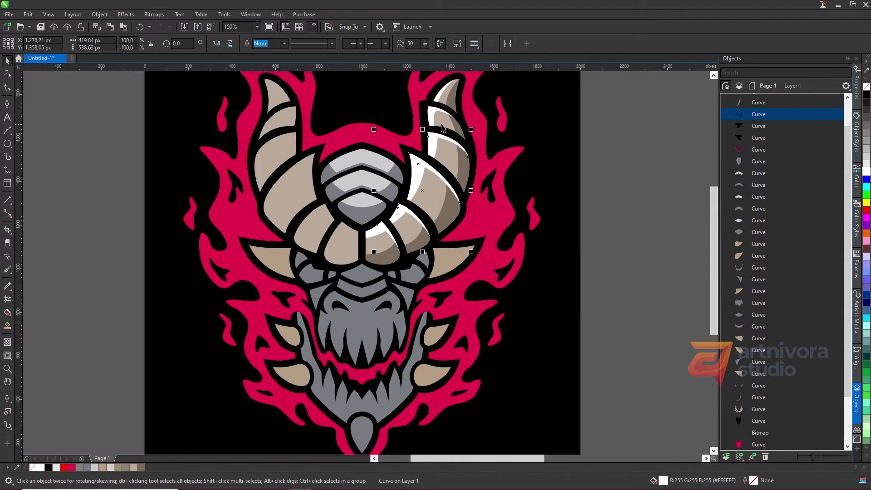
scroll(455, 198, "up", 2)
scroll(455, 198, "down", 1)
left_click(454, 199, "shift")
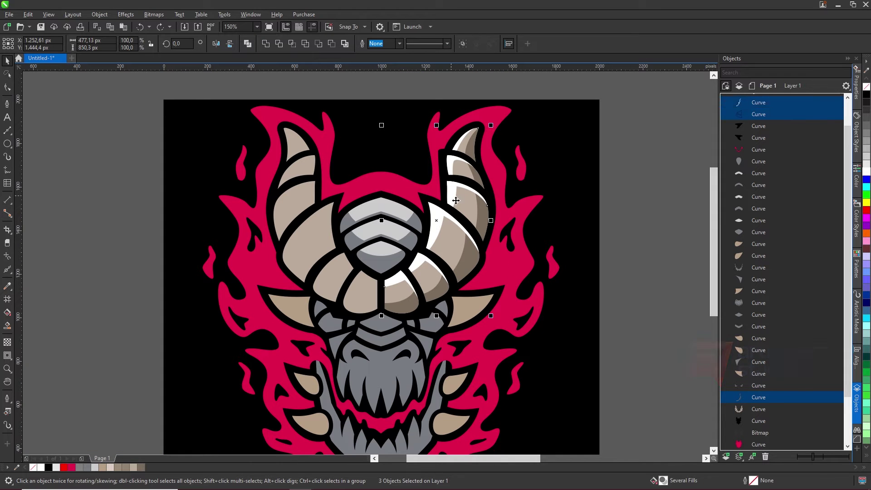
left_click_drag(498, 226, 370, 221)
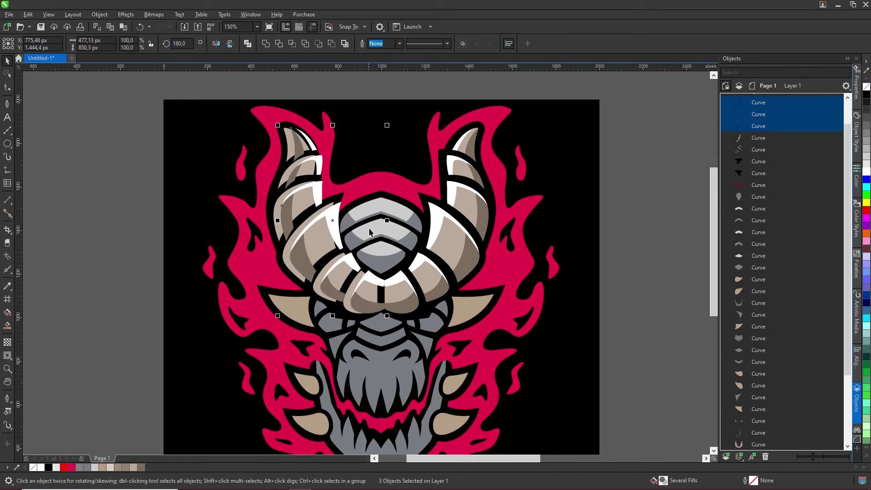
scroll(365, 267, "up", 2)
scroll(365, 266, "up", 2)
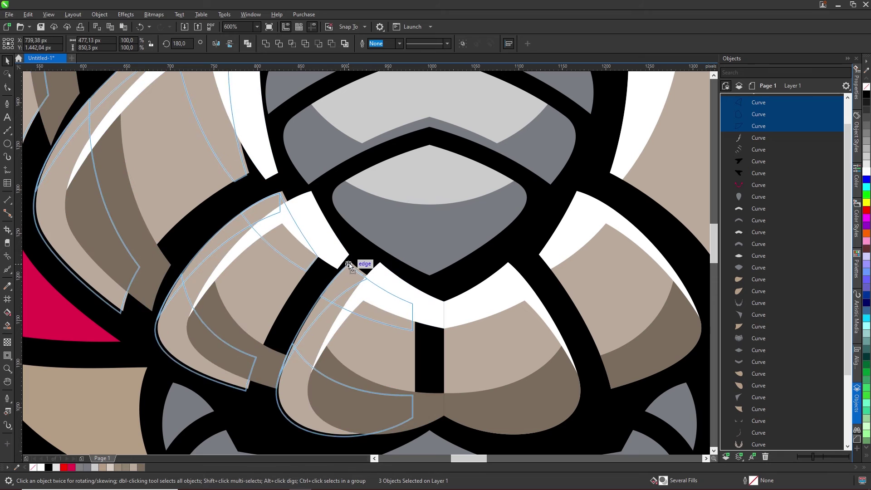
key("Escape")
Begin a new curve along the upper edge of the left tan ear spike
scroll(366, 263, "down", 3)
left_click(8, 130)
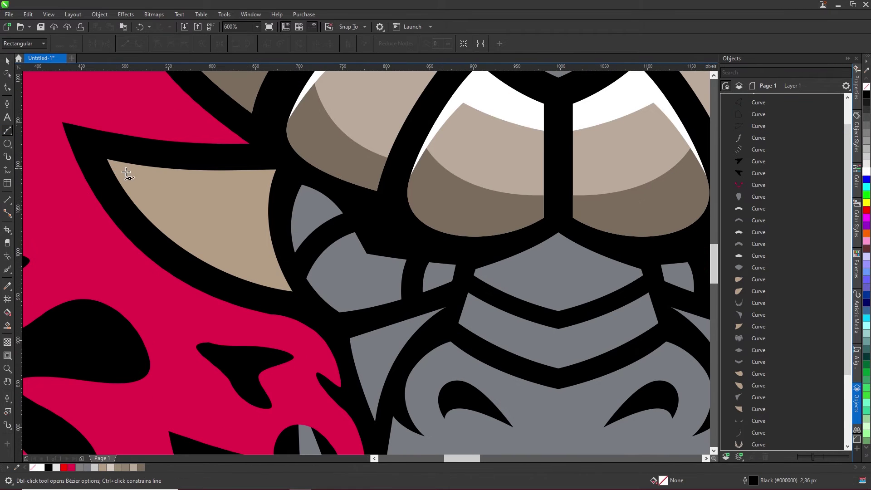
left_click(107, 158)
scroll(109, 161, "up", 2)
left_click_drag(210, 230, 301, 267)
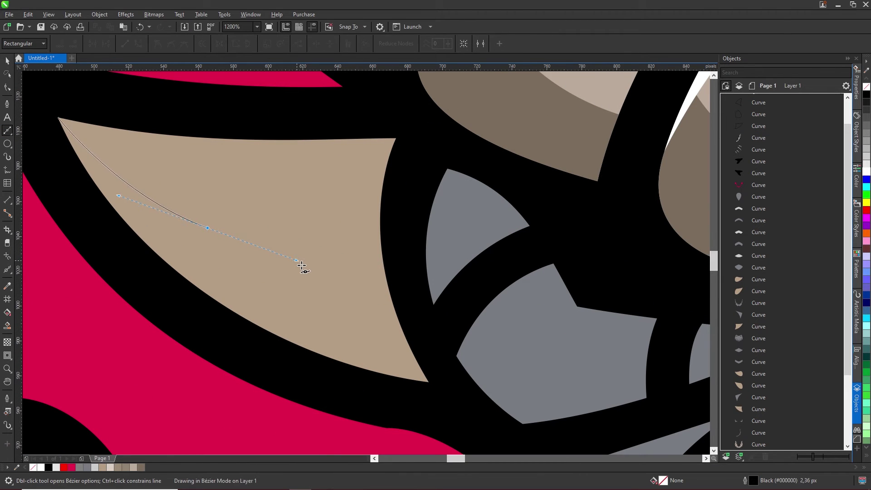
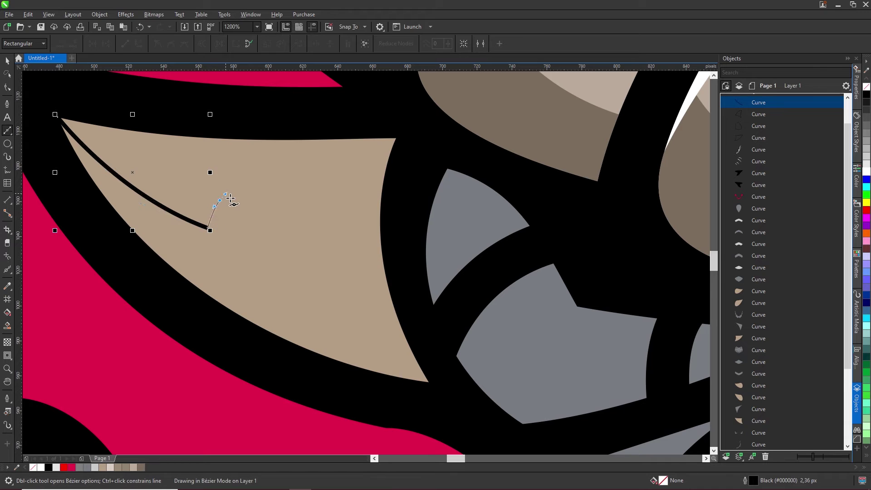
Draw a darker shading shape over the lower half of the left horn spike
left_click(220, 198)
mouse_move(241, 276)
left_mouse_down()
mouse_move(261, 308)
mouse_move(210, 316)
left_mouse_up()
left_click(247, 235)
left_click(526, 247)
scroll(292, 235, "down", 2)
left_click(177, 177)
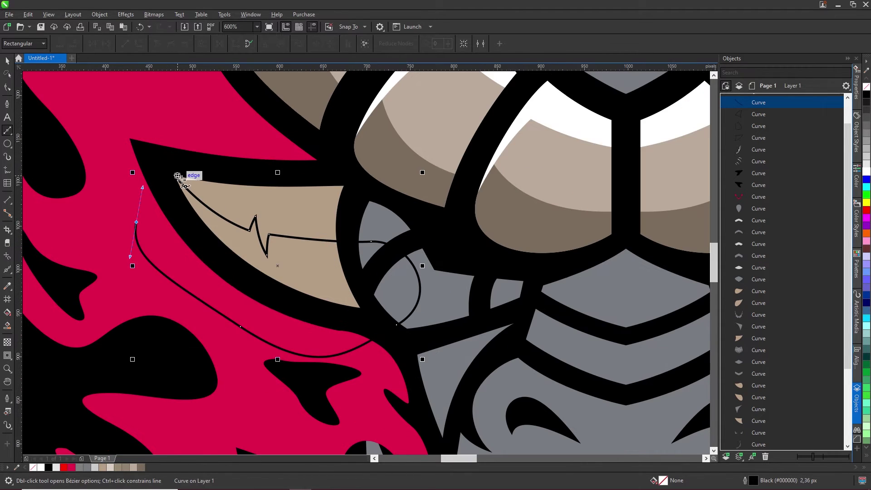
key("space")
left_click(207, 244)
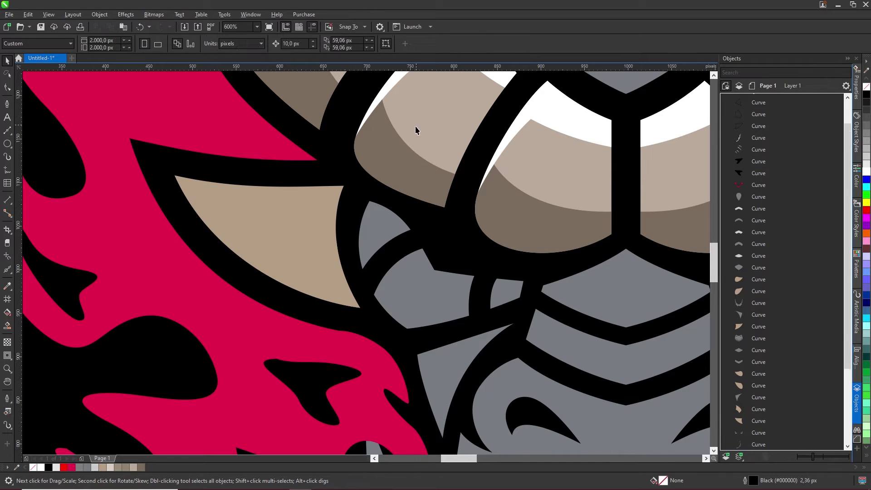
Add a thin triangular jagged notch to the horn shading
key("space")
scroll(297, 240, "up", 2)
left_click_drag(293, 234, 301, 241)
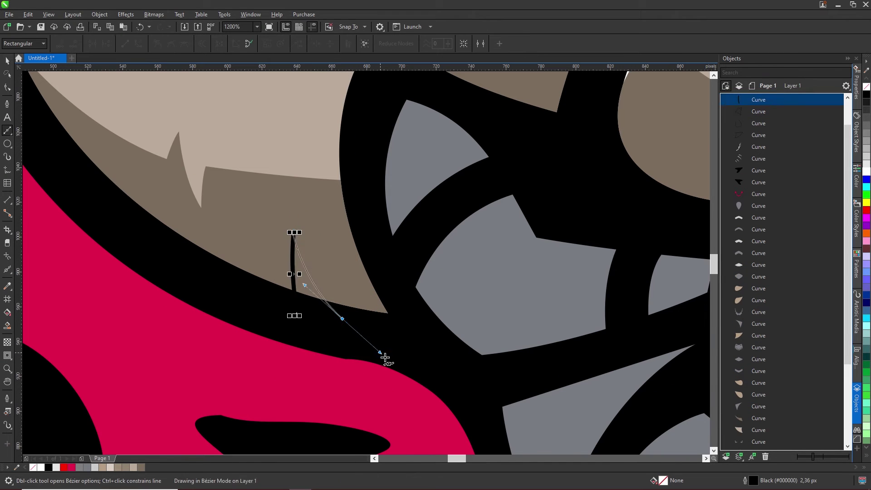
left_click(324, 299)
left_click(294, 291)
key("space")
key("space")
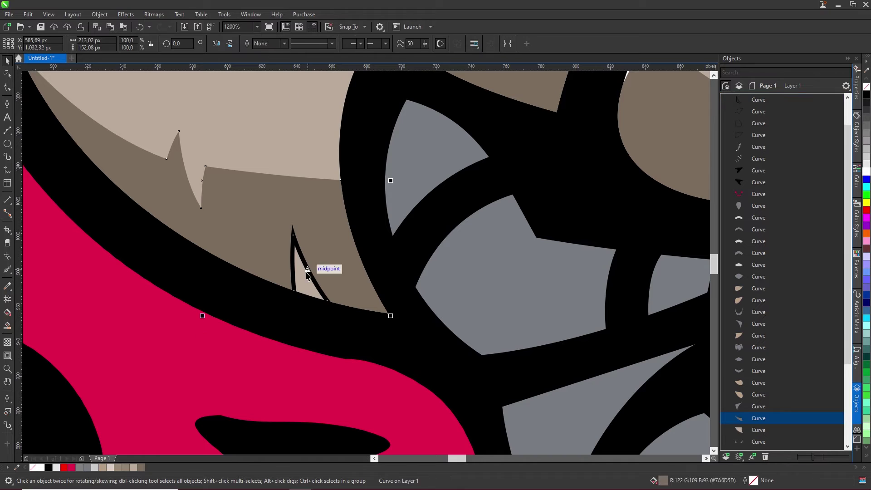
Draw a white highlight curve along the spike's top edge, placed behind the tan spike
scroll(68, 155, "up", 3)
left_click(68, 156)
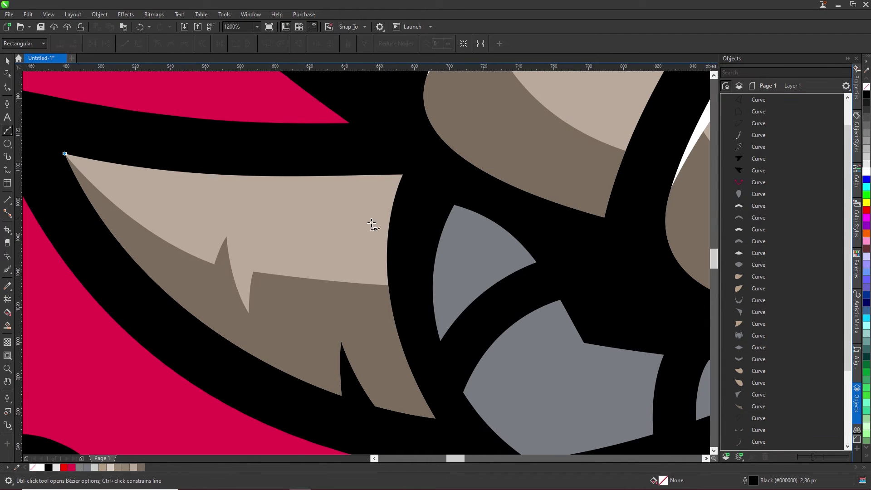
left_click_drag(423, 213, 632, 200)
left_click_drag(393, 143, 147, 137)
key("space")
key("shift+Page_Down")
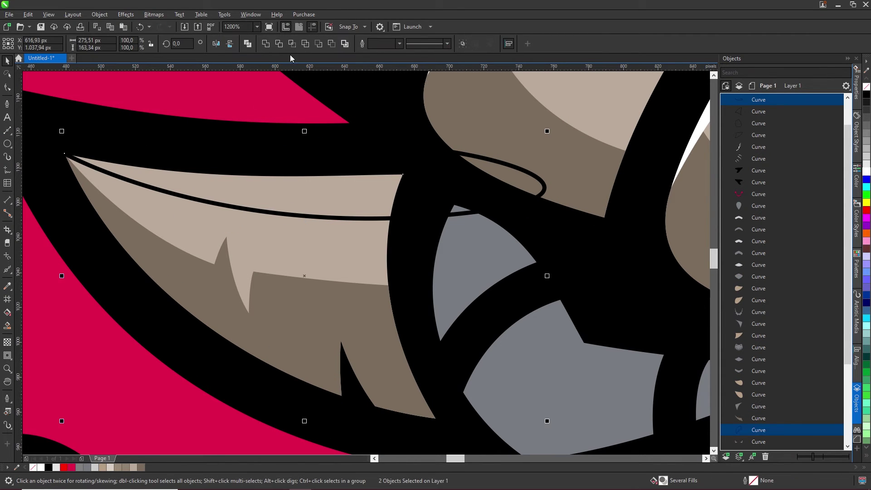
left_click(867, 171)
scroll(189, 171, "down", 2)
Draw a shading curve across the upper face piece, hooking into the small grey piece
key("space")
left_click(227, 172)
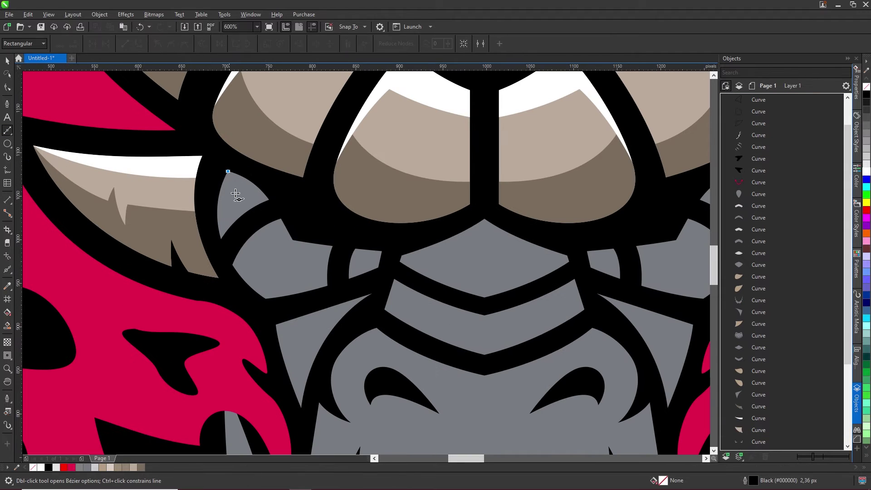
left_click_drag(271, 263, 317, 300)
scroll(382, 268, "up", 2)
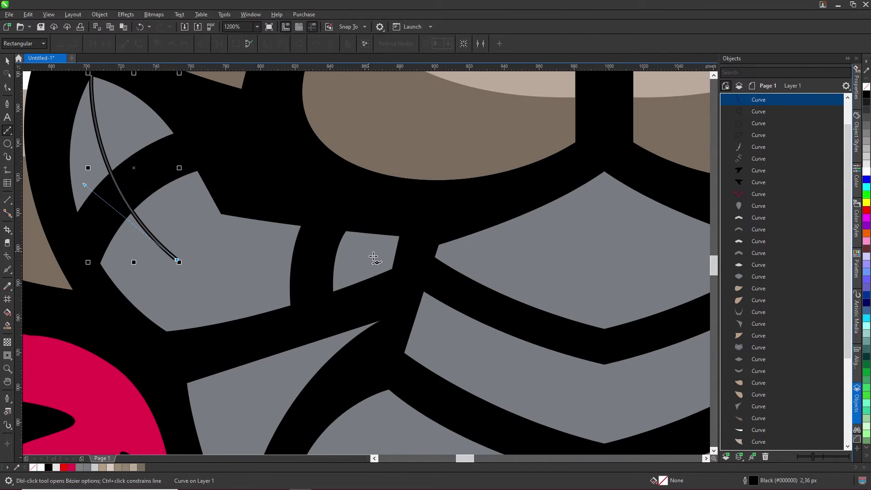
left_click_drag(368, 252, 459, 235)
scroll(376, 258, "up", 2)
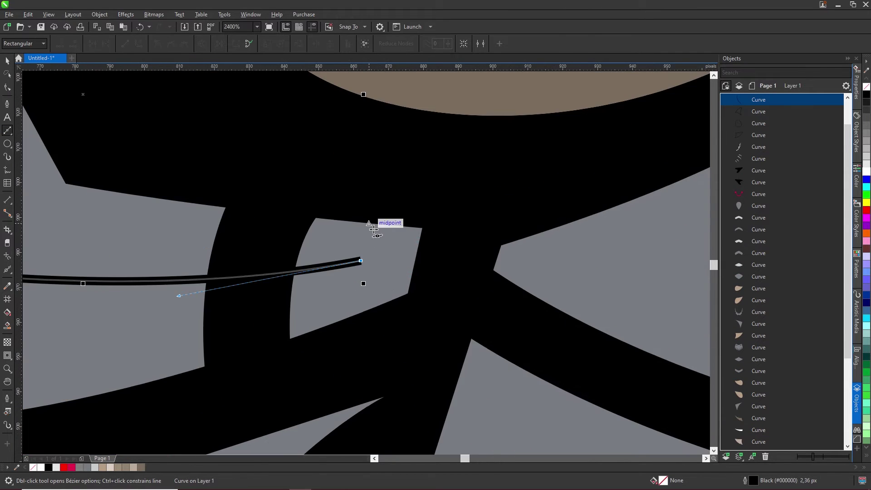
scroll(361, 284, "up", 2)
left_click_drag(371, 196, 384, 248)
scroll(383, 247, "down", 6)
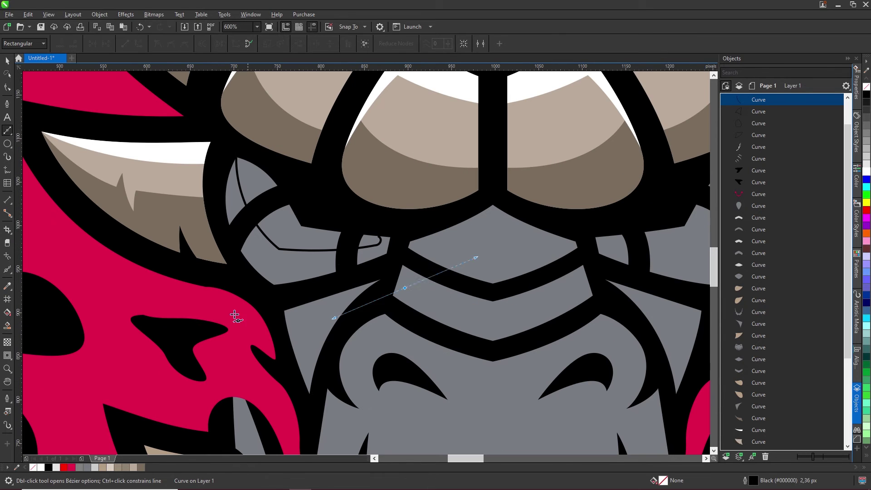
key("space")
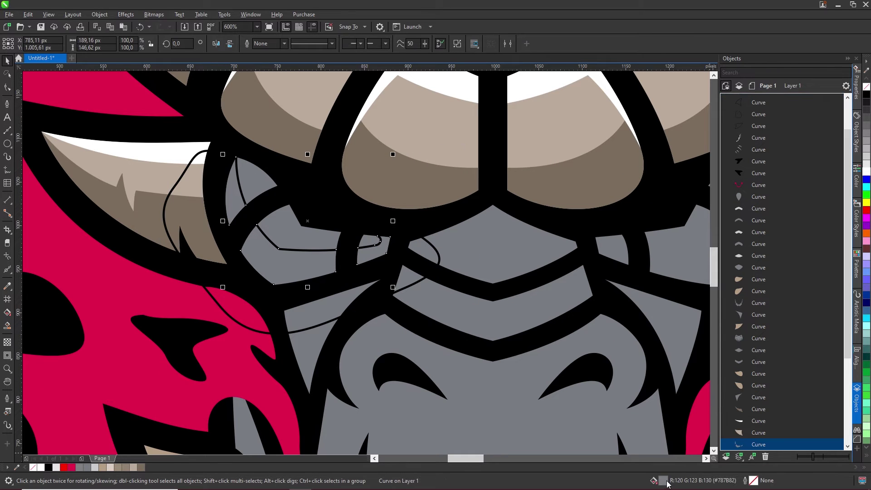
Fill the shading shape dark grey #42444A
double_click(663, 479)
left_click_drag(363, 117, 577, 116)
left_click(535, 260)
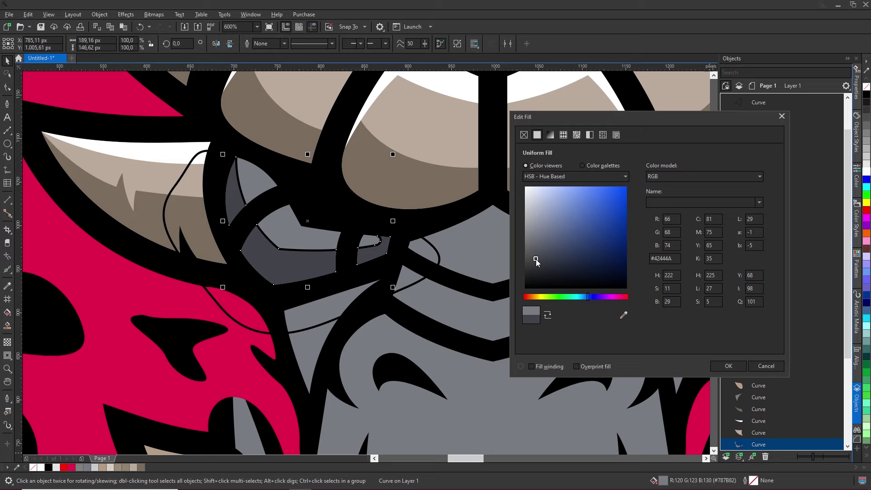
left_click(717, 362)
scroll(295, 295, "up", 1)
Place an ellipse over the brow chevron and fill both chevron pieces dark grey
key("F7")
left_click_drag(247, 196, 502, 450)
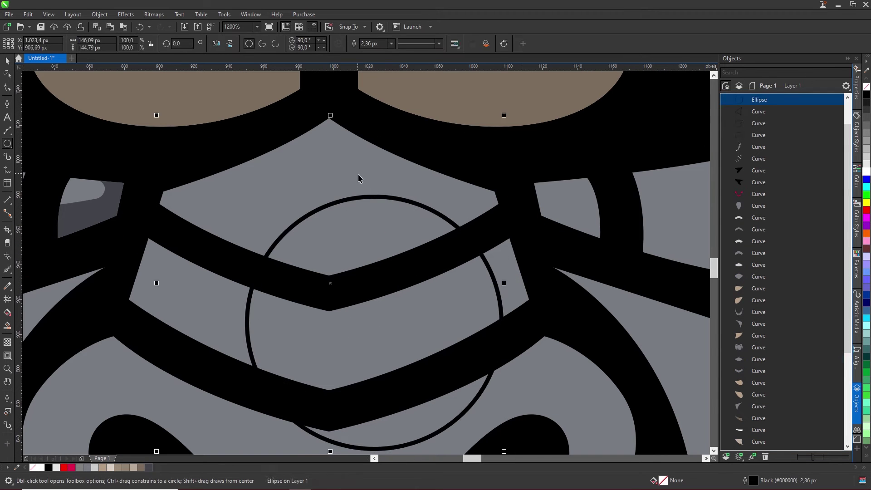
key("space")
mouse_move(395, 233)
left_mouse_down()
mouse_move(349, 195)
mouse_move(370, 212)
left_mouse_up()
left_click(452, 204)
scroll(344, 217, "down", 1)
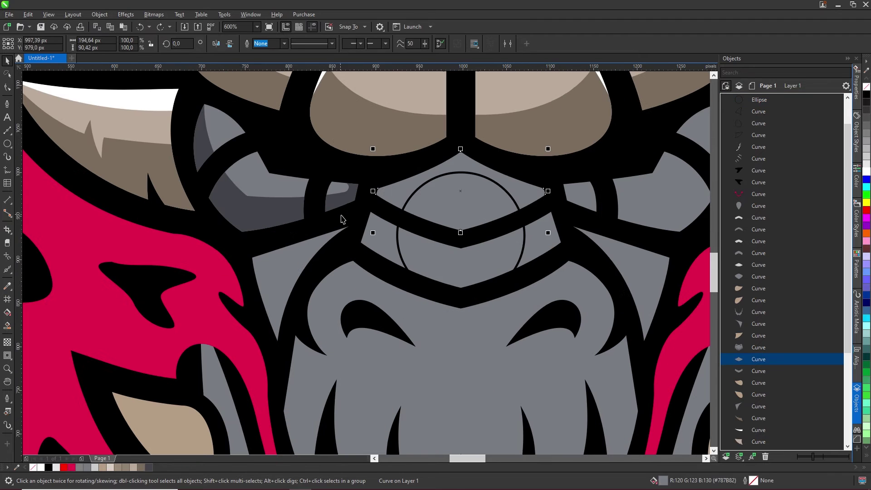
left_click(388, 242)
left_click(426, 200)
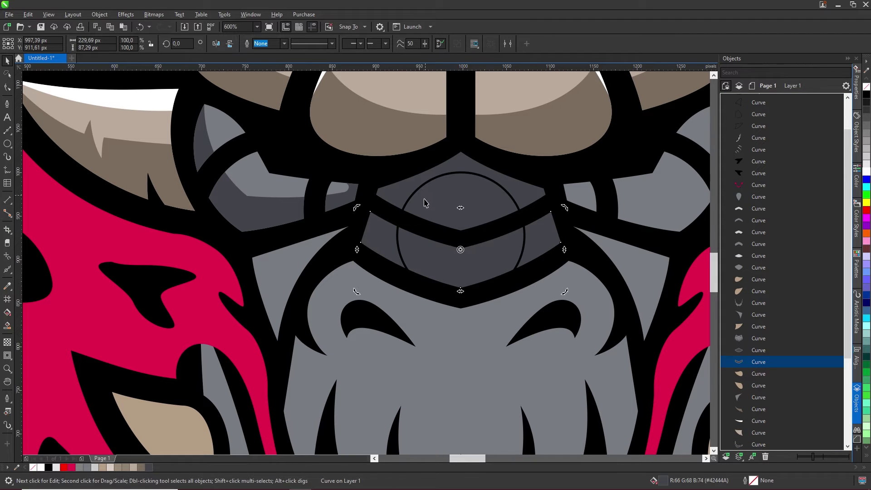
Intersect two ellipses with the dark brow pieces to form the rounded lighter highlight
left_click(401, 195, "shift")
left_click(294, 45)
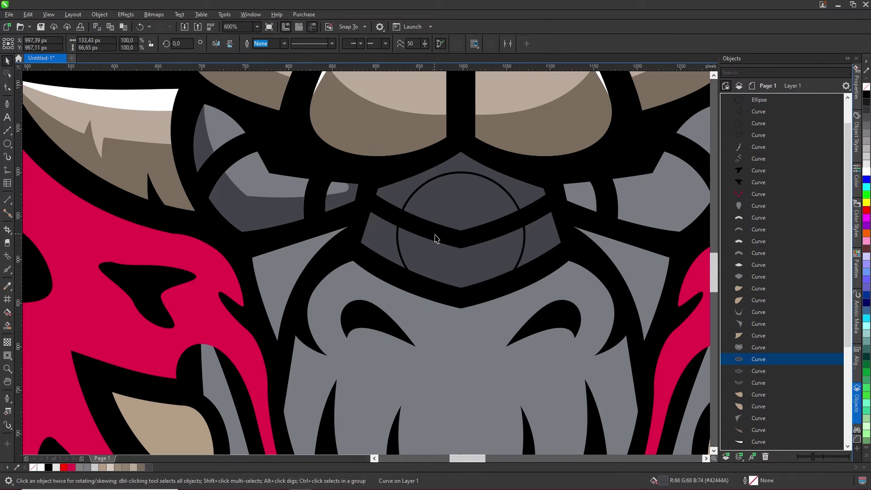
scroll(540, 241, "up", 1)
left_click(7, 144)
mouse_move(216, 122)
left_mouse_down()
mouse_move(482, 313)
mouse_move(521, 307)
left_mouse_up()
key("space")
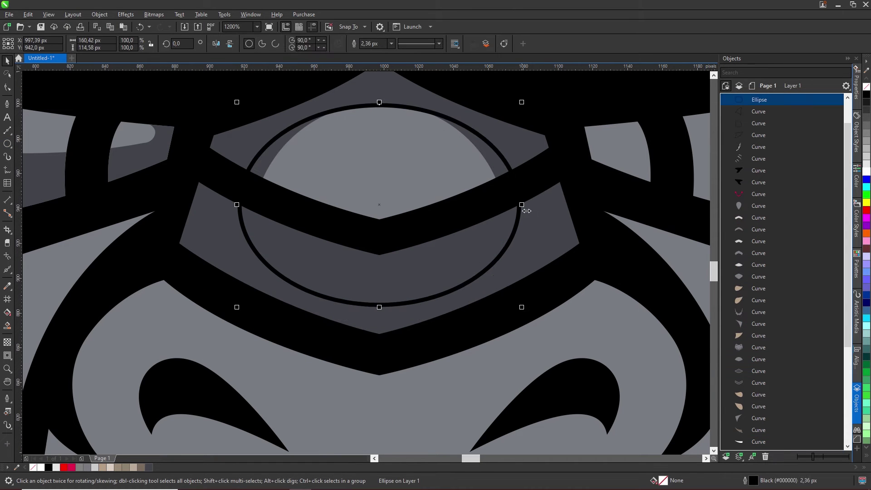
left_click(548, 225, "shift")
left_click(294, 45)
Clear the leftover ellipse outline and draw a shading shape beside the flame
key("Escape")
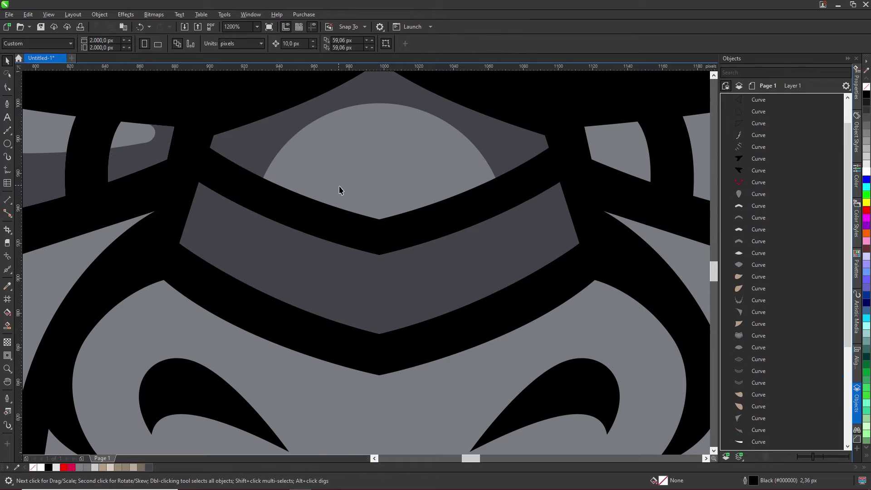
scroll(311, 228, "down", 1)
scroll(310, 231, "down", 1)
scroll(309, 232, "up", 2)
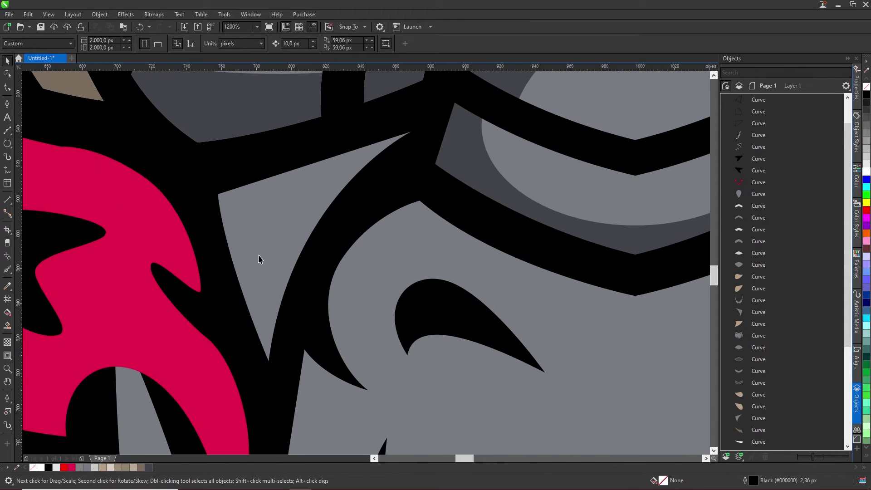
left_click(7, 130)
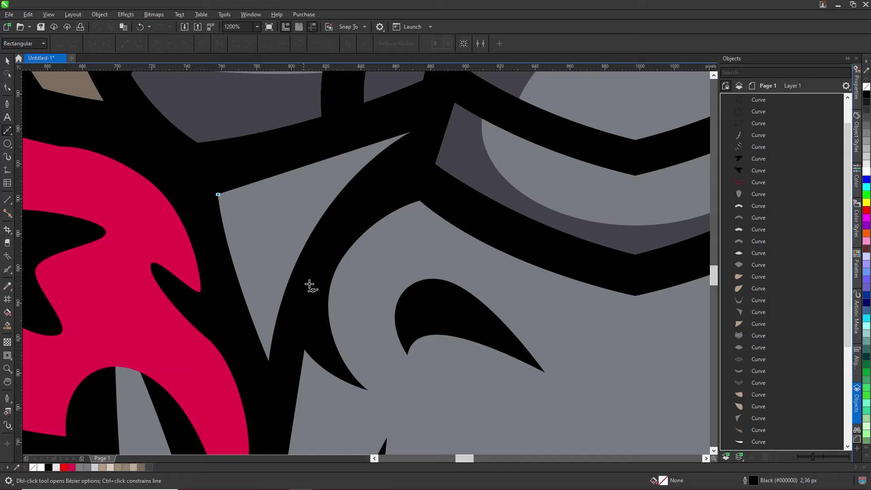
left_click_drag(309, 284, 346, 370)
left_click(302, 413)
left_click(159, 276)
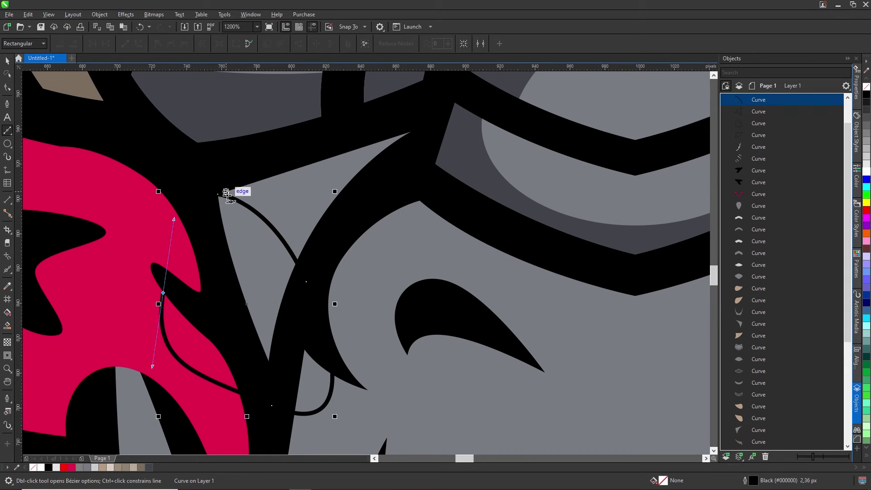
Combine the new shading shape with the grey face piece
left_click(218, 194)
key("space")
left_click(283, 200, "shift")
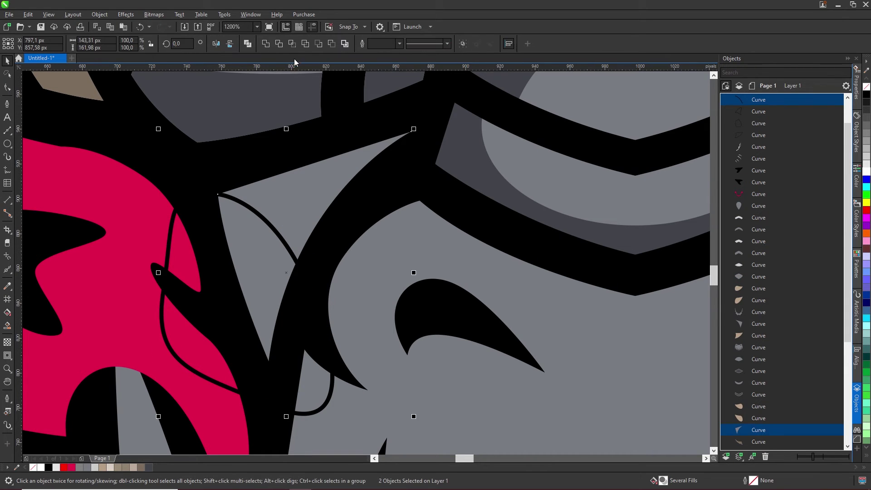
key("ctrl+l")
scroll(207, 229, "down", 6)
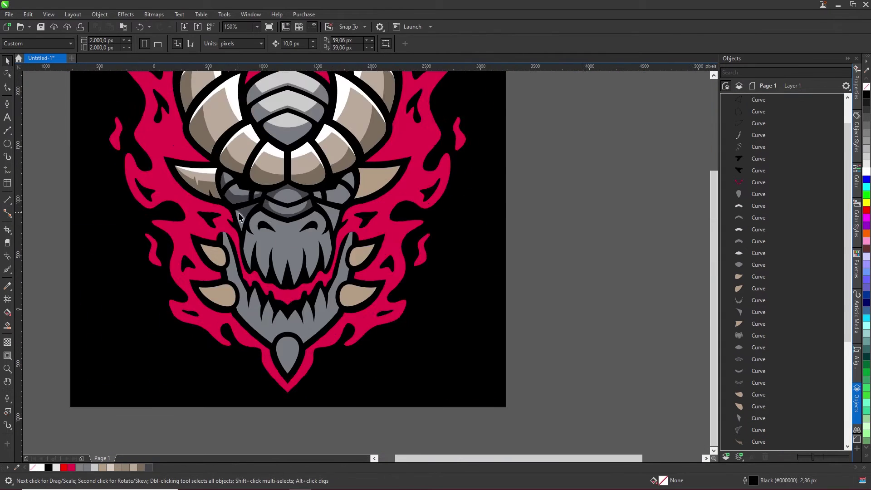
scroll(347, 231, "down", 2)
Draw a surround shape around the left eye and pull its tip down and right
key("space")
scroll(346, 231, "up", 8)
left_click(415, 273)
left_click_drag(264, 155, 247, 159)
left_click_drag(234, 271, 240, 282)
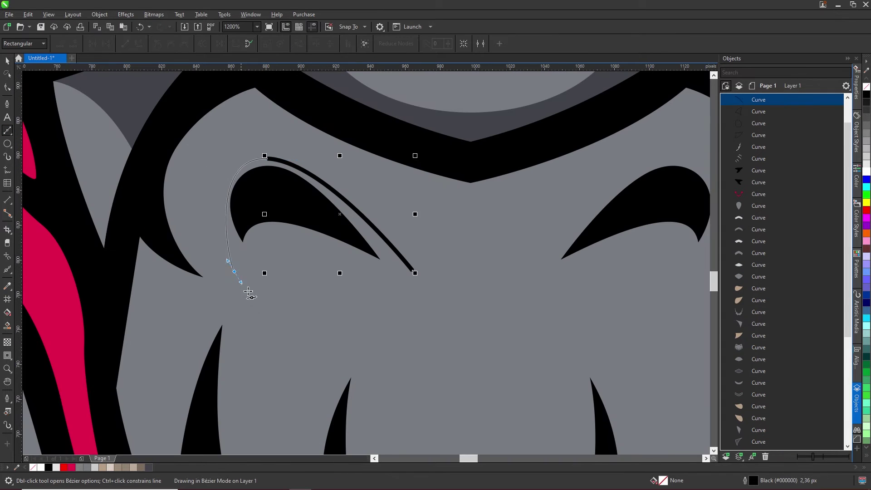
left_click_drag(288, 257, 330, 263)
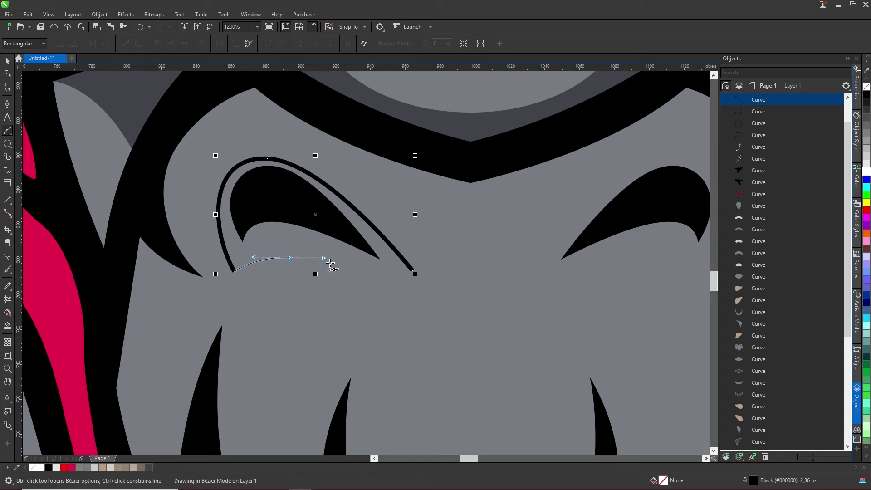
left_click(412, 271)
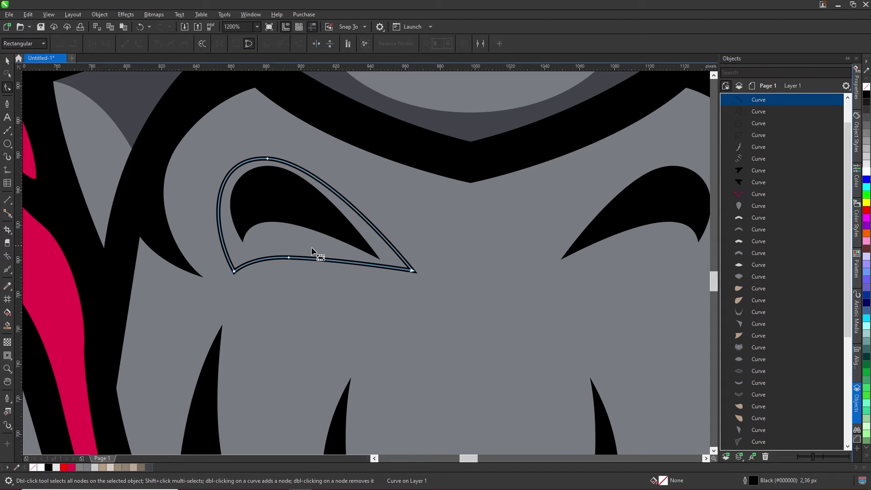
key("F10")
left_click_drag(412, 270, 418, 282)
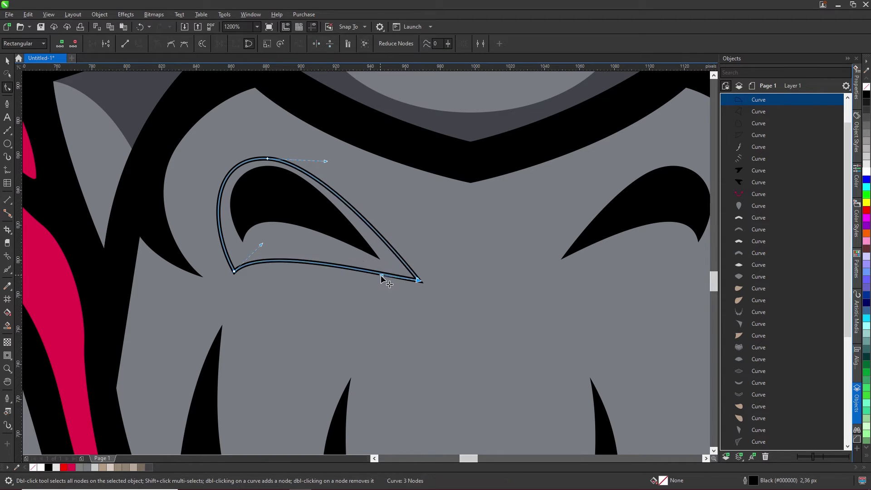
Shape the face piece with the eye surround and delete the thick outline curve
key("space")
left_click(435, 245, "shift")
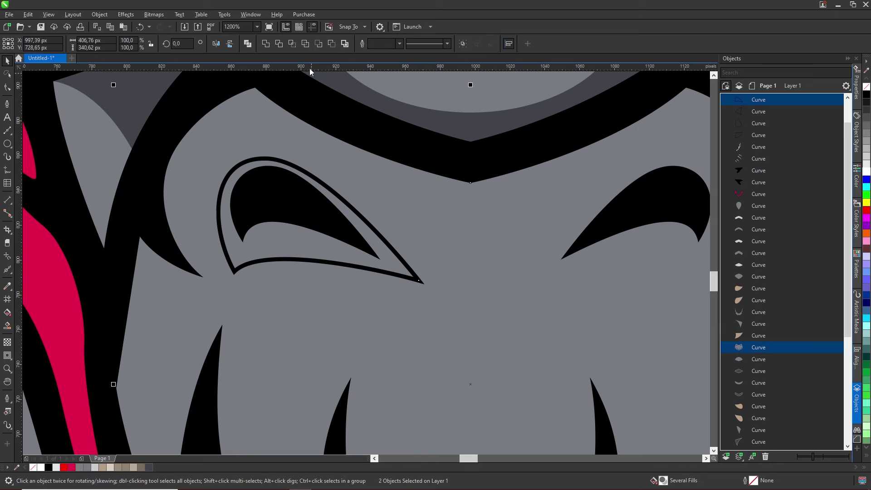
left_click(292, 44)
key("Delete")
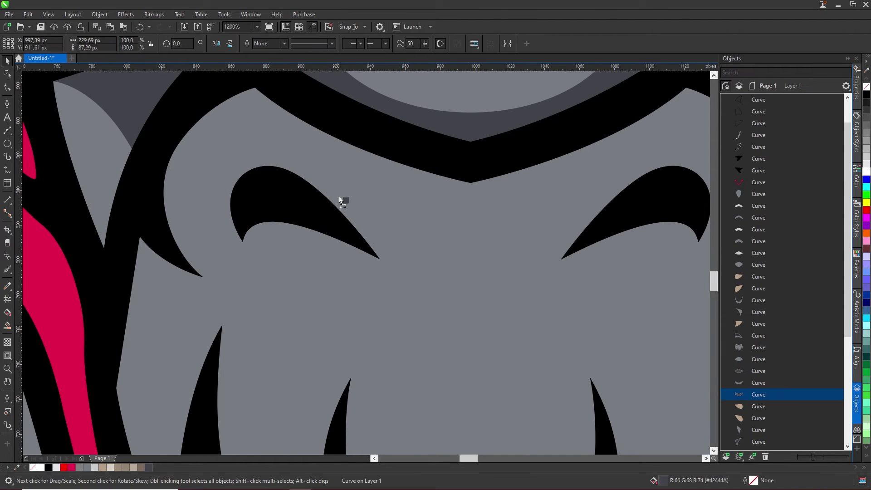
scroll(259, 254, "down", 2)
Create a dark-grey shading sliver along the left upper fang
left_click(210, 221)
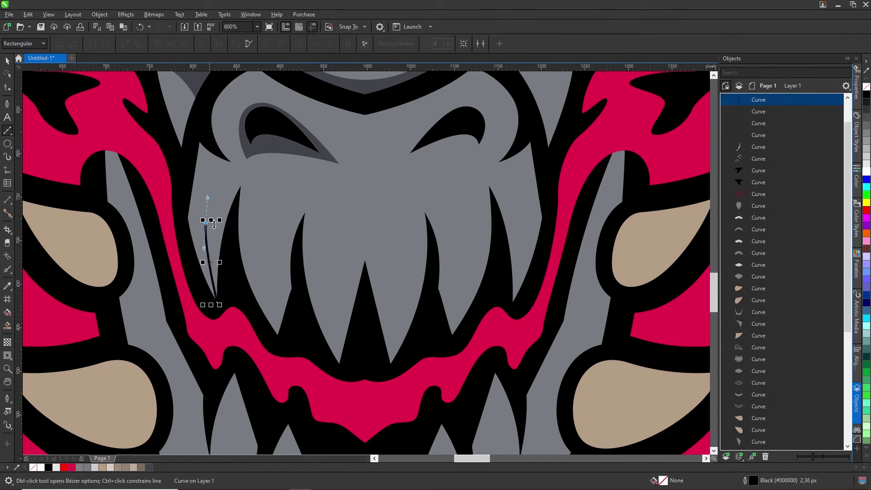
scroll(232, 187, "up", 4)
left_click_drag(286, 165, 278, 195)
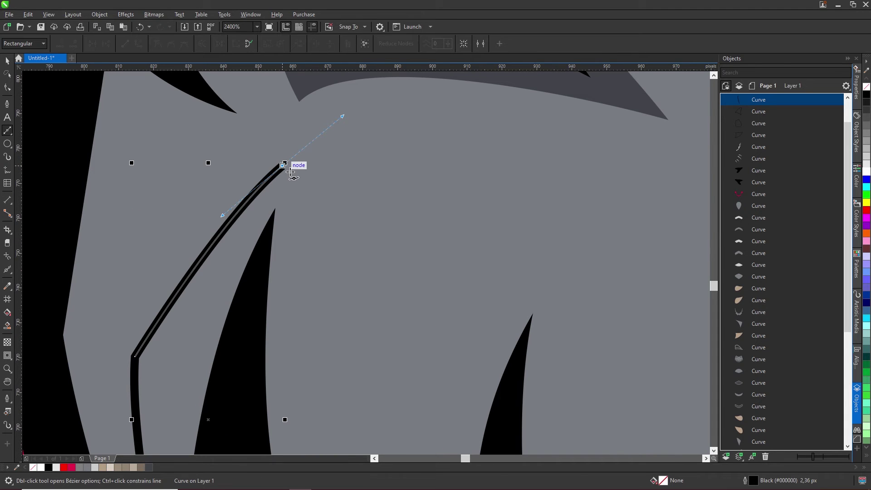
scroll(247, 172, "down", 4)
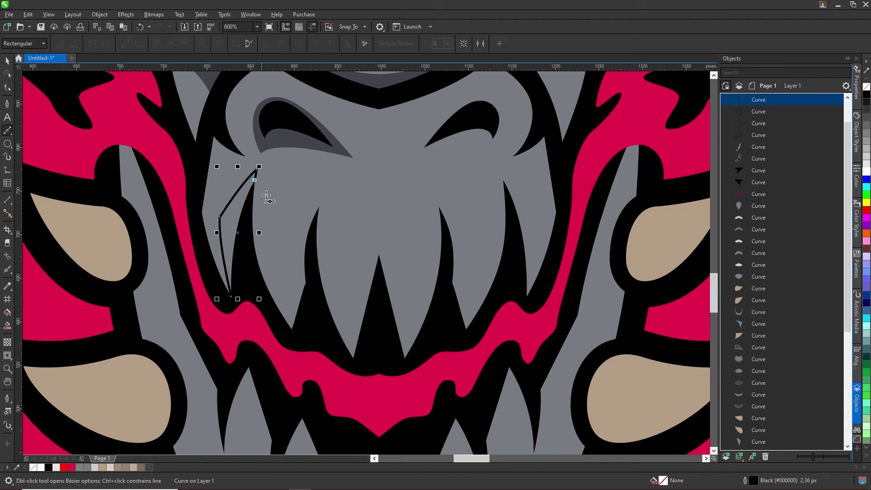
left_click(232, 298)
key("space")
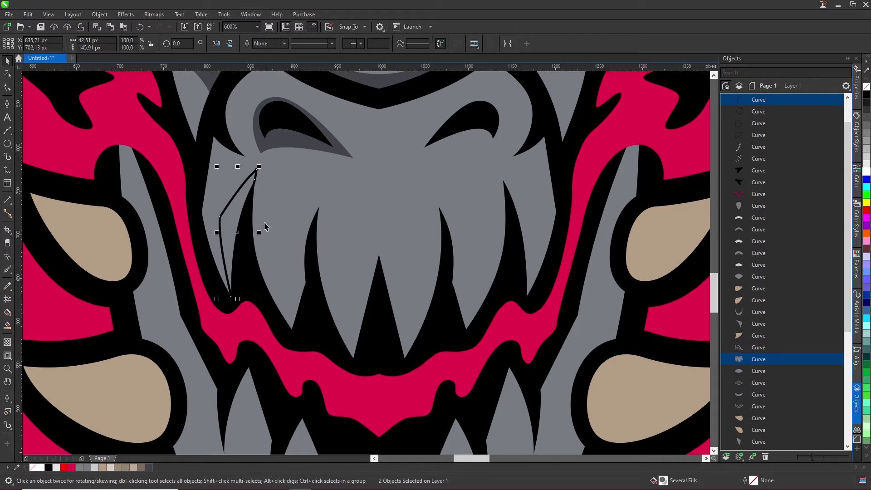
key("space")
Add a second dark-grey sliver on the fang, bending up toward the eye
left_click(291, 329)
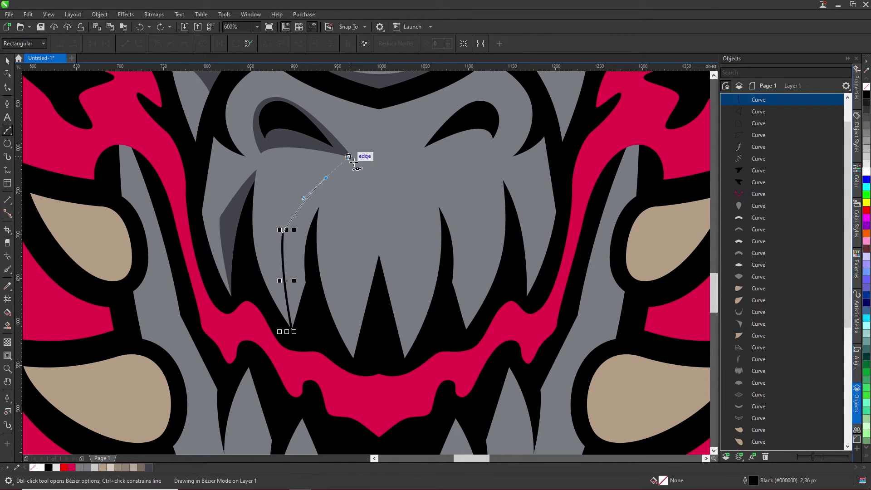
left_click_drag(326, 177, 351, 156)
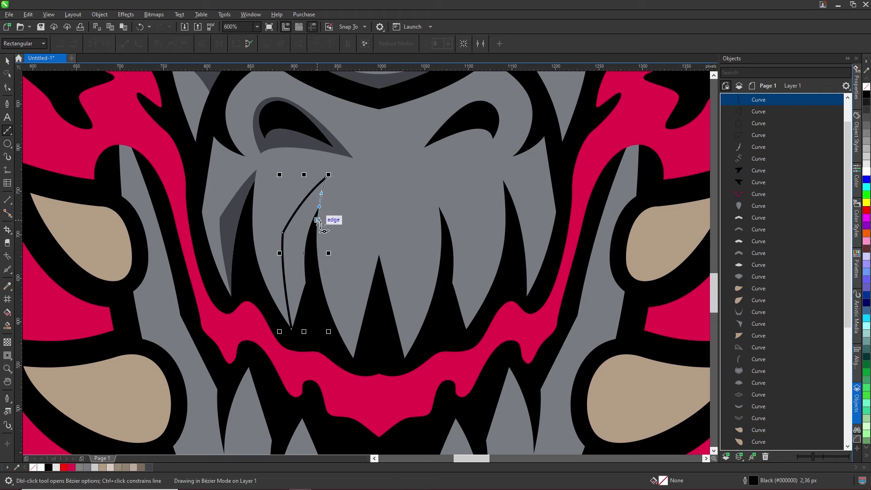
key("space")
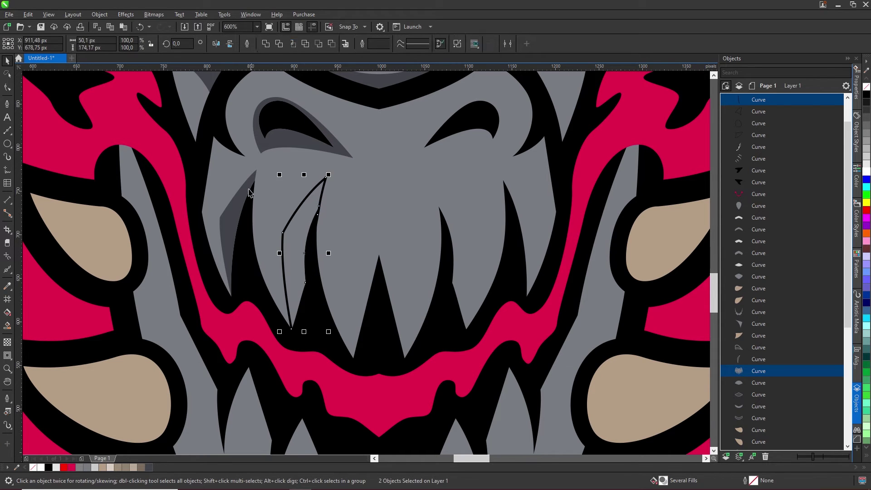
left_click(242, 204)
left_click(289, 219, "shift")
key("ctrl+l")
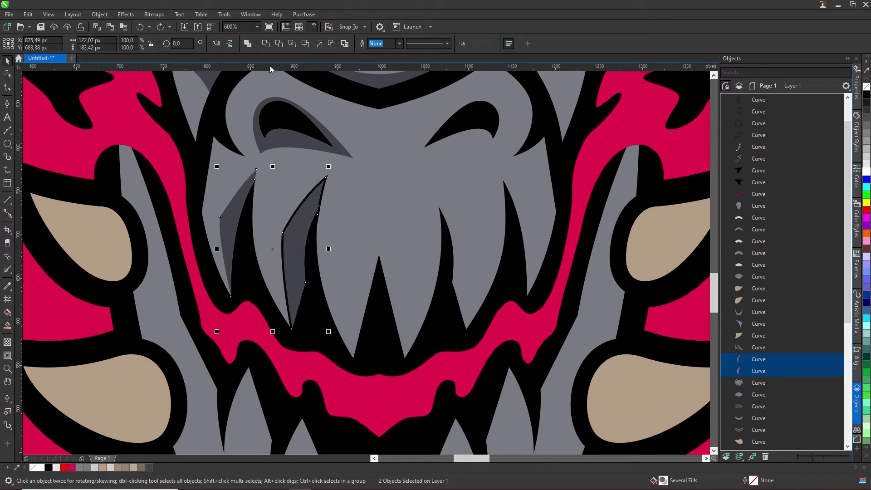
key("Escape")
Draw a tall loop from the central fang's tip up toward the brow
key("space")
left_click(361, 347)
left_click_drag(378, 198, 429, 128)
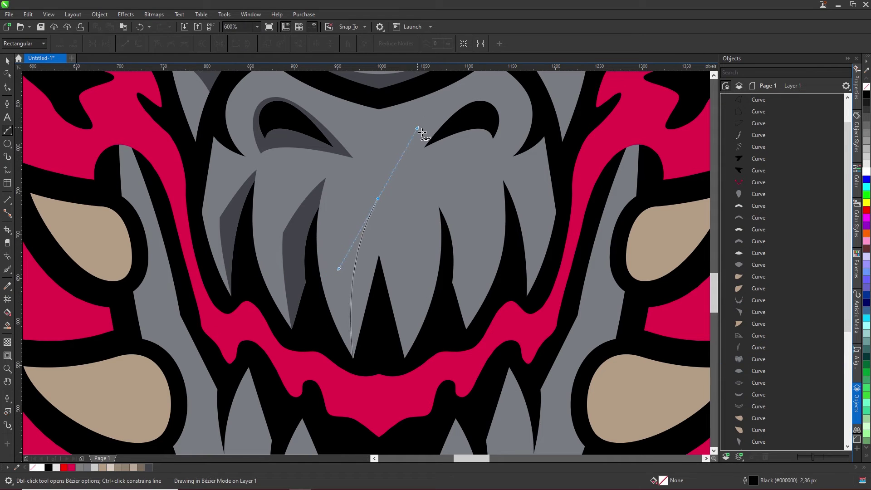
left_click_drag(353, 358, 365, 374)
key("space")
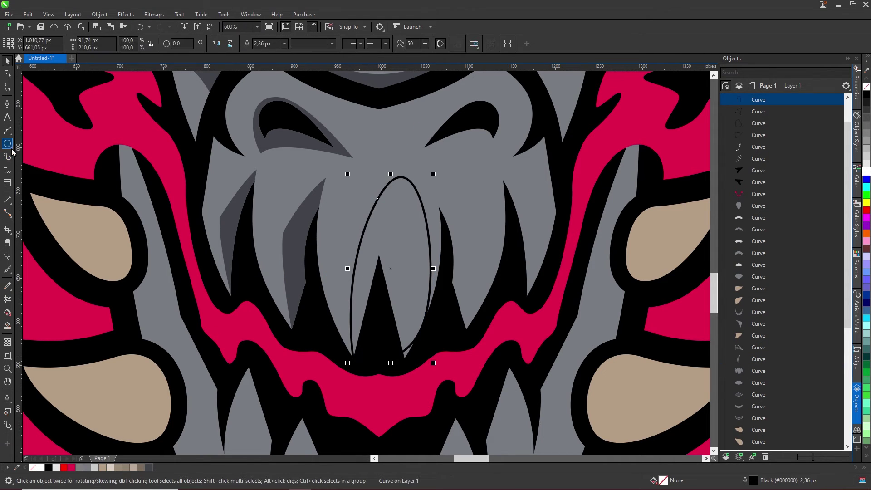
Trim the loop's right part away with a rectangle, leaving the central fang shading
left_click(12, 152)
left_click(32, 145)
left_click_drag(376, 249, 585, 455)
key("space")
left_click_drag(457, 327, 451, 239)
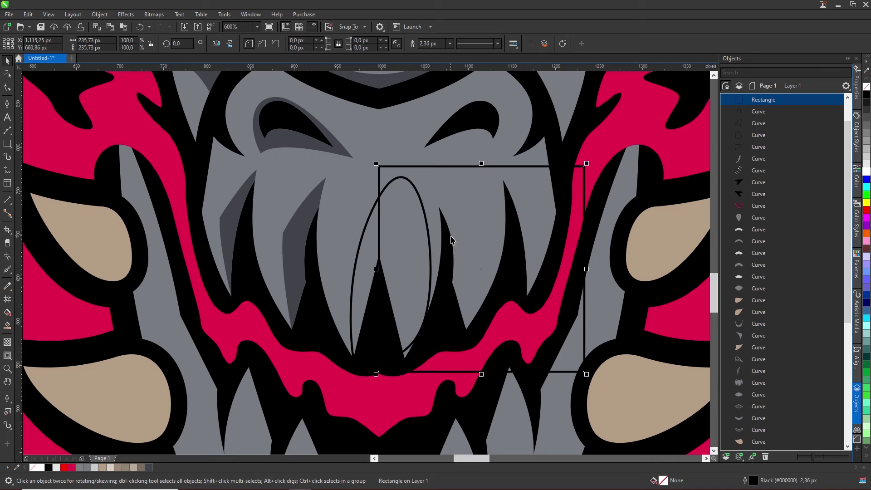
left_click(370, 266, "shift")
left_click(331, 43)
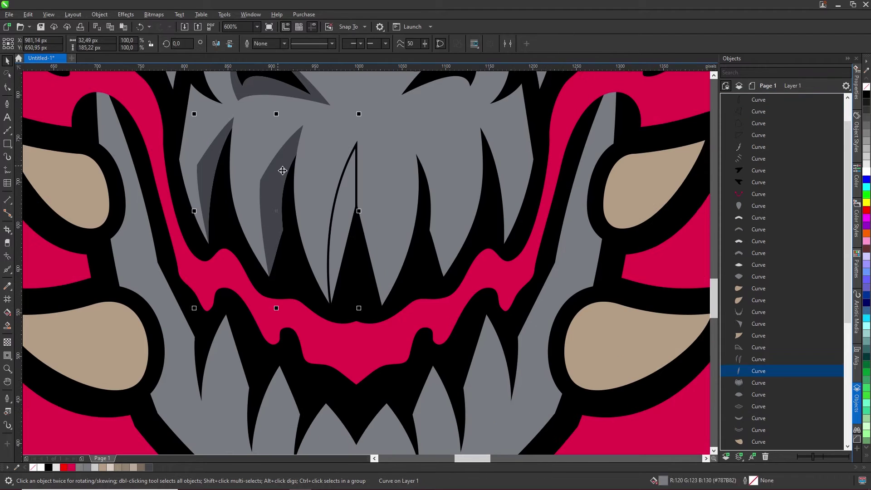
key("Escape")
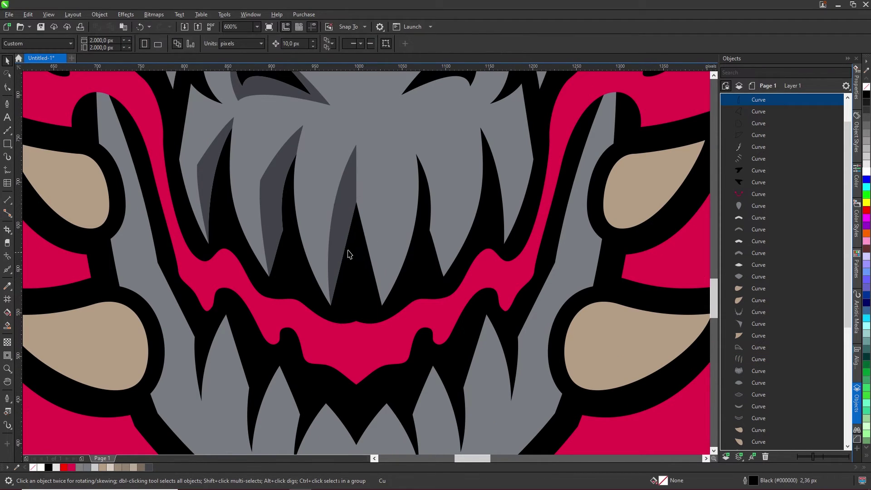
scroll(346, 252, "down", 5)
Draw a shading curve arcing over the left cheek flame and down past the mouth
key("F5")
scroll(307, 222, "up", 5)
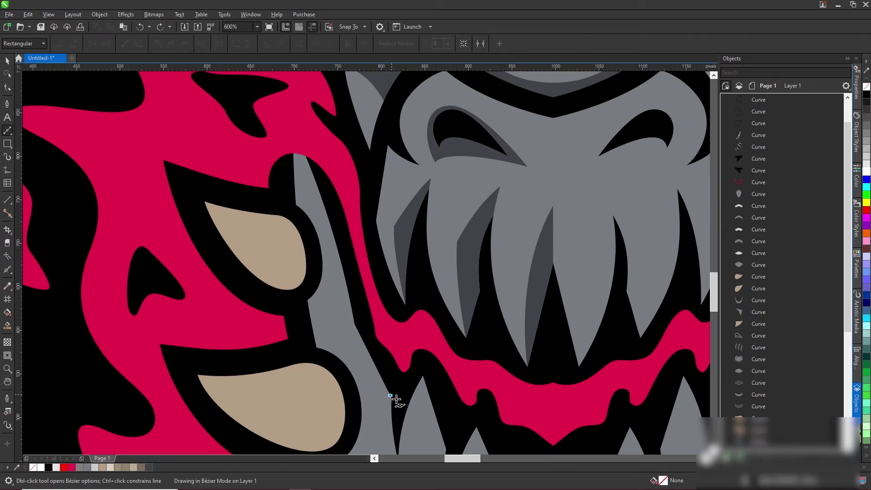
double_click(347, 319)
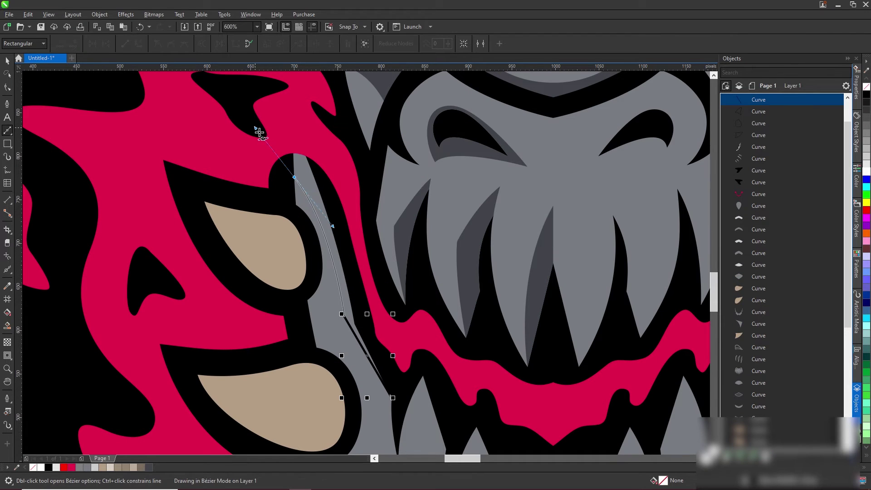
left_click_drag(286, 162, 259, 121)
left_click(320, 105)
left_click_drag(394, 180, 411, 275)
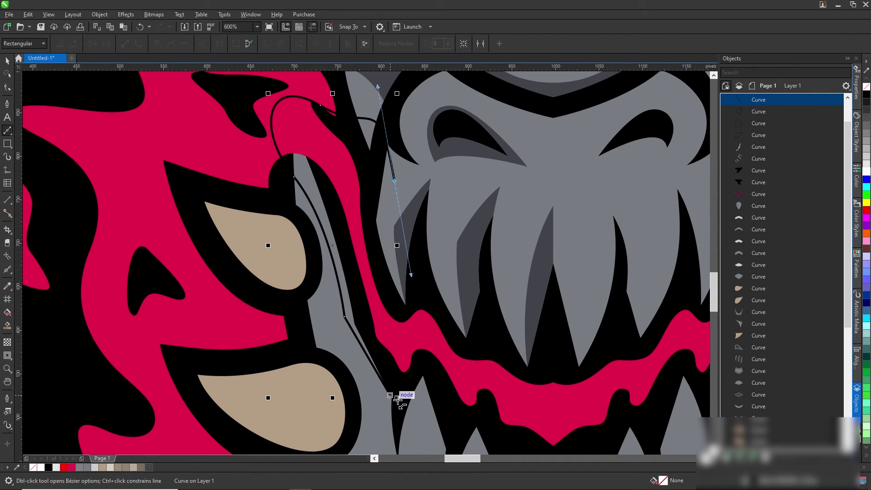
left_click(397, 399)
key("space")
scroll(252, 176, "down", 5)
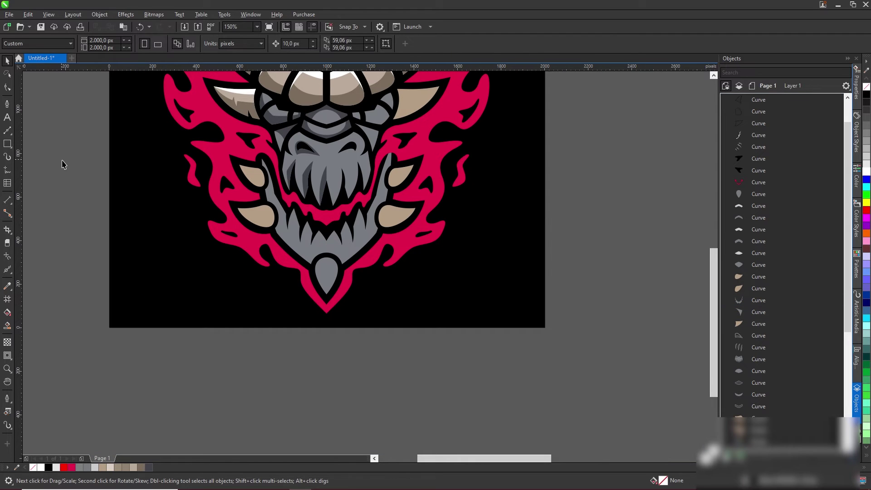
Trim the cheek curve with a rectangle over the face's right half, keeping the overlap
left_click(8, 143)
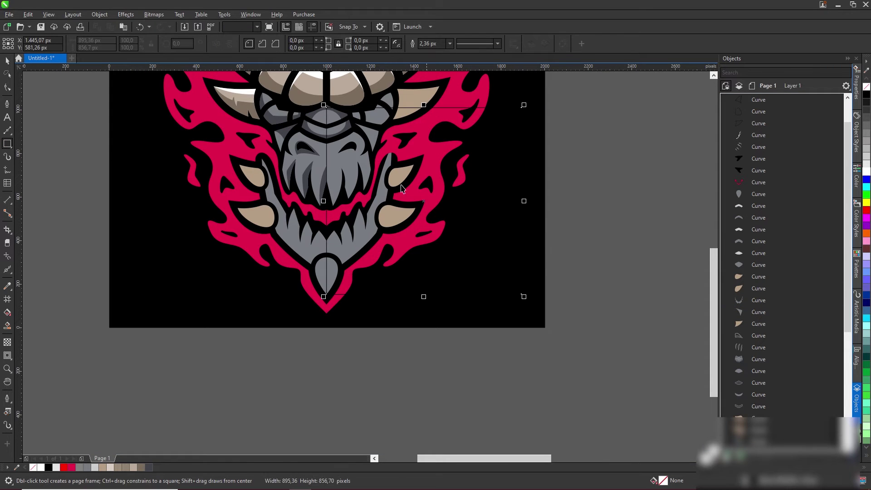
left_click_drag(333, 303, 522, 369)
key("space")
left_click(301, 246, "shift")
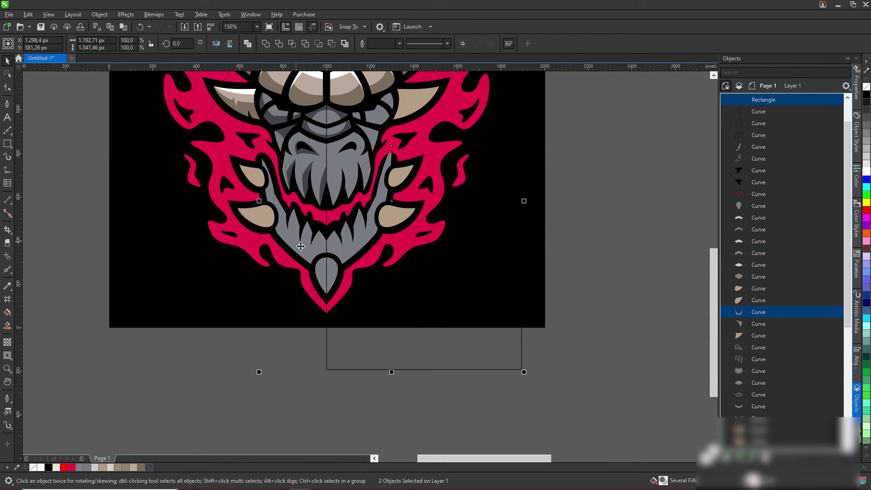
left_click(332, 44)
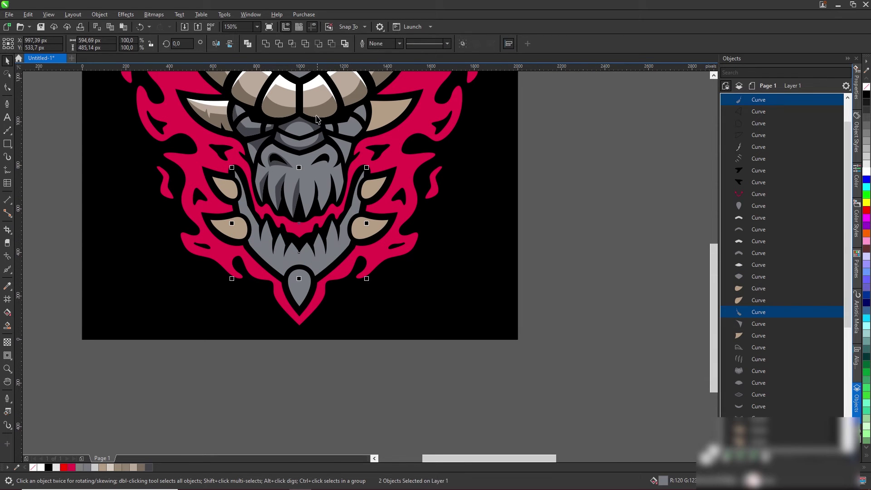
left_click(275, 45)
scroll(256, 189, "up", 2)
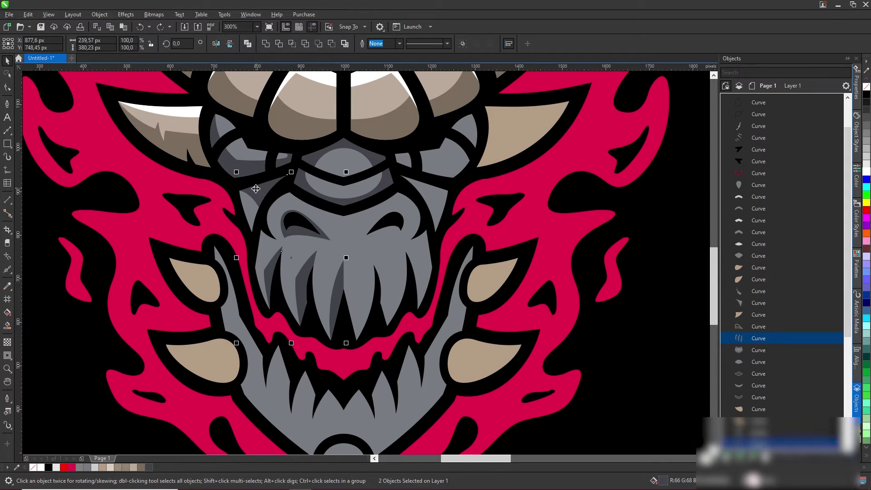
left_click(299, 234, "shift")
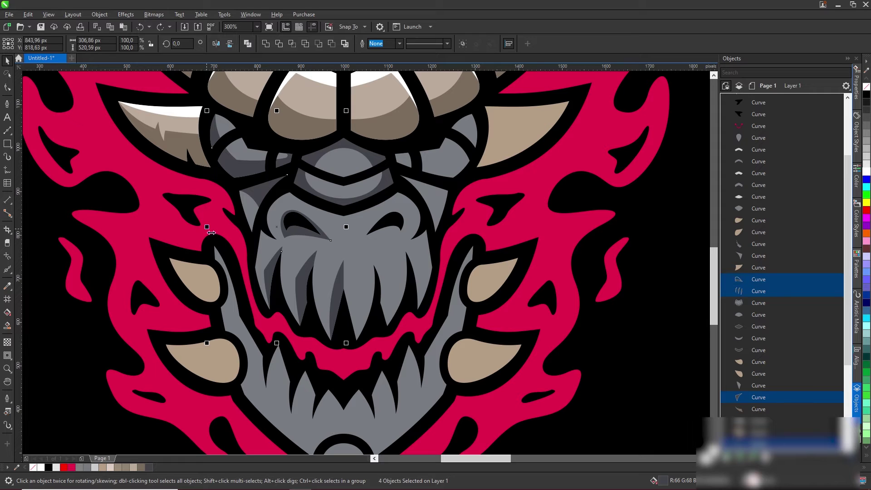
Mirror the shading pieces to the right and draw a curve along the left flame edge
left_click_drag(211, 232, 434, 271)
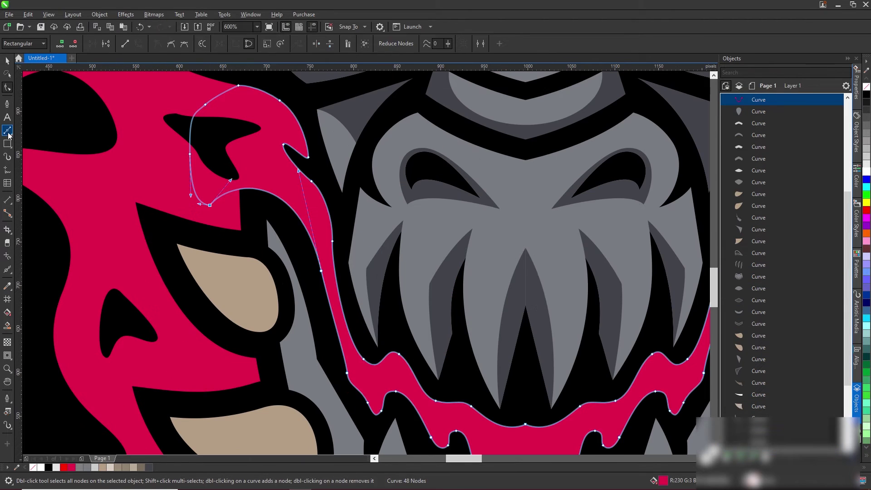
left_click_drag(239, 206, 258, 189)
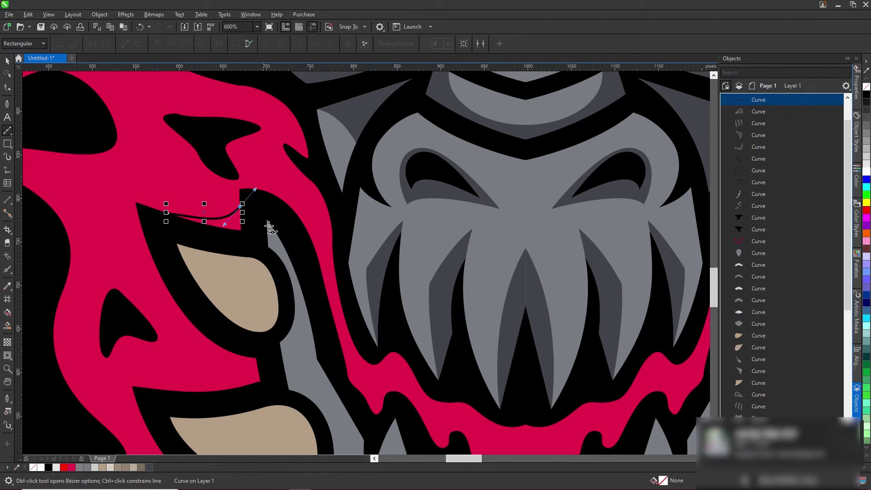
left_click_drag(238, 254, 271, 257)
left_click_drag(173, 221, 175, 248)
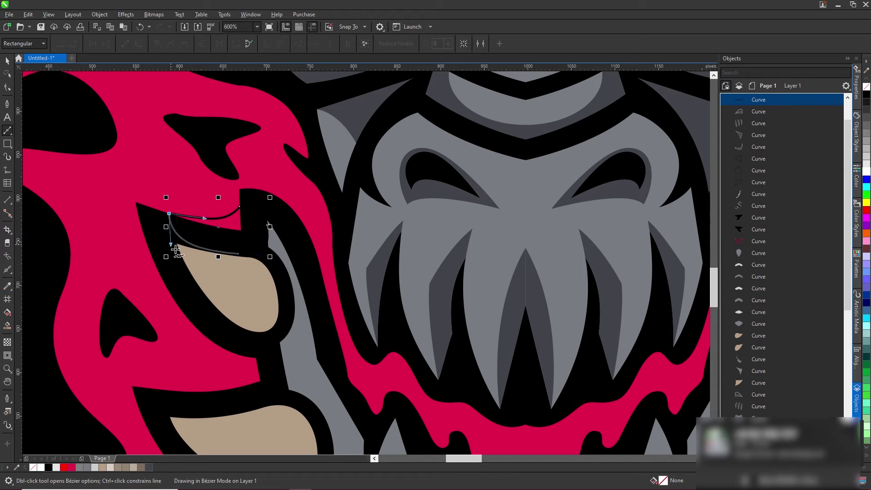
key("space")
Weld the new curve into the flame and smooth the flame's corner node
left_click(205, 190, "shift")
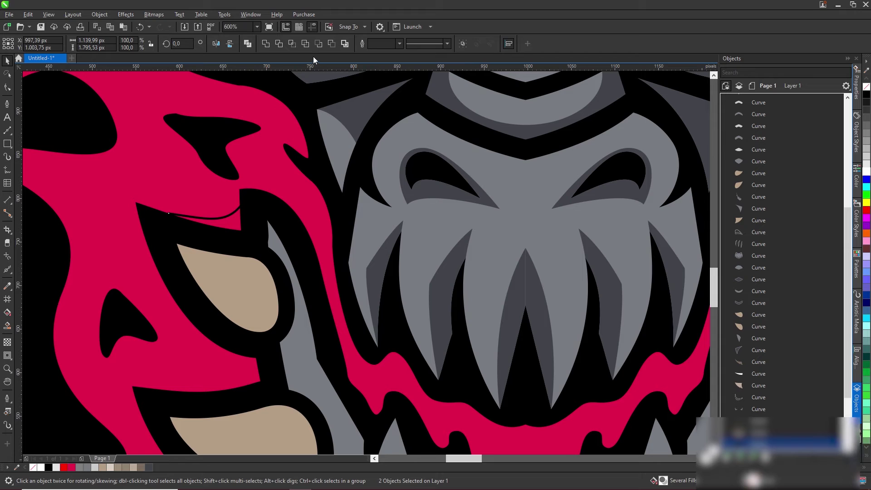
left_click(266, 44)
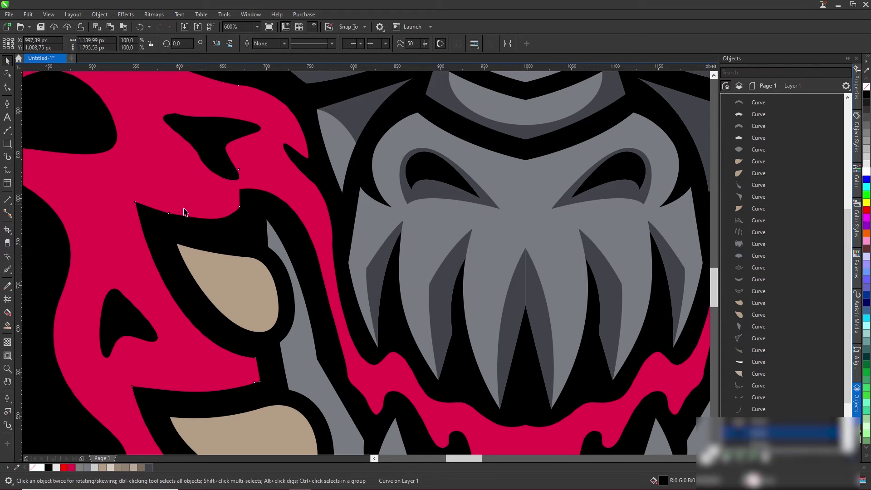
key("F10")
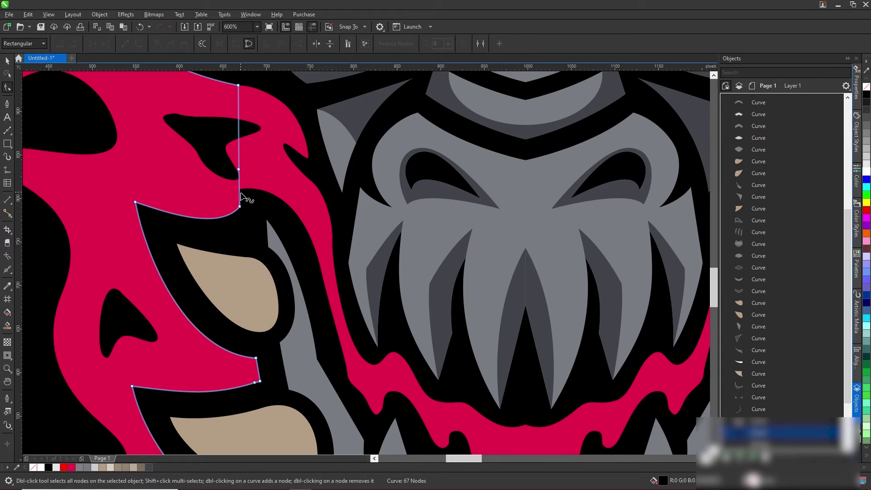
left_click_drag(239, 206, 239, 188)
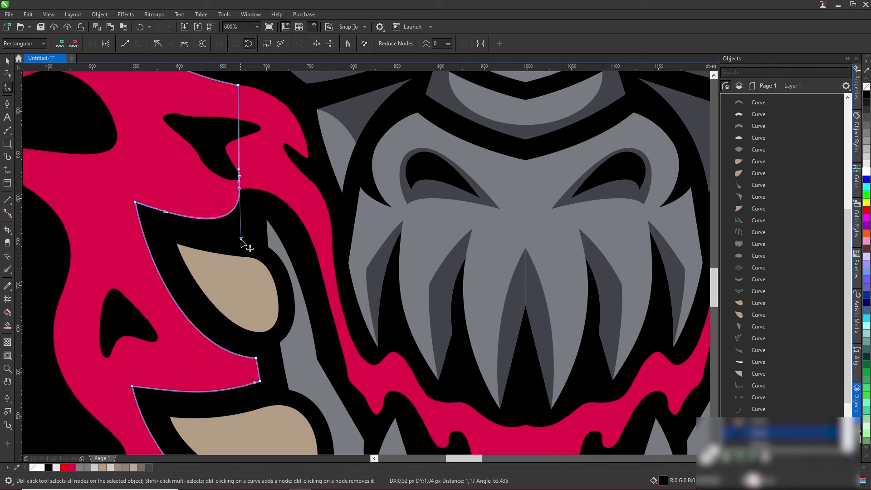
scroll(239, 219, "down", 5)
key("space")
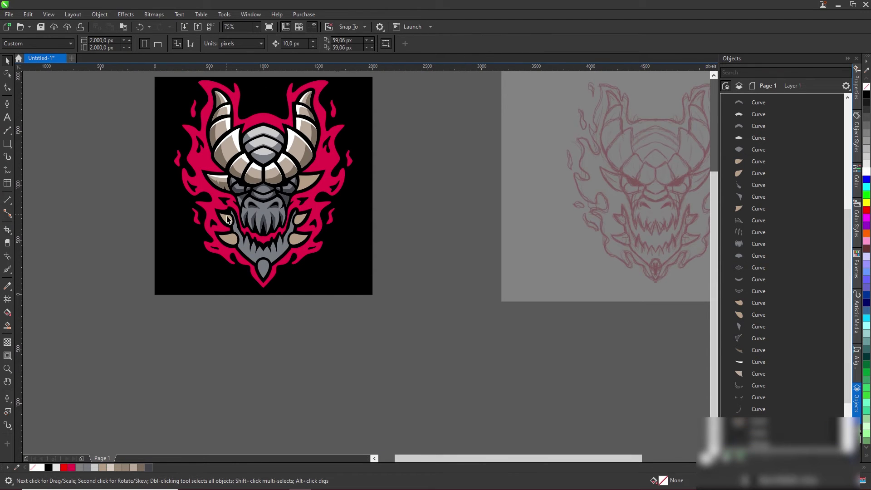
key("F6")
Trim the artwork with a rectangle over the right half and delete the right-side pieces
left_click_drag(316, 304, 528, 97)
key("space")
scroll(304, 278, "up", 2)
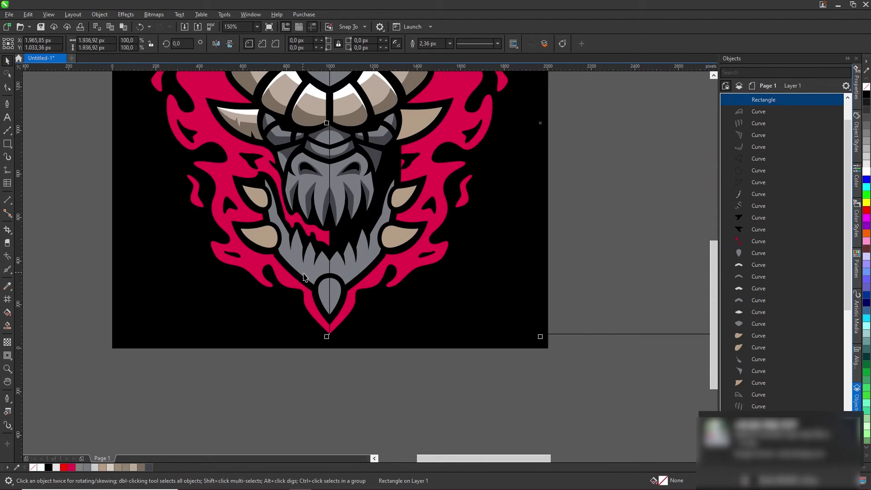
left_click(303, 278, "shift")
left_click(330, 44)
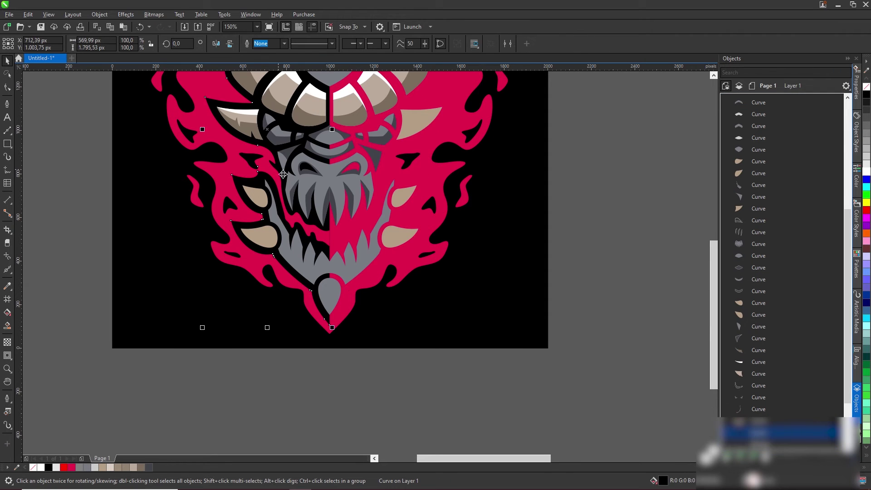
left_click(309, 231, "shift")
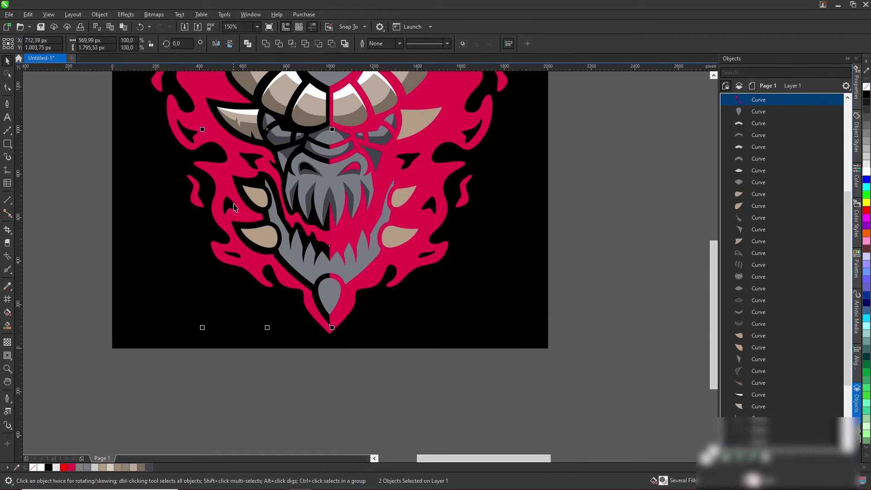
key("Delete")
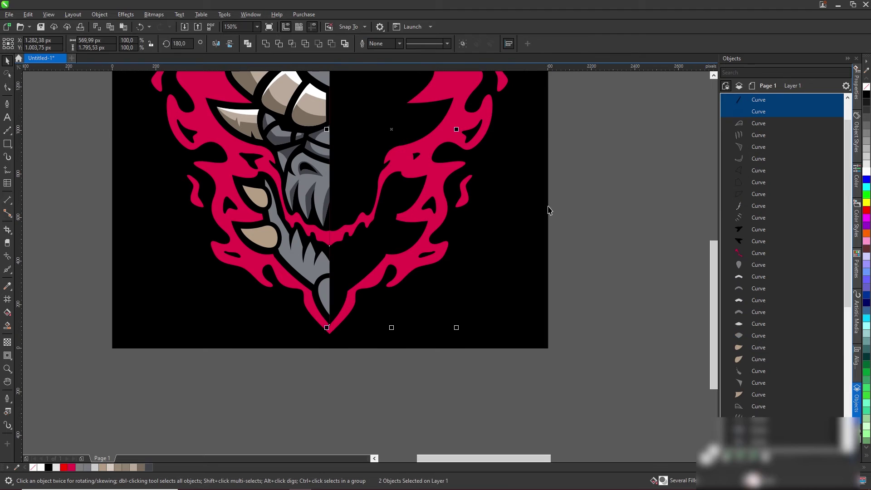
Weld the left and right red flames into one shape
left_click(372, 254)
scroll(290, 225, "down", 2)
scroll(290, 218, "up", 2)
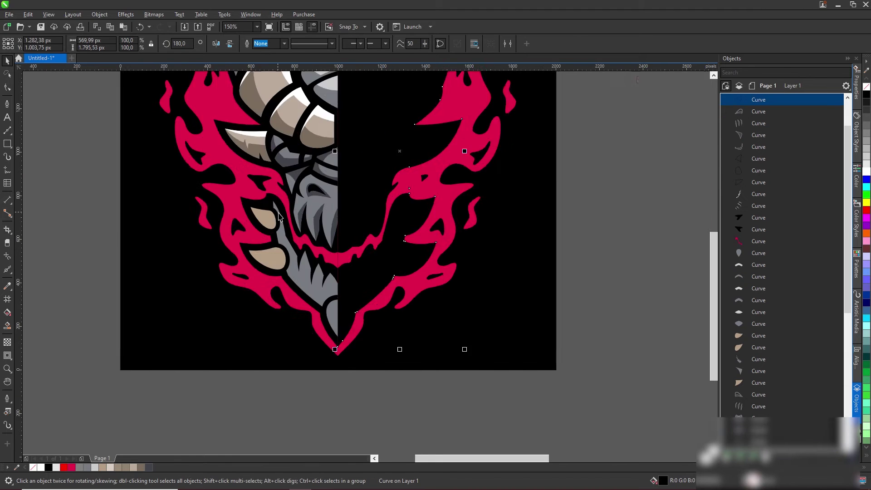
scroll(272, 204, "up", 2)
left_click(272, 178, "shift")
left_click(265, 43)
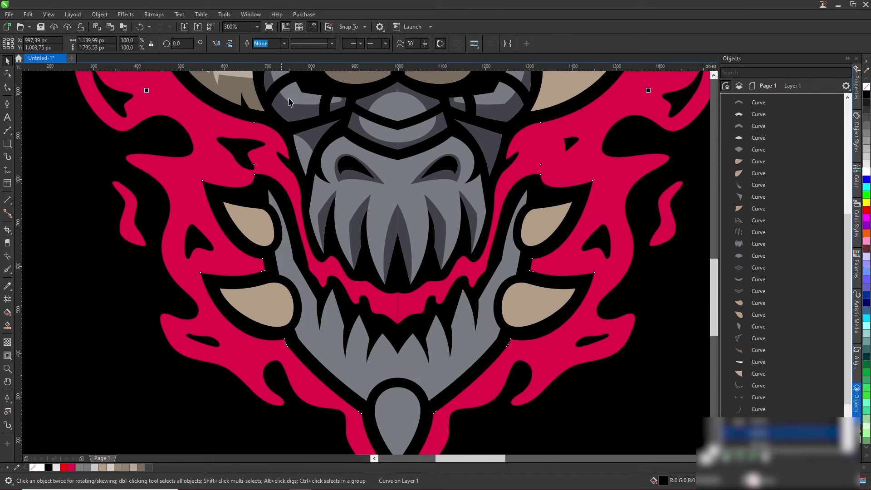
scroll(409, 226, "down", 3)
scroll(536, 181, "up", 2)
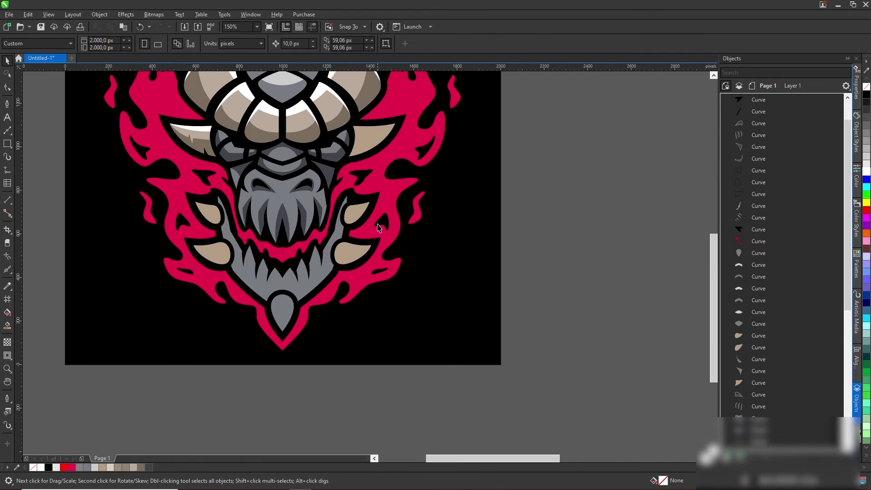
scroll(428, 218, "down", 2)
Place a mirrored copy of the left horn highlight on the right horn
scroll(211, 209, "up", 4)
left_click(199, 170)
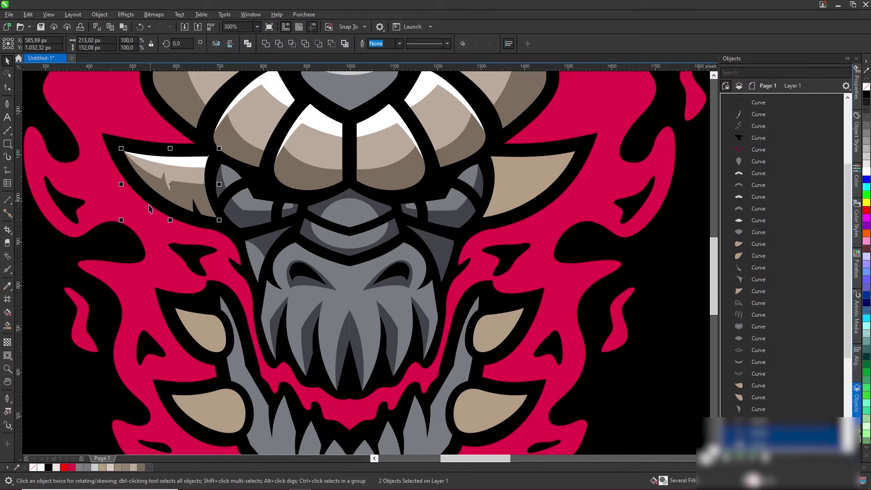
mouse_move(121, 184)
left_mouse_down()
mouse_move(306, 152)
mouse_move(572, 151)
left_mouse_up()
scroll(572, 151, "up", 2)
Draw a closed Bézier shading shape beside the lower teeth on the left side
key("F5")
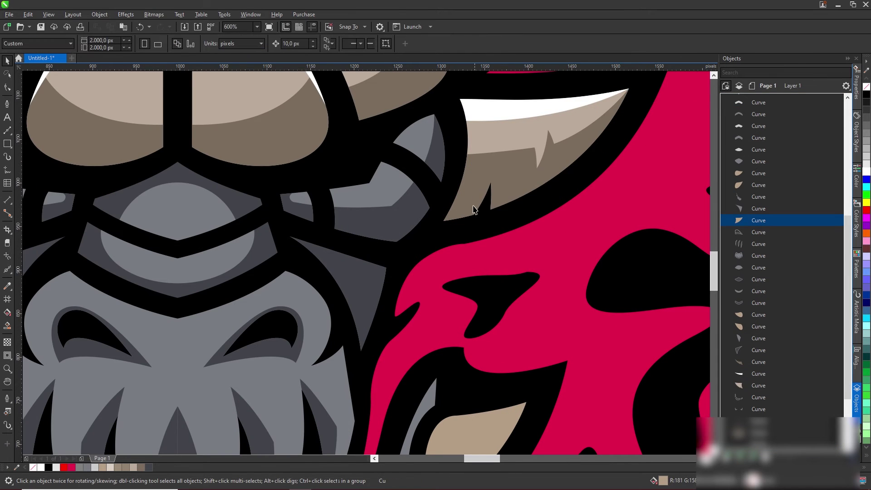
scroll(239, 136, "down", 4)
left_click(232, 126)
left_click(256, 231)
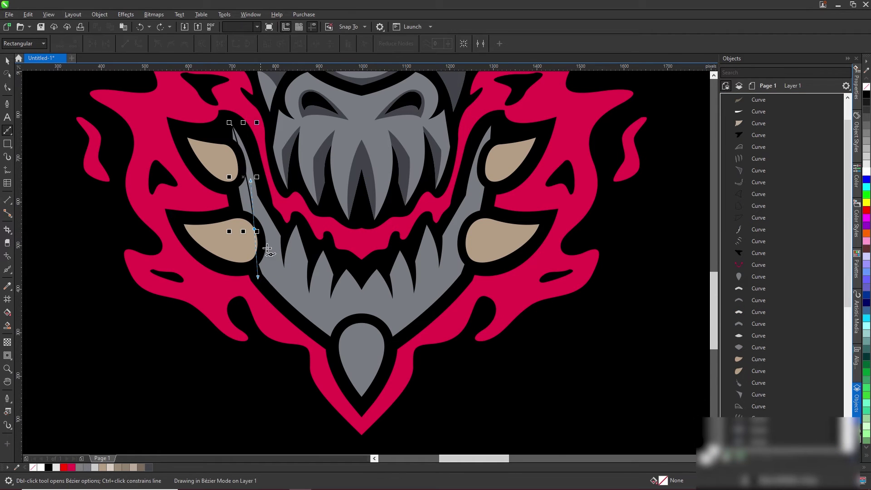
left_click_drag(265, 240, 270, 249)
scroll(271, 249, "up", 2)
left_click(275, 289)
left_click(294, 223)
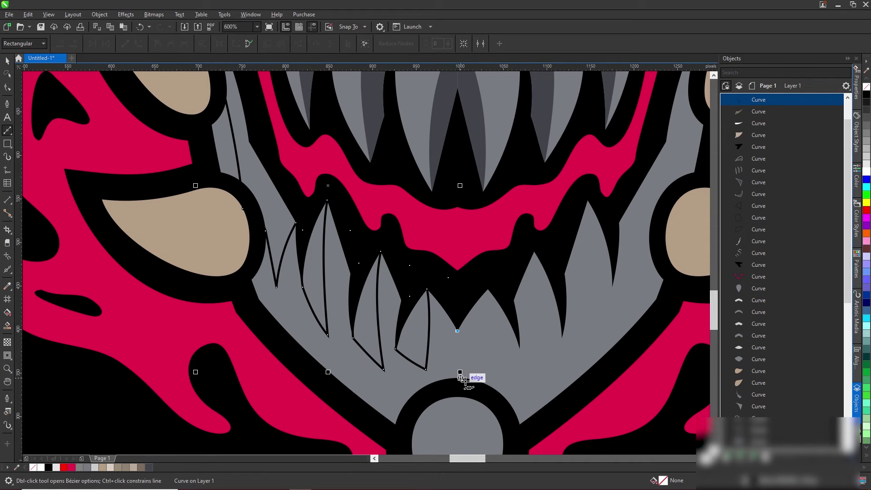
scroll(466, 379, "down", 2)
left_click(429, 388)
left_click_drag(274, 260, 272, 207)
left_click(309, 157)
key("space")
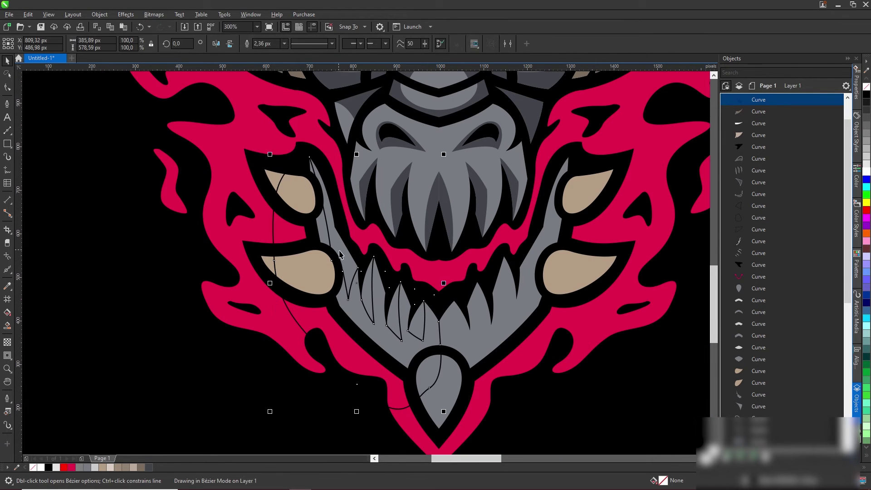
Select the new shading curve and then the mouth shading curve
left_click(355, 133, "shift")
left_click(316, 111, "shift")
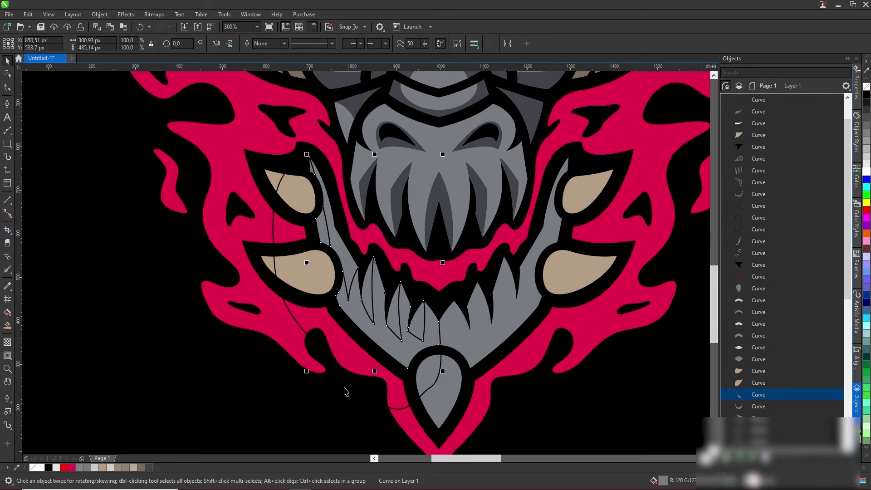
key("Escape")
left_click(385, 386)
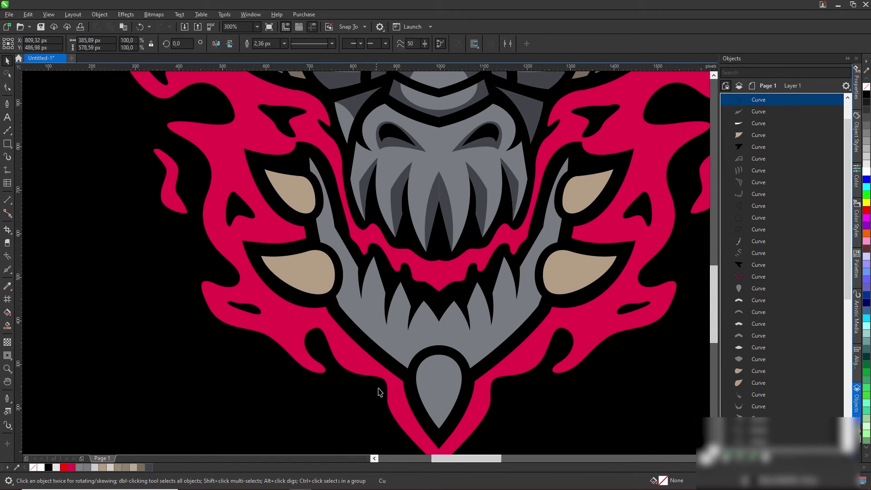
scroll(405, 250, "up", 2)
left_click(373, 224)
scroll(290, 351, "down", 3)
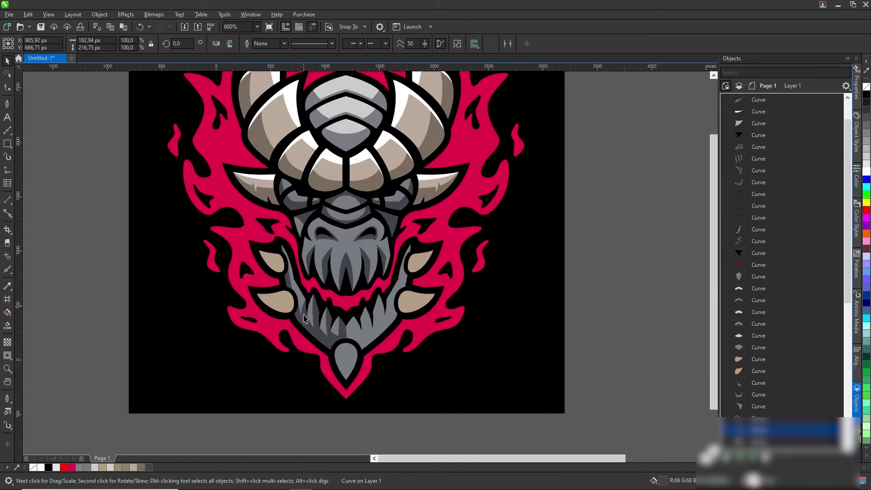
scroll(295, 344, "down", 2)
scroll(309, 327, "up", 4)
Copy the dark-grey shading shape and mirror the duplicate to the right side of the mouth
left_click(307, 331)
key("ctrl+c")
key("ctrl+v")
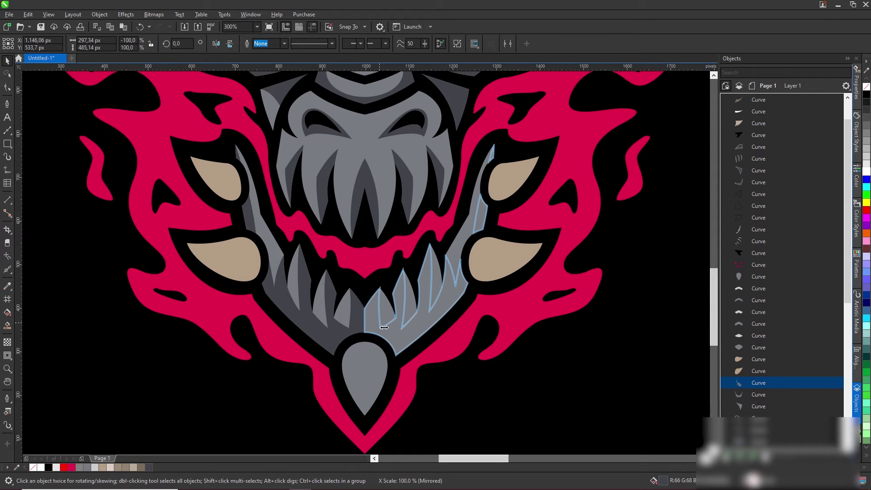
left_click(333, 209, "shift")
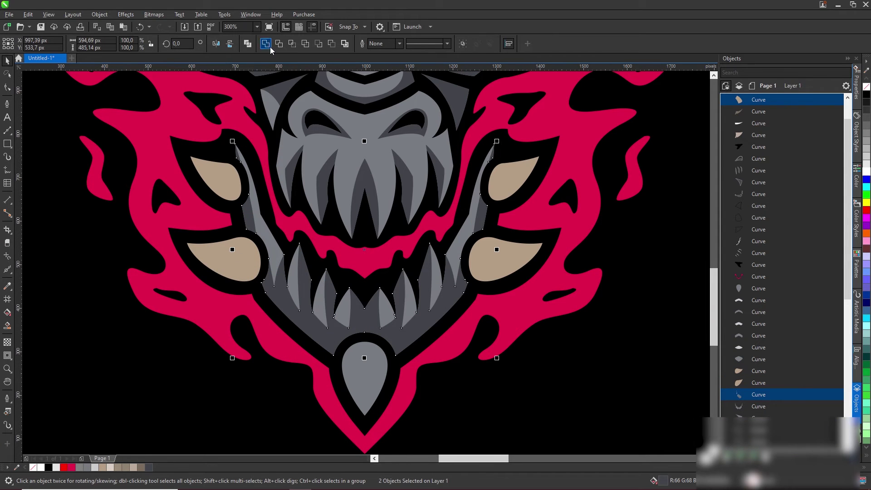
key("F5")
scroll(249, 204, "up", 2)
Draw a closed curve over the left eye and intersect it to reshape the eye
scroll(197, 177, "up", 2)
left_click_drag(333, 293, 403, 301)
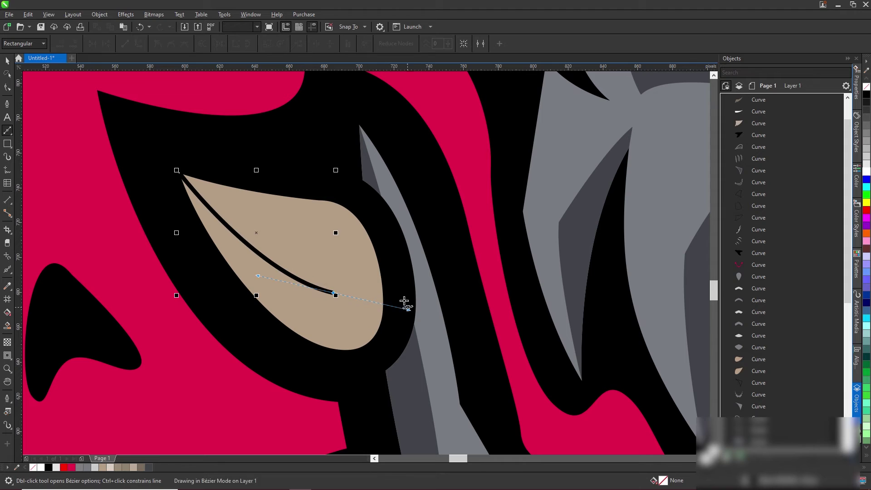
left_click_drag(375, 255, 383, 218)
left_click_drag(276, 377, 192, 313)
left_click(193, 175)
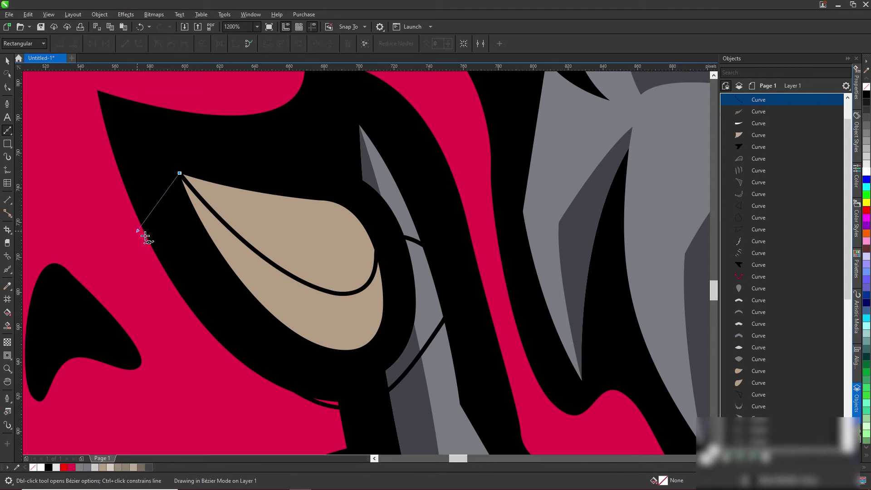
key("space")
left_click(293, 46)
key("Escape")
Draw a highlight curve along the horn's top edge and fill it white
scroll(239, 252, "down", 4)
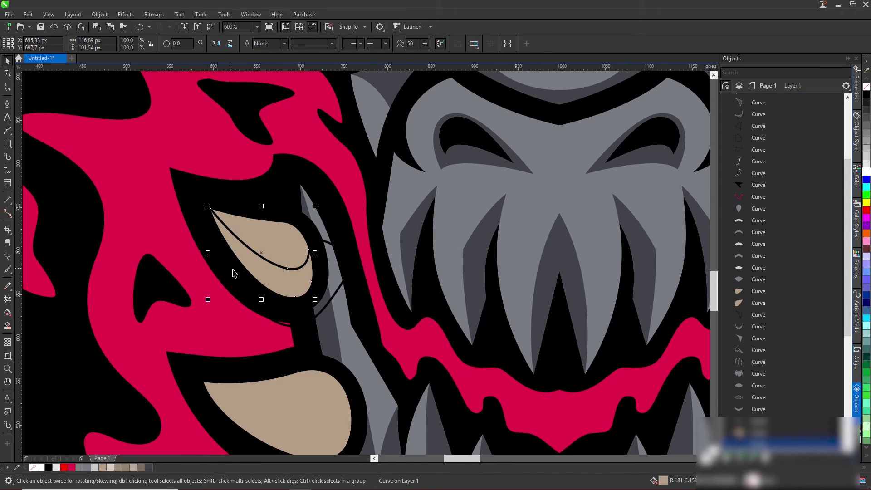
left_click(243, 123)
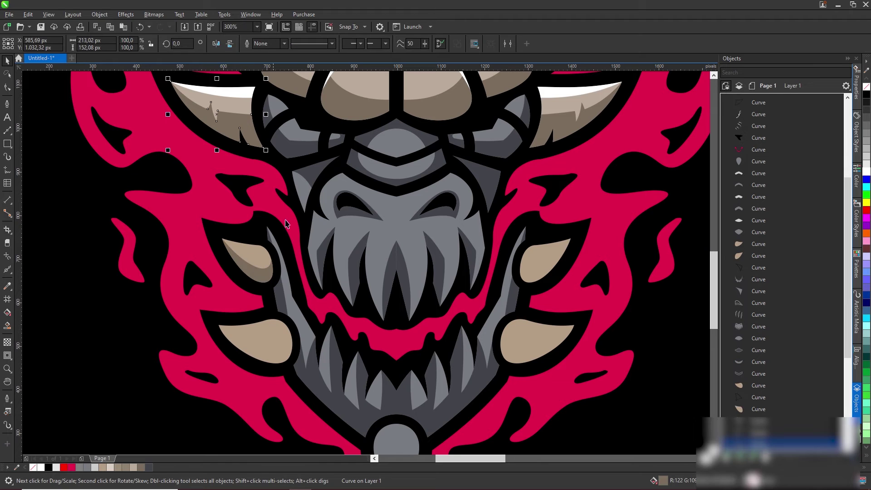
key("space")
scroll(259, 253, "up", 4)
left_click(132, 148)
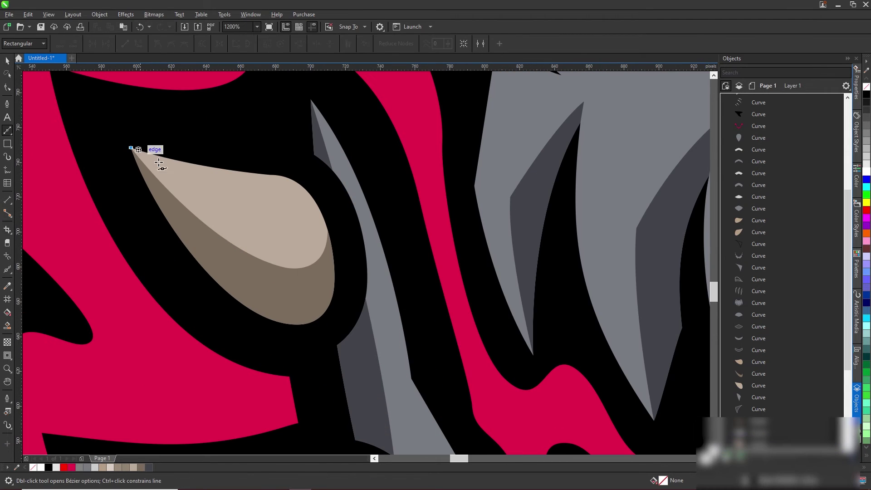
left_click_drag(302, 203, 423, 218)
key("space")
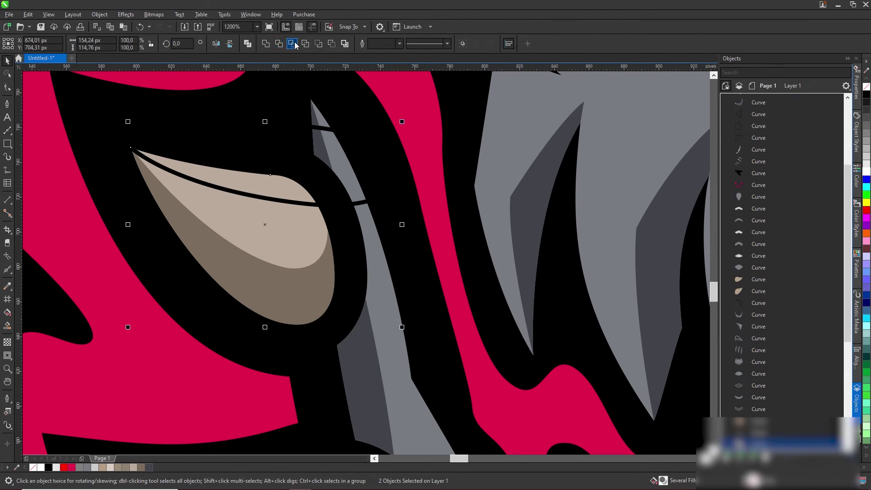
left_click(866, 172)
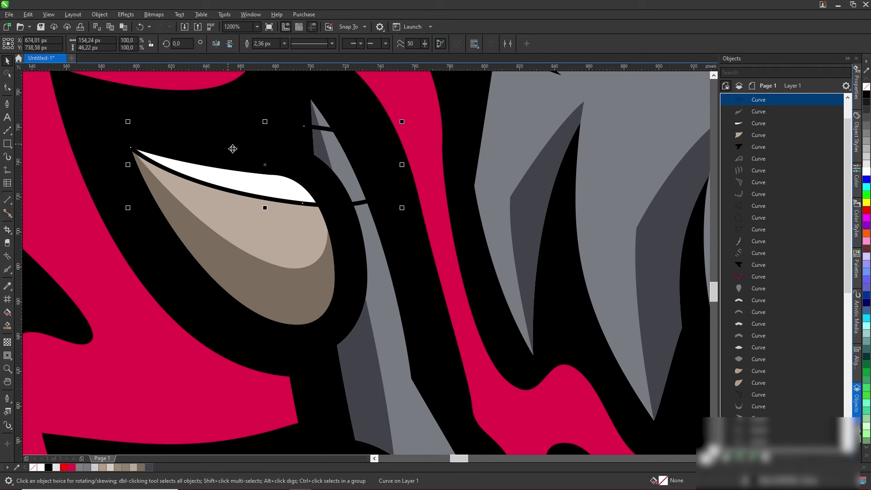
Draw a shape over the cheek spike and intersect it to cut the shading to the spike
key("space")
scroll(136, 223, "down", 2)
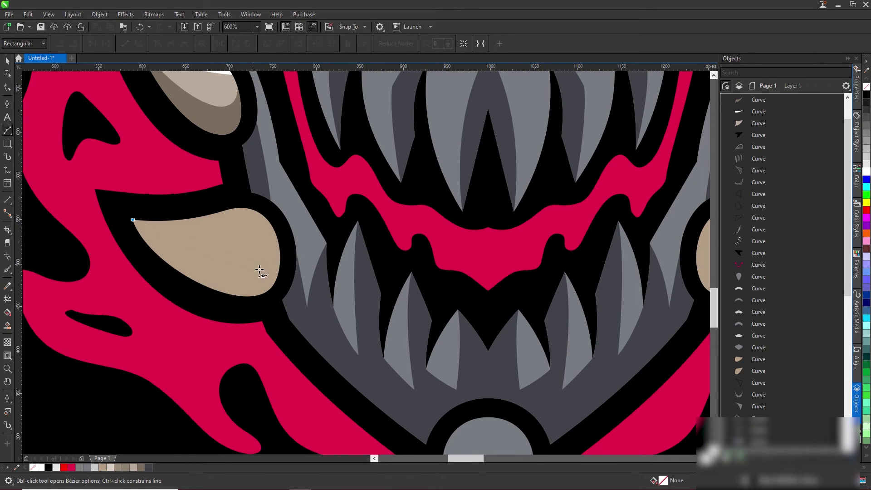
left_click_drag(256, 266, 284, 232)
left_click(129, 220)
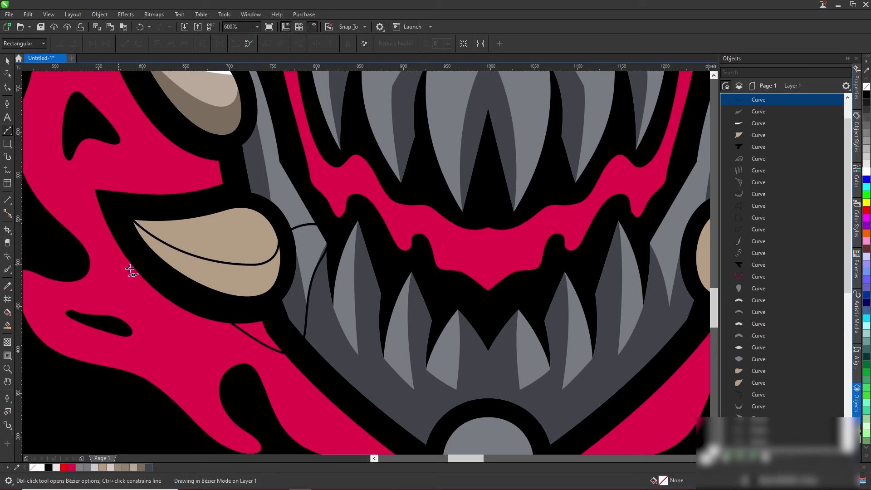
left_click(130, 217)
left_click_drag(297, 214, 386, 185)
left_click(132, 220)
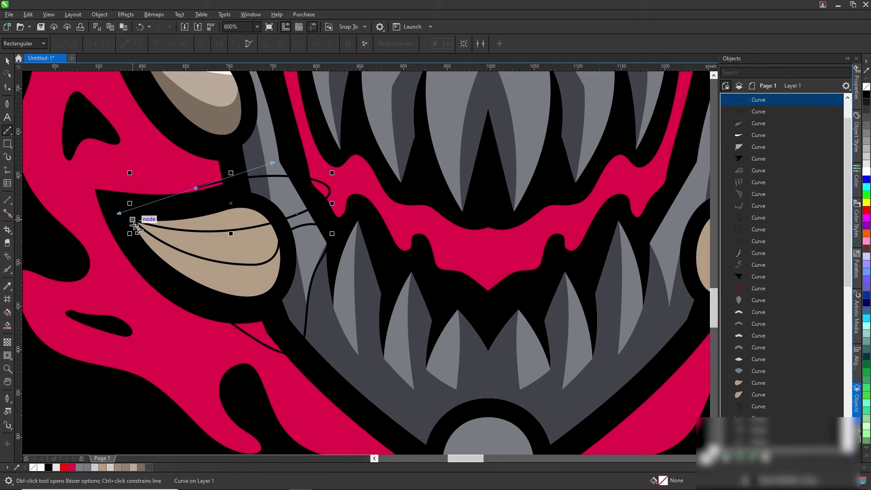
key("space")
left_click(291, 44)
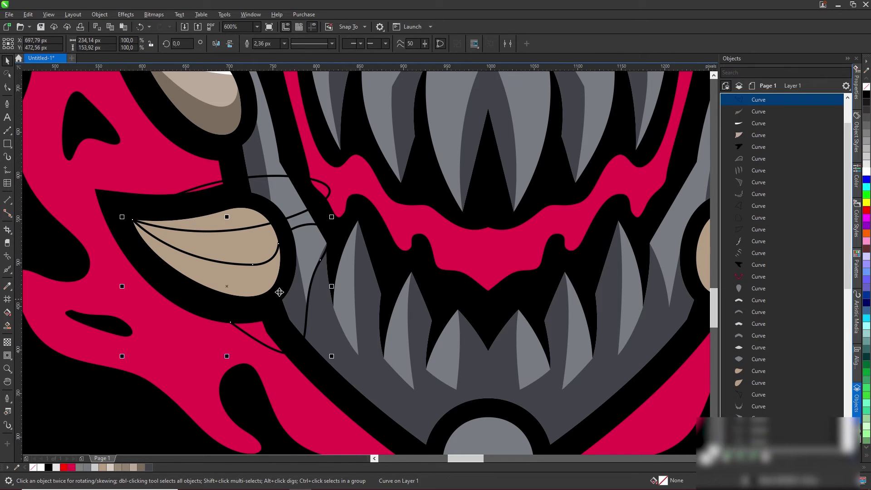
key("Delete")
Colour the thin highlight curve along the spike's top edge white
left_click(227, 136)
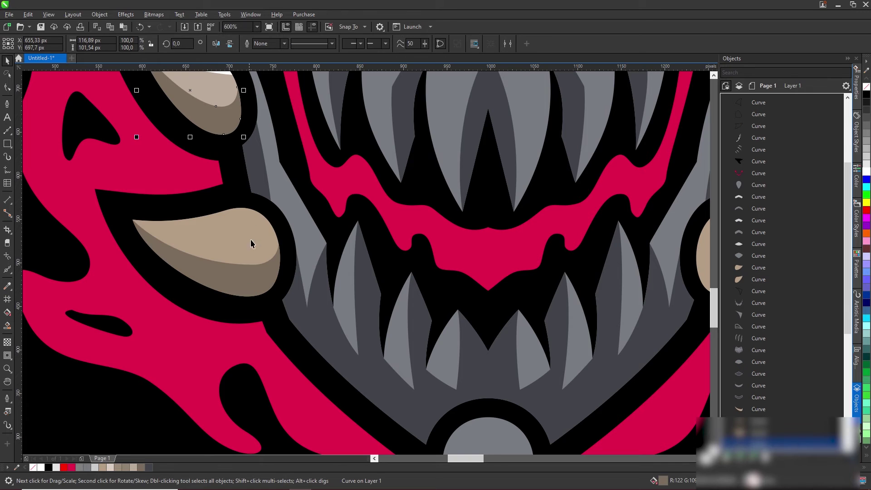
left_click(232, 229)
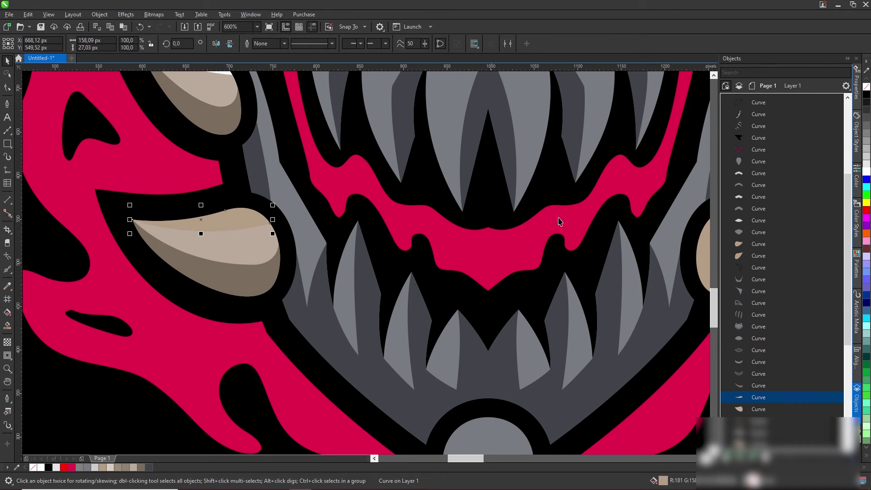
left_click(866, 173)
scroll(210, 169, "down", 2)
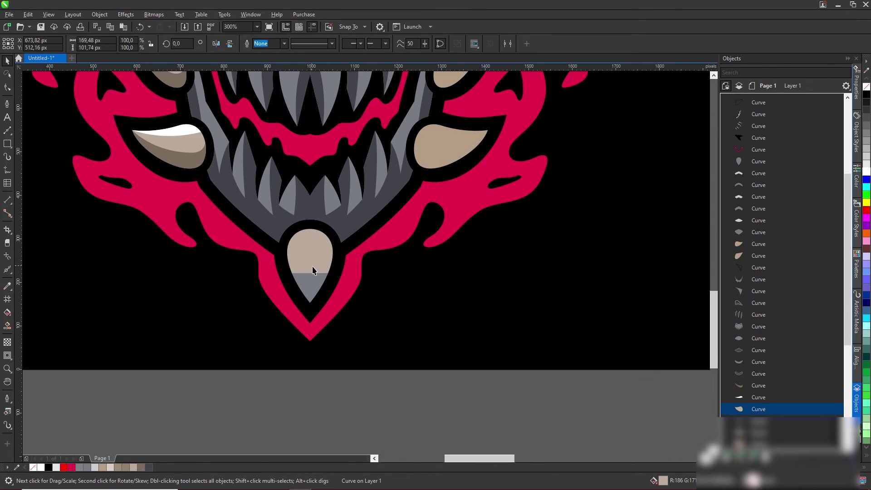
Draw the angled left eye shape below the brow and fill it crimson
scroll(250, 220, "up", 2)
scroll(250, 220, "up", 1)
scroll(227, 211, "up", 1)
key("F5")
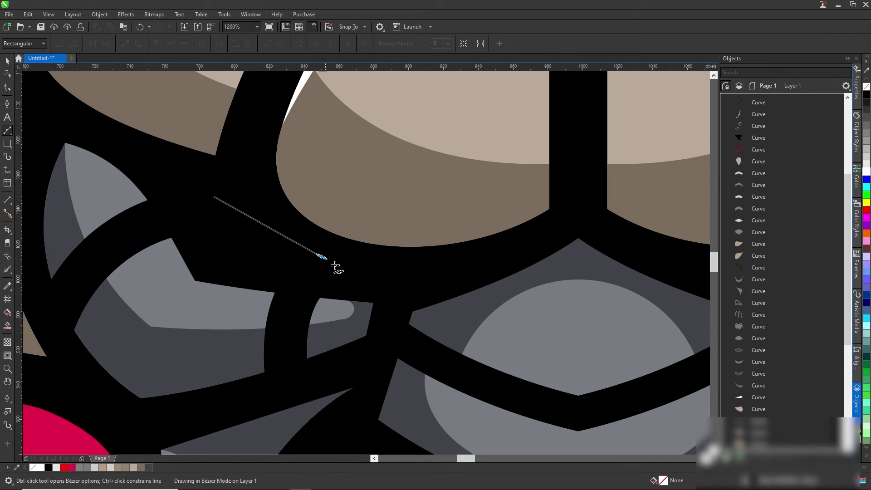
left_click_drag(321, 257, 372, 275)
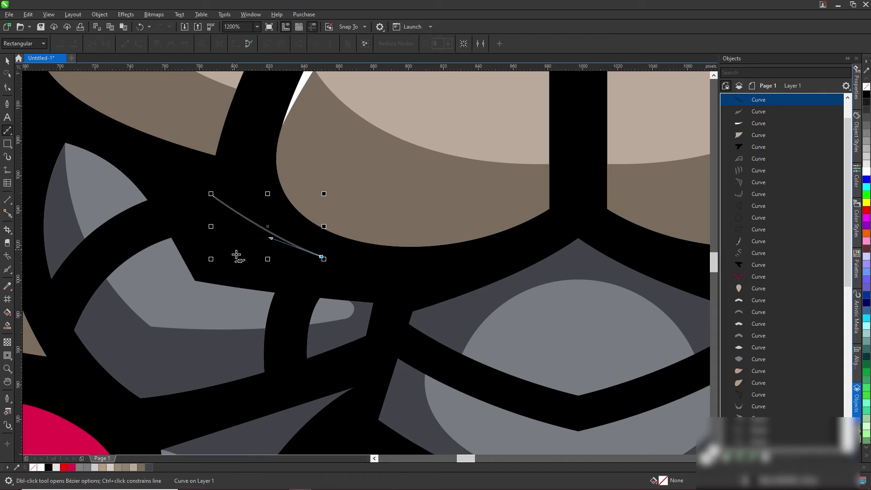
left_click_drag(230, 249, 199, 236)
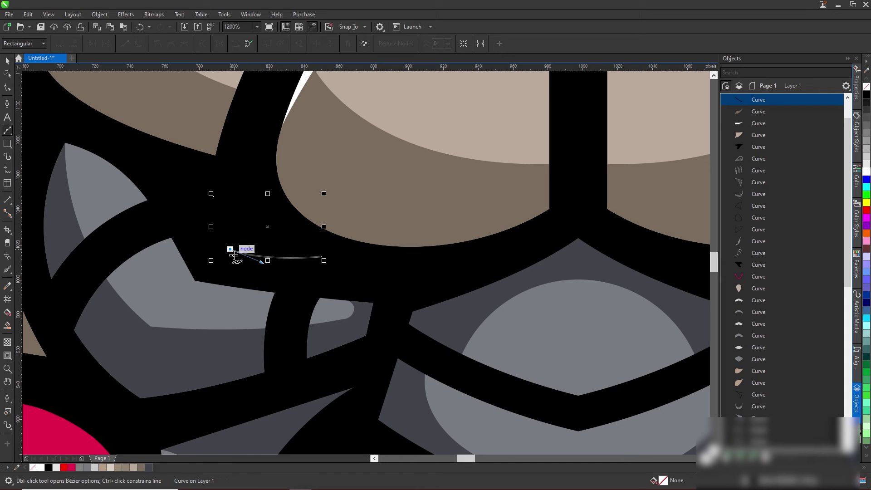
key("space")
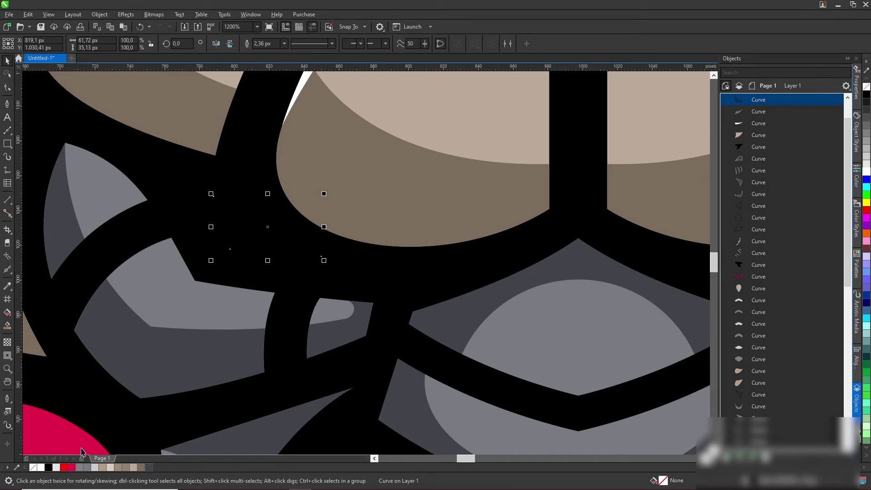
left_click(71, 469)
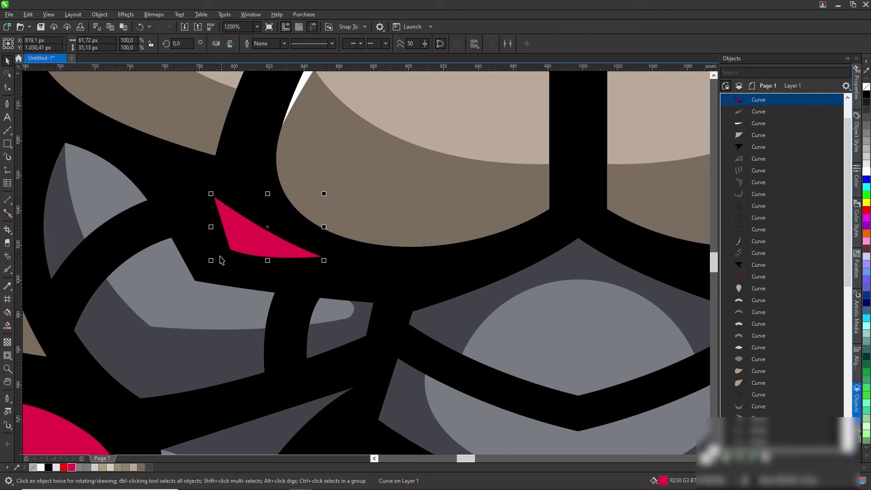
Round the eye's lower-left corner into a smooth curve
scroll(251, 243, "up", 1)
key("F10")
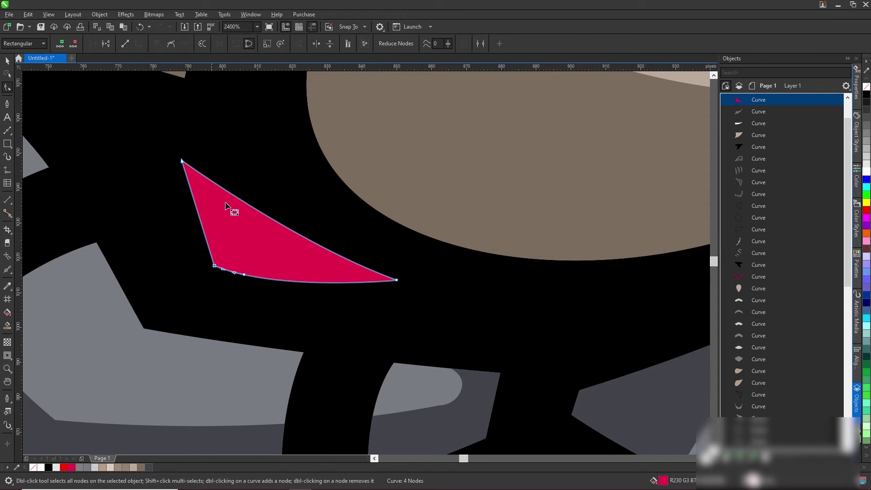
left_click_drag(233, 208, 190, 211)
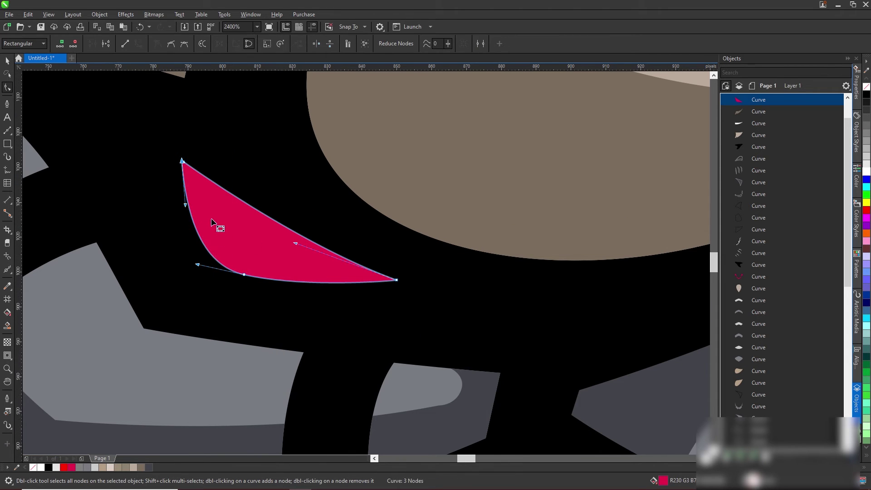
scroll(213, 222, "down", 2)
key("space")
Mirror a duplicate of the crimson eye onto the right side of the face
scroll(222, 228, "up", 1)
left_click(220, 230)
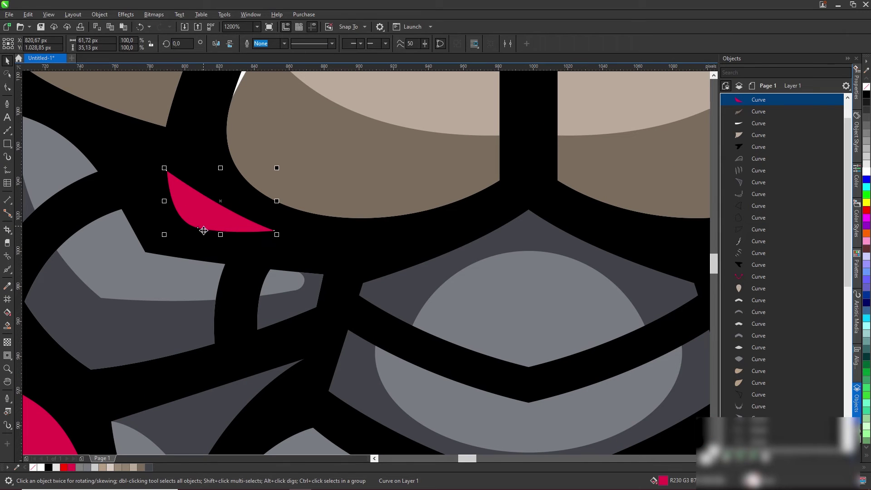
left_click_drag(163, 203, 379, 203)
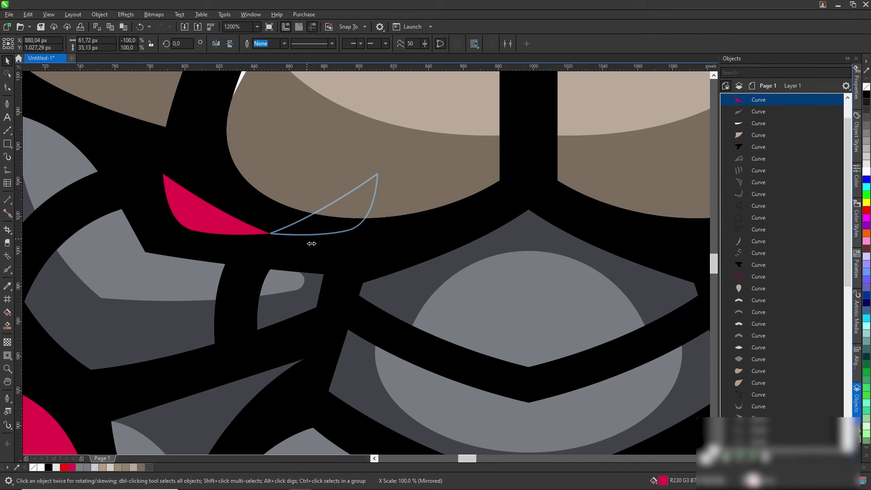
right_click(291, 231)
scroll(291, 233, "down", 1)
Draw a curve along the underside of the brow plate
scroll(308, 233, "down", 5)
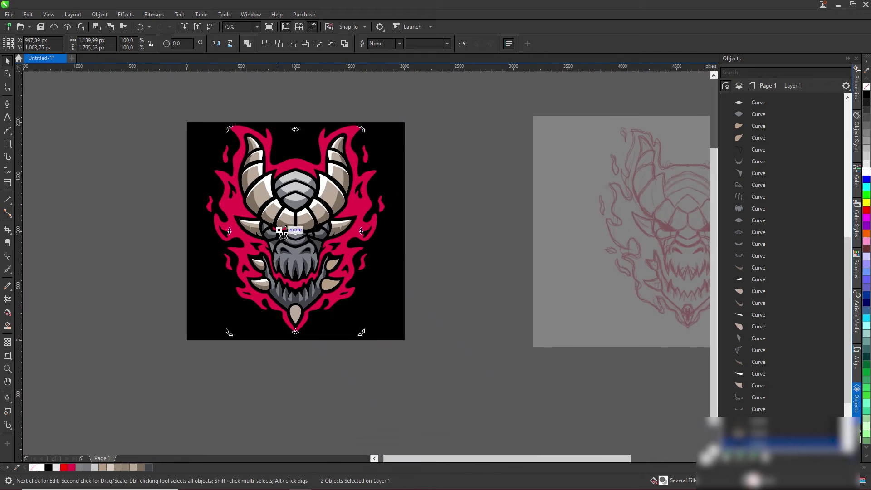
scroll(290, 226, "up", 2)
scroll(290, 227, "up", 2)
left_click(396, 247)
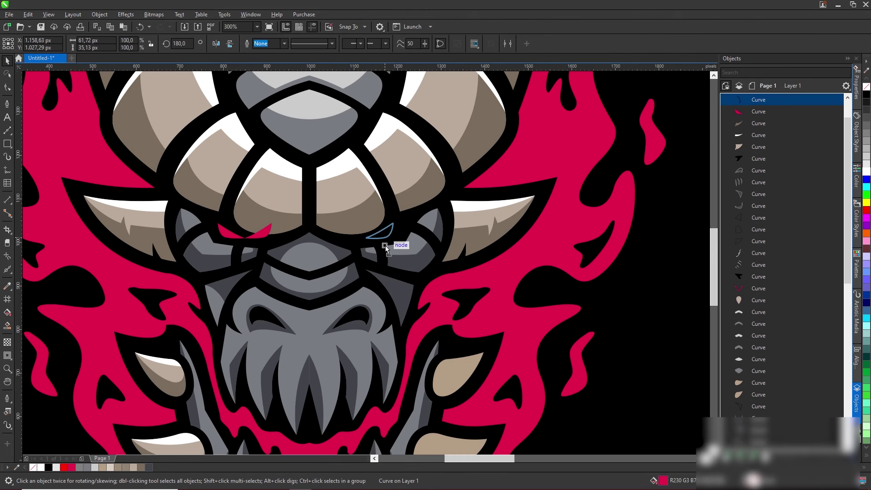
key("b")
scroll(245, 252, "up", 2)
left_click_drag(285, 260, 315, 258)
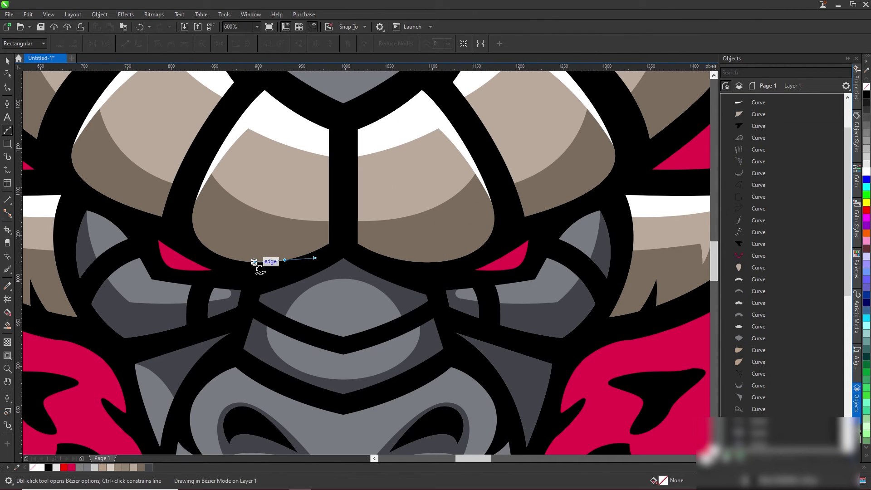
left_click_drag(195, 201, 194, 162)
key("space")
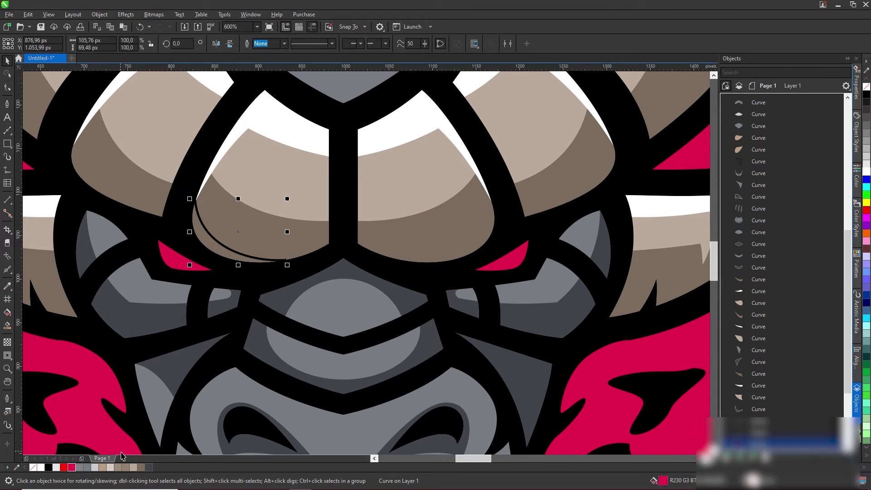
Draw a closed shape under the brow plate and weld it with the red strip
key("space")
scroll(242, 388, "up", 2)
left_click_drag(132, 220, 129, 245)
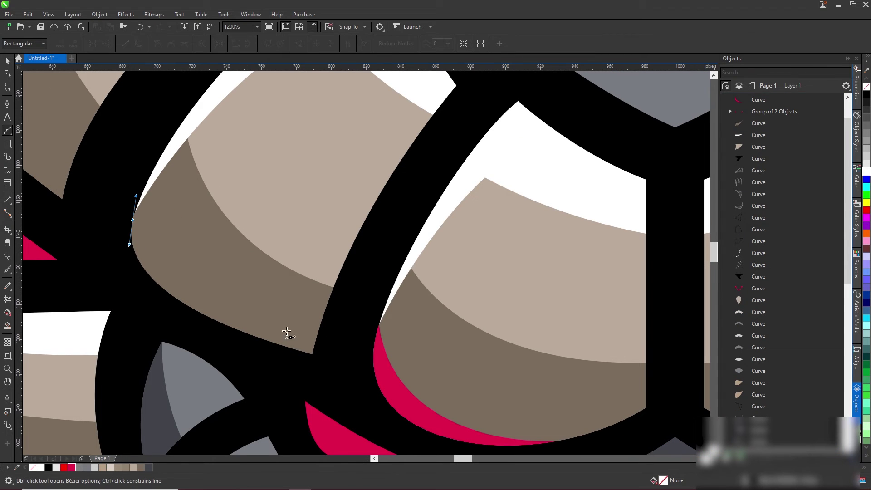
left_click(319, 335)
left_click_drag(331, 369, 360, 364)
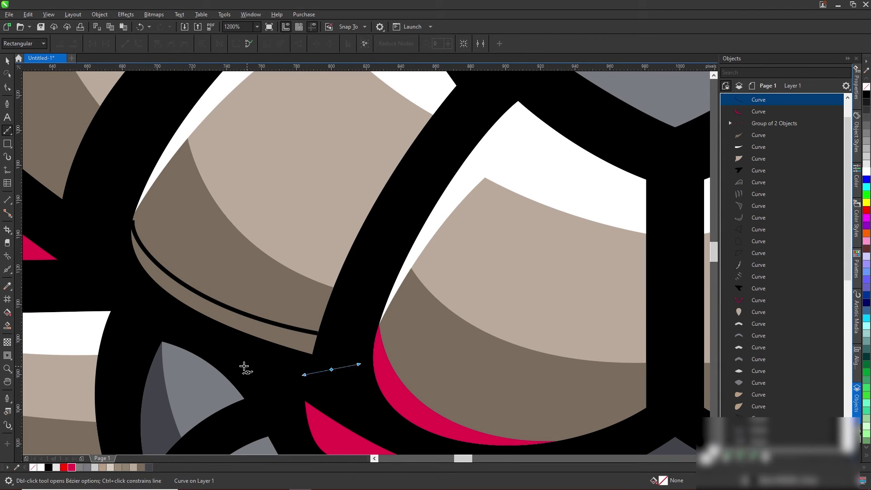
left_click(132, 220)
key("space")
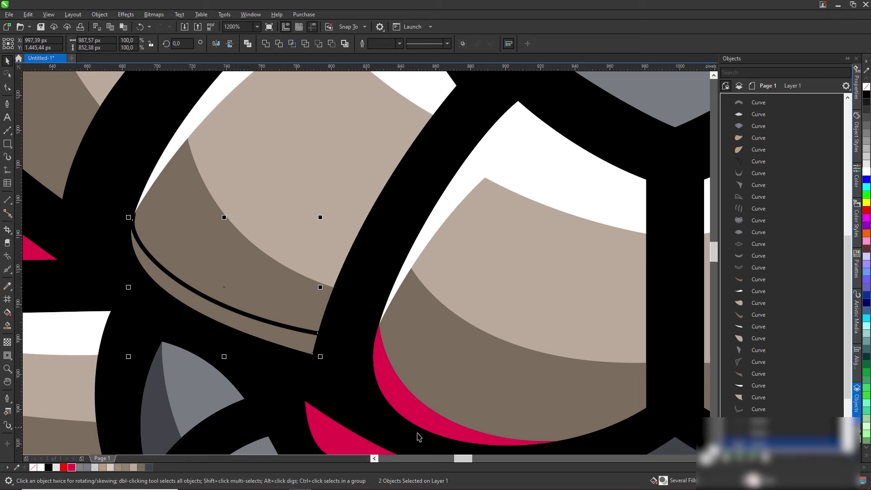
key("ctrl+g")
left_click(399, 394, "shift")
left_click(266, 43)
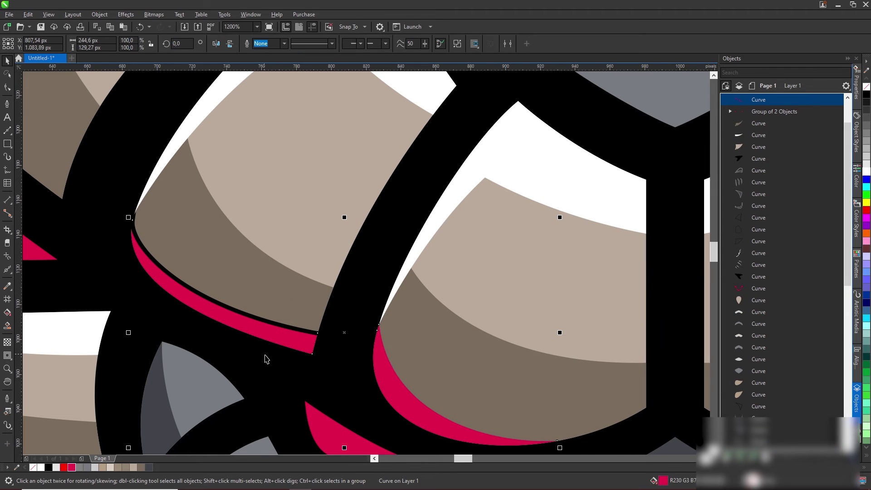
Draw a strip shape from the eye's top corner, undo its intersect, and colour the eye strips cyan
key("F3")
left_click(167, 211)
scroll(229, 286, "up", 1)
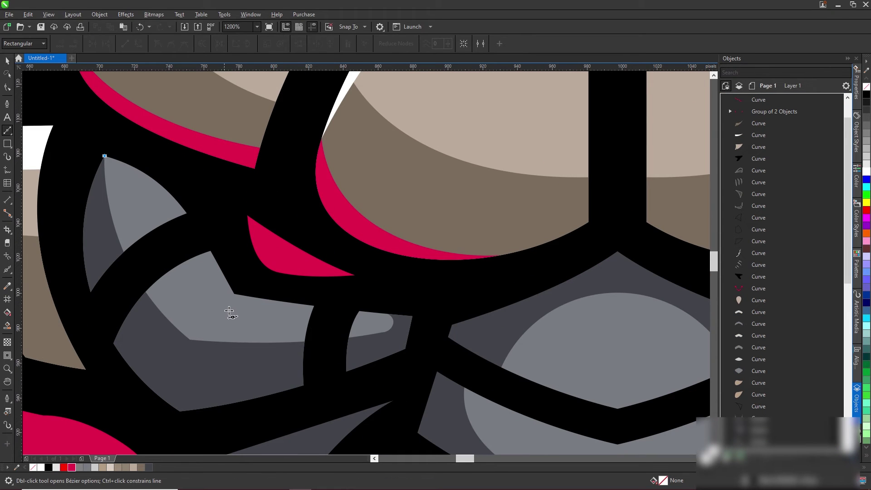
left_click(223, 307)
left_click_drag(413, 316, 467, 313)
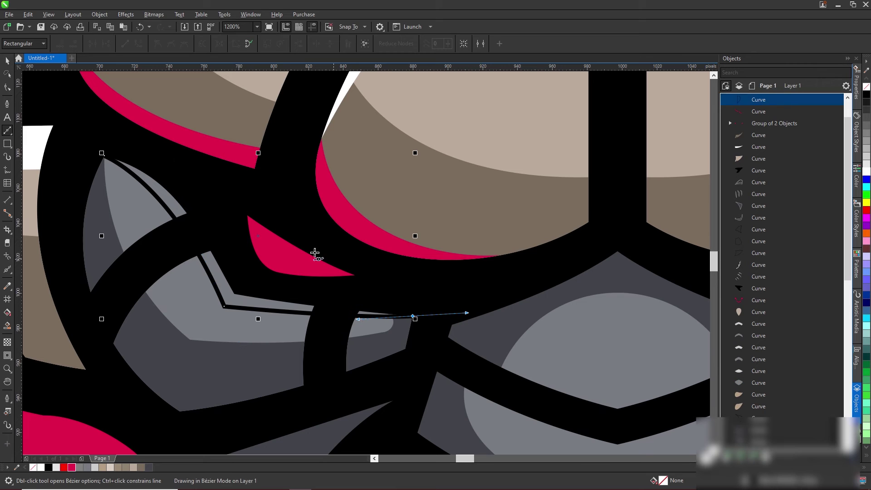
left_click(104, 155)
key("space")
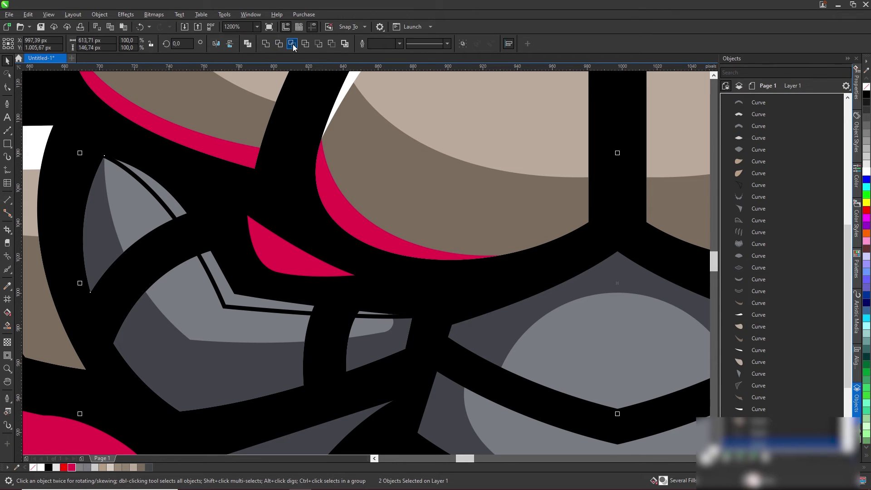
left_click(293, 45)
key("ctrl+z")
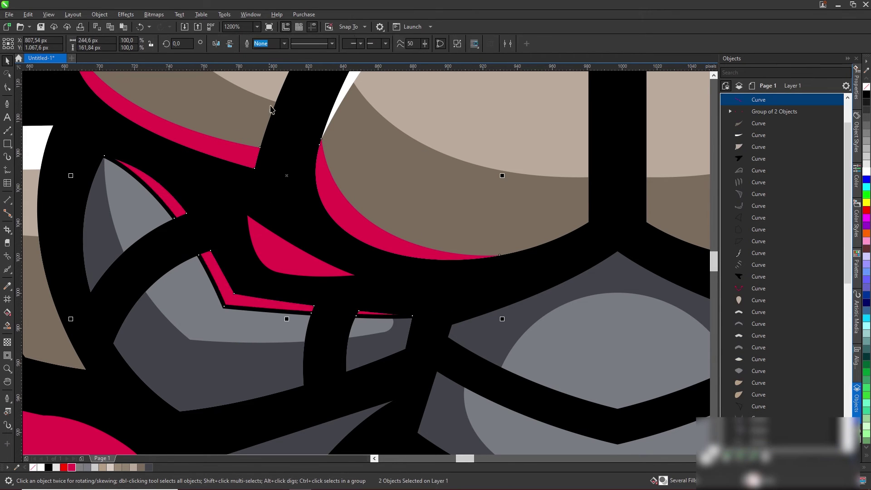
scroll(186, 272, "down", 2)
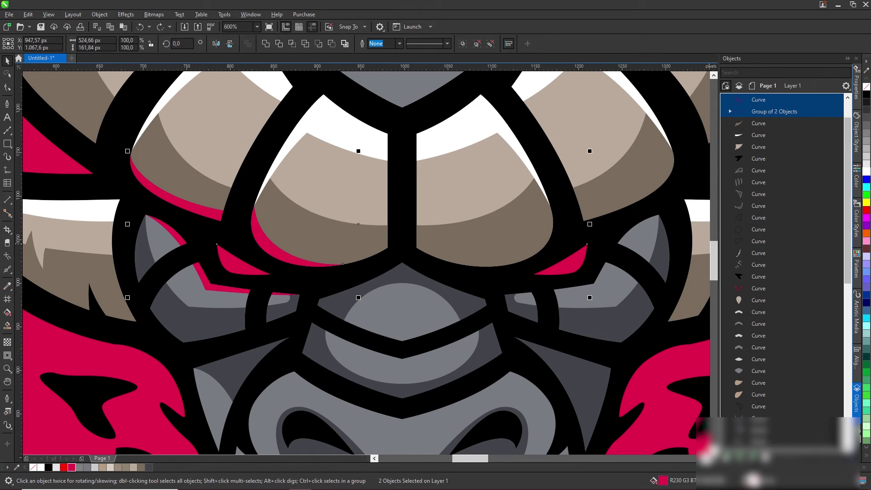
left_click(866, 186)
Draw a glow shape along the left horn and fill it crimson
scroll(278, 162, "down", 2)
key("space")
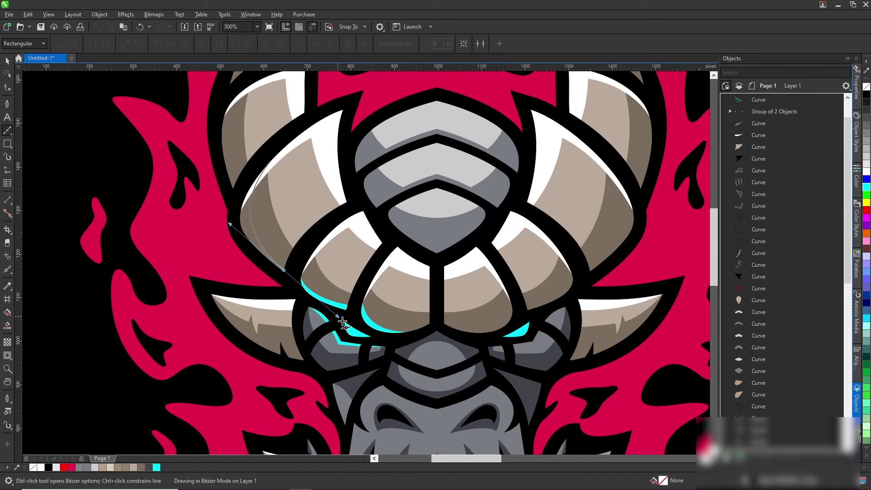
left_click_drag(270, 161, 234, 204)
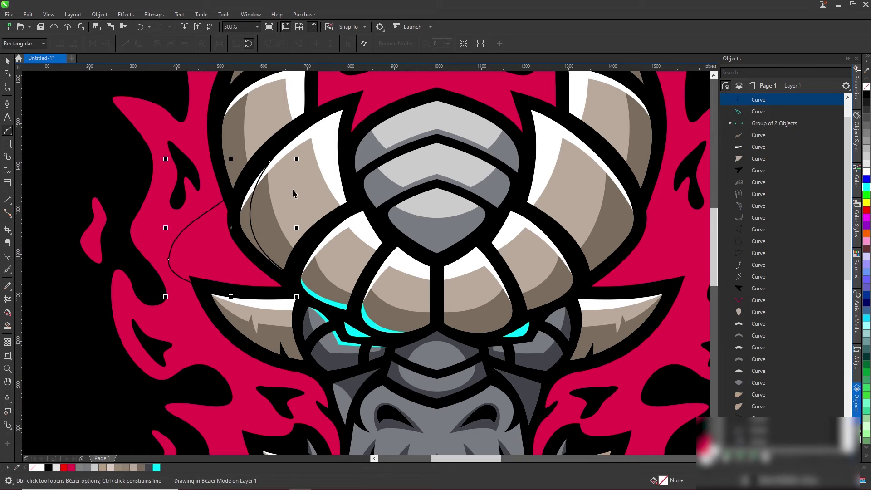
key("space")
left_click(72, 467)
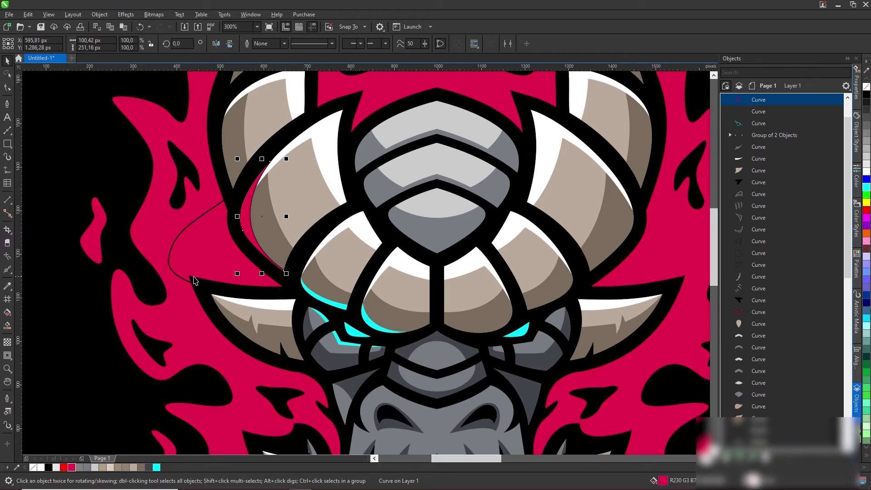
Trace a closed shading outline down the inner edge of the upper-left horn
scroll(219, 50, "up", 2)
key("space")
left_click_drag(250, 330, 253, 343)
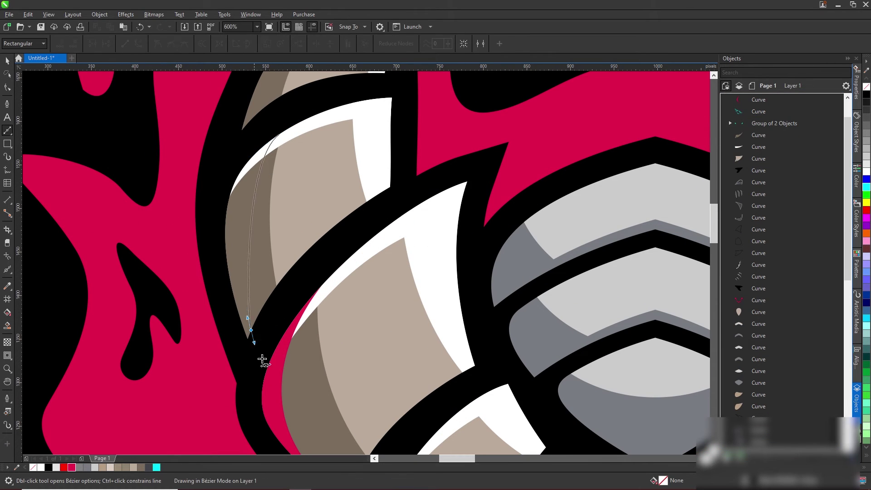
left_click_drag(281, 423, 258, 335)
left_click(227, 365)
left_click_drag(169, 256, 173, 214)
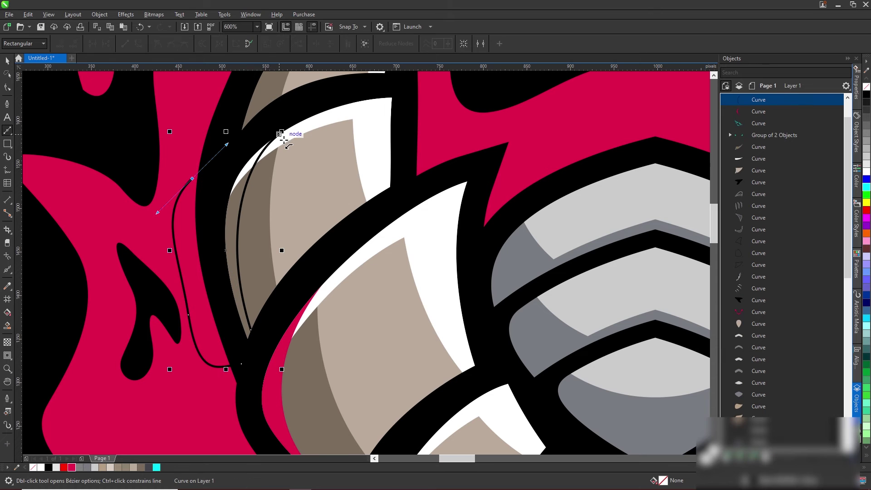
left_click(279, 135)
key("space")
left_click(313, 173)
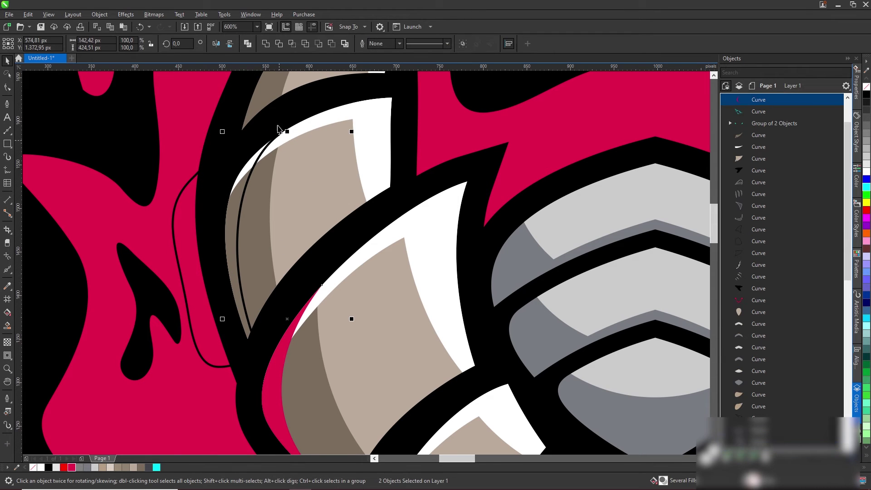
Draw another curve from the horn's inner edge to its tip, then weld the shapes into the horn
key("space")
scroll(302, 164, "up", 3)
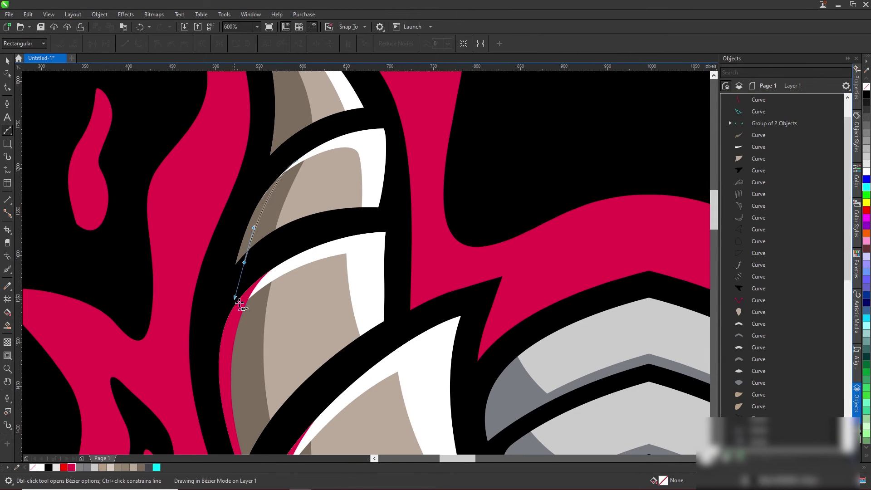
left_click_drag(213, 259, 210, 290)
scroll(242, 152, "up", 2)
left_click(232, 147)
left_click(254, 112)
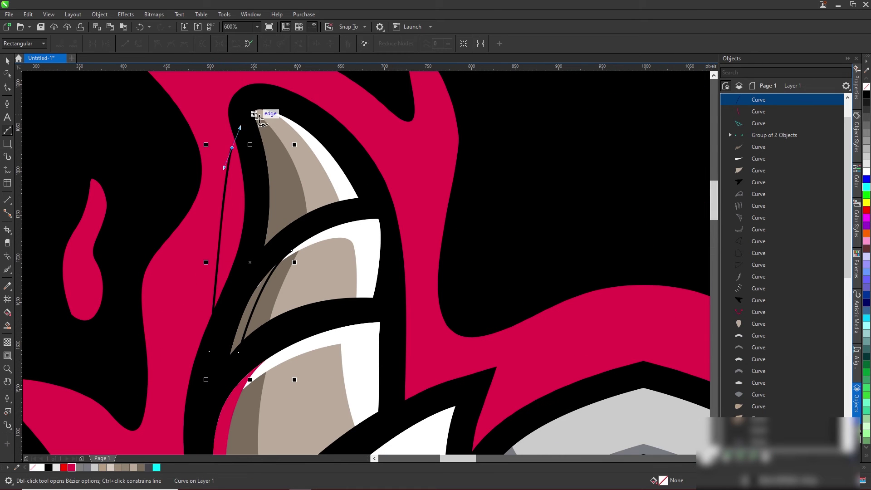
left_click_drag(277, 234, 272, 301)
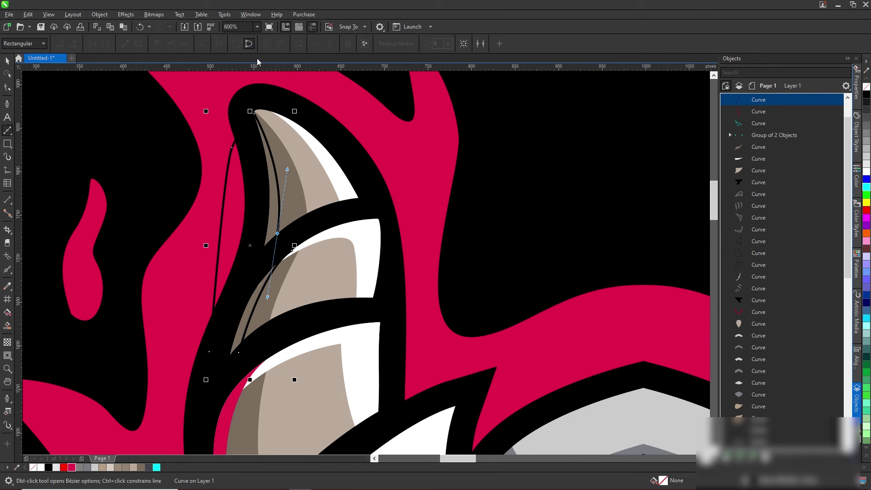
key("F3")
key("space")
left_click(266, 44)
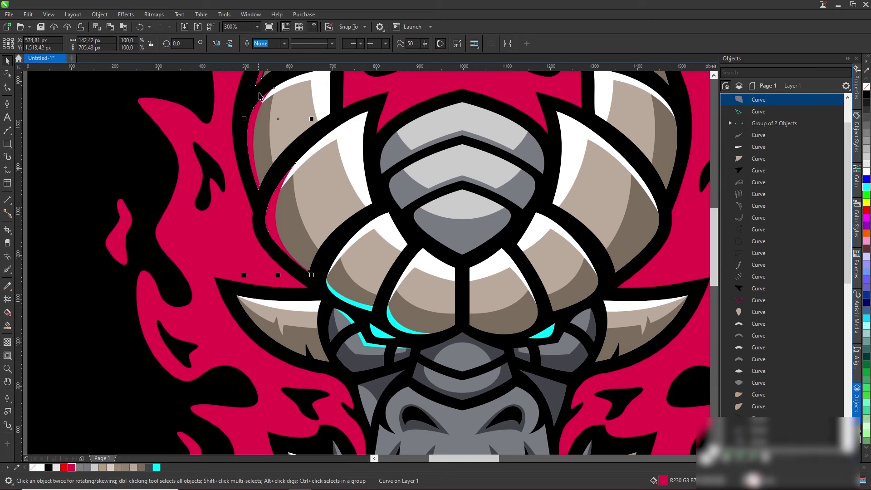
Draw a rim-light curve from beside the left eye down along the cheek to the muzzle
key("F4")
left_click(188, 170)
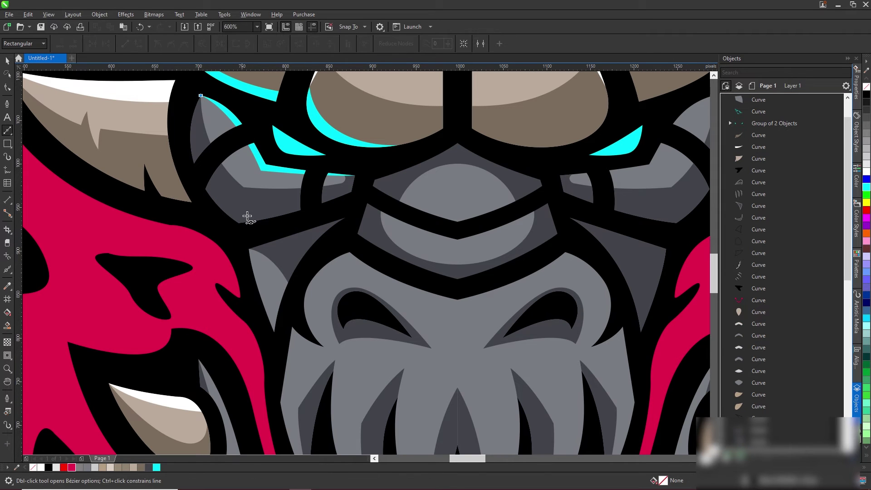
left_click(274, 216)
left_click(248, 248)
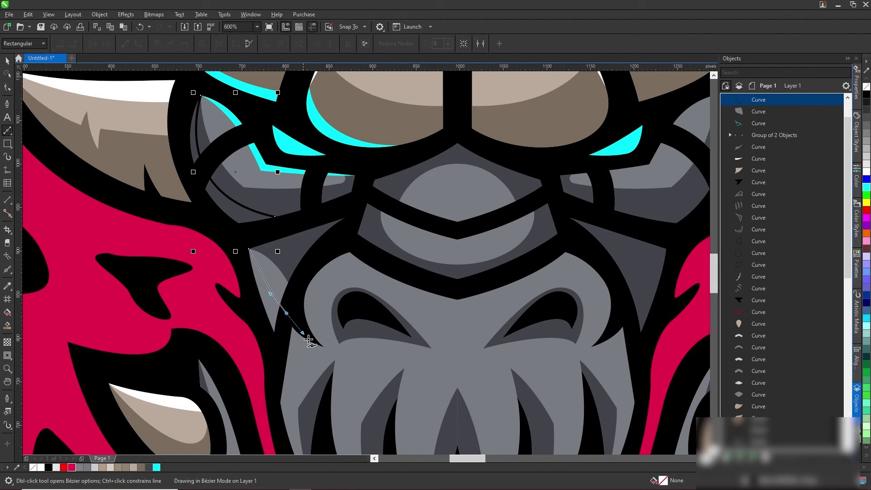
left_click(286, 313)
left_click(324, 347)
left_click(299, 326)
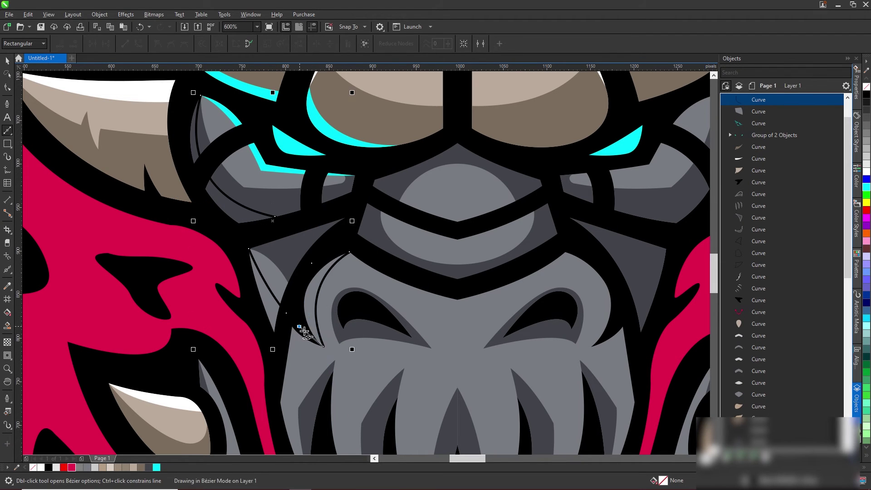
scroll(299, 326, "down", 2)
left_click(308, 406)
scroll(268, 393, "up", 2)
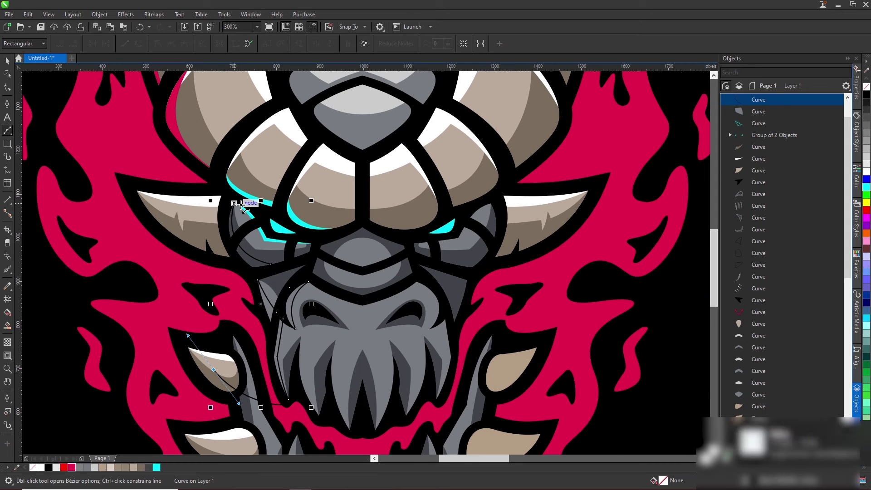
key("space")
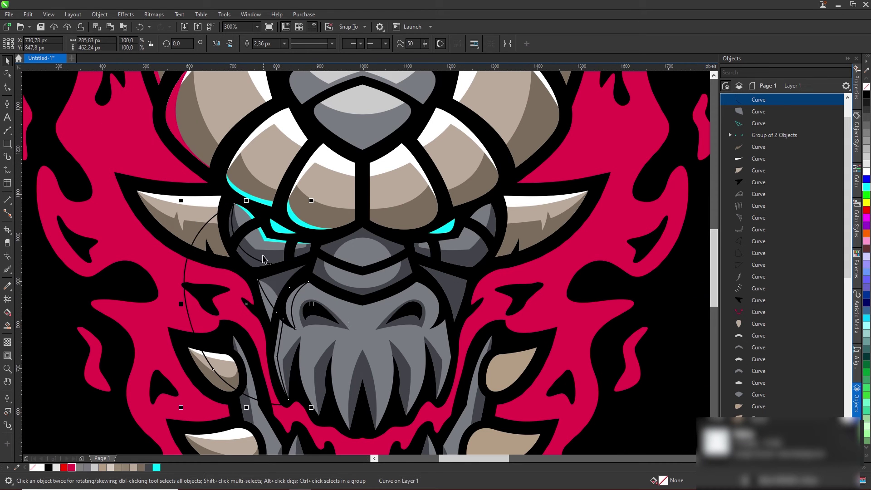
Intersect the new shape with the cyan eye and group the two eye pieces
left_click(263, 258, "shift")
left_click(295, 43)
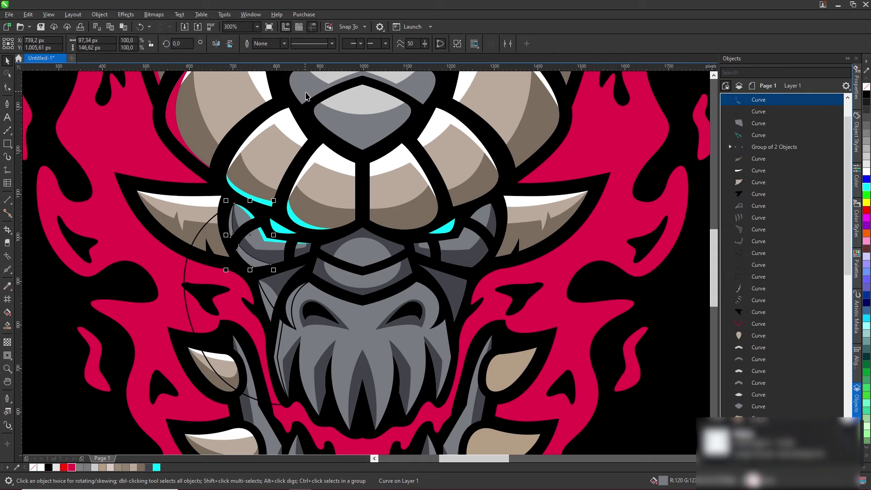
scroll(240, 325, "up", 1)
left_click(295, 176, "shift")
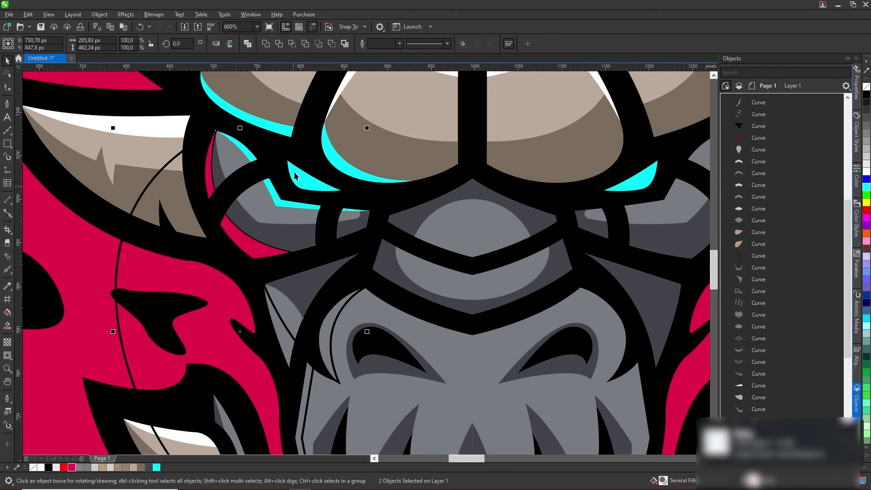
left_click(293, 46)
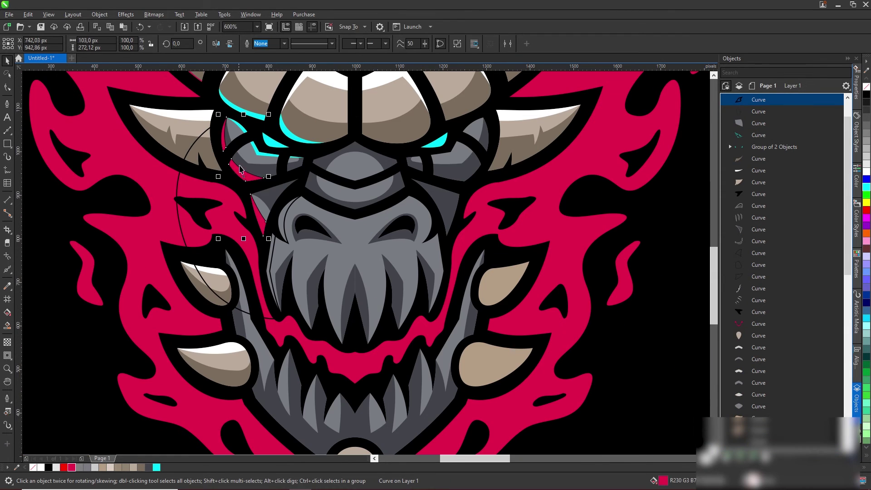
scroll(237, 102, "down", 1)
left_click(282, 236, "shift")
key("ctrl+g")
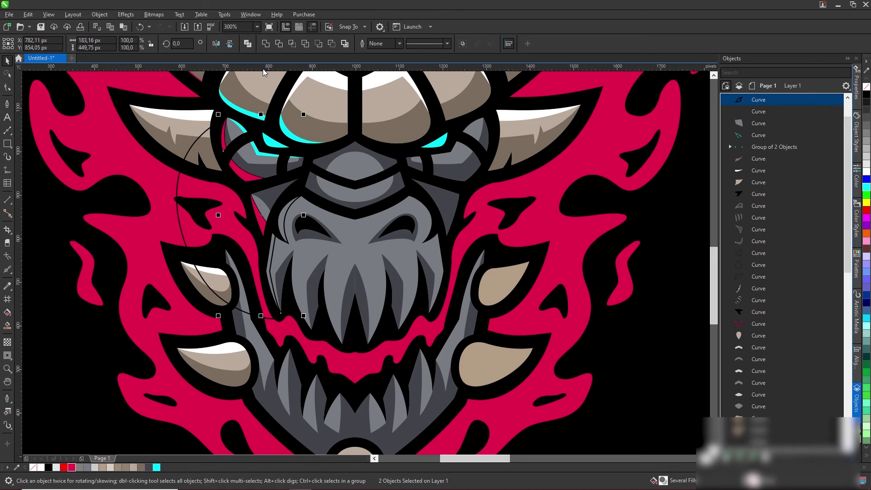
key("Escape")
Mirror a copy of the cyan eye highlight onto the right eye
scroll(271, 223, "down", 1)
scroll(271, 223, "up", 1)
left_click(202, 203)
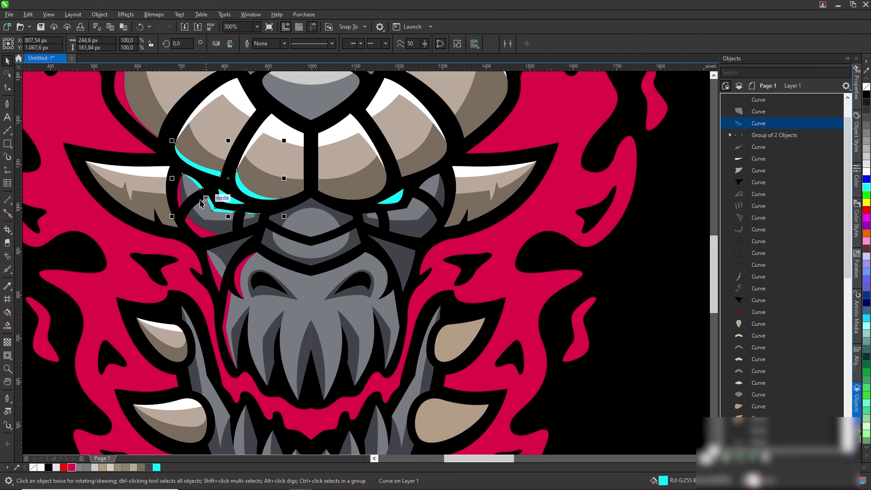
left_click_drag(176, 184, 363, 221)
Draw a closed outline along the teeth and the lower red edge of the muzzle
scroll(481, 242, "down", 2)
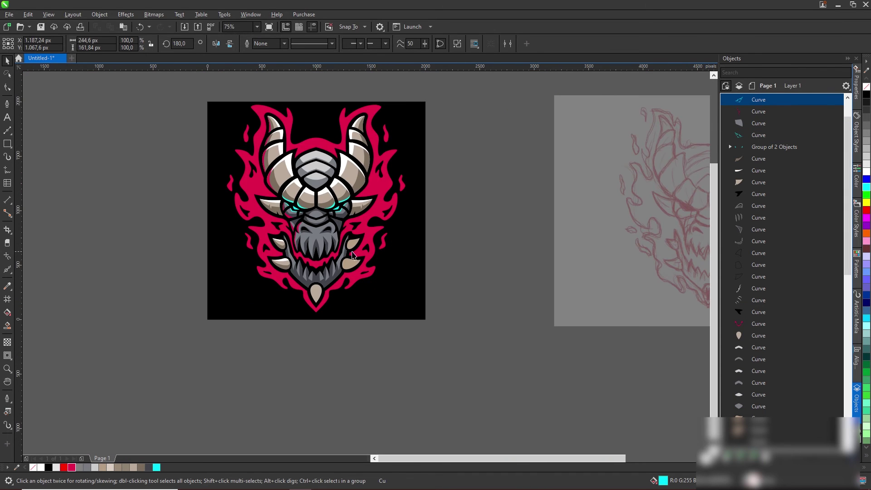
scroll(353, 254, "up", 5)
left_click(231, 225)
left_click(263, 280)
left_click(281, 255)
left_click(294, 236)
left_click_drag(326, 307, 338, 316)
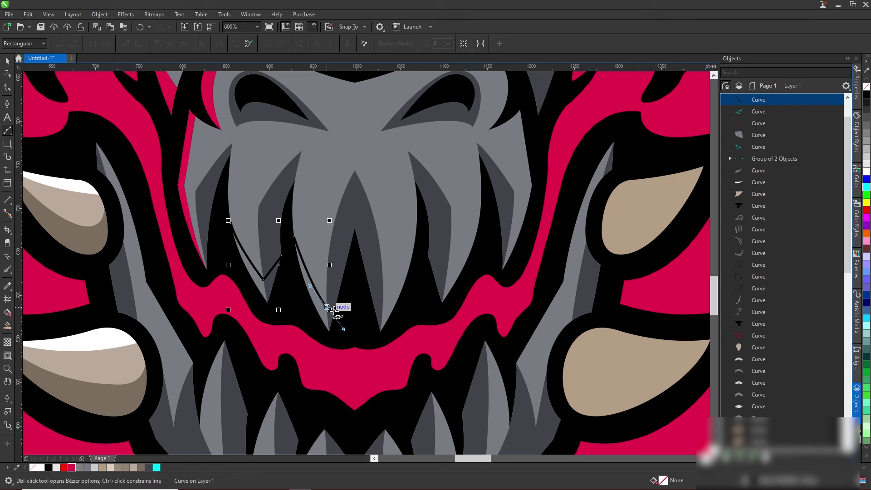
left_click(355, 230)
left_click(350, 333)
left_click(299, 365)
left_click_drag(232, 223, 223, 245)
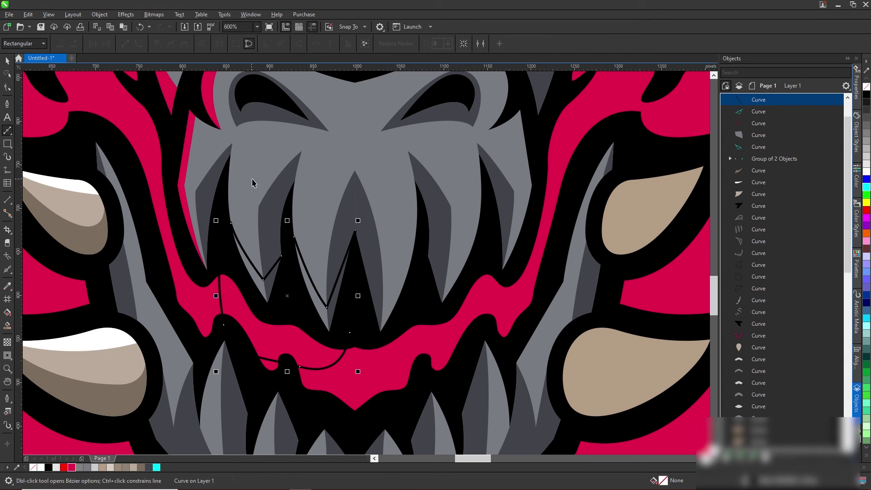
Intersect the outline with the red shape to create the muzzle rim-light piece
key("space")
left_click(304, 122, "shift")
left_click(292, 45)
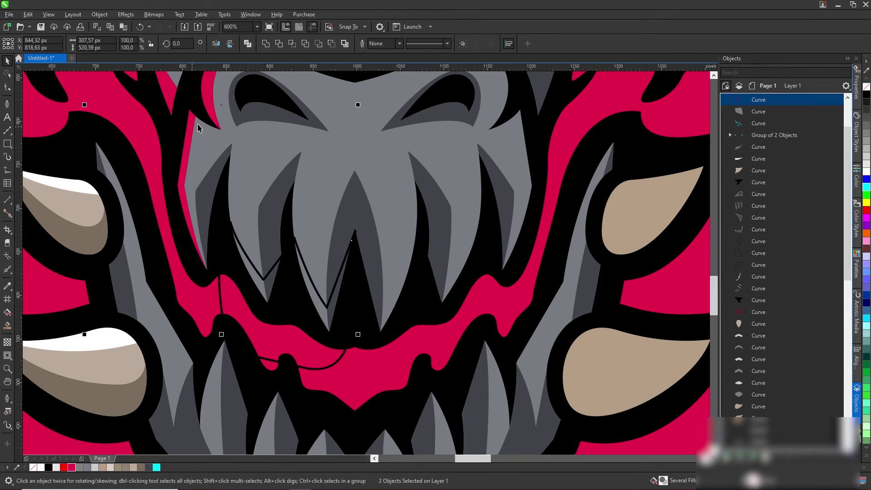
left_click(266, 44)
Undo an accidental move and mirror a copy of the red muzzle accent to the right side
scroll(292, 300, "down", 1)
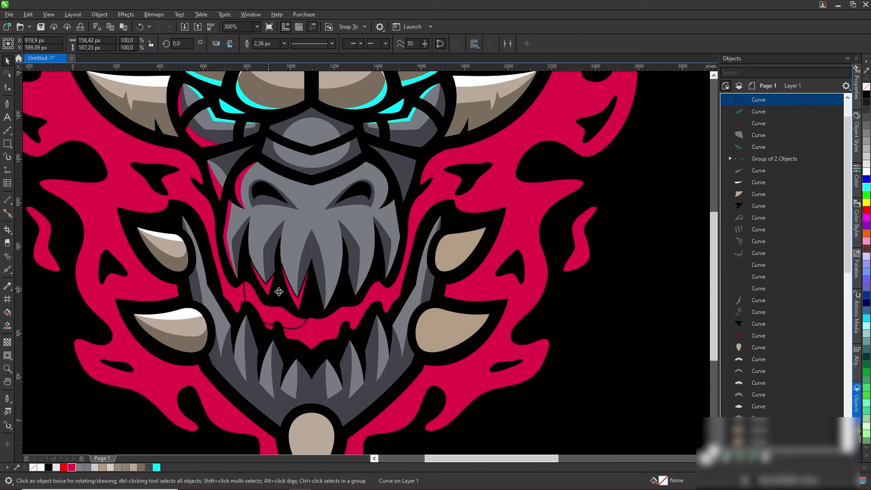
scroll(281, 302, "down", 1)
scroll(264, 303, "up", 1)
left_click_drag(249, 307, 249, 307)
key("ctrl+z")
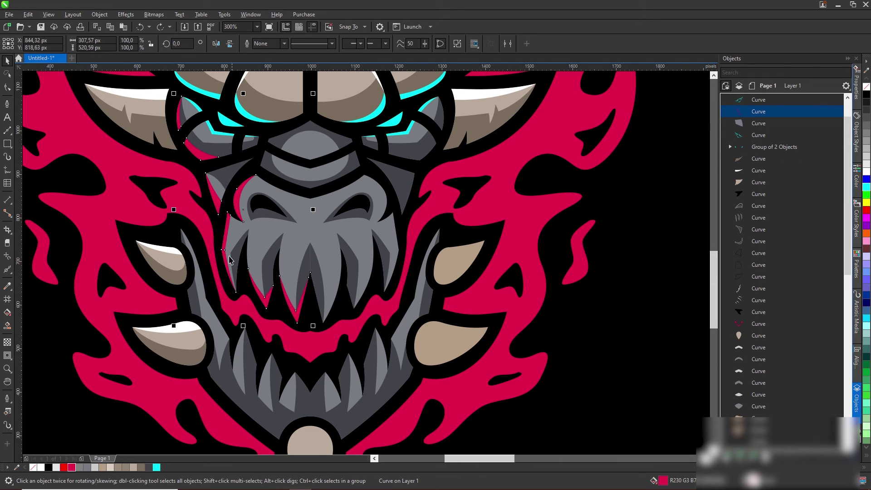
left_click_drag(178, 212, 412, 247)
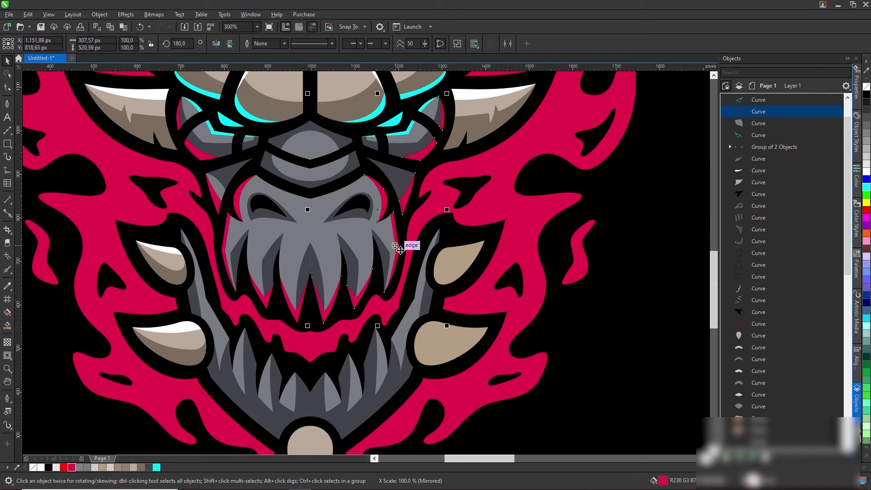
Move the shape beside the nose in front of the neighbouring object with Order > In Front Of
scroll(446, 242, "down", 2)
scroll(336, 215, "up", 1)
scroll(338, 204, "up", 1)
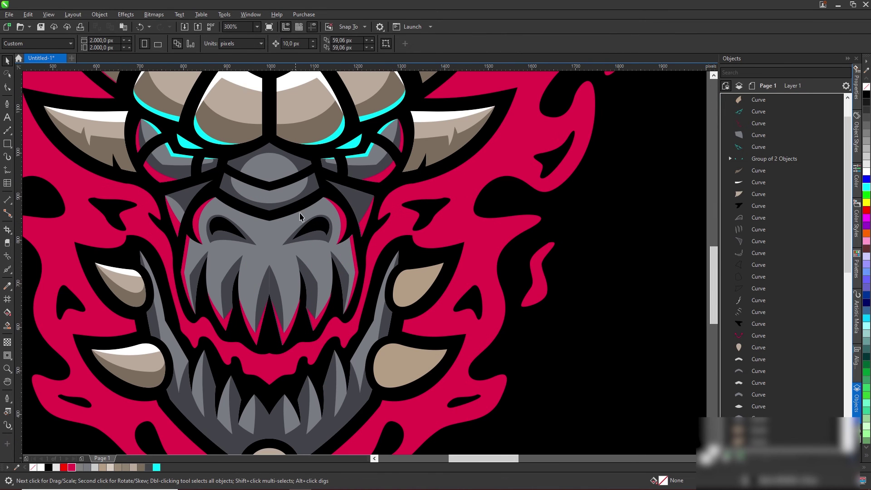
left_click(340, 200)
key("ctrl+z")
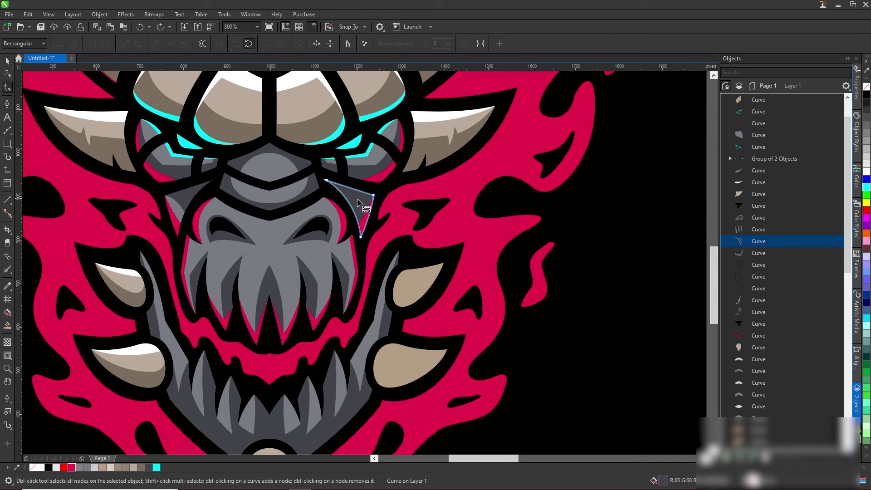
scroll(361, 202, "up", 1)
scroll(364, 205, "down", 1)
right_click(358, 201)
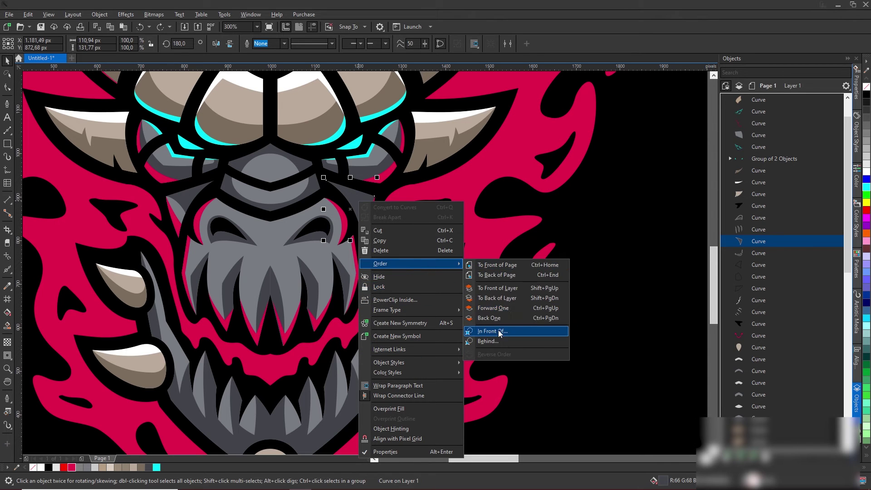
left_click(501, 332)
left_click(386, 197)
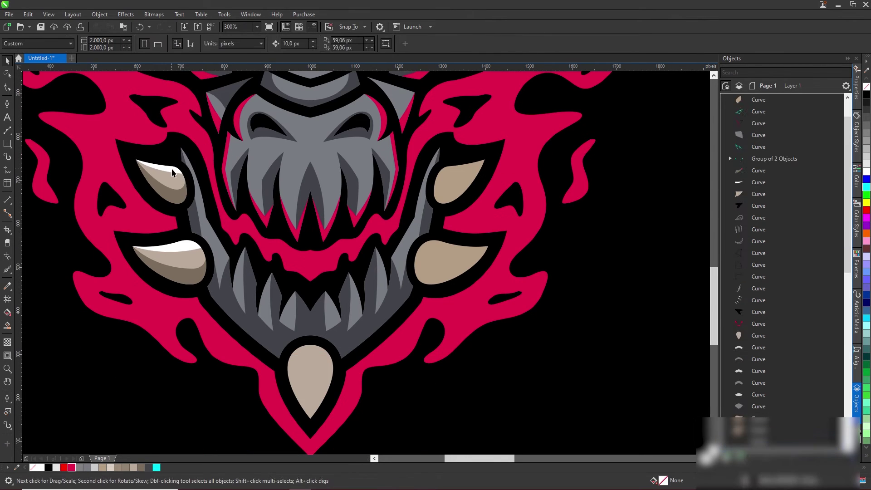
Mirror copies of the two left-side spike shapes over to the right side
left_click(168, 182)
left_click(187, 257, "shift")
left_click_drag(130, 222, 492, 249)
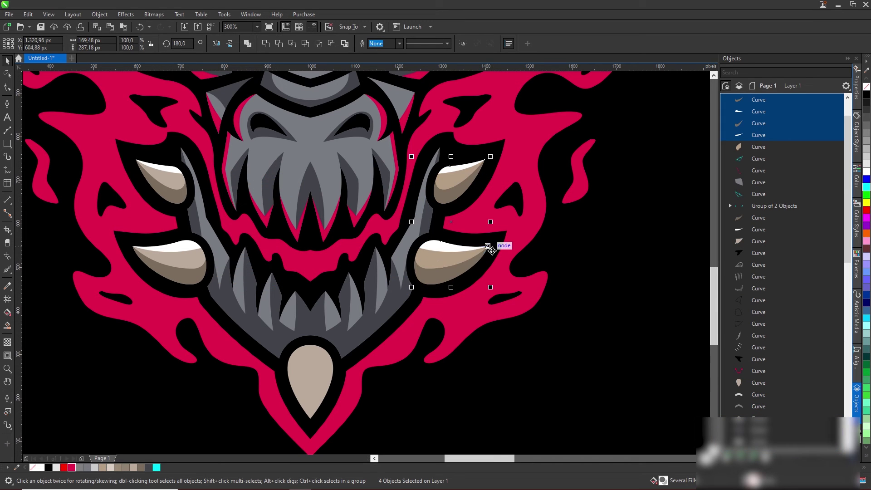
key("Escape")
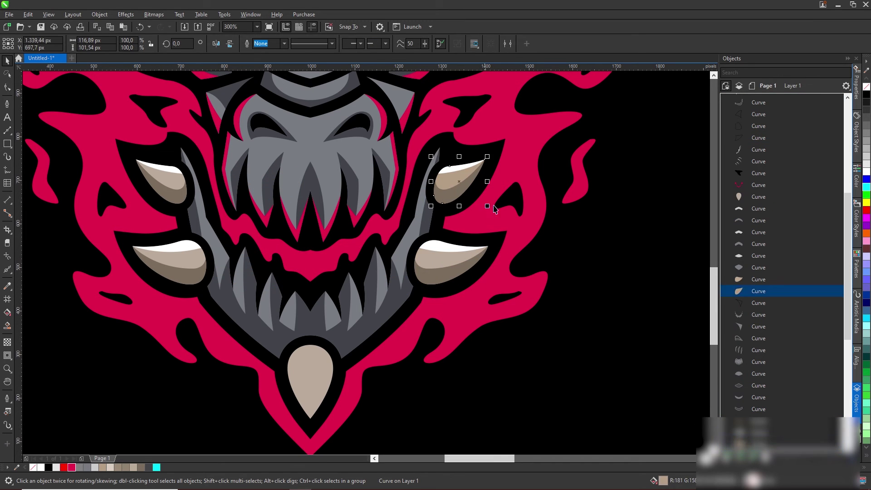
Draw a zig-zag Bézier curve along the lower-left fang tips
scroll(308, 307, "up", 2)
key("b")
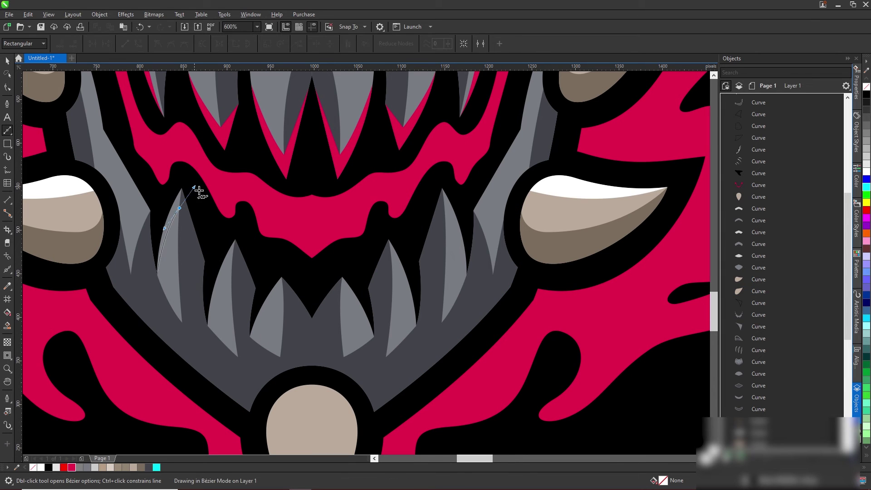
left_click(180, 206)
left_click_drag(205, 262, 217, 301)
left_click(208, 327)
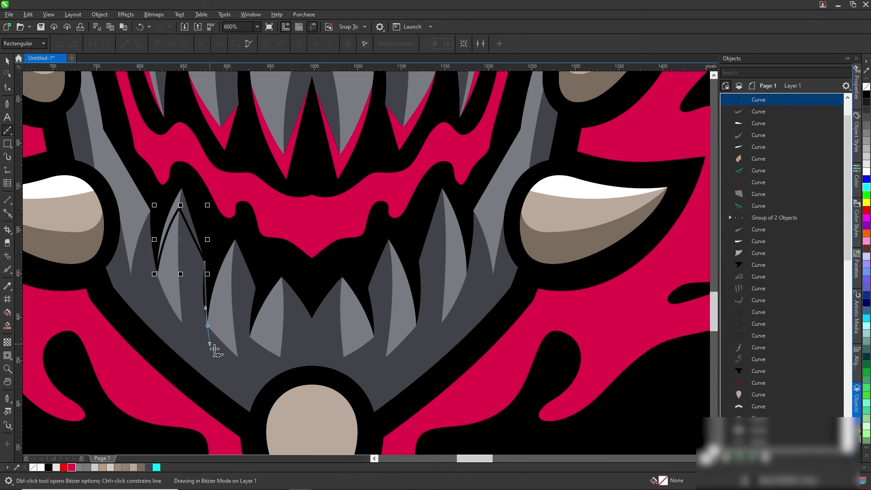
left_click_drag(232, 253, 256, 234)
left_click(255, 289)
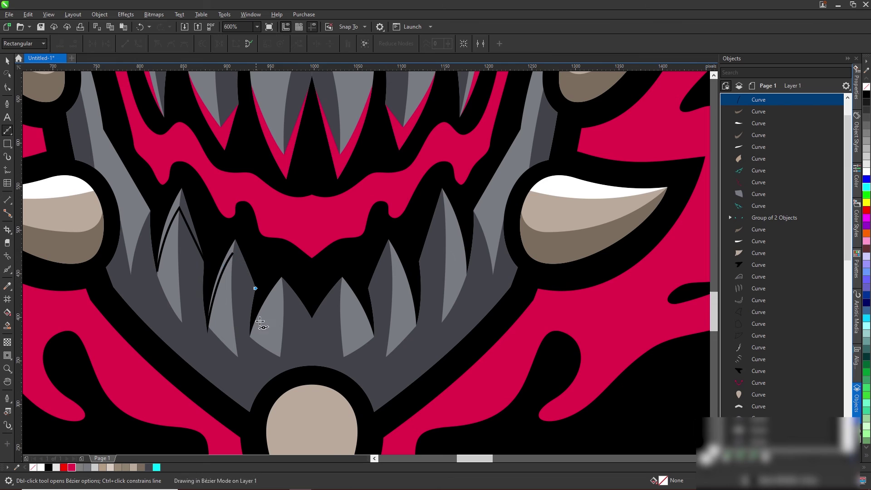
scroll(258, 308, "up", 2)
left_click(244, 349)
left_click(309, 251)
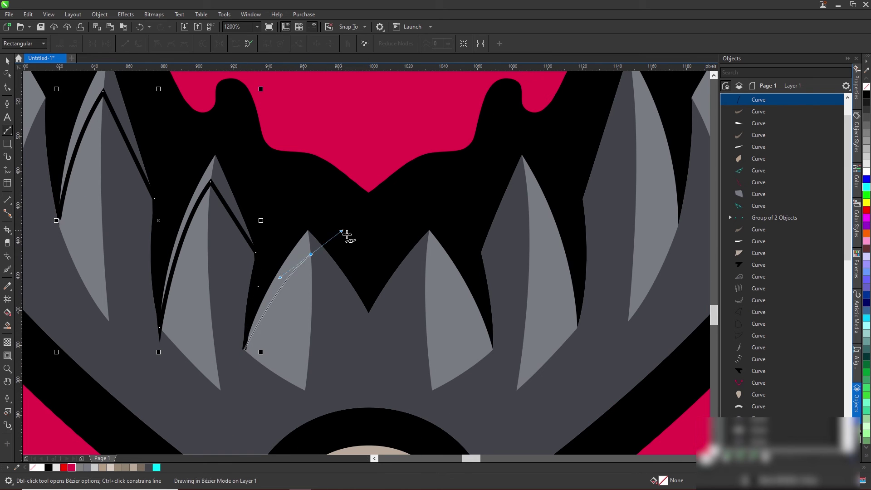
left_click(367, 311)
scroll(368, 311, "down", 1)
left_click(271, 193)
Add a closing path over the mouth, combine it with the zig-zag, fill crimson, and delete the stray outline
left_click(239, 170)
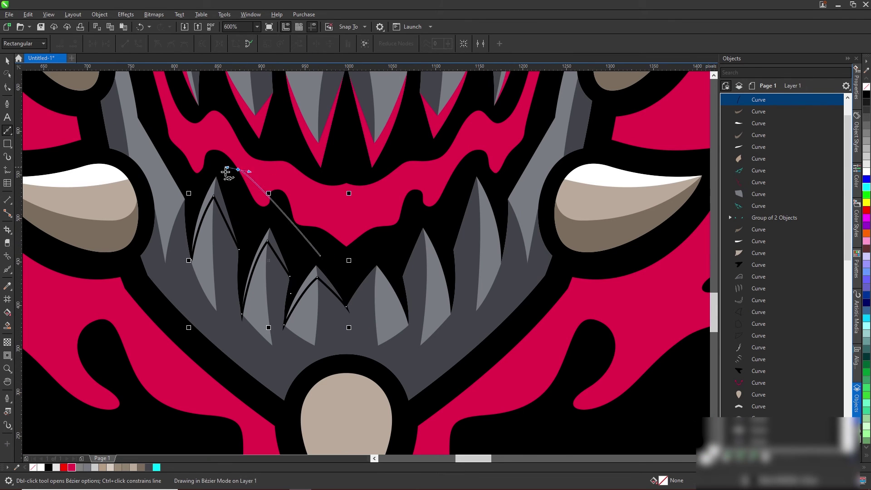
left_click_drag(197, 173, 201, 164)
left_click(191, 260)
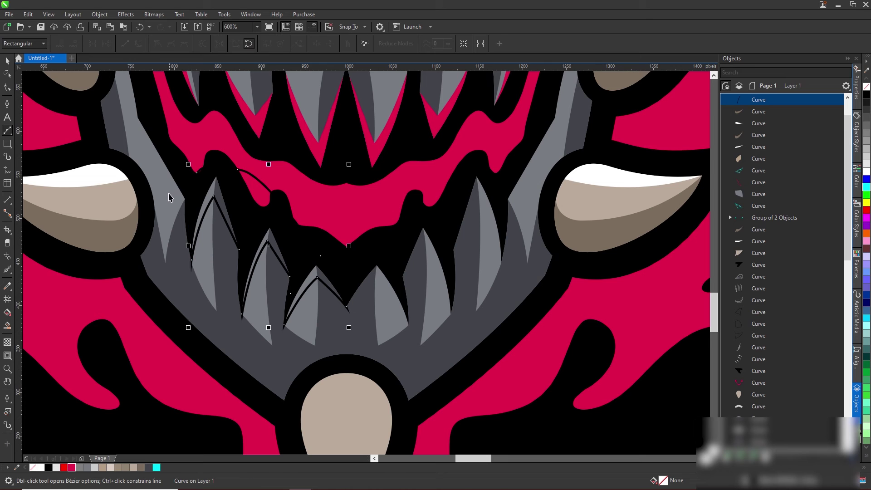
key("space")
key("ctrl+l")
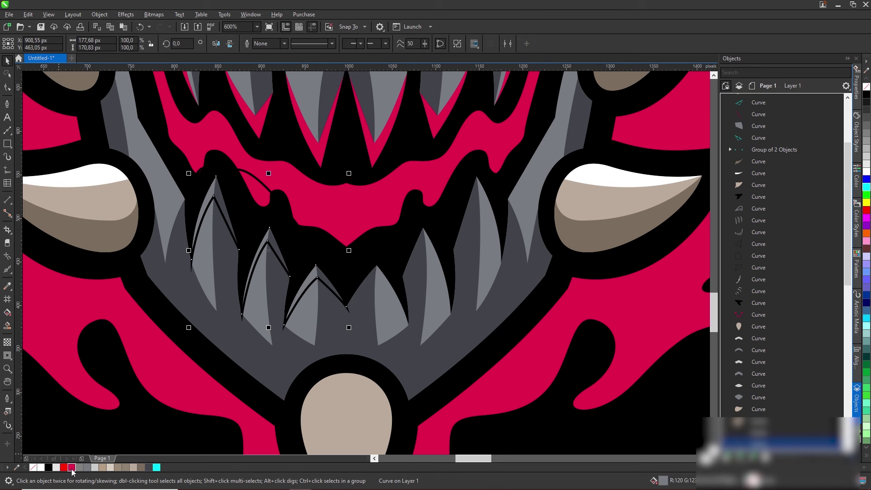
left_click(72, 467)
left_click(252, 181)
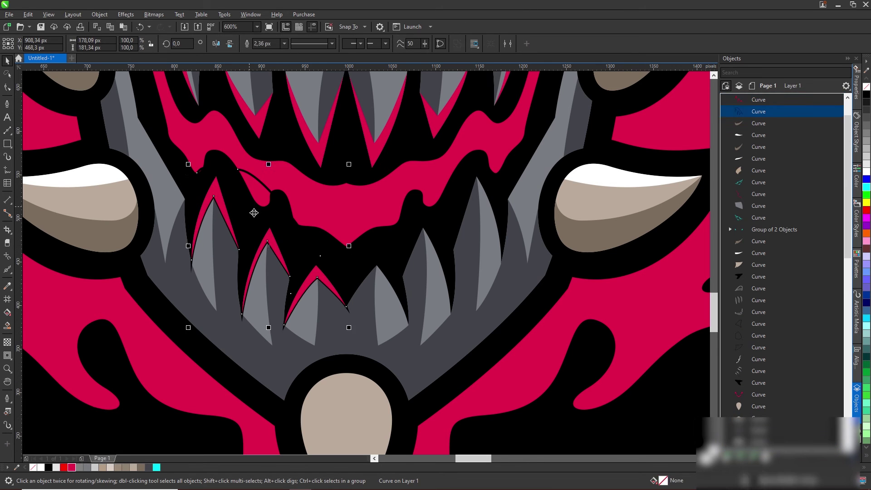
key("Delete")
Place a mirrored copy of the crimson fang accent on the right fangs
left_click(198, 251)
left_click_drag(203, 256, 389, 277)
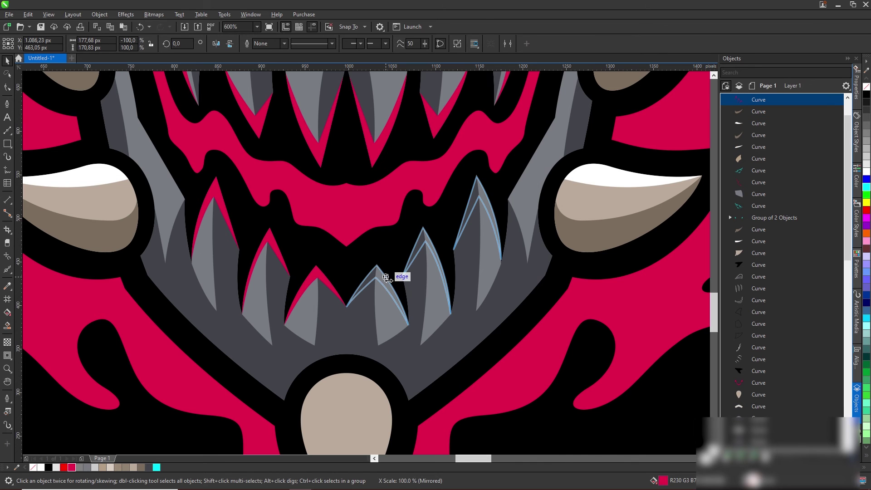
right_click(389, 277)
scroll(389, 277, "down", 4)
key("Escape")
scroll(472, 272, "down", 2)
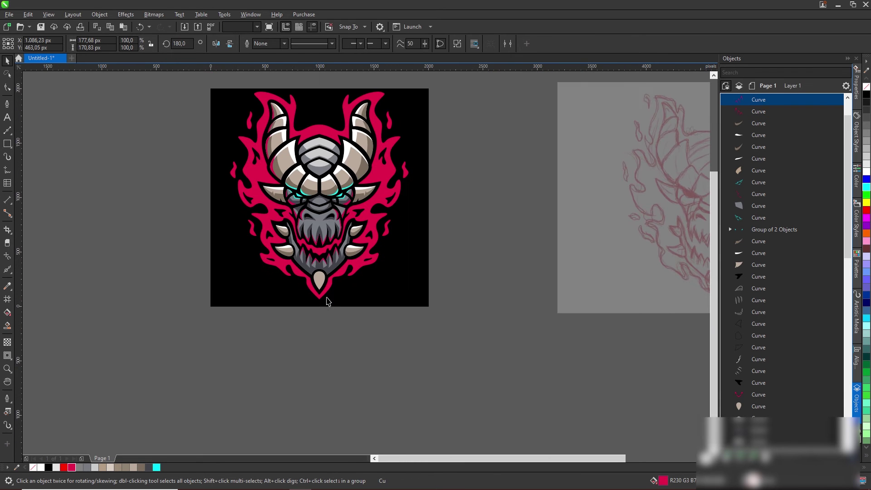
key("Escape")
scroll(298, 247, "up", 2)
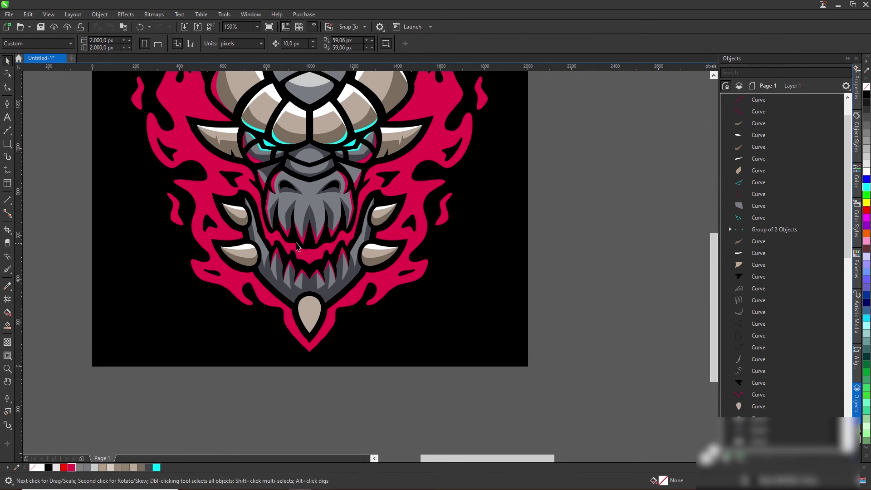
Trace a closed Bézier curve around the horn tip and select it with the horn
left_click(10, 131)
scroll(91, 141, "up", 4)
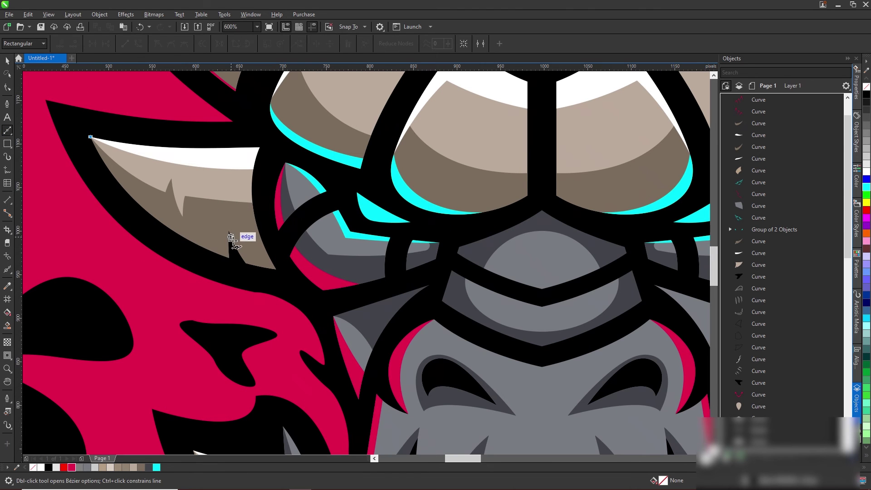
left_click_drag(268, 253, 308, 272)
left_click_drag(239, 300, 199, 295)
left_click_drag(70, 216, 68, 181)
left_click(90, 137)
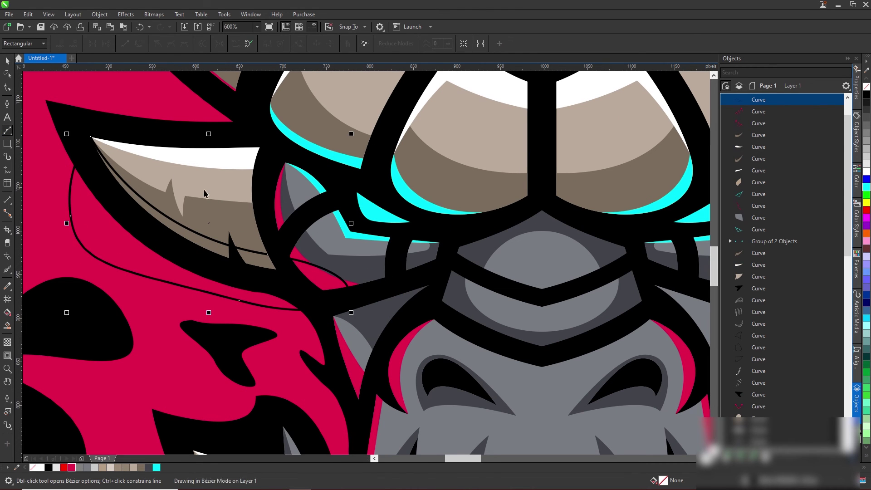
key("space")
Intersect the curve with the horn and recolour the spike highlights crimson
left_click(292, 43)
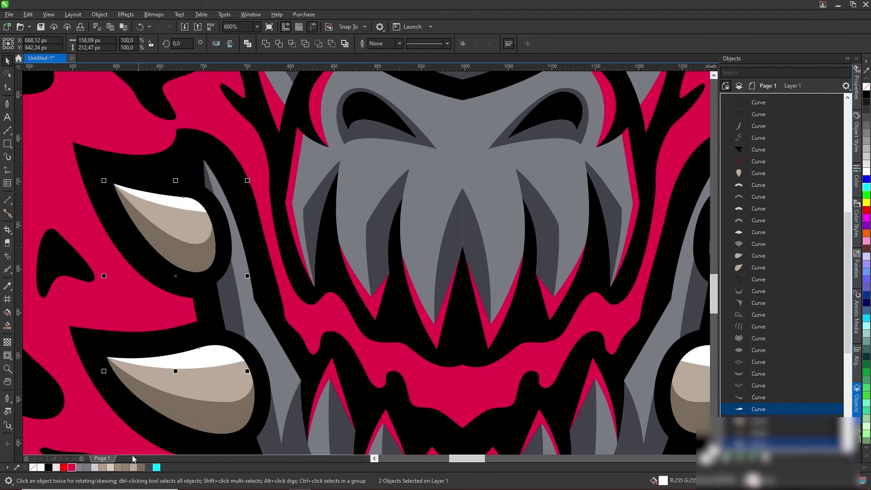
left_click(72, 467)
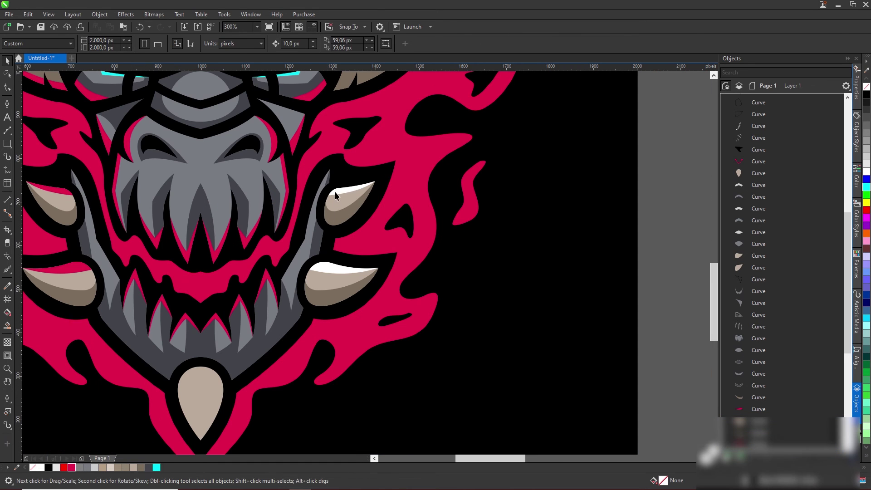
left_click(73, 467)
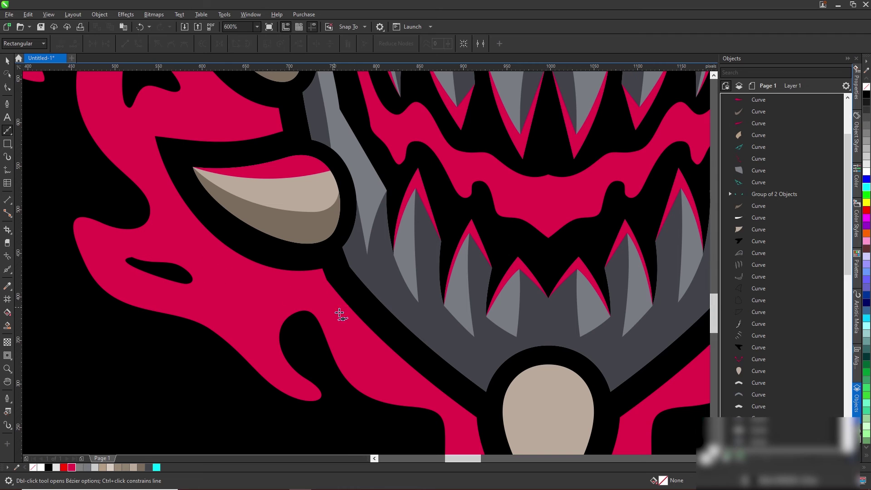
Start a Bézier curve at the flame edge, placing nodes along the lower flame and undoing one stray segment
left_click(437, 388)
left_click(378, 365)
left_click(336, 306)
left_click(282, 285)
left_click(235, 279)
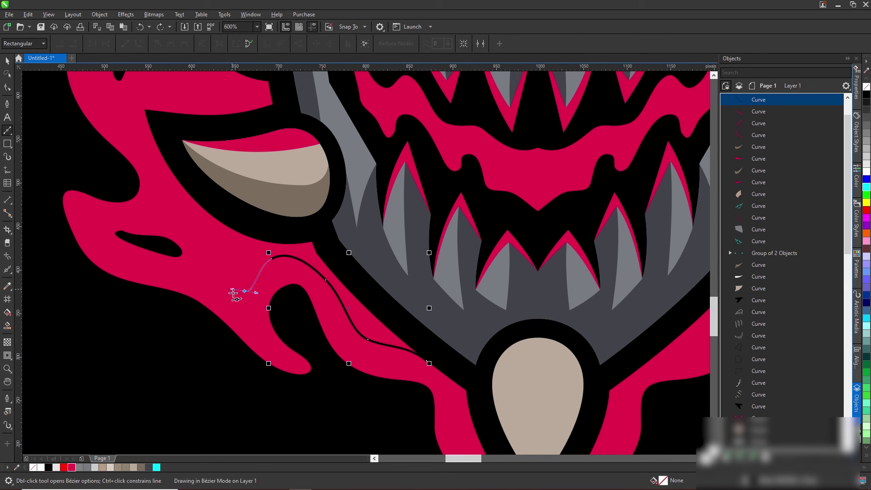
scroll(165, 179, "up", 3)
left_click_drag(177, 179, 206, 184)
scroll(204, 166, "up", 2)
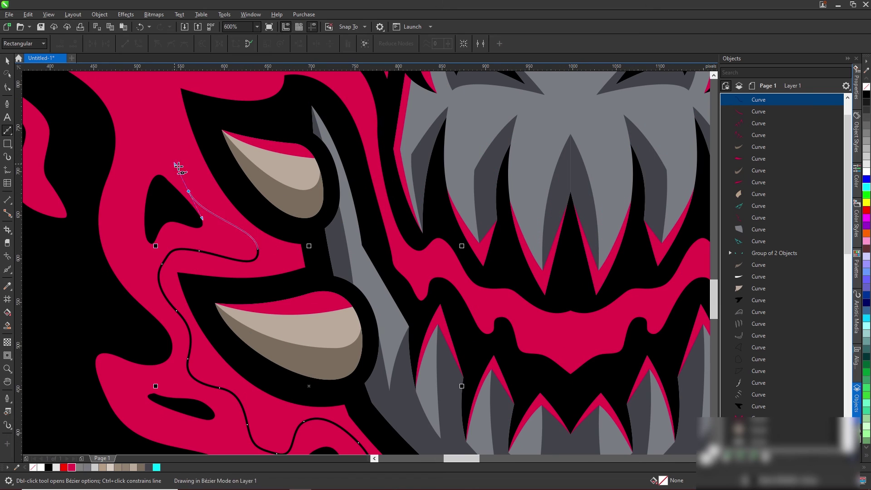
key("ctrl+z")
scroll(227, 217, "down", 3)
scroll(176, 186, "up", 3)
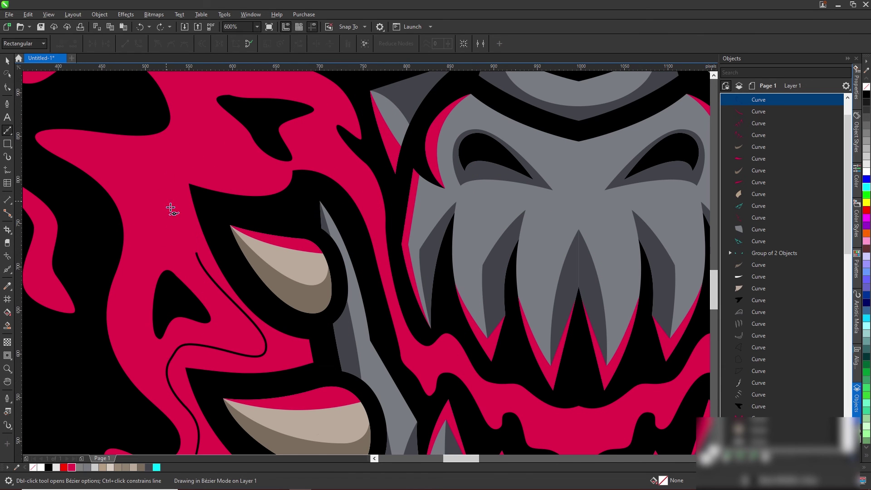
Continue the curve up the flame edge, smoothing the top and extending toward the cheek and horn base
left_click(174, 195)
left_click(168, 220)
left_click(149, 180)
left_click(112, 159)
left_click(174, 147)
left_click_drag(245, 172, 274, 179)
left_click_drag(302, 135, 353, 172)
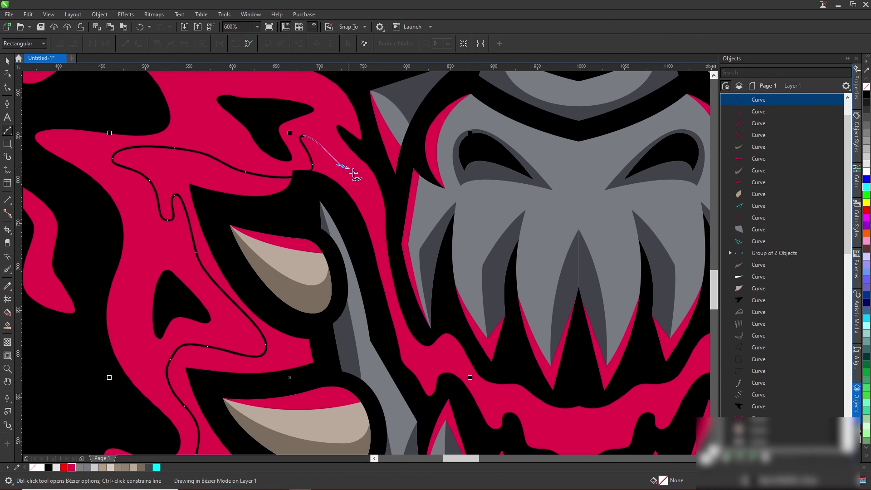
scroll(305, 189, "down", 1)
scroll(305, 189, "up", 1)
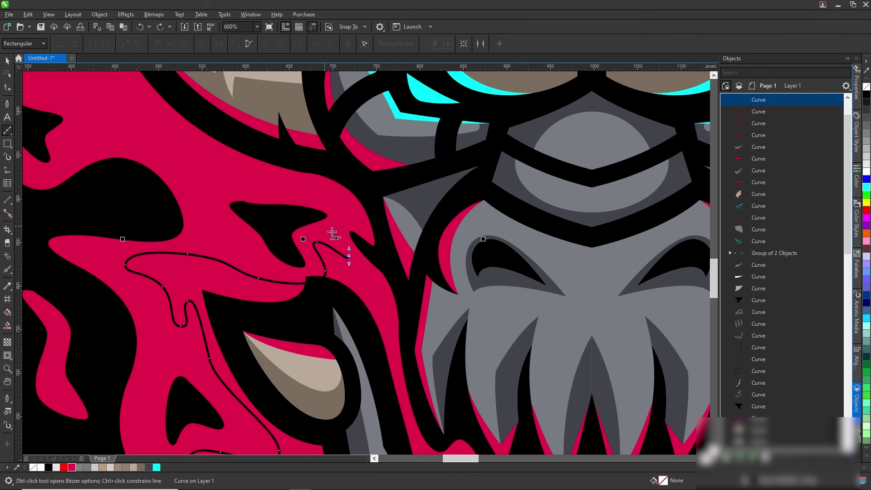
left_click(317, 236)
left_click(326, 197)
left_click(199, 179)
Extend the path up to the left horn, then close it at the chin point
scroll(179, 188, "down", 3)
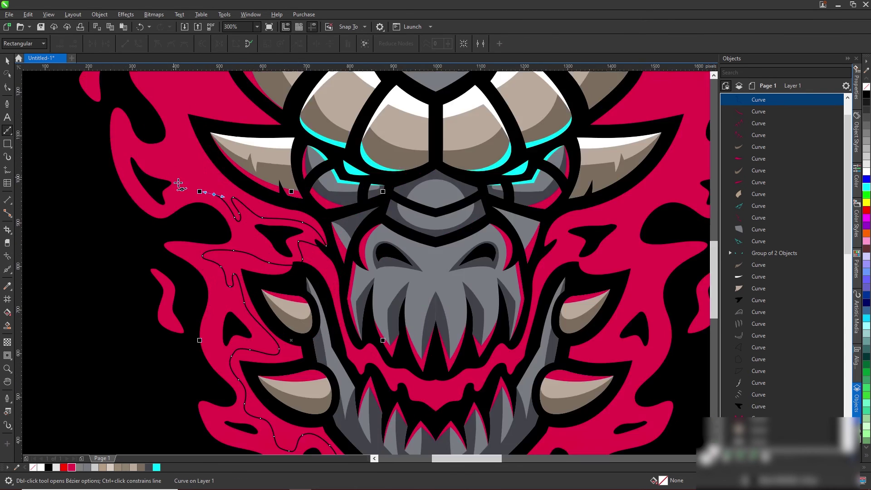
scroll(181, 182, "up", 4)
left_click(185, 145)
scroll(226, 229, "down", 1)
scroll(245, 200, "down", 2)
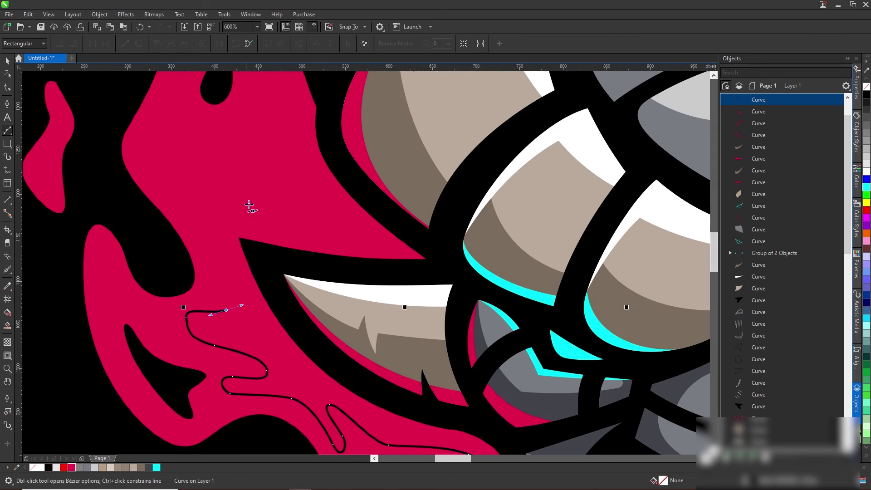
scroll(281, 199, "down", 1)
scroll(291, 158, "up", 1)
scroll(272, 186, "down", 3)
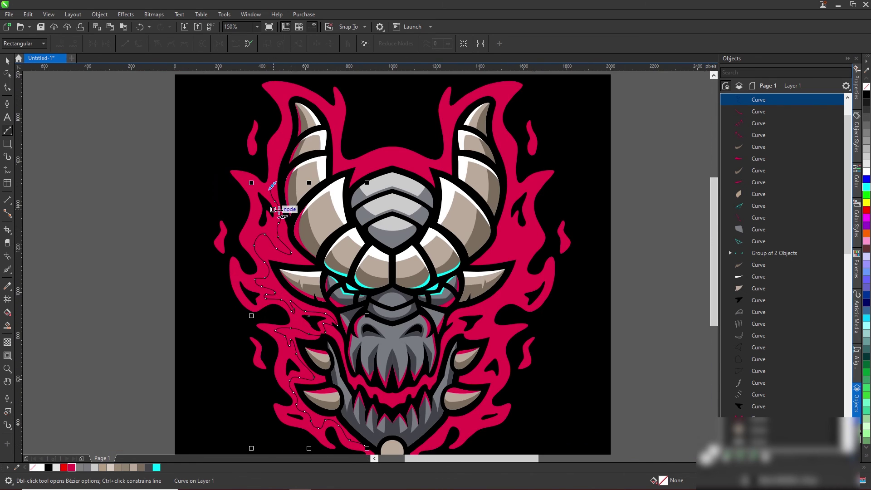
left_click(270, 129)
left_click(327, 187)
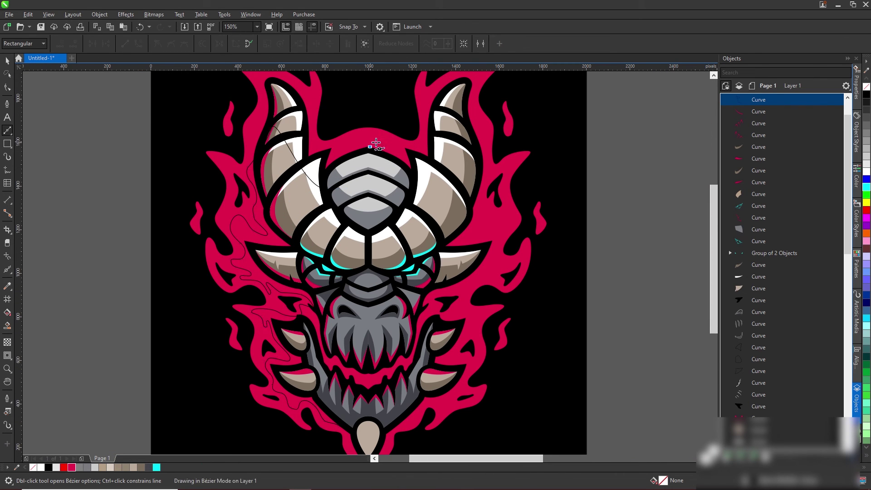
scroll(327, 195, "down", 2)
scroll(350, 344, "up", 2)
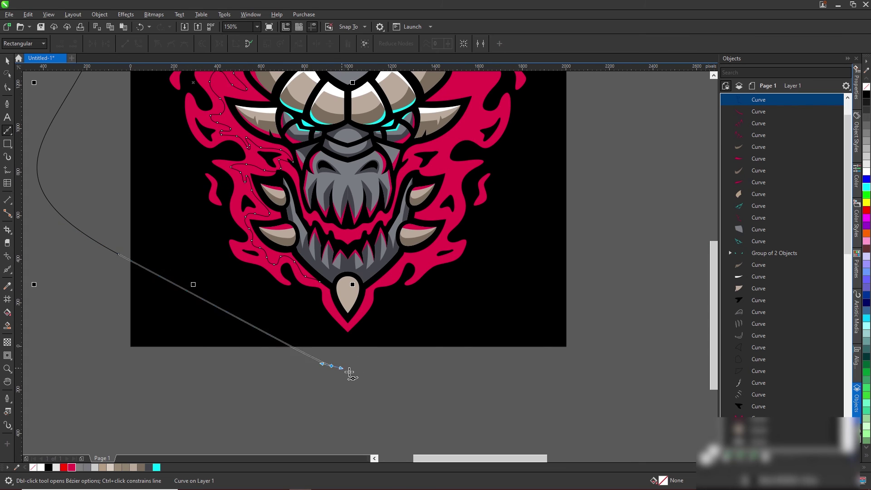
left_click(353, 327)
Pull the chin node downward with the Shape tool, then select the left red flame shape
scroll(346, 287, "up", 2)
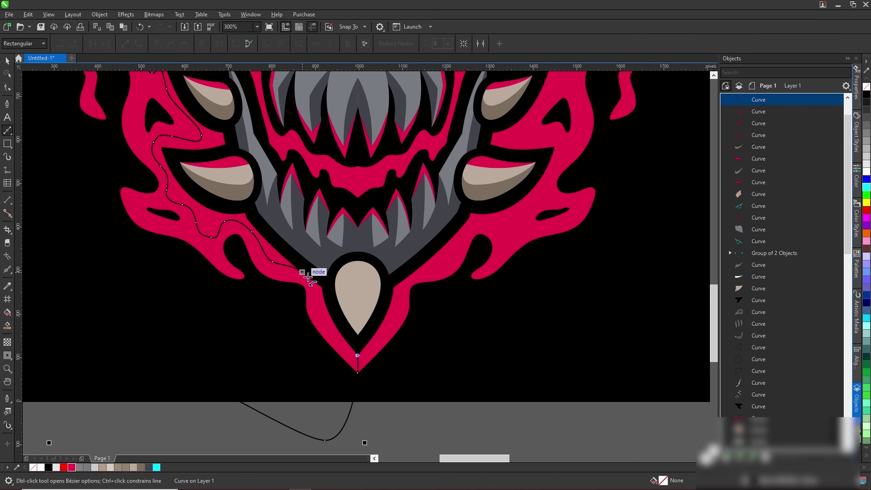
key("space")
key("F10")
scroll(365, 373, "up", 2)
mouse_move(350, 371)
left_mouse_down()
mouse_move(353, 390)
mouse_move(361, 388)
left_mouse_up()
scroll(358, 385, "down", 4)
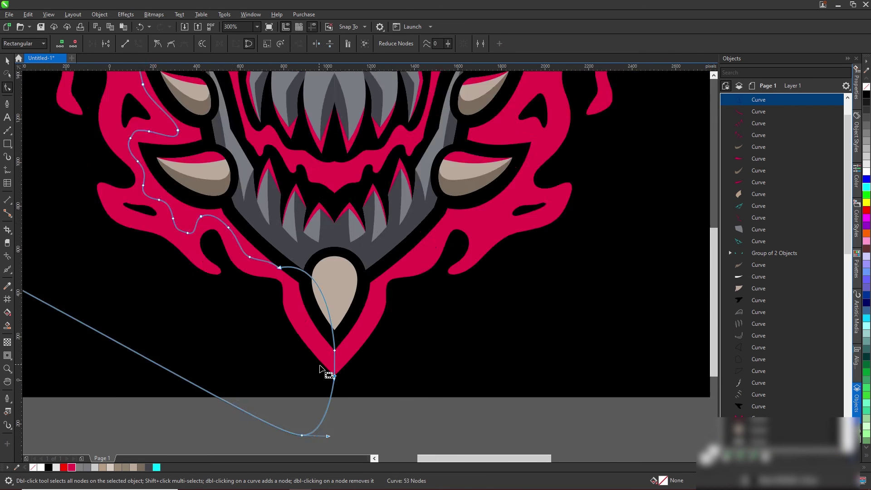
key("space")
left_click(313, 349)
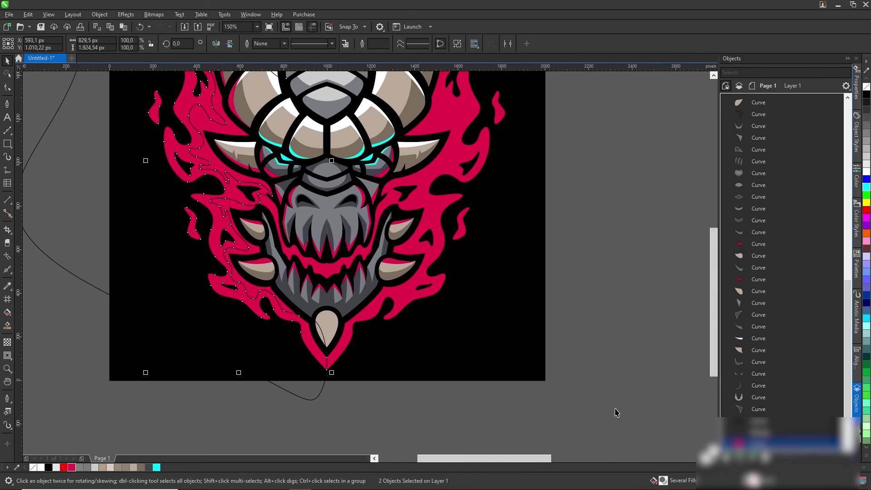
Change the left flame fill to a darker crimson #A8034B in Edit Fill
double_click(663, 481)
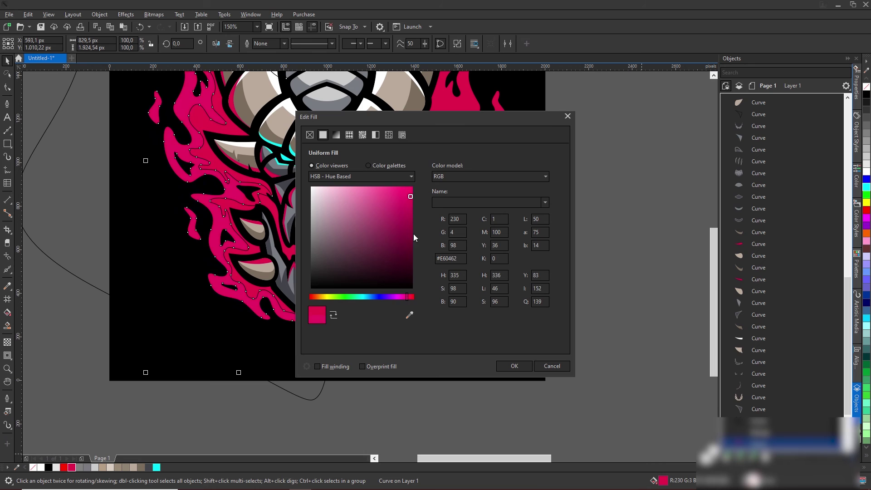
left_click_drag(410, 215, 410, 222)
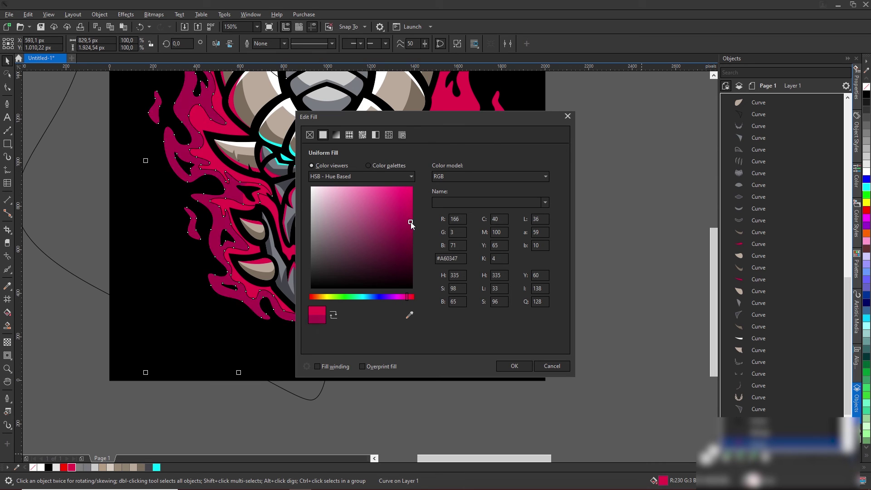
left_click(409, 297)
left_click(514, 366)
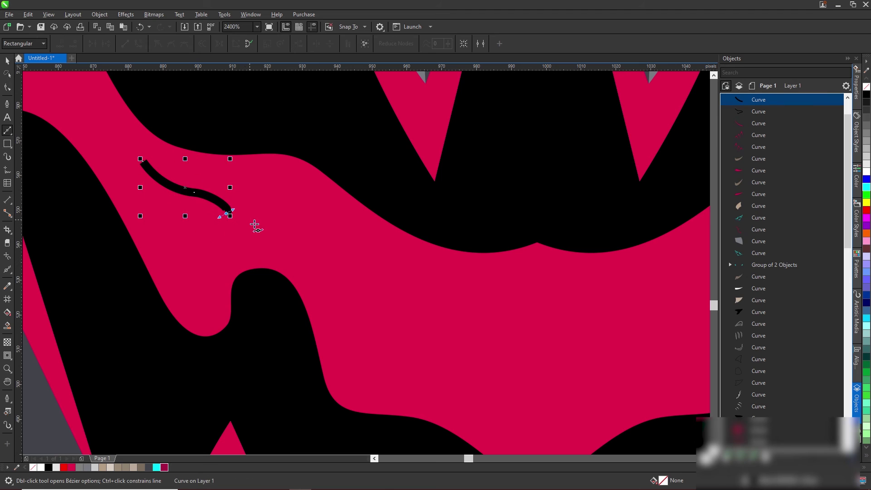
Draw two small closed accent shapes, one near the mouth and one on the flame
left_click(259, 191)
left_click(305, 229)
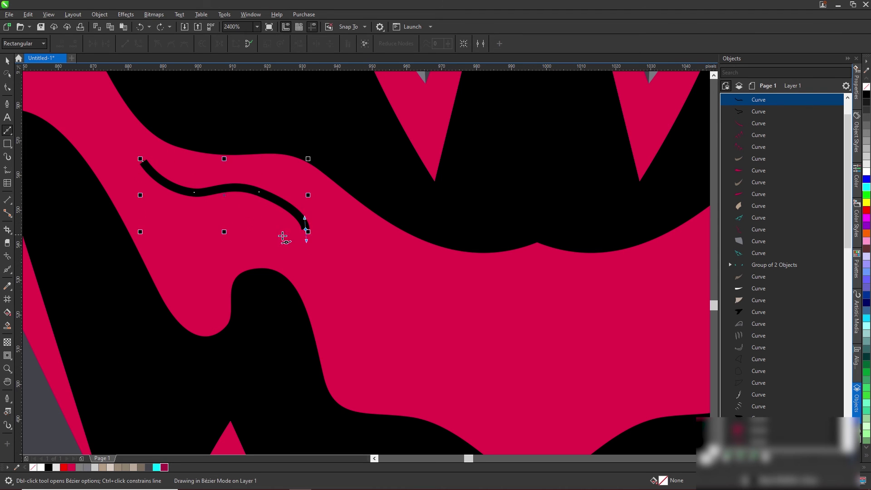
left_click(271, 227)
left_click_drag(219, 227, 249, 221)
left_click(141, 161)
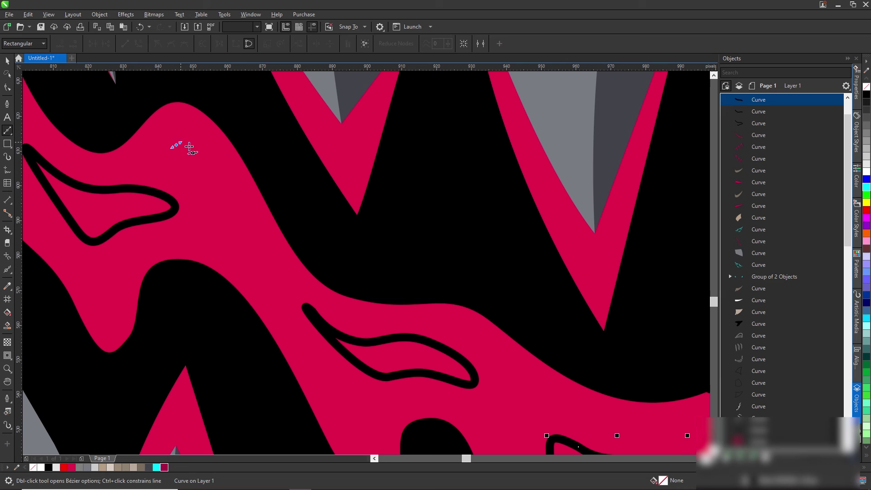
left_click(176, 143)
left_click_drag(210, 167, 213, 173)
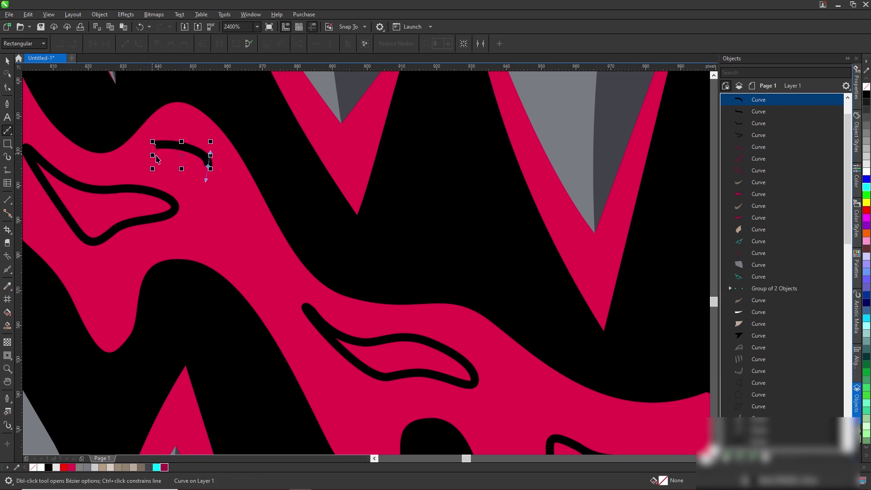
left_click(162, 171)
scroll(182, 166, "down", 5)
scroll(379, 288, "up", 2)
Draw a closed loop accent on the red flame and another small shape beside it
left_click(342, 253)
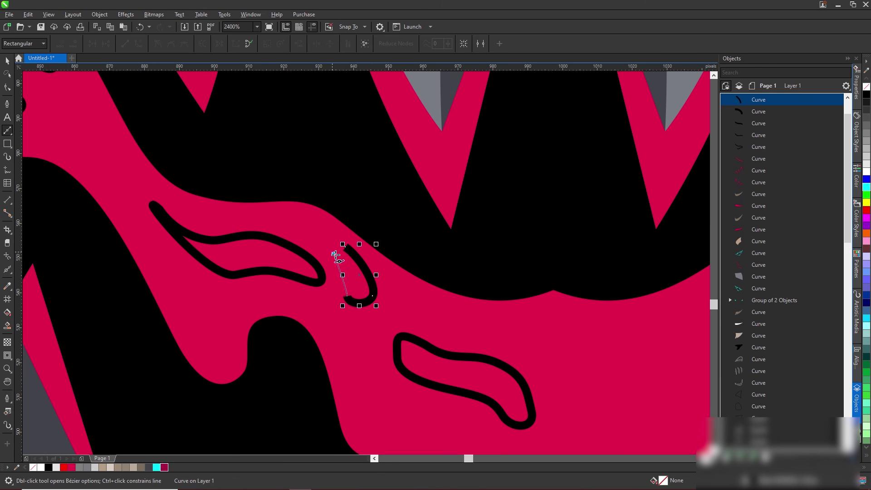
scroll(319, 251, "down", 2)
scroll(318, 251, "down", 2)
scroll(292, 234, "up", 5)
left_click_drag(181, 202, 233, 217)
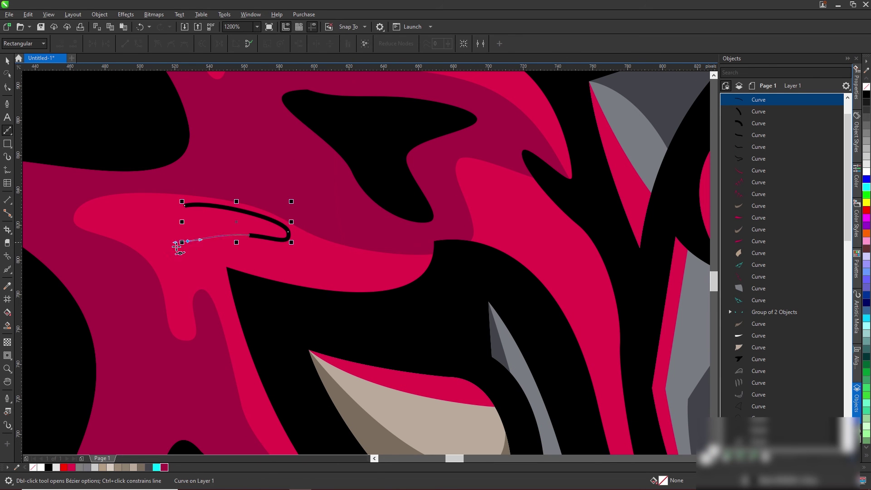
left_click(182, 204)
scroll(379, 243, "right", 3)
left_click(294, 171)
left_click(319, 160)
left_click(386, 233)
left_click(294, 172)
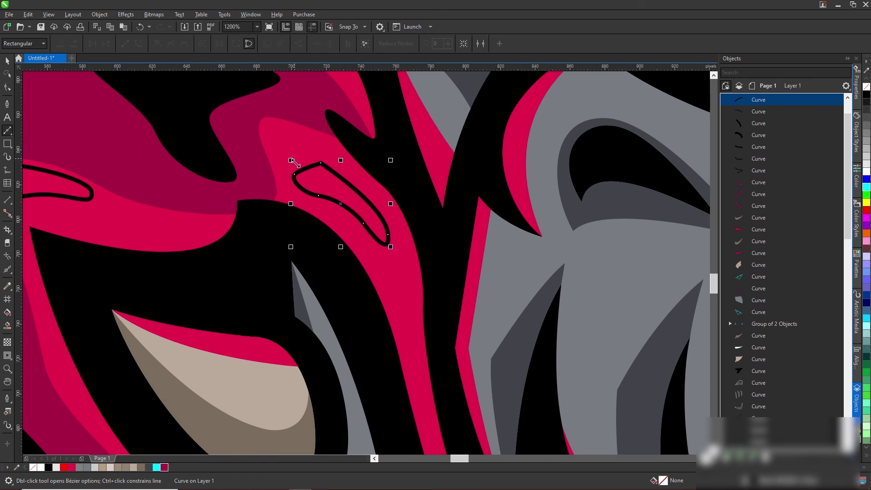
scroll(248, 149, "down", 2)
Draw a small curved accent shape near the teeth
left_click(222, 129)
left_click_drag(262, 164, 263, 176)
scroll(231, 135, "down", 3)
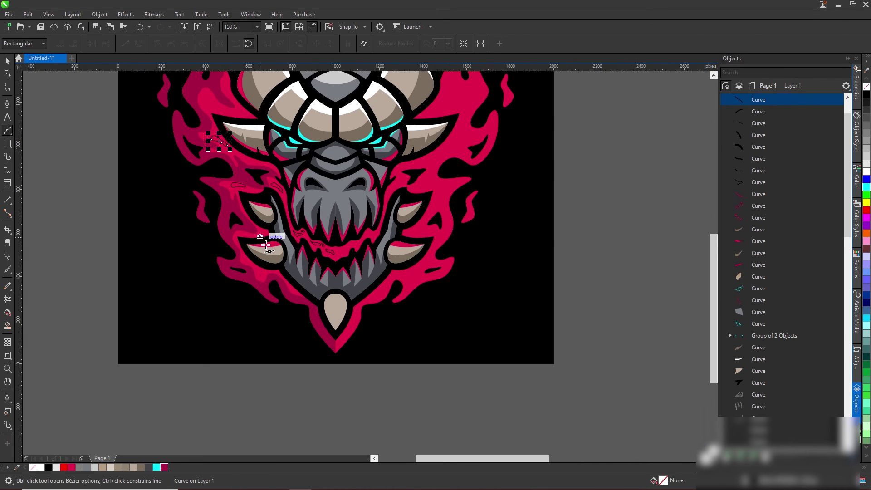
scroll(195, 247, "up", 3)
left_click_drag(236, 288, 271, 313)
left_click(221, 282)
scroll(222, 282, "down", 3)
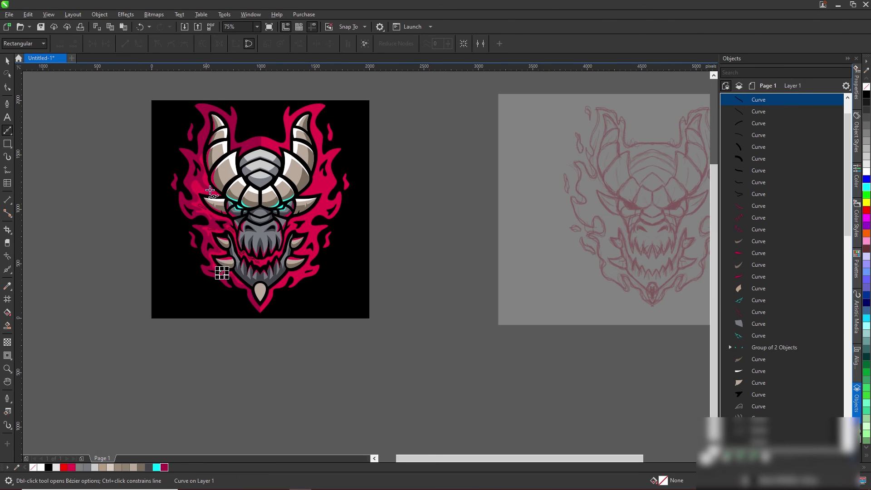
scroll(184, 227, "up", 3)
Draw a crescent and an elongated accent shape on the left flame
left_click(152, 244)
left_click_drag(185, 227, 200, 237)
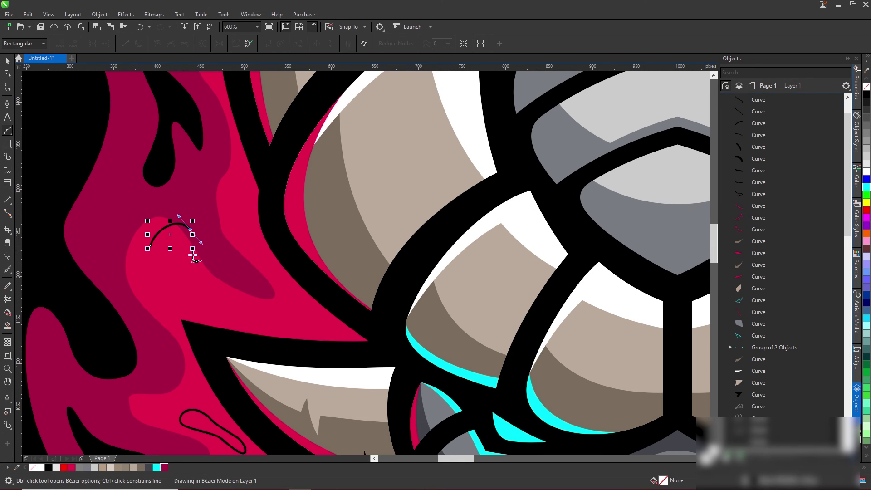
left_click(175, 237)
left_click_drag(156, 258, 159, 272)
left_click(153, 254)
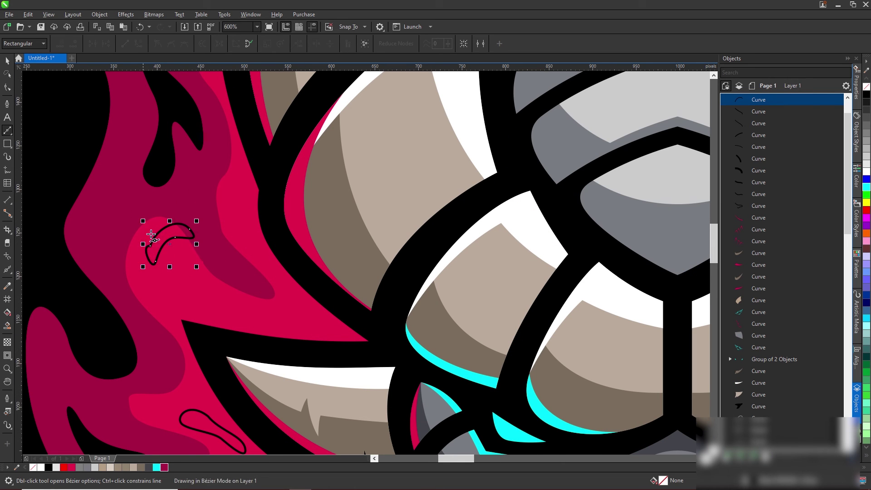
scroll(157, 213, "down", 3)
scroll(156, 207, "up", 3)
left_click(152, 203)
left_click_drag(207, 221, 198, 232)
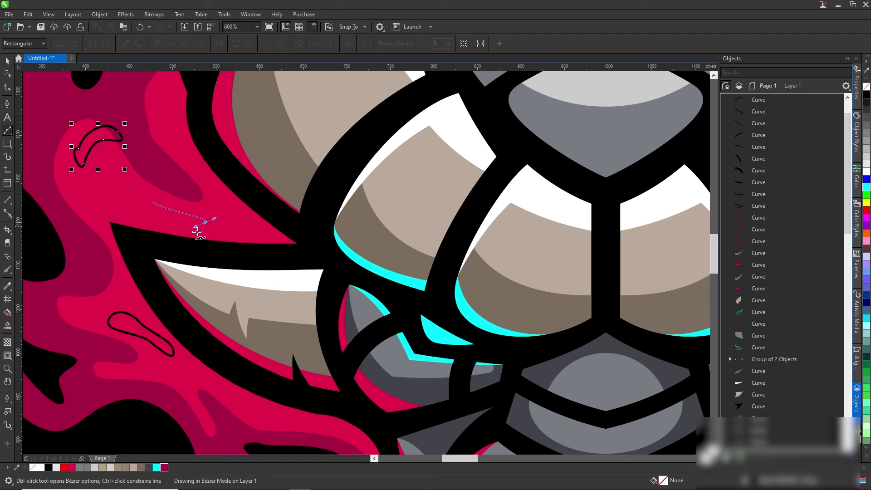
left_click(152, 202)
Select the crescent, elongated and small accent shapes and combine them into one curve
key("space")
left_click(101, 146, "shift")
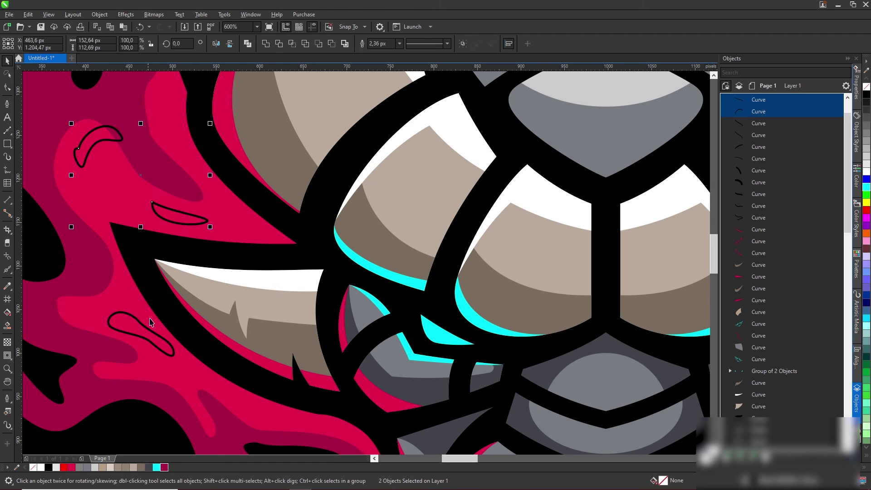
scroll(146, 322, "down", 3)
scroll(204, 289, "up", 2)
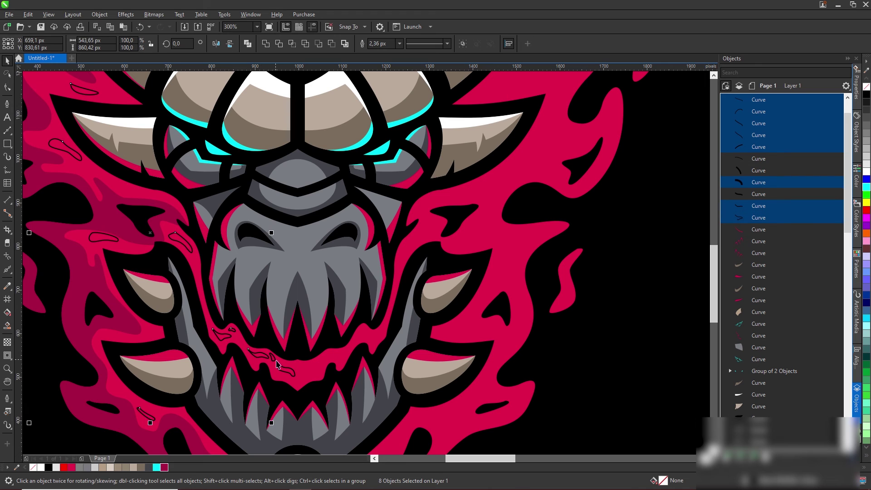
left_click(291, 378, "shift")
key("ctrl+l")
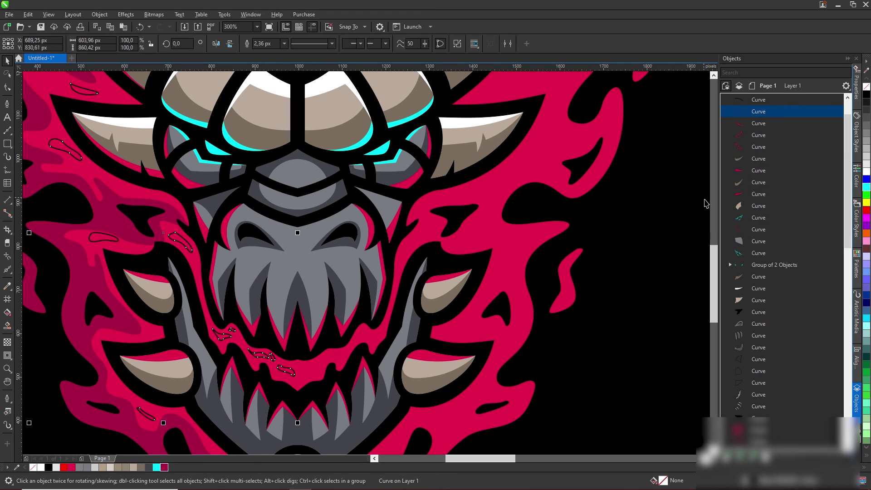
Give the combined accents an orange fill with no outline
left_click(866, 203)
right_click(866, 86)
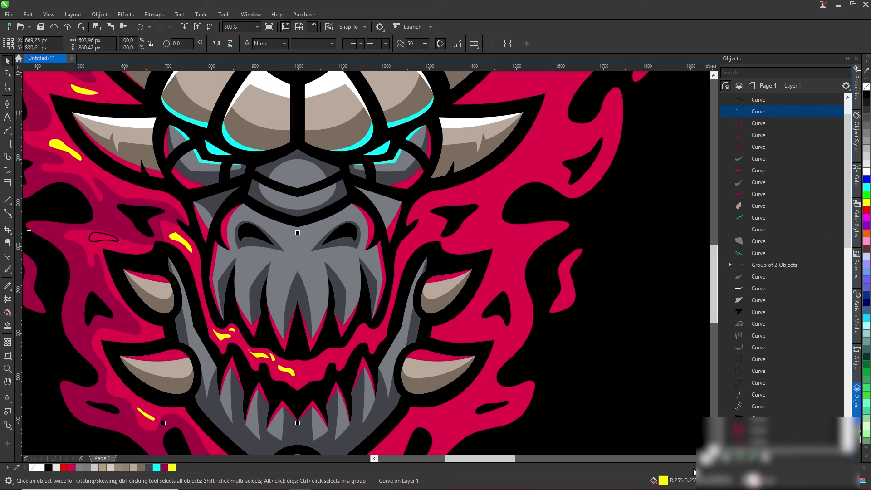
key("shift+F11")
left_click(311, 165)
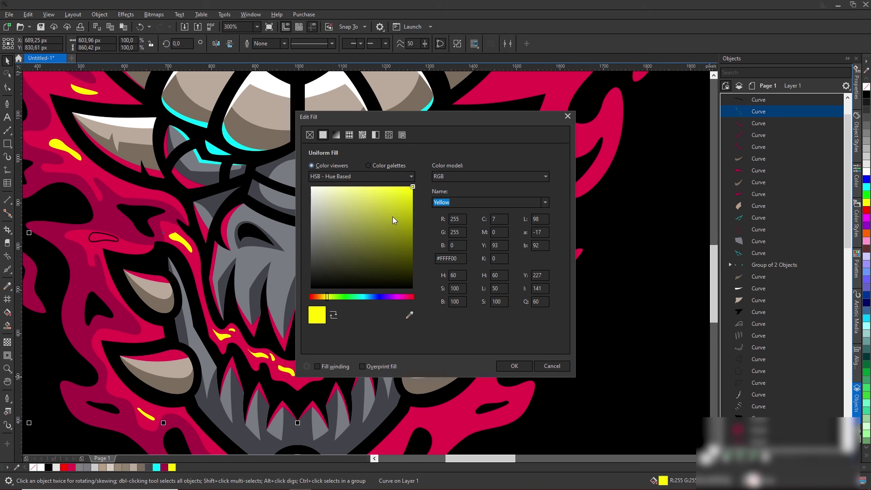
left_click(325, 298)
left_click(320, 295)
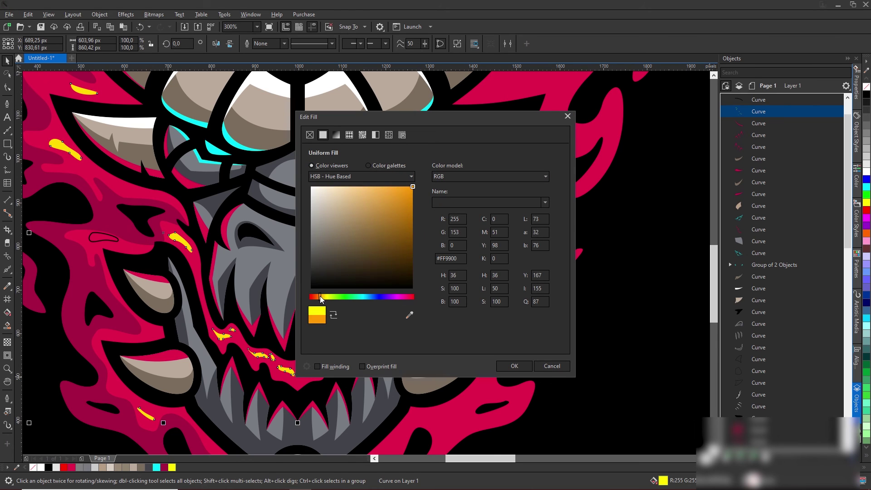
left_click(398, 194)
left_click(514, 366)
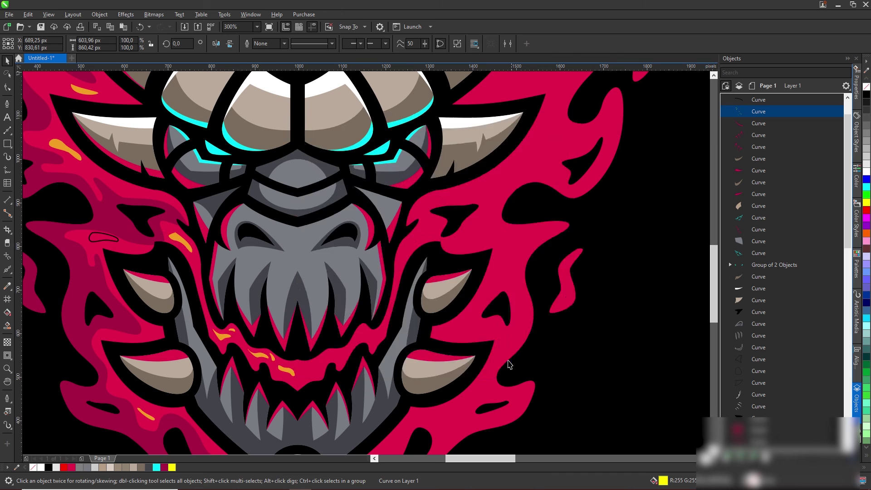
Add the loop shape to the selection and use it to shape the flame
scroll(250, 311, "down", 4)
scroll(250, 311, "up", 3)
scroll(365, 237, "up", 6)
left_click(291, 135, "shift")
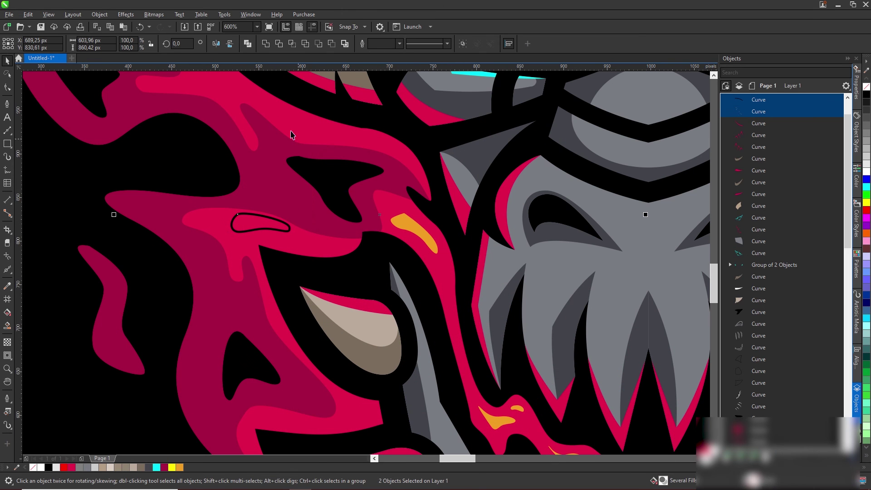
left_click(269, 44)
scroll(251, 240, "down", 8)
scroll(252, 240, "up", 1)
scroll(251, 240, "up", 2)
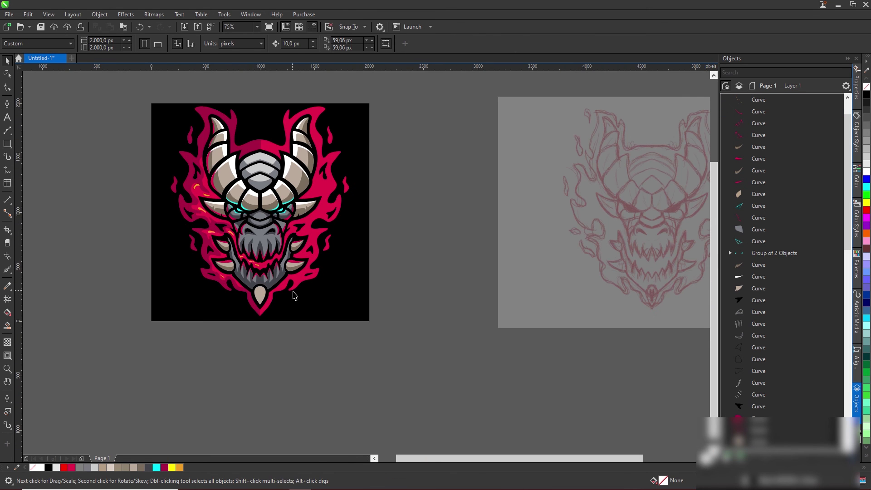
scroll(252, 240, "up", 2)
scroll(223, 240, "down", 2)
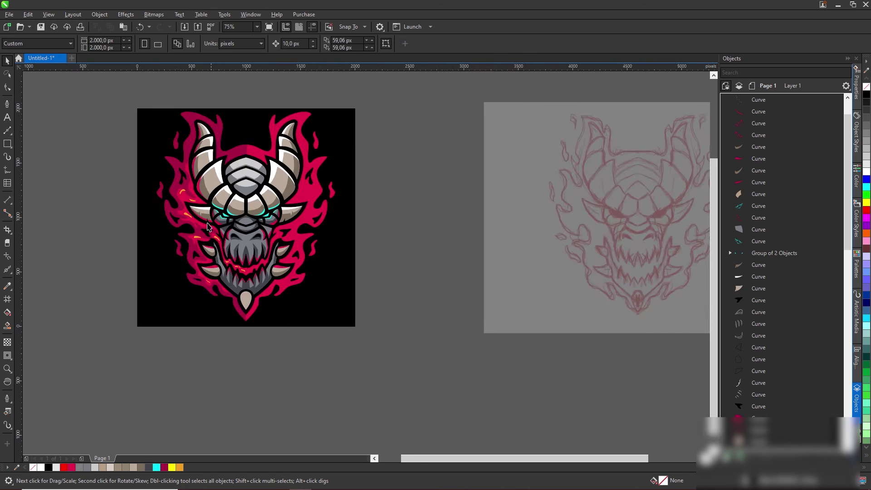
scroll(226, 252, "up", 2)
Fill a left flame shape with a darker crimson
left_click(186, 233)
key("shift+F11")
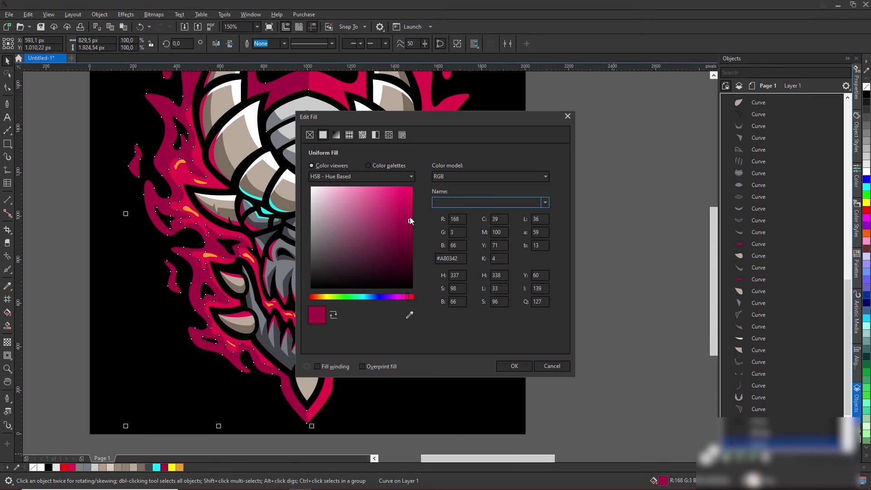
left_click(411, 224)
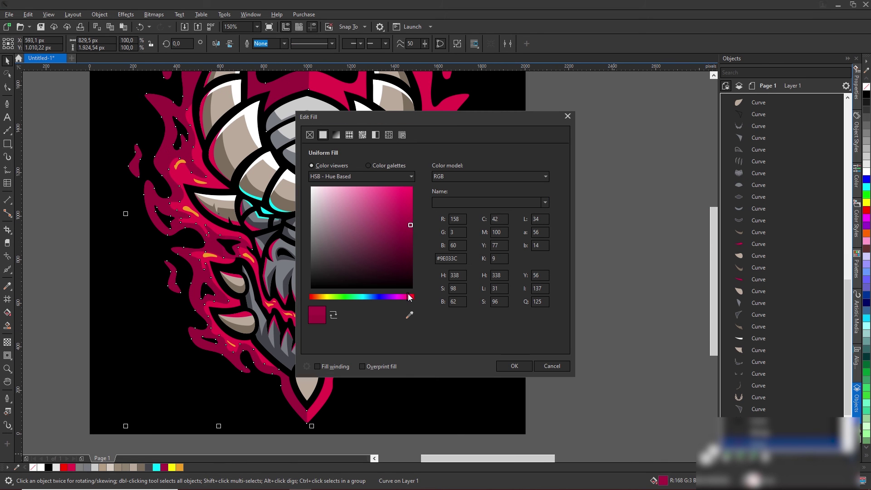
left_click(514, 366)
scroll(311, 243, "down", 3)
scroll(241, 249, "up", 3)
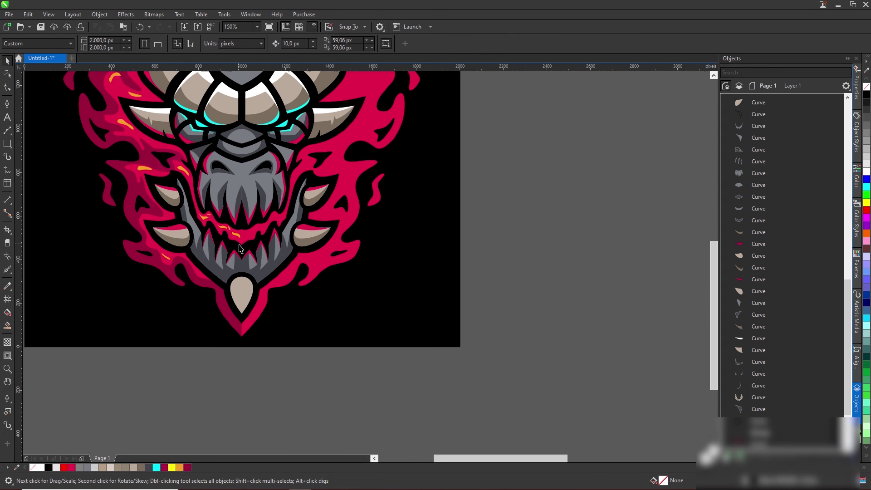
scroll(240, 231, "up", 2)
scroll(240, 231, "down", 2)
Mirror the left flames onto the right side and weld the copy with the original
left_click(223, 307)
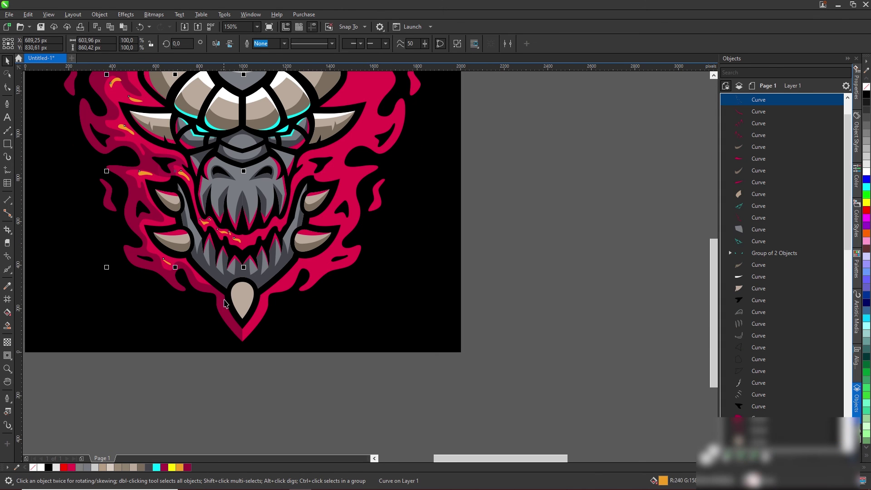
mouse_move(68, 137)
left_mouse_down()
mouse_move(280, 294)
mouse_move(269, 324)
left_mouse_up()
scroll(269, 324, "up", 3)
left_click(244, 326)
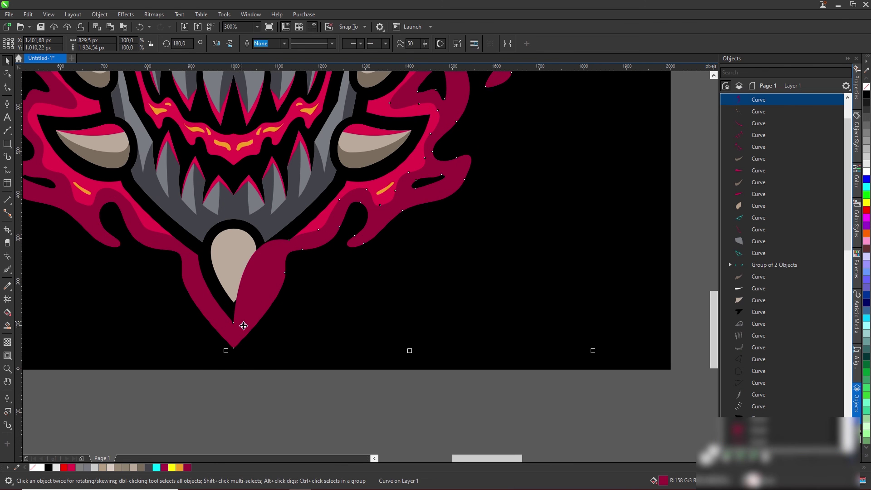
left_click(243, 92, "shift")
left_click(265, 43)
scroll(315, 268, "down", 3)
scroll(315, 268, "down", 1)
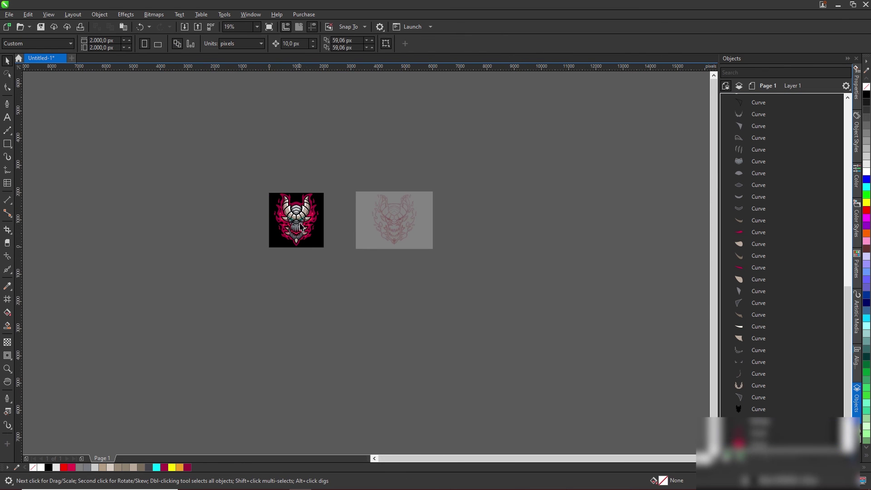
scroll(204, 203, "up", 2)
Draw a Bézier arc arching across the top of the grey helmet
scroll(204, 203, "up", 3)
scroll(204, 203, "up", 2)
left_click_drag(303, 131, 496, 91)
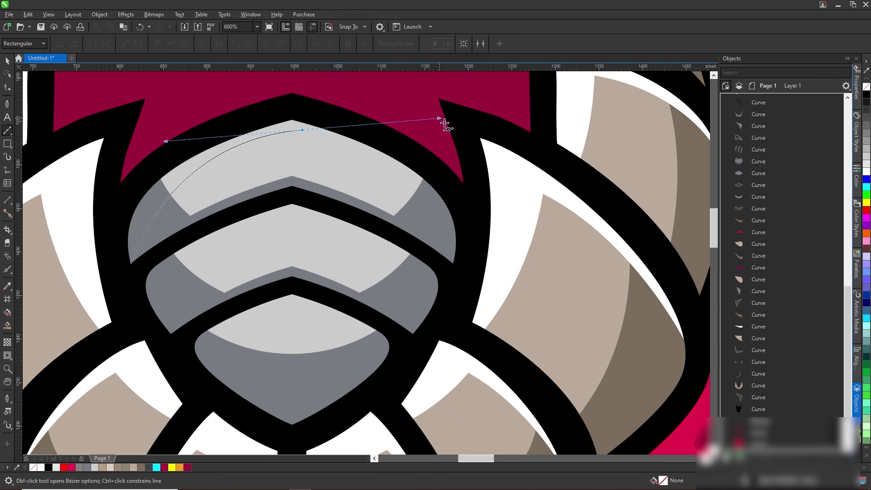
left_click_drag(130, 263, 141, 274)
Trim away the arc's right half with a rectangle, keeping only the left half
left_click(7, 143)
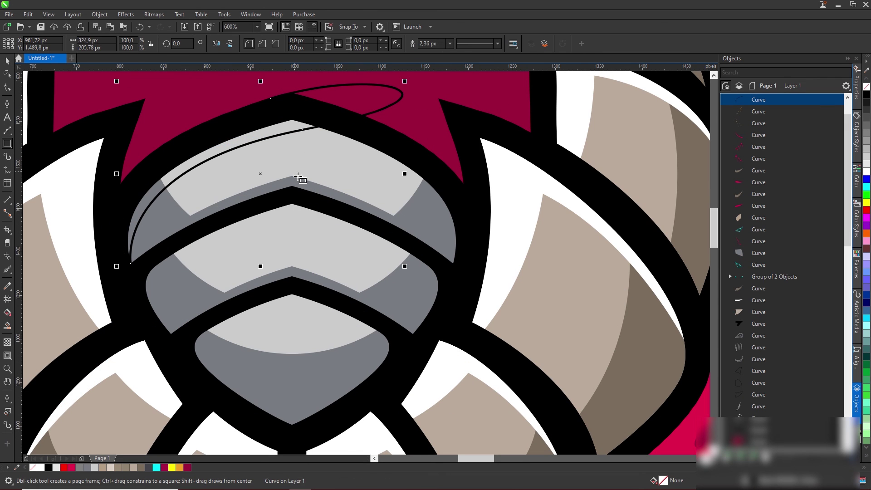
left_click_drag(292, 175, 424, 308)
key("space")
left_click_drag(328, 201, 327, 104)
left_click(318, 127, "shift")
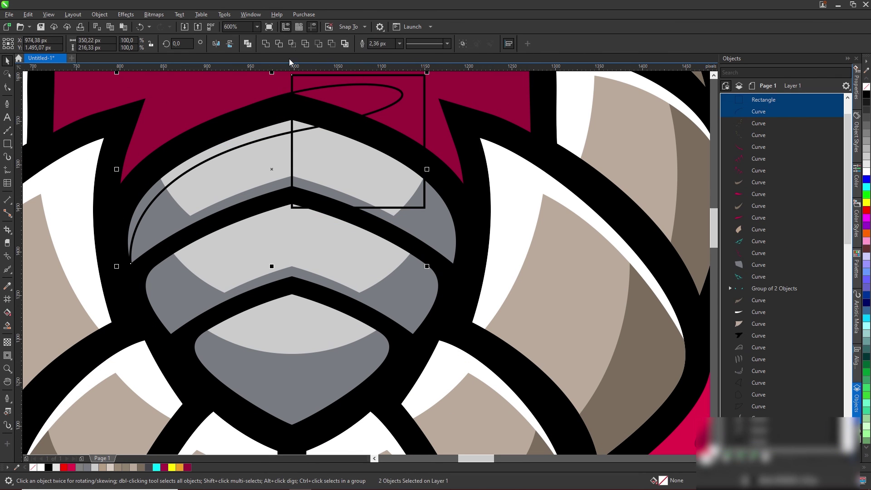
left_click(319, 44)
Mirror and join the half arc, intersect it with the helmet, fill crimson, bring to front
left_click_drag(309, 144, 309, 144)
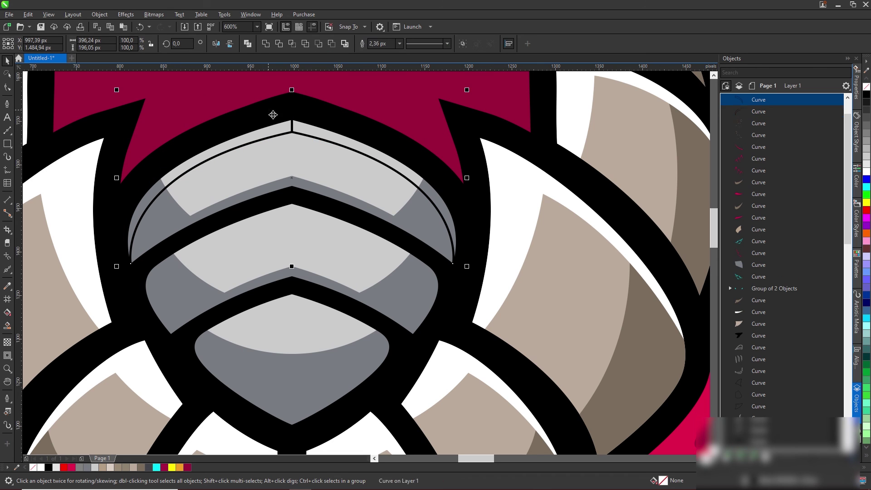
left_click(265, 44)
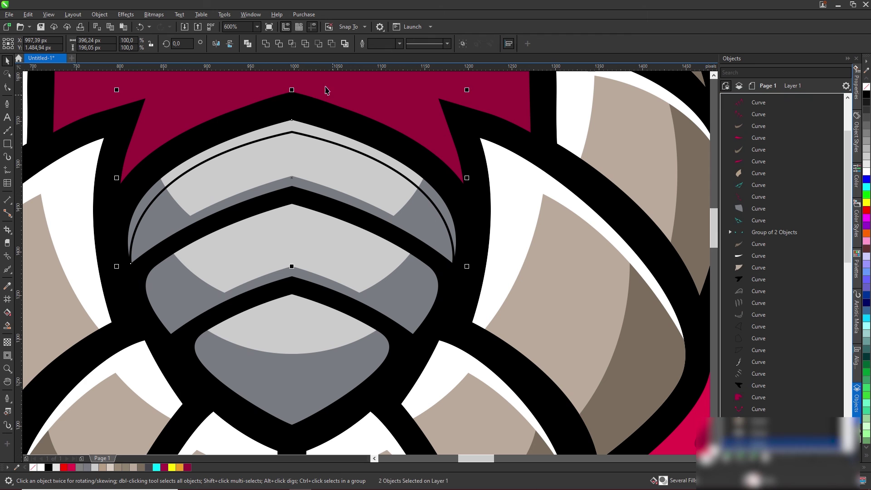
left_click(293, 44)
left_click(72, 468)
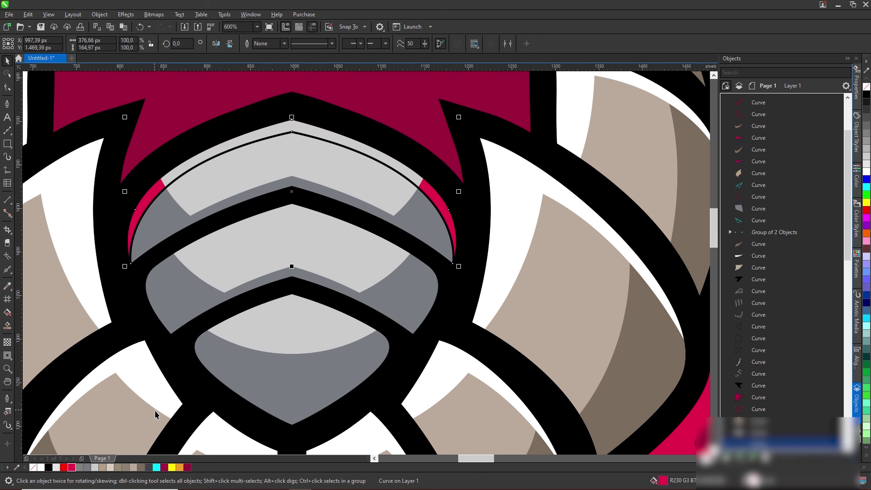
key("shift+Page_Up")
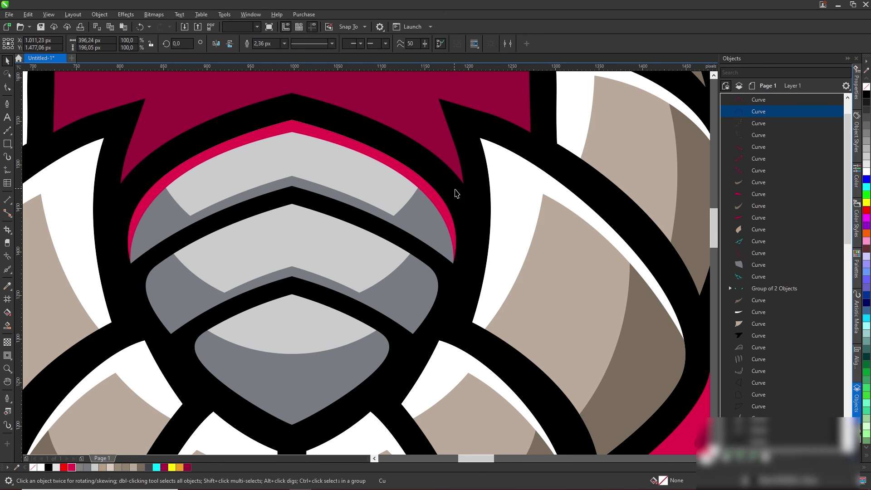
Mirror a copy of the left horn's highlight curve onto the right horn
scroll(244, 183, "down", 3)
left_click(243, 183)
left_click_drag(245, 178, 427, 213)
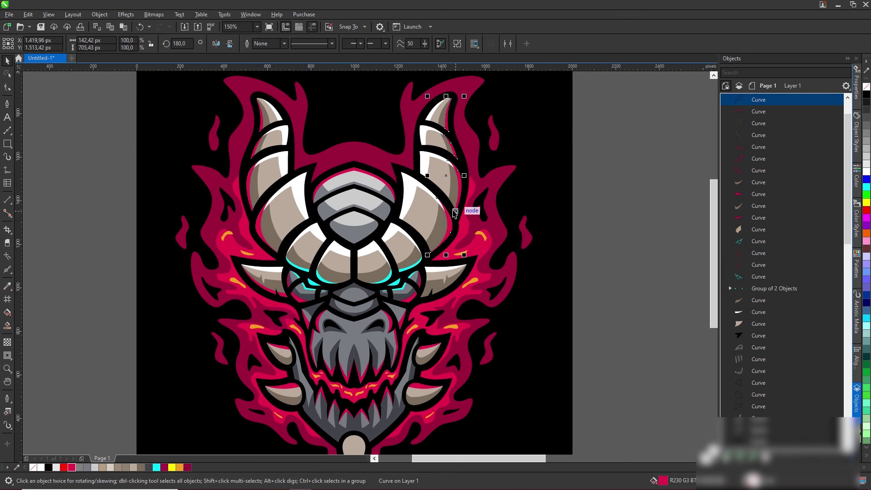
Add a 75% white copy inside the chin teardrop with its tip stretched downward
scroll(354, 442, "up", 4)
left_click(289, 192)
left_click_drag(357, 146, 347, 165)
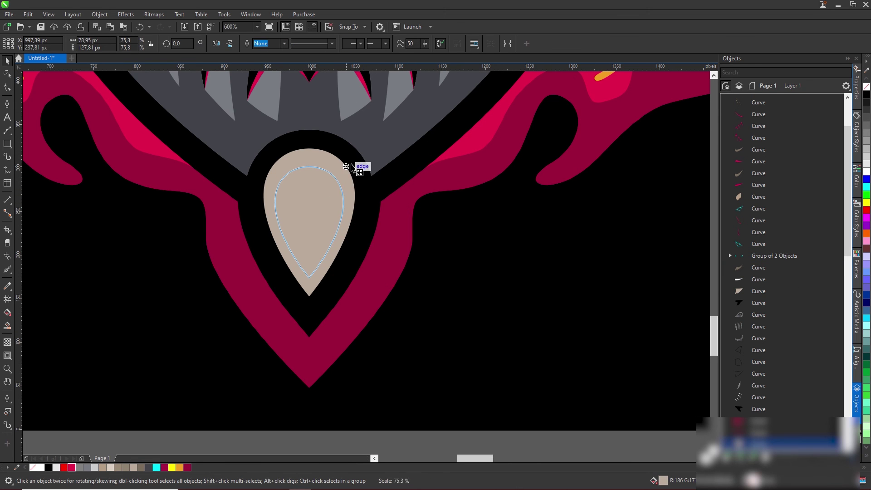
left_click(866, 171)
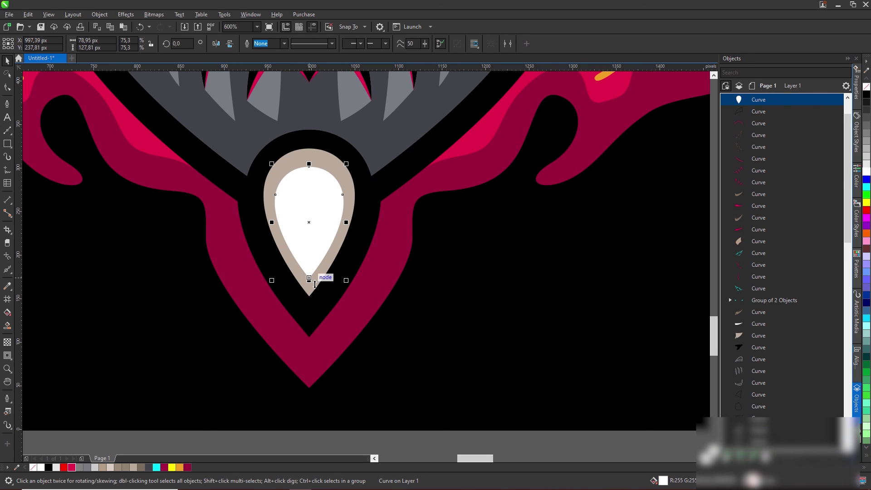
left_click_drag(315, 284, 340, 235)
Select and move the beige shape on the right side
scroll(372, 139, "down", 2)
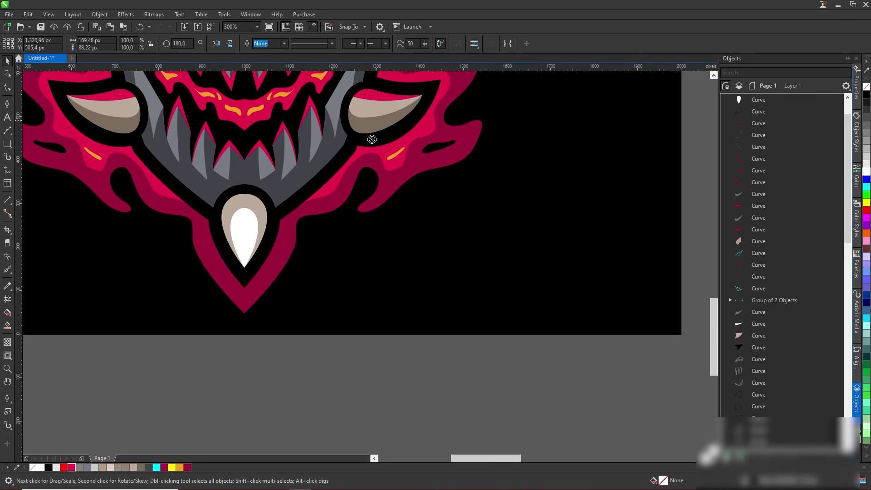
left_click_drag(372, 140, 272, 200)
left_click(372, 119)
mouse_move(372, 119)
left_mouse_down()
mouse_move(268, 233)
mouse_move(205, 199)
left_mouse_up()
scroll(268, 233, "down", 2)
key("F5")
scroll(351, 199, "up", 4)
scroll(204, 199, "down", 2)
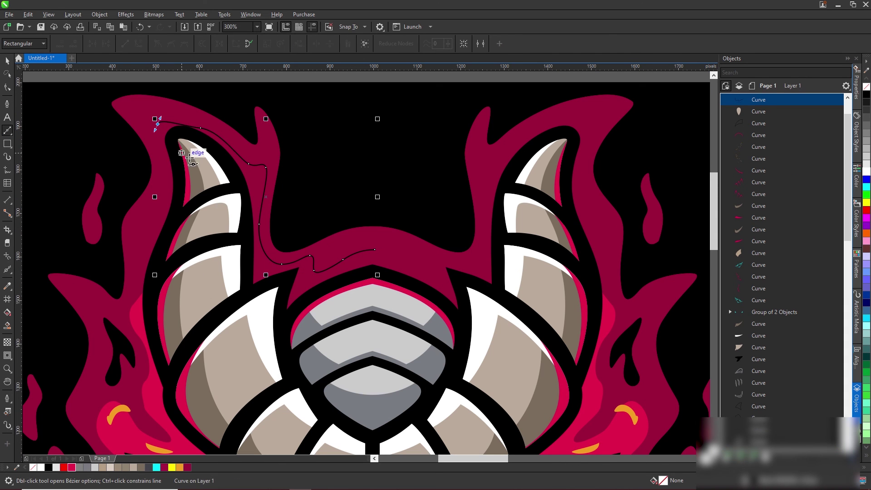
Draw a Bézier curve down the left flame edge toward the helmet
left_click(145, 117)
left_click(170, 161)
left_click(156, 204)
left_click(144, 250)
left_click(150, 287)
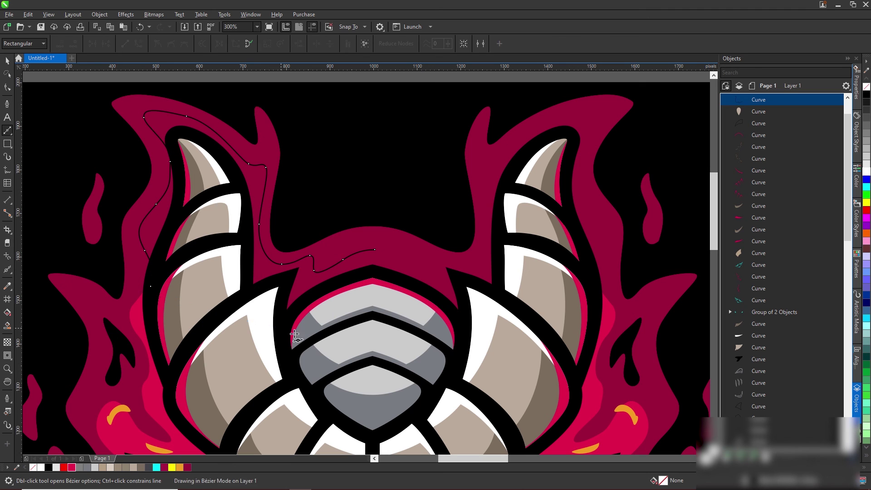
double_click(294, 335)
Trim the curve's right end with a rectangle, mirror it rightward, and combine both halves
key("F6")
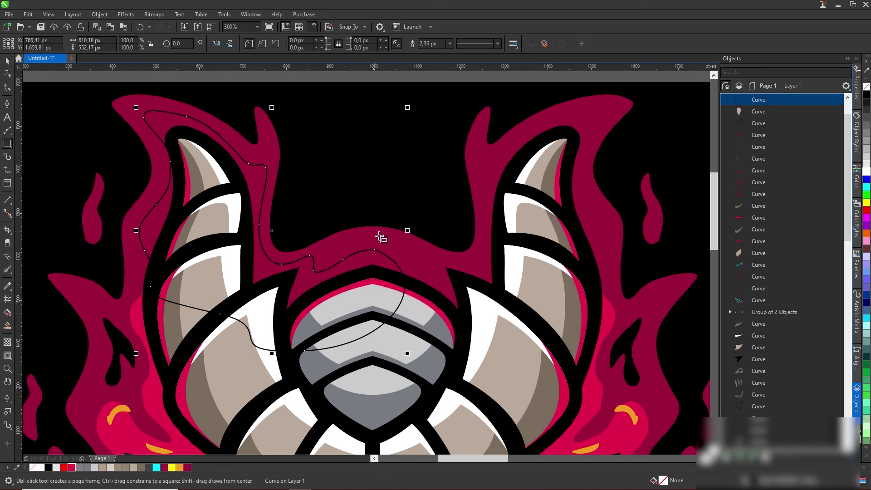
left_click_drag(372, 227, 454, 362)
key("space")
left_click(331, 43)
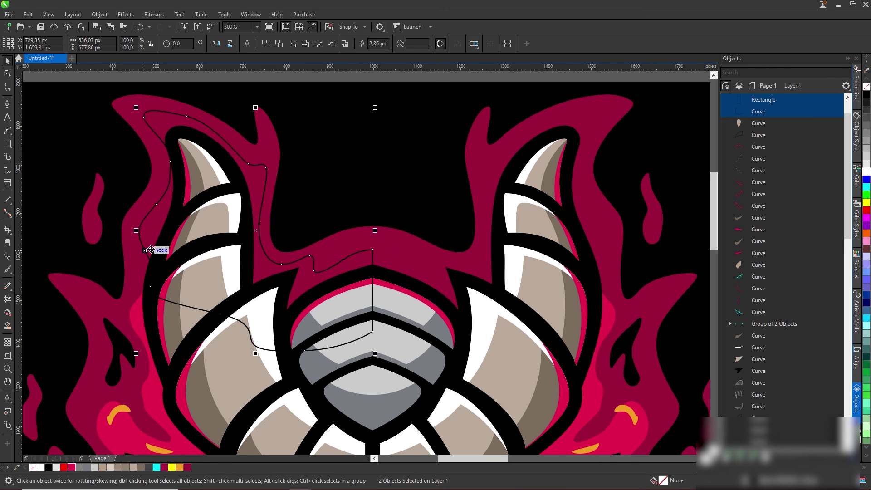
left_click_drag(136, 231, 608, 230)
right_click(417, 254)
left_click(360, 262)
Draw a closed dark inner line inside the small left flame
key("F5")
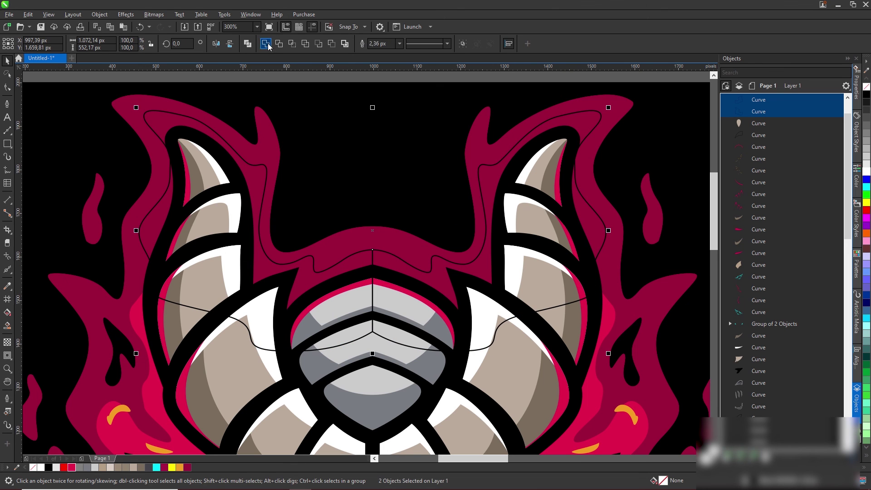
scroll(94, 217, "up", 3)
left_click_drag(166, 302, 156, 262)
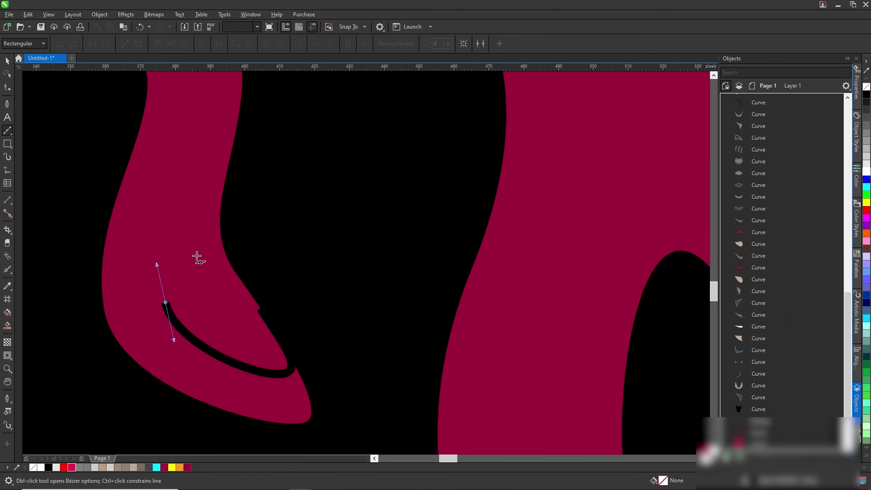
scroll(196, 253, "down", 1)
left_click_drag(201, 126, 228, 141)
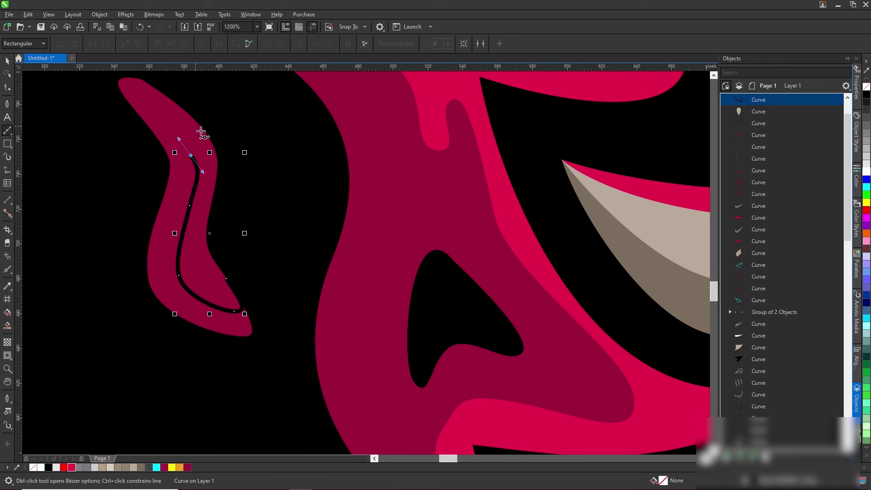
left_click(226, 279)
key("space")
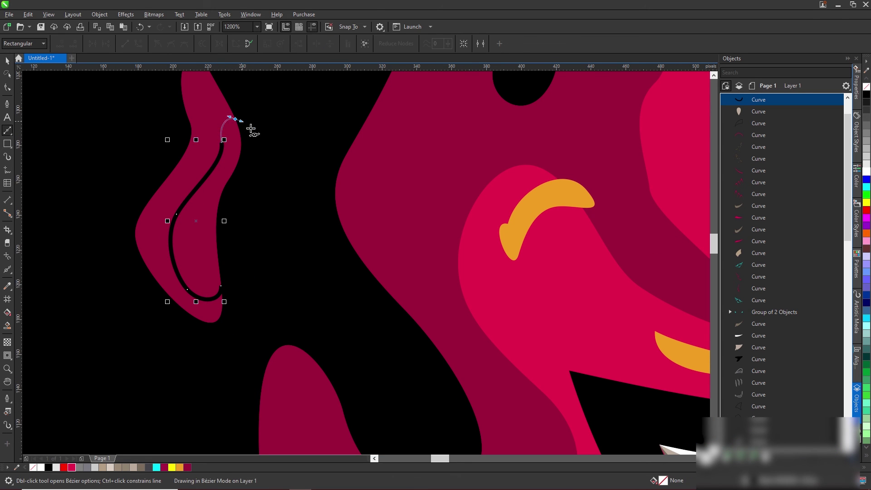
left_click(222, 285)
key("space")
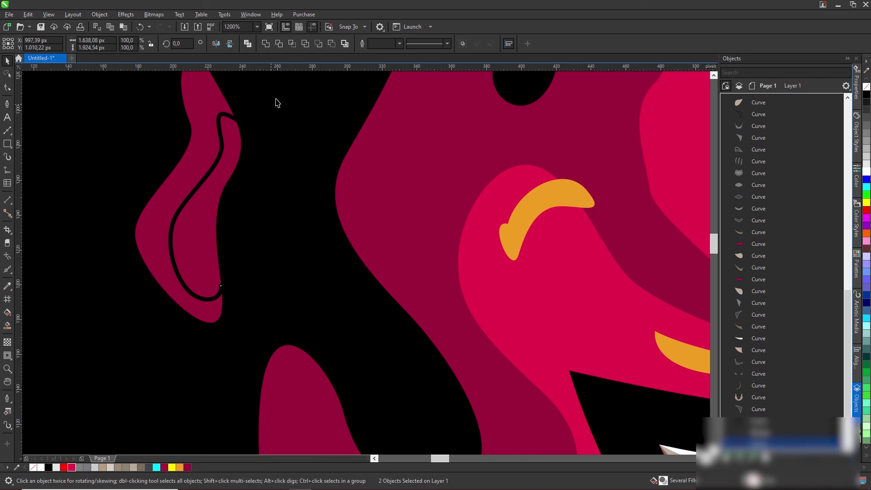